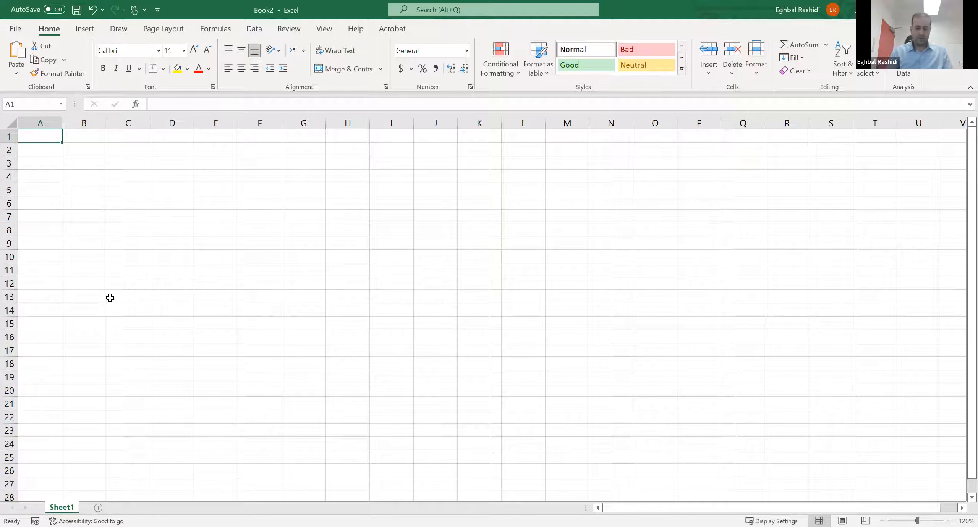
- Enter the title "Tipping Point Model" in A1 and the heading "Inpputs" in A3
text(To)
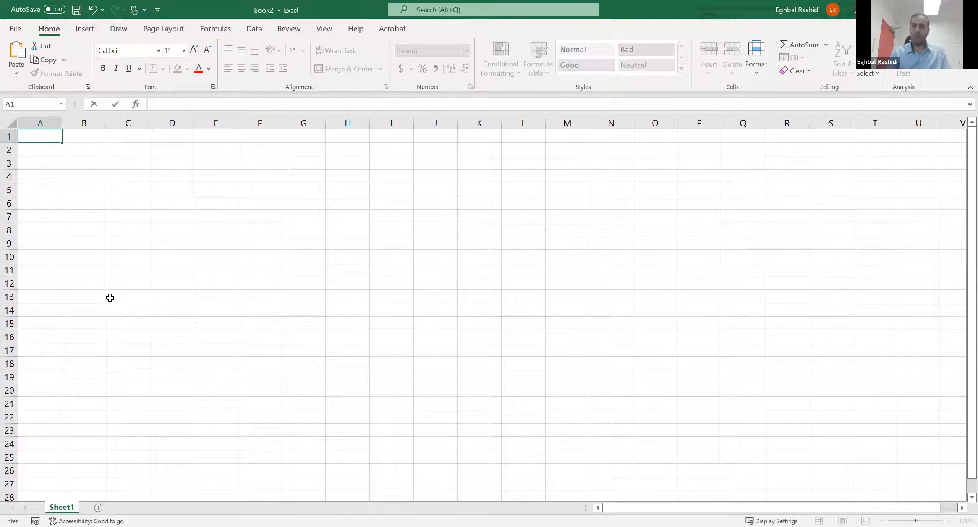
text(ipping Point Mode)
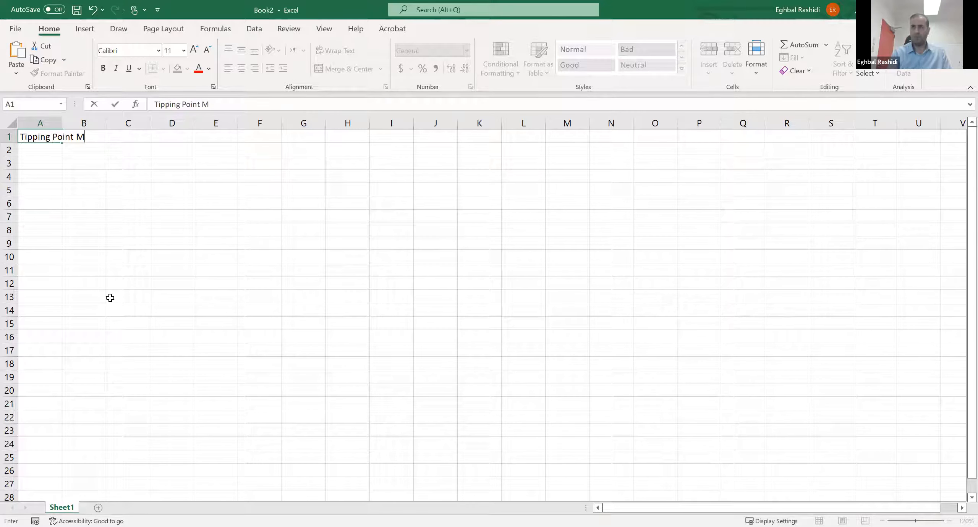
key(Return)
key(Return)
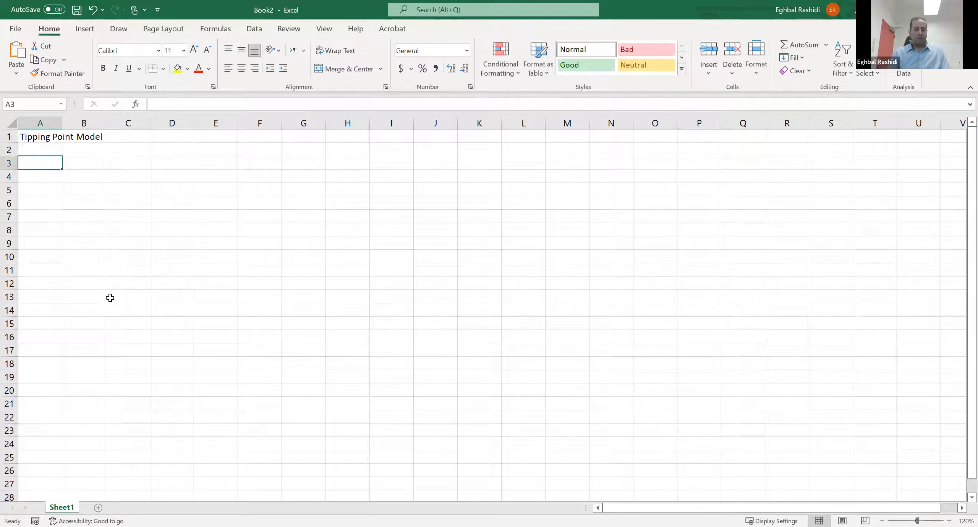
text(Inp)
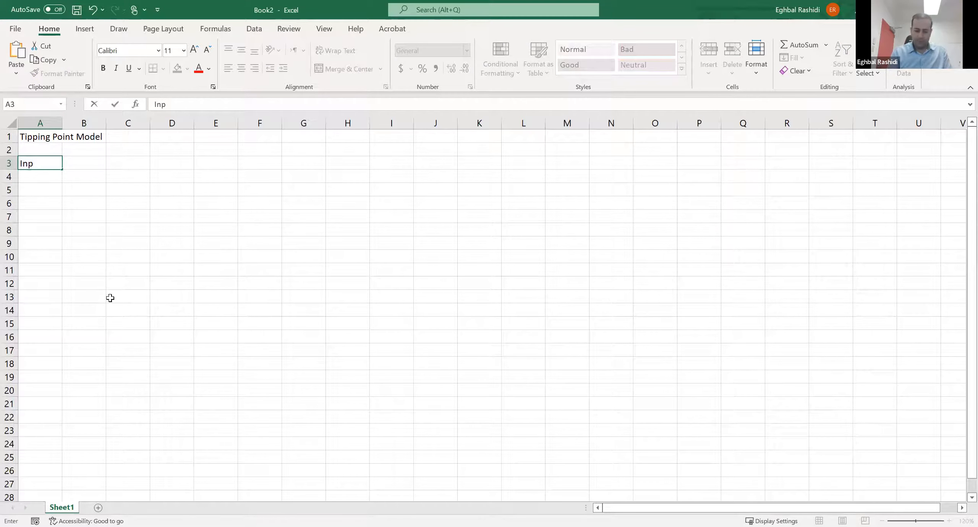
text(puts)
key(Return)
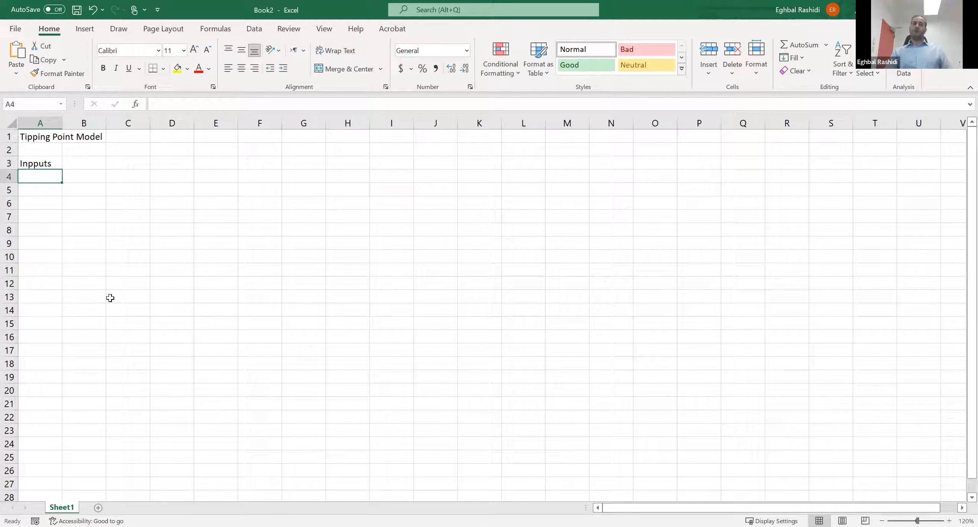
- Enter the label "Initial Infected People" in A4
text(In)
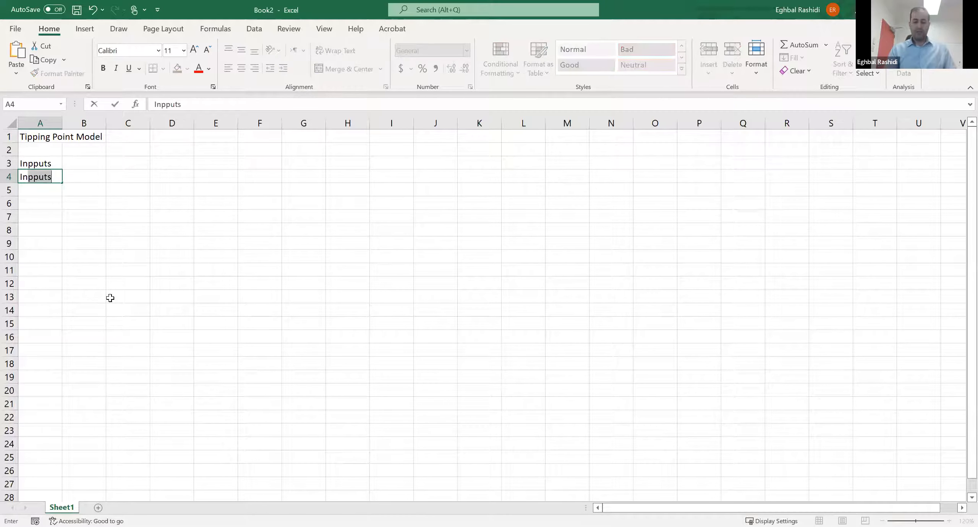
text(itial Infe)
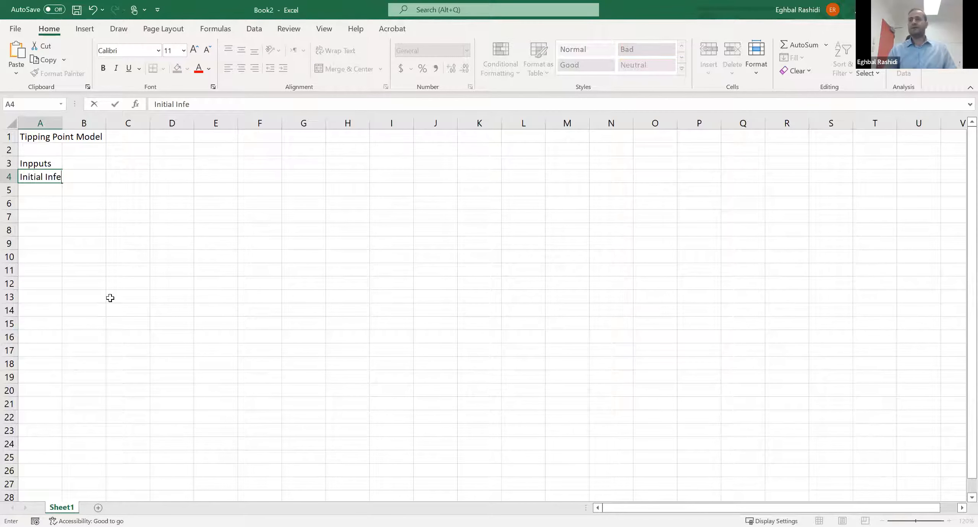
text(cted P)
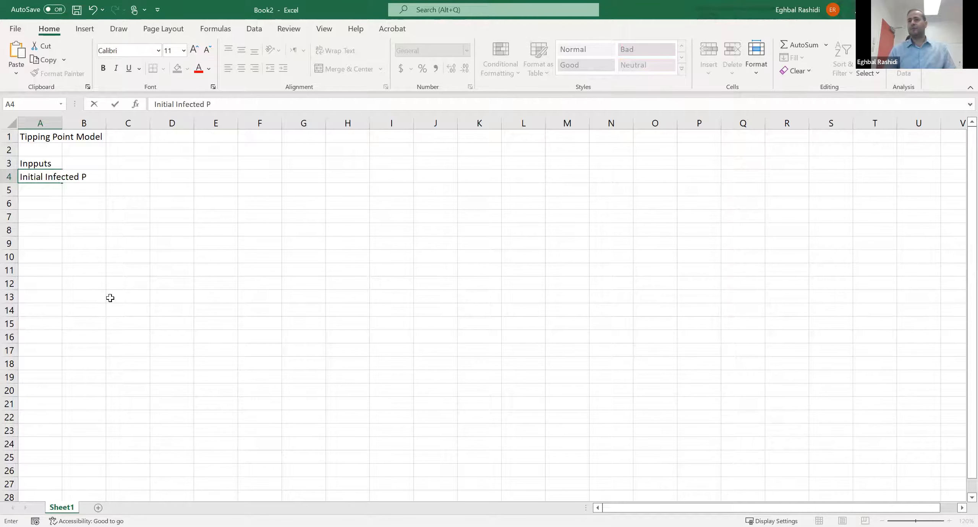
text(eop;)
key(BackSpace)
text(l)
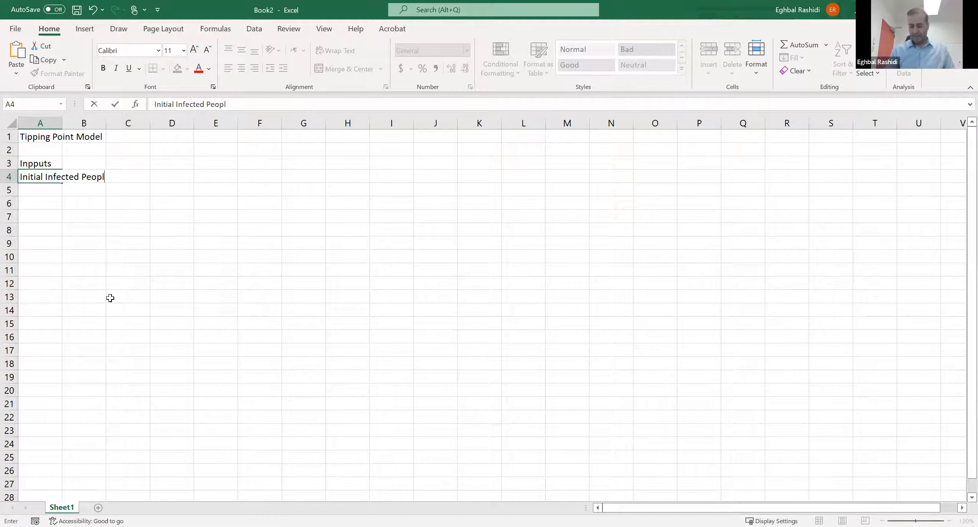
key(Tab)
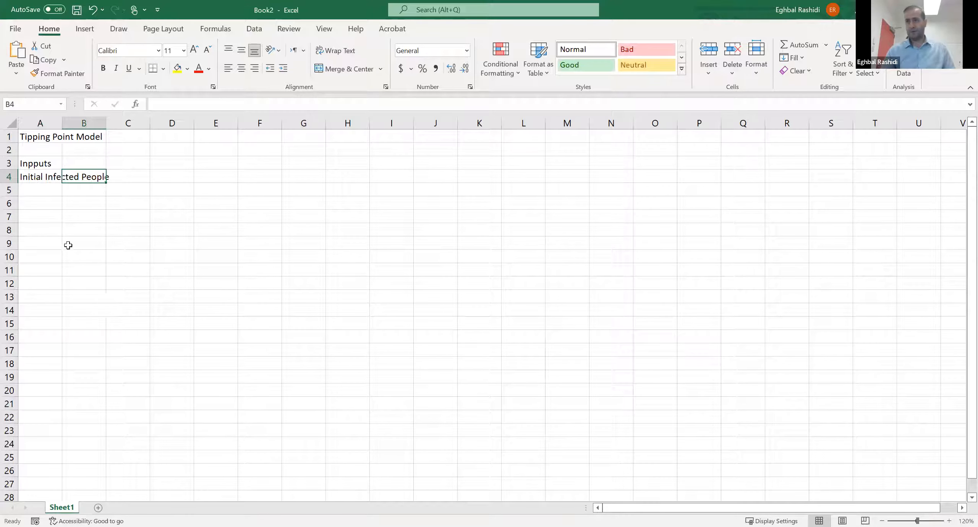
- Widen columns A and B, and enter 100 in B4 as the number of initially infected people
drag(68, 243, 66, 231)
drag(66, 121, 208, 123)
click(149, 177)
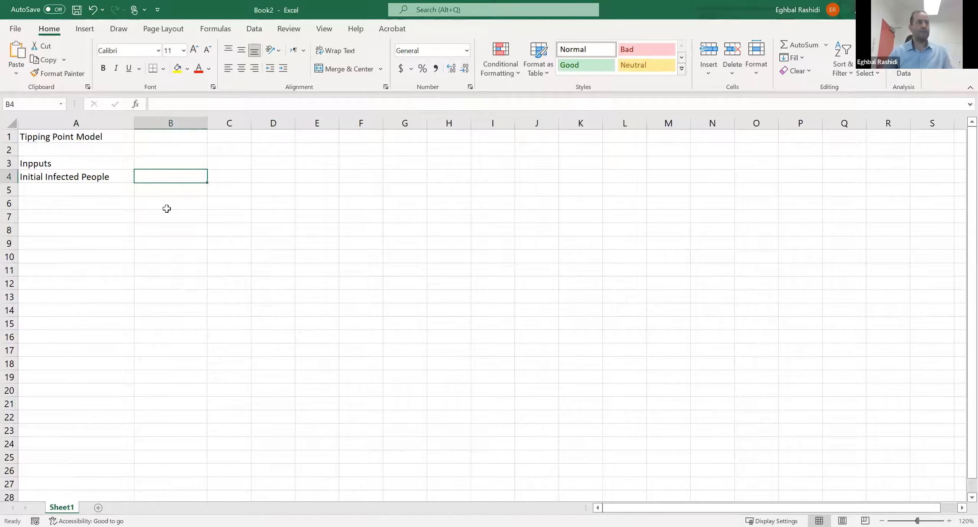
text(100)
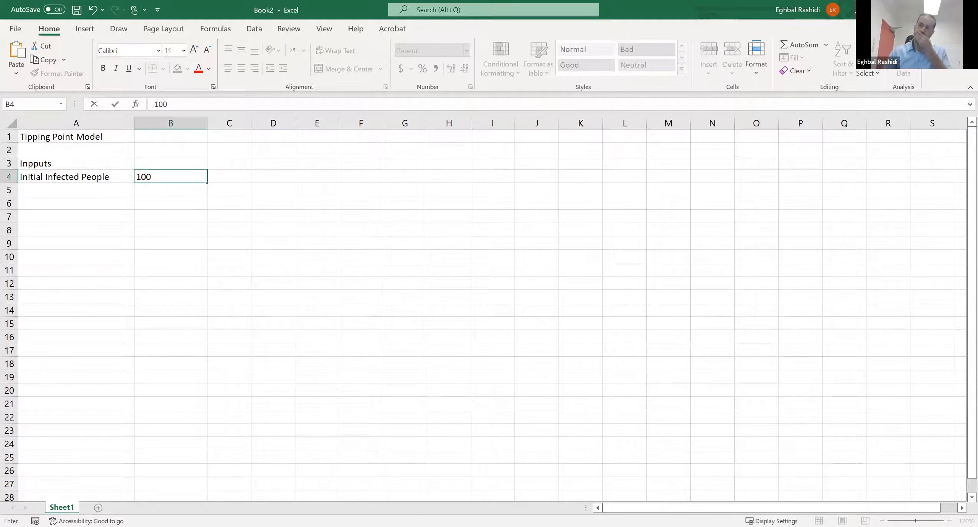
key(Return)
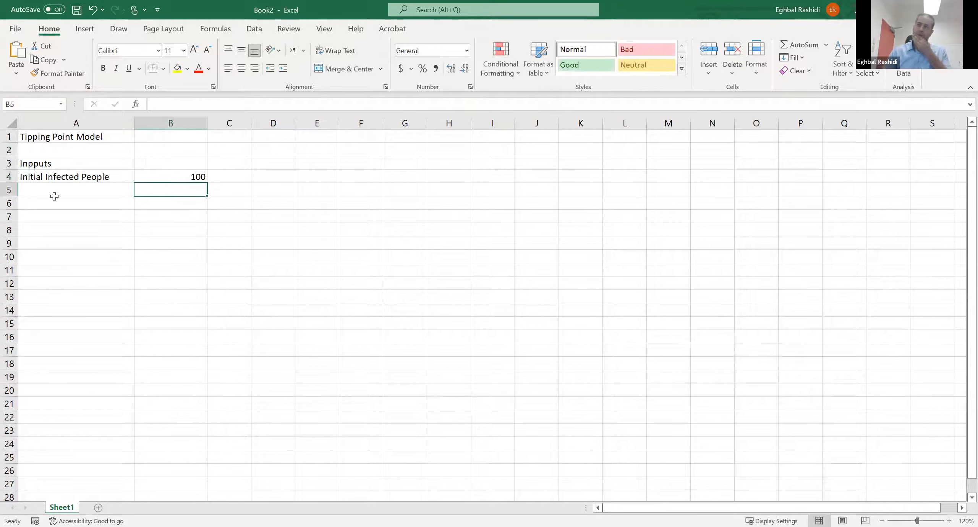
- Make the inputs heading in A3 and the title in A1 bold
click(59, 164)
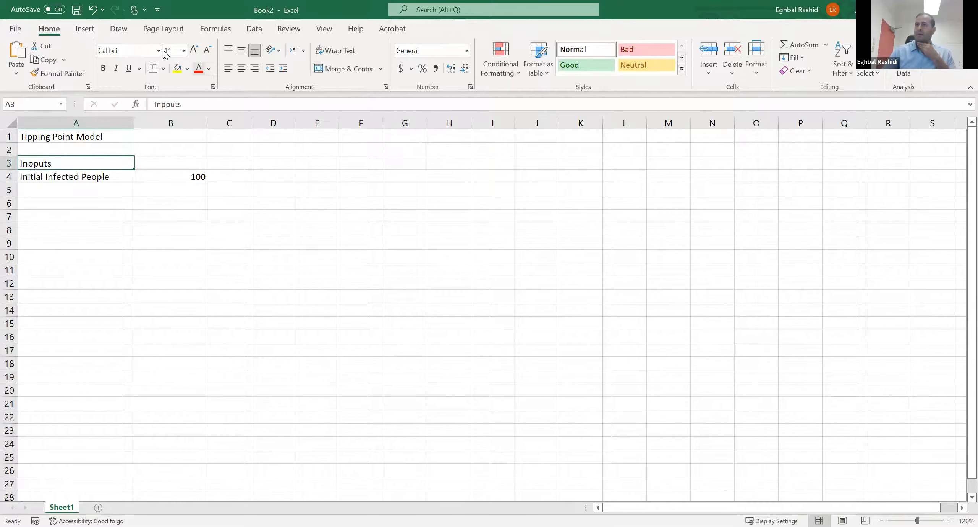
click(103, 69)
click(62, 137)
click(104, 68)
click(101, 203)
click(102, 182)
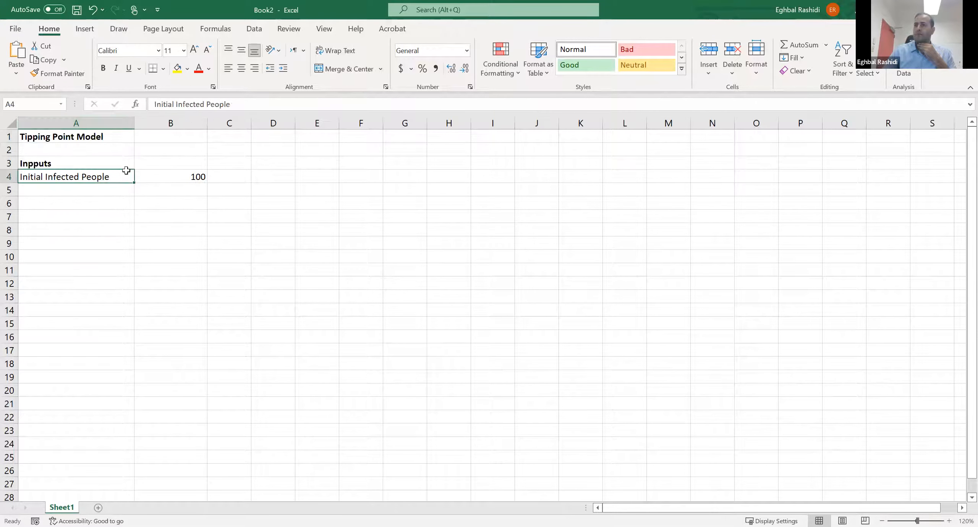
- Widen columns A and B a little more and right-align the Initial Infected People label in A4
drag(172, 241, 171, 231)
drag(135, 123, 155, 123)
drag(228, 123, 240, 123)
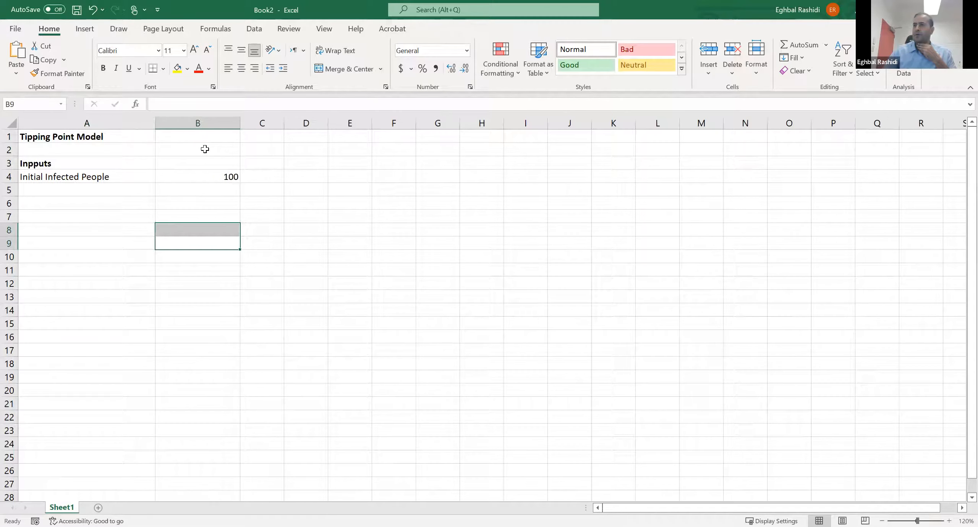
click(137, 176)
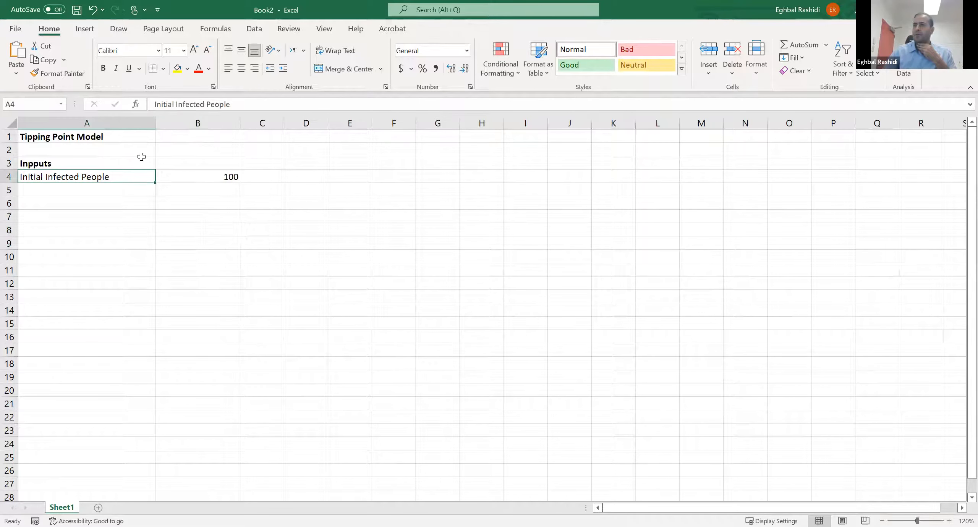
click(251, 71)
click(207, 247)
- Enter the label "Infection Rate" in A5 and the value 0.02 in B5
click(139, 193)
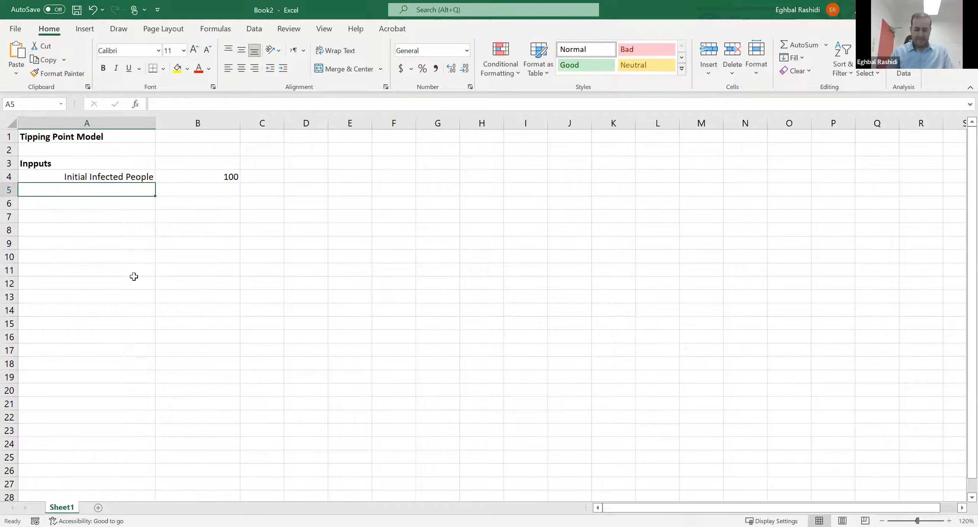
text(Infe)
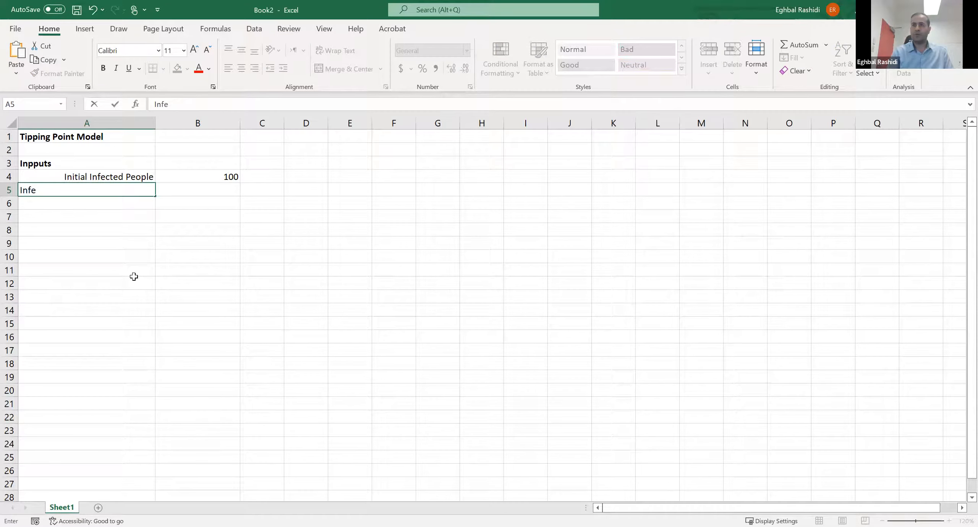
text(ction Rate)
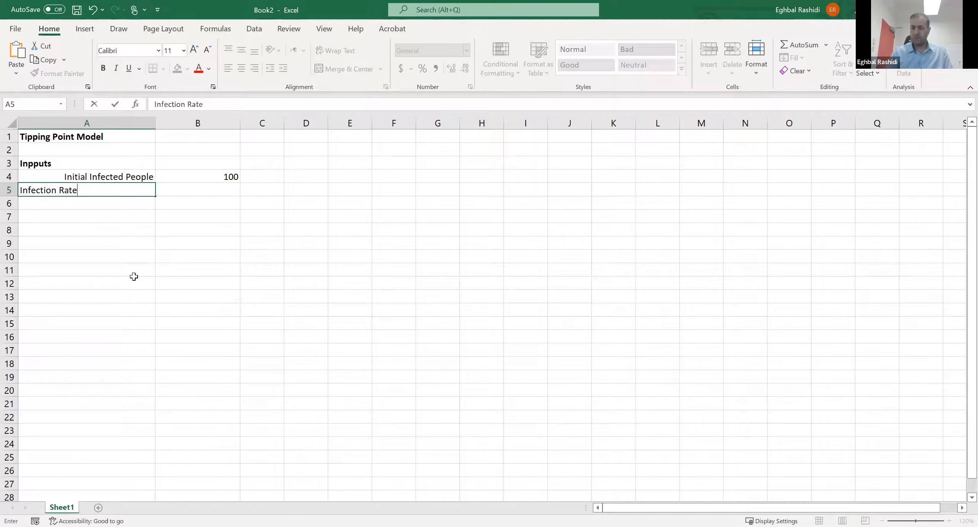
key(Tab)
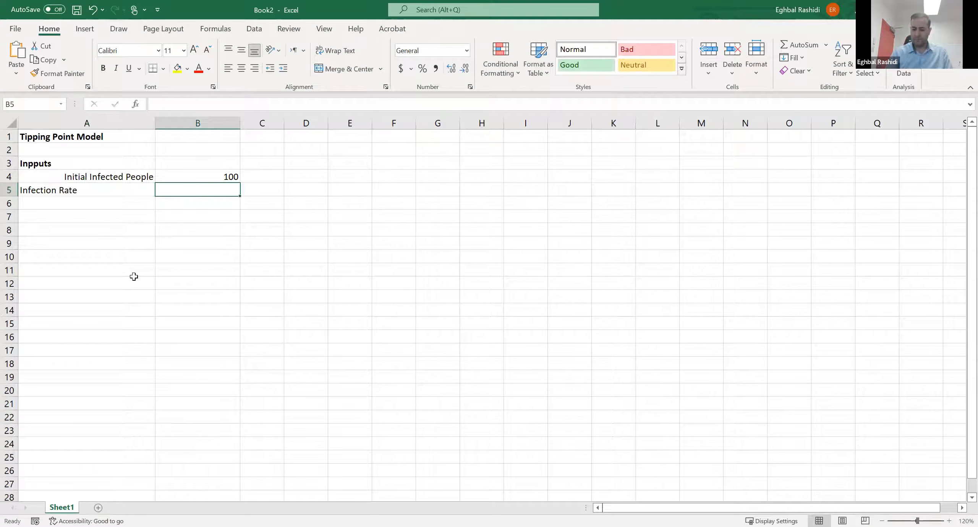
text(0.)
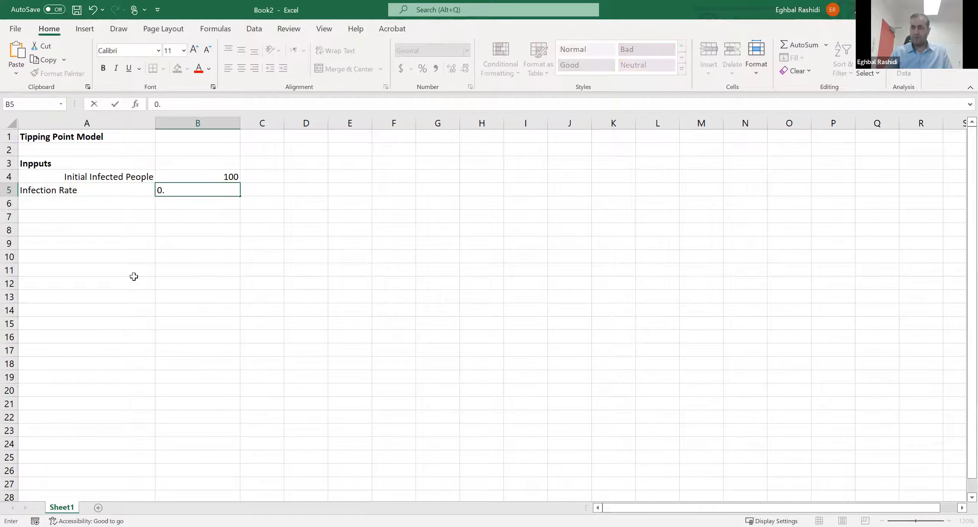
text(02)
key(Return)
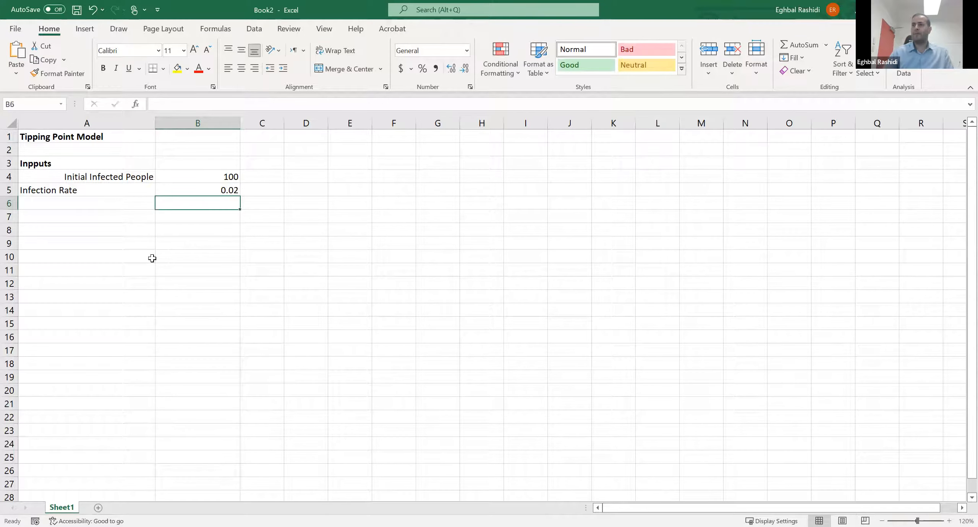
- Format the infection rate in B5 as a percentage without decimals
click(204, 190)
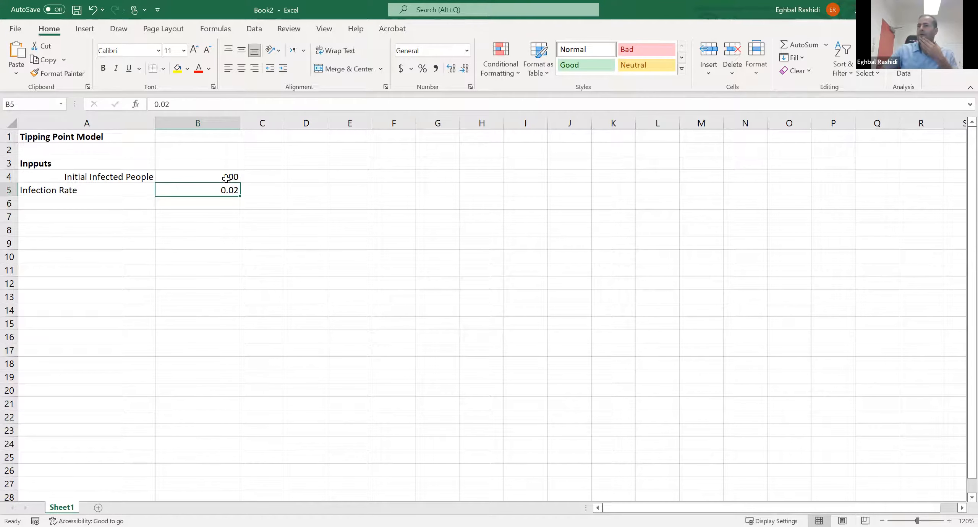
click(423, 68)
click(337, 199)
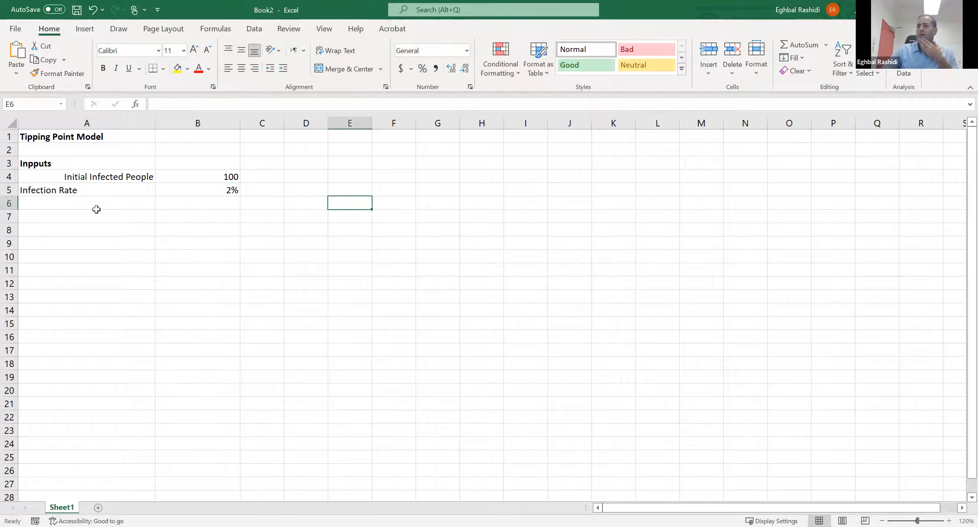
click(205, 192)
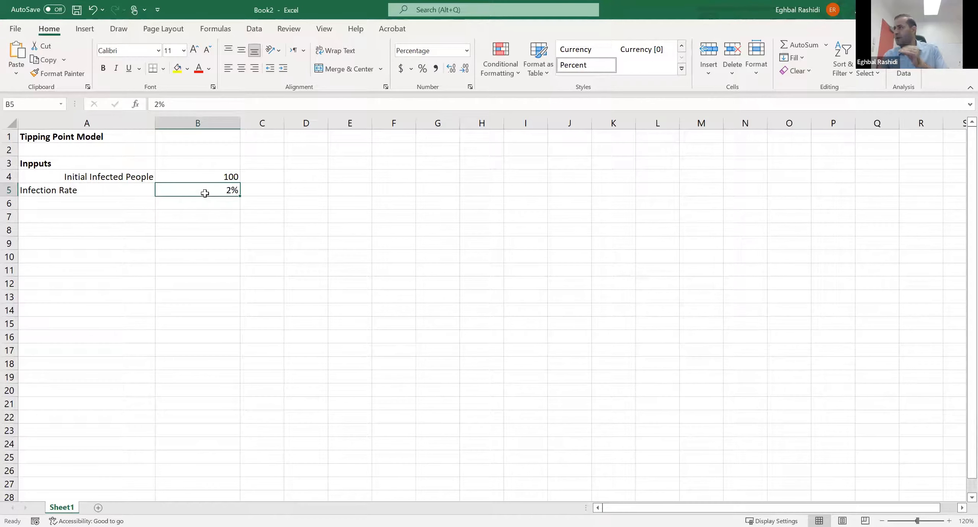
click(467, 51)
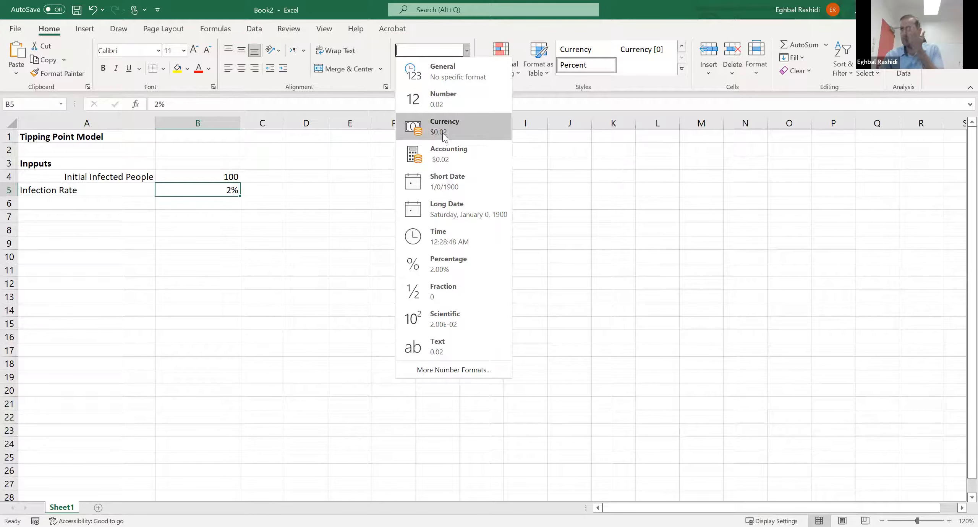
click(237, 193)
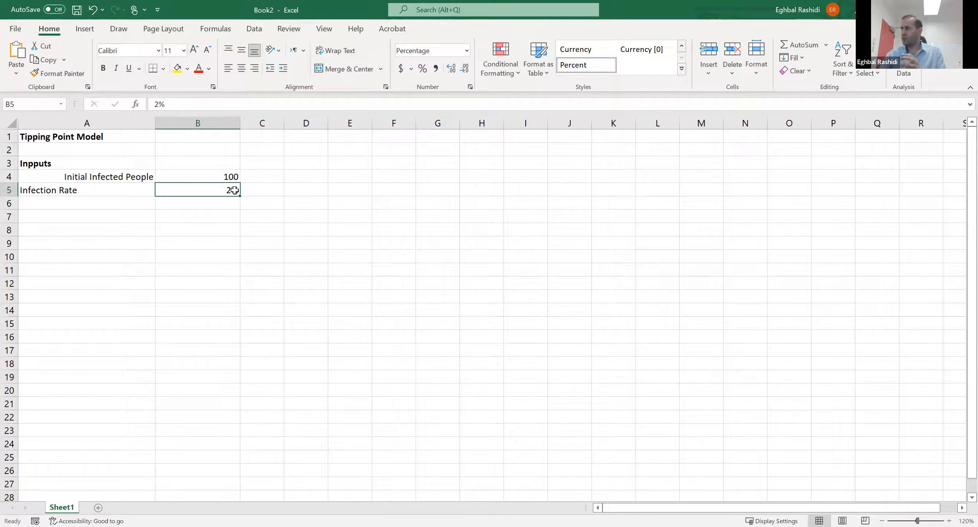
click(261, 239)
- Right-align the input label cells A4 to A7
click(87, 205)
drag(99, 176, 114, 217)
click(254, 68)
click(254, 68)
- Enter the label "Contact Rate" in A6 and the value 50 in B6
click(109, 203)
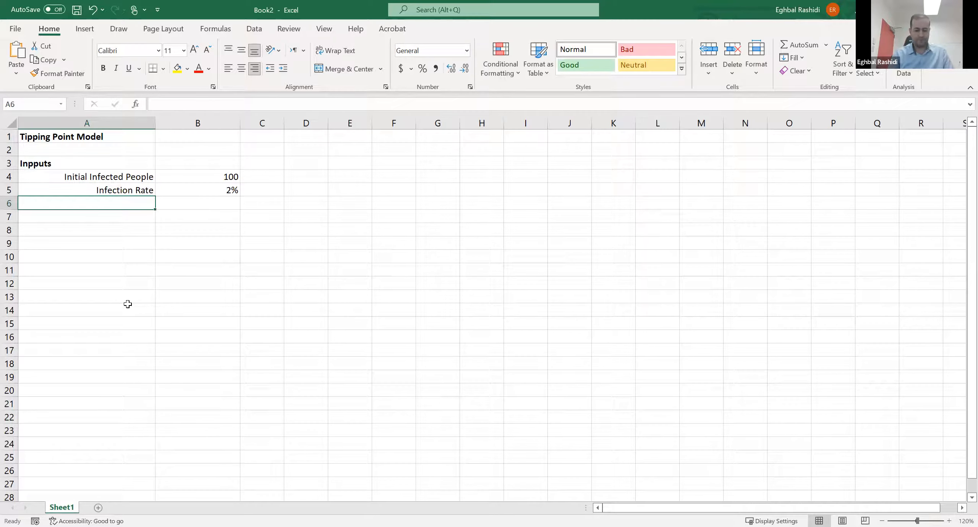
text(Contact Rate)
key(Tab)
text(50)
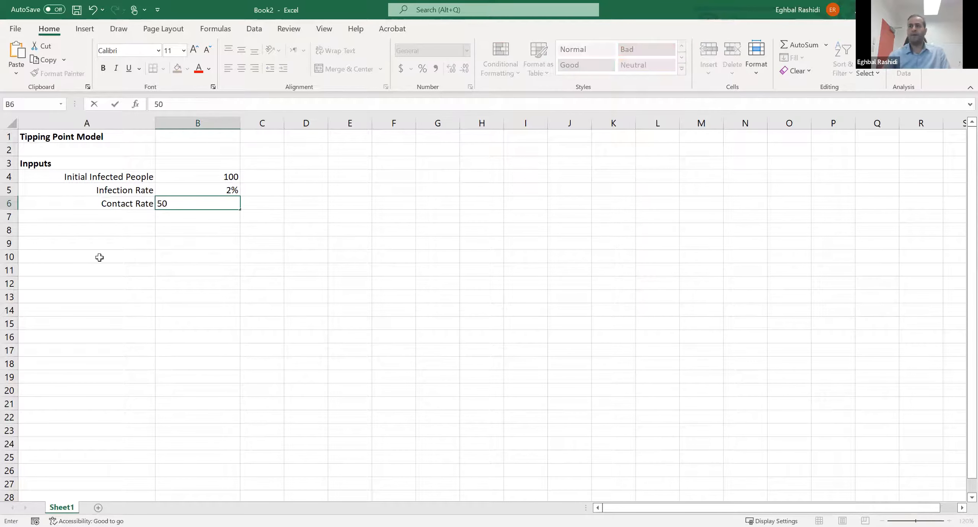
key(Return)
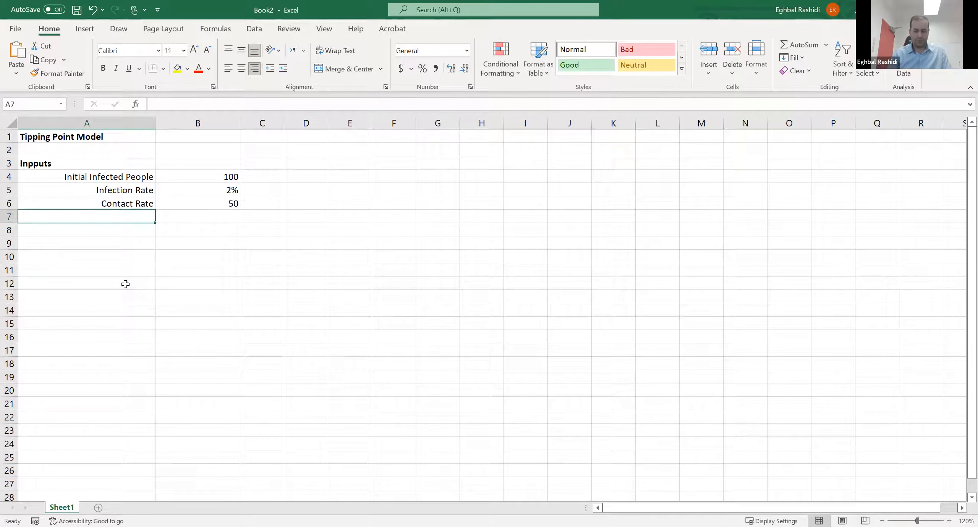
- Enter the label "Population Size" in A7 and the value 850000 in B7
text(Pop)
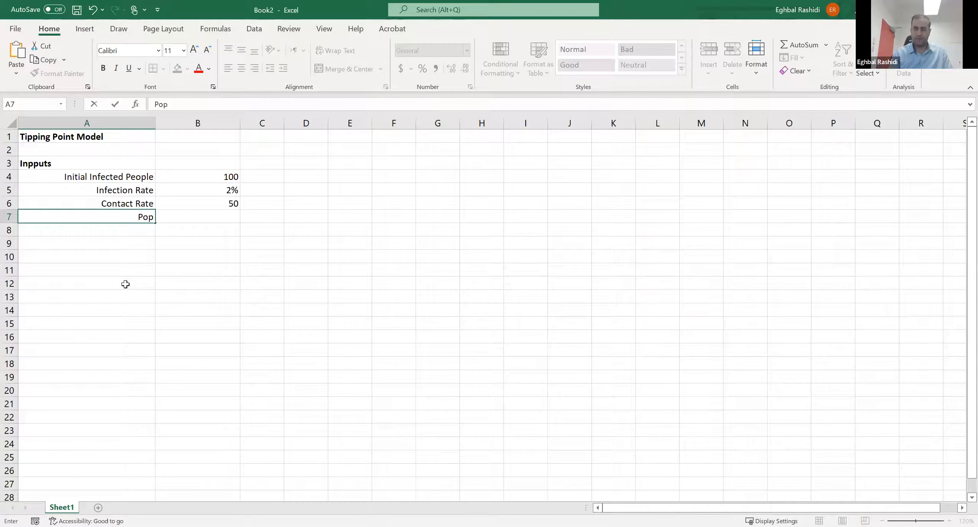
text(ulation Size)
key(Return)
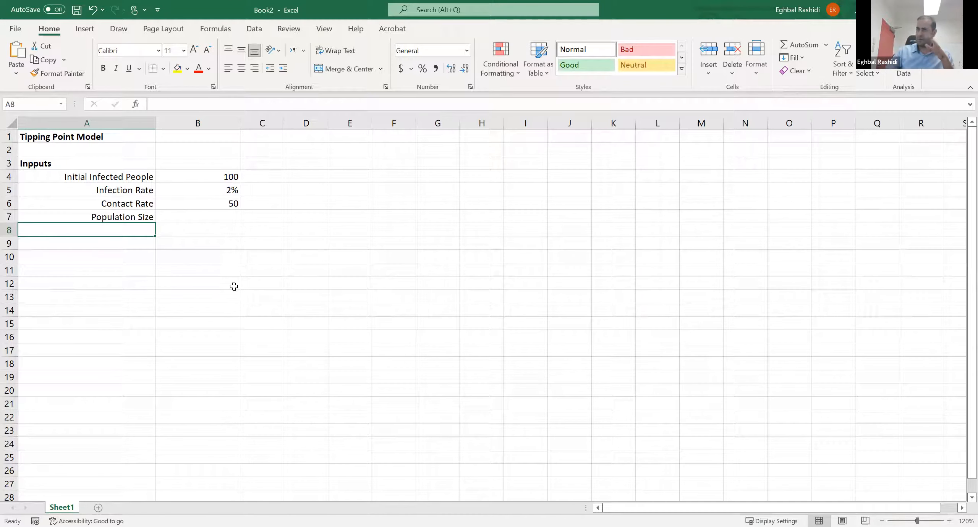
click(230, 204)
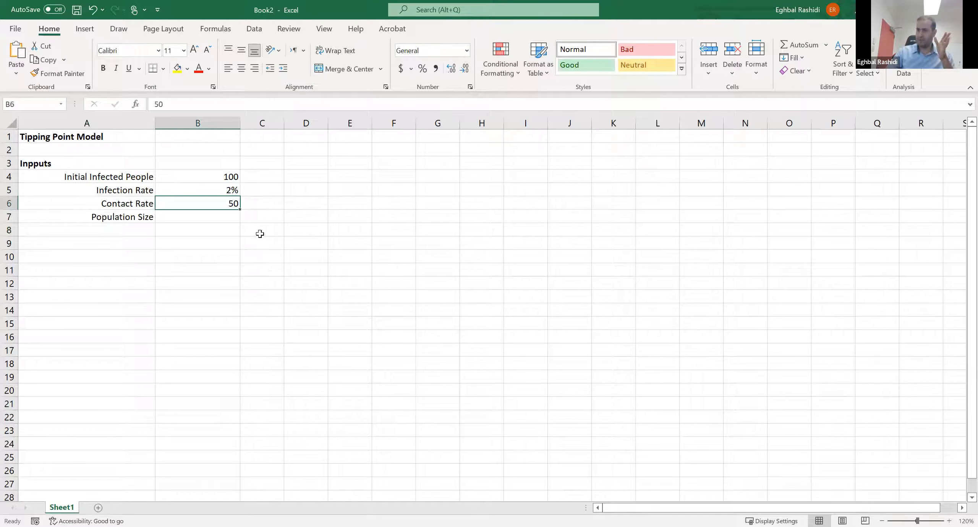
click(228, 217)
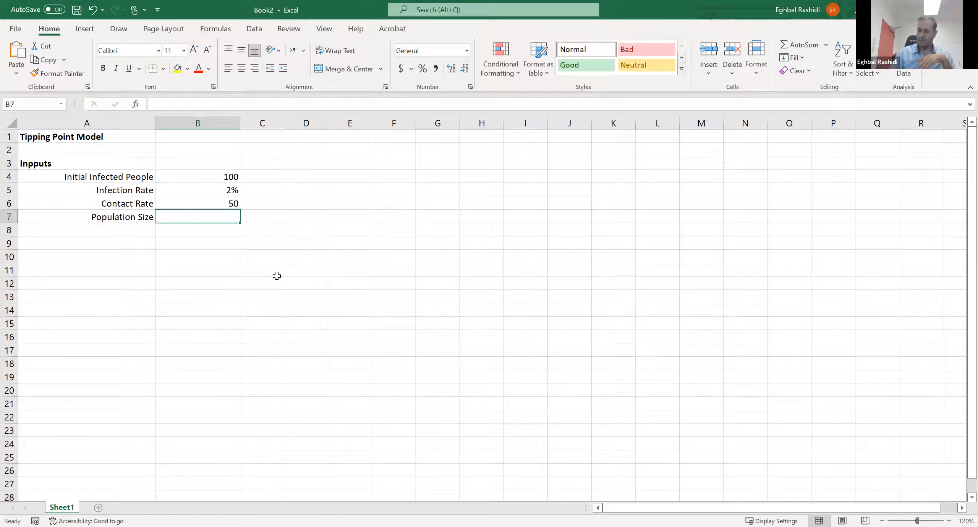
key(BackSpace)
text(850000)
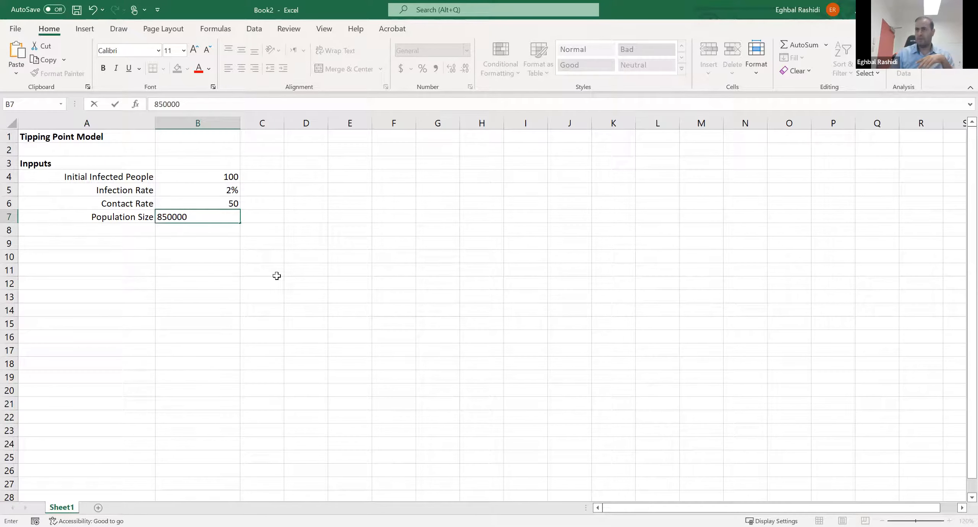
key(Return)
- Center-align the input values in cells B4 to B7
click(232, 176)
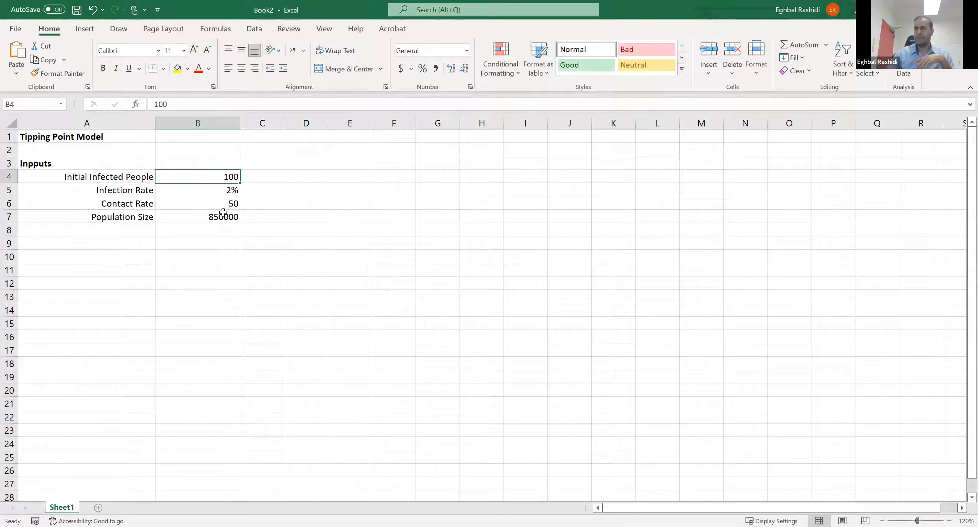
drag(223, 213, 223, 216)
click(239, 72)
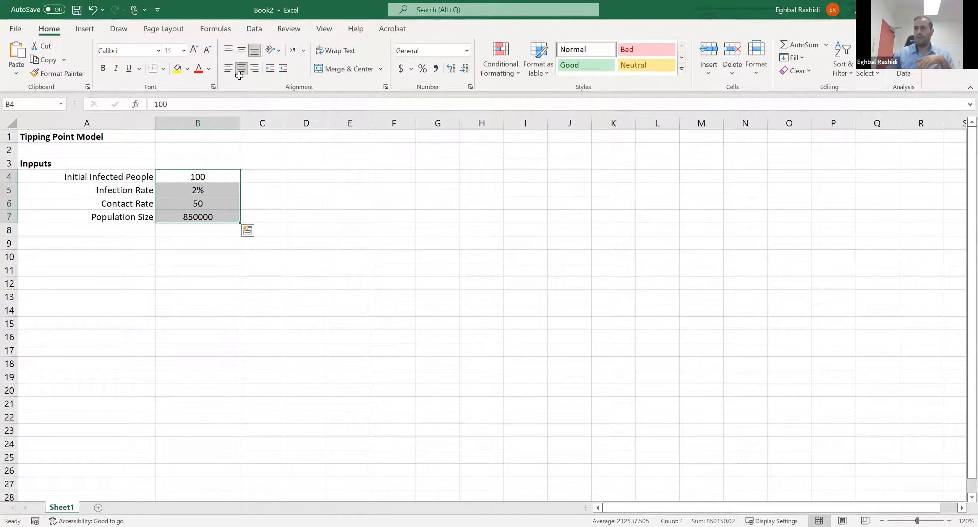
click(301, 308)
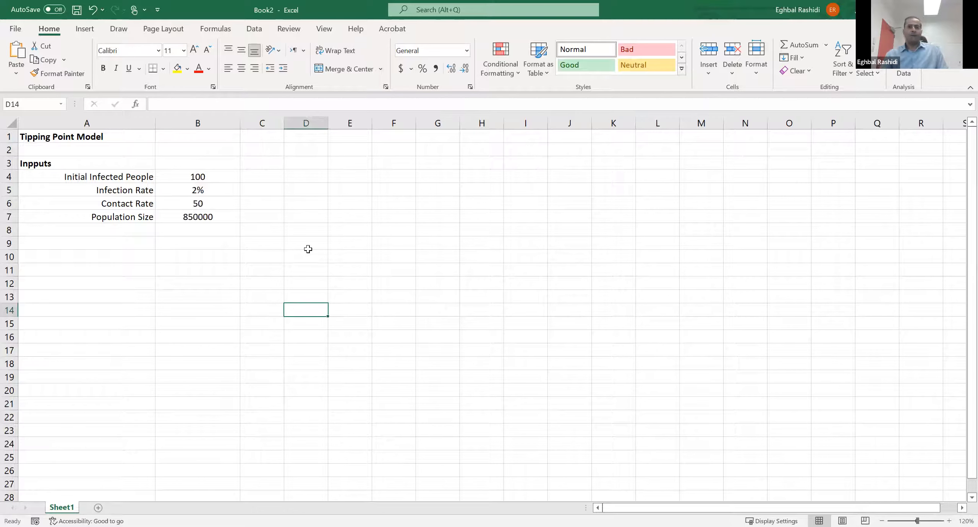
- Enter the unit "people" in C4 for the initial infected people
click(262, 179)
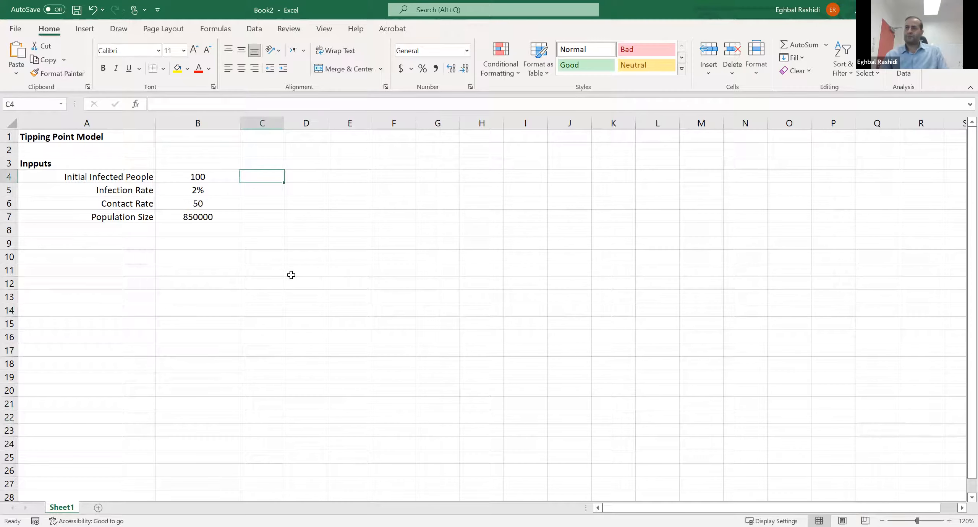
text(people)
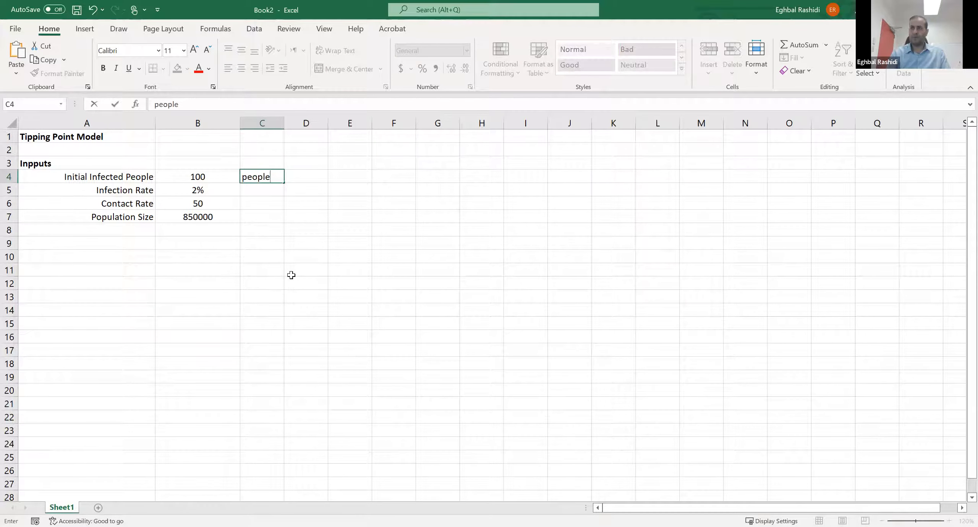
key(Return)
key(Return)
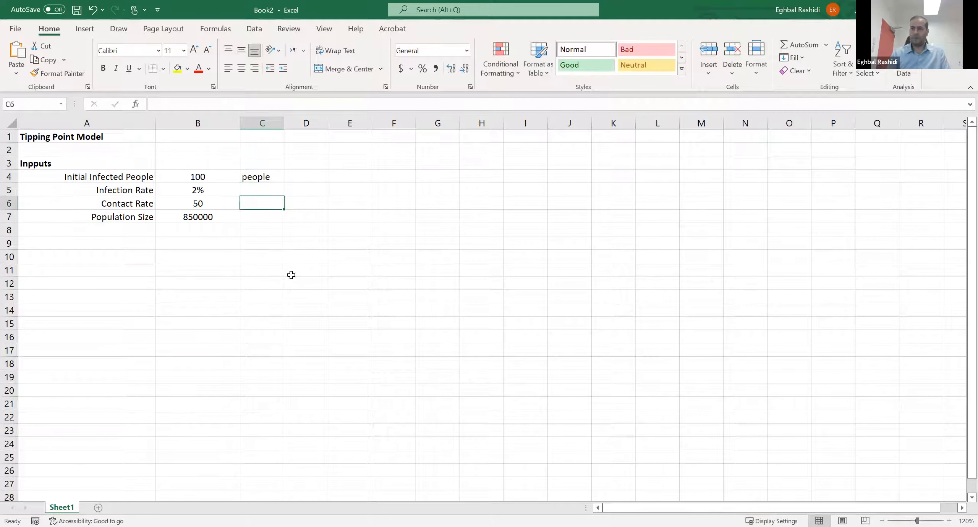
- Enter the unit "people / day" in C6 for the contact rate and widen column C to fit it
text(pe)
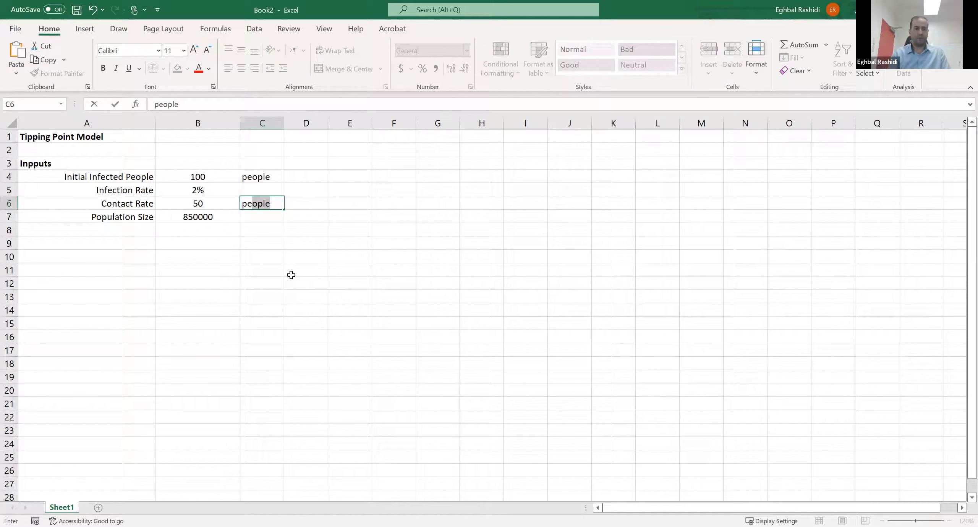
text(ople)
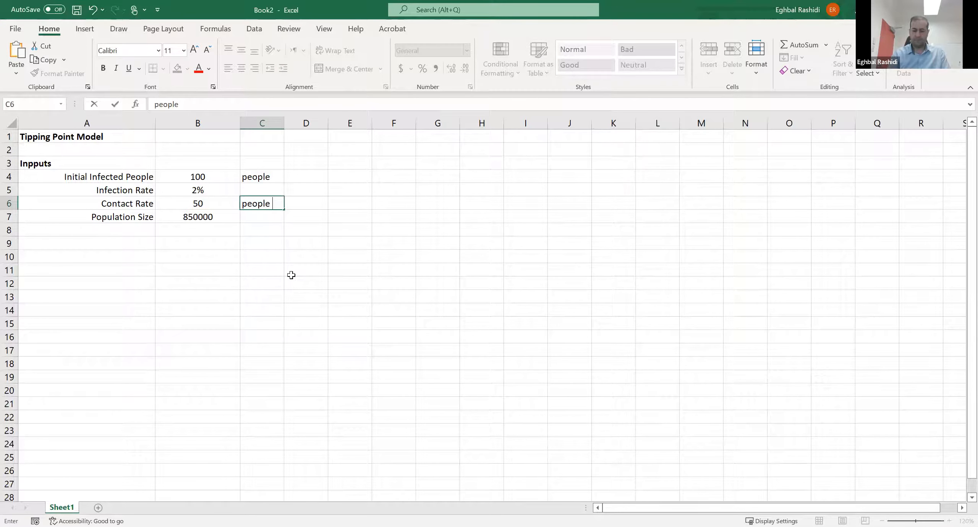
text( / day)
key(Return)
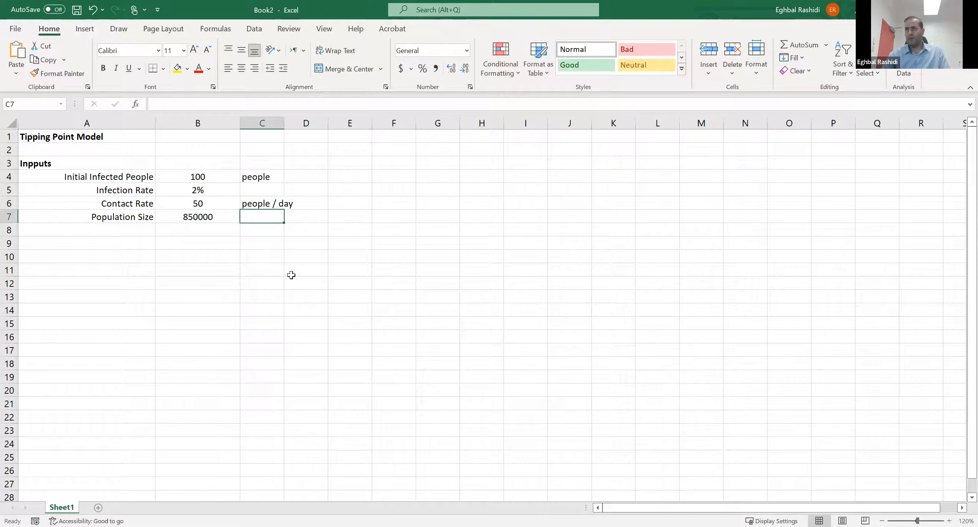
drag(284, 123, 293, 123)
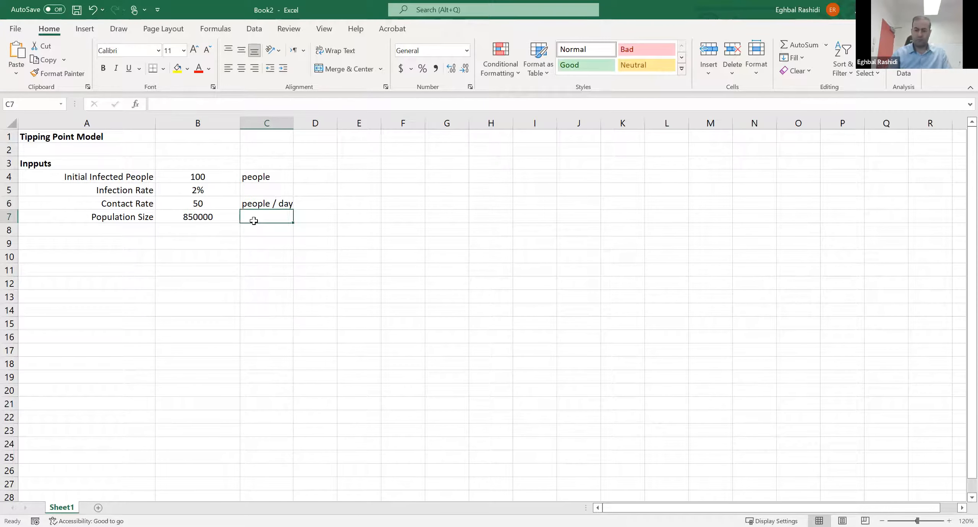
- Enter the unit "People" in C7 for the population size
text(Pop)
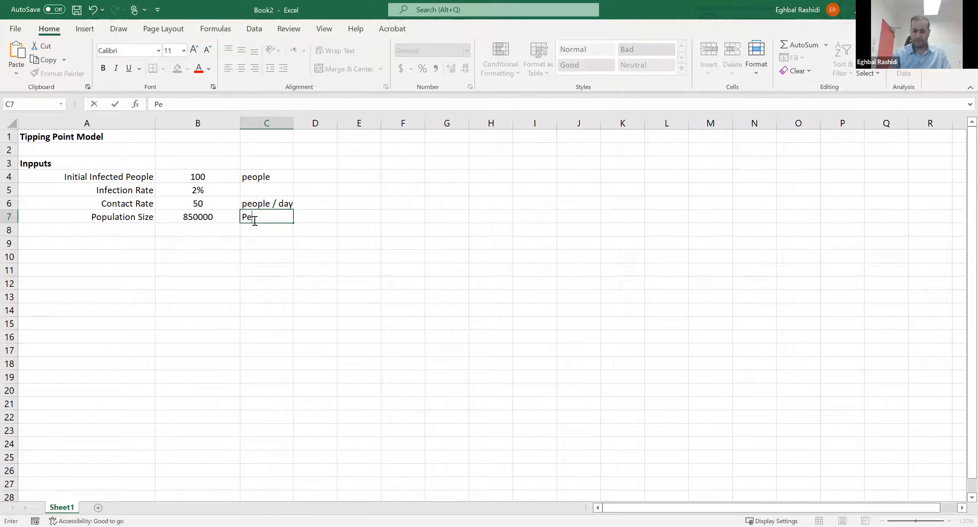
text(ple)
key(Return)
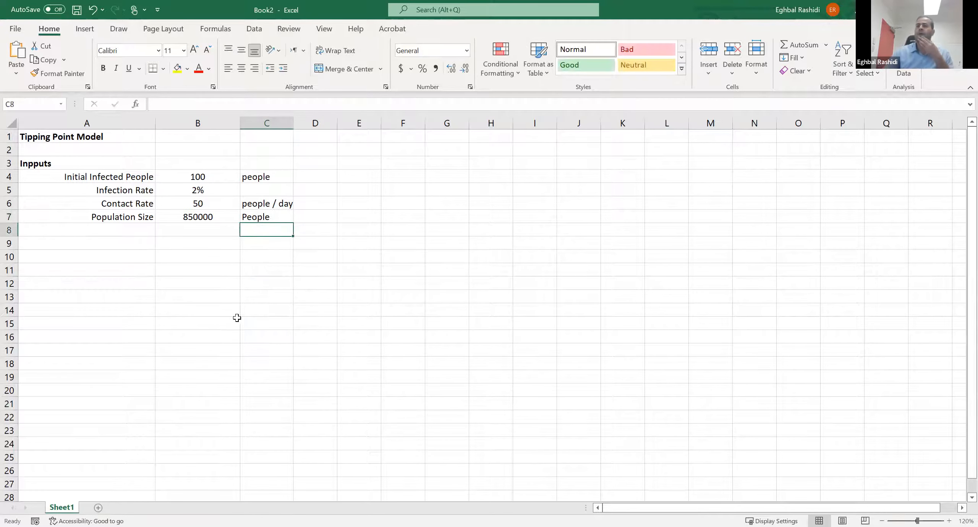
click(183, 323)
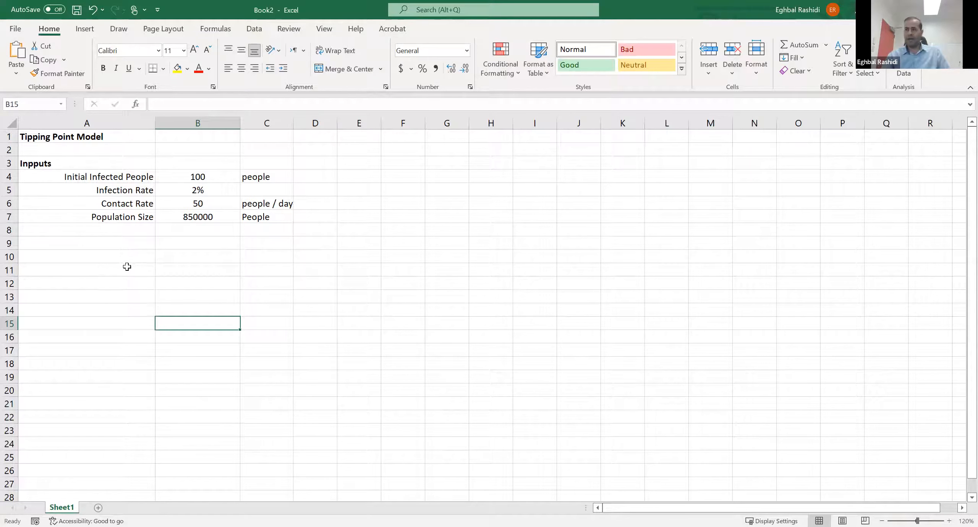
- Enter the heading "Day" in A11 and right-align it
click(141, 256)
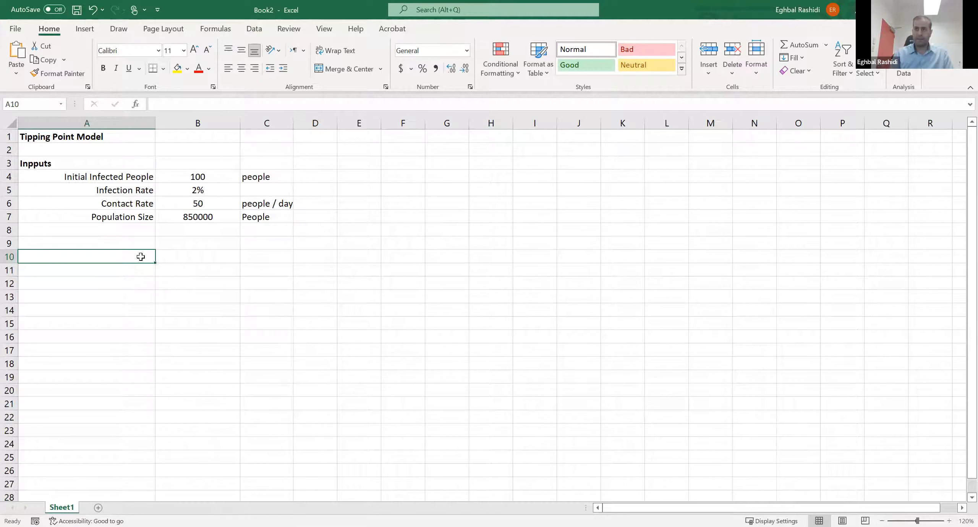
key(Down)
text(Day)
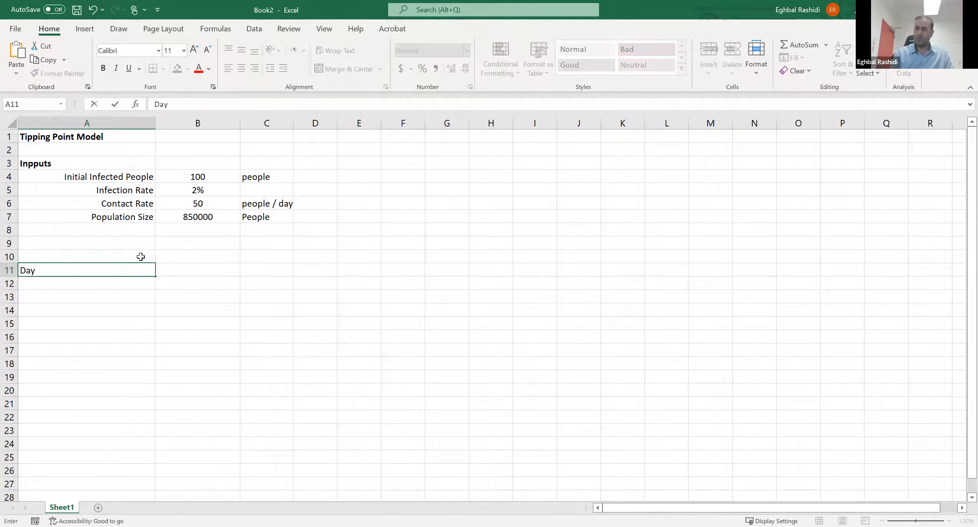
key(Return)
click(144, 271)
click(254, 69)
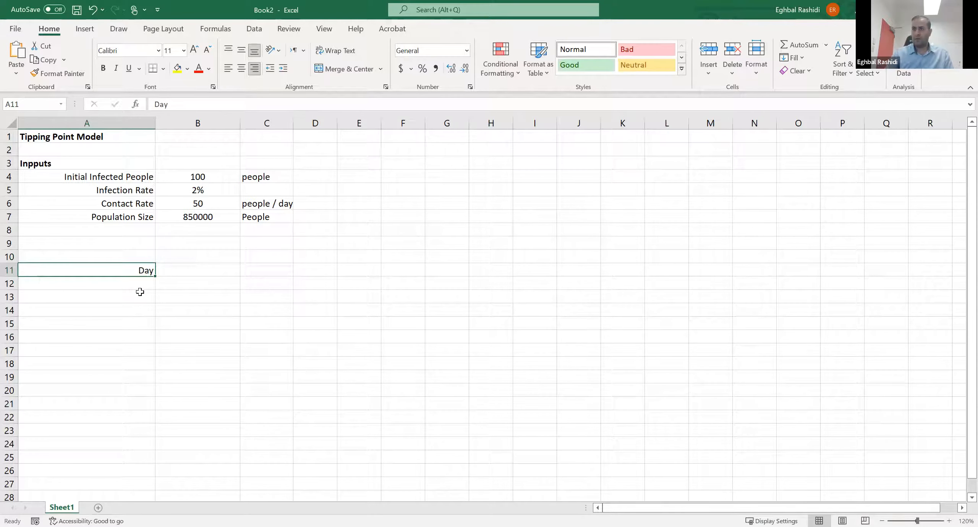
- Enter 1 in A12 as the first day under the Day heading
key(Down)
text(1)
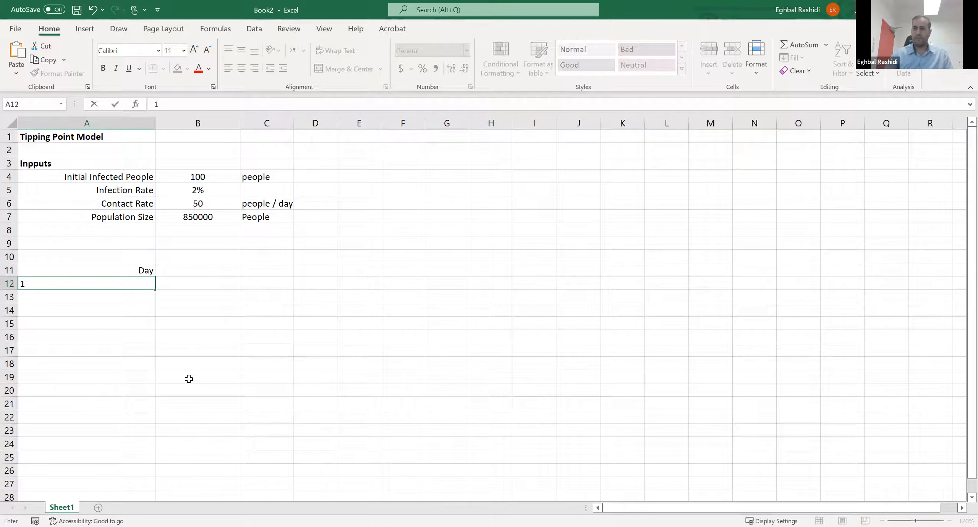
click(211, 258)
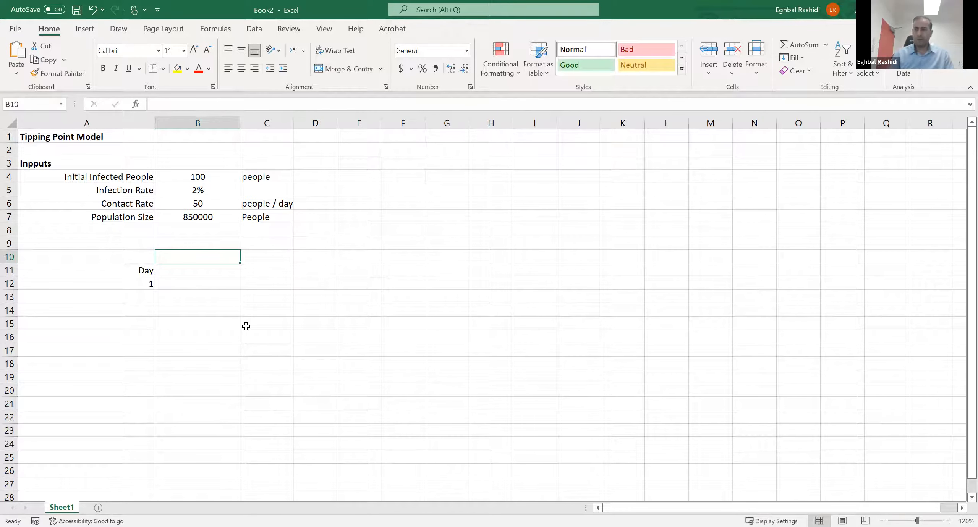
- Enter the heading "No. with flu" in B9
key(Up)
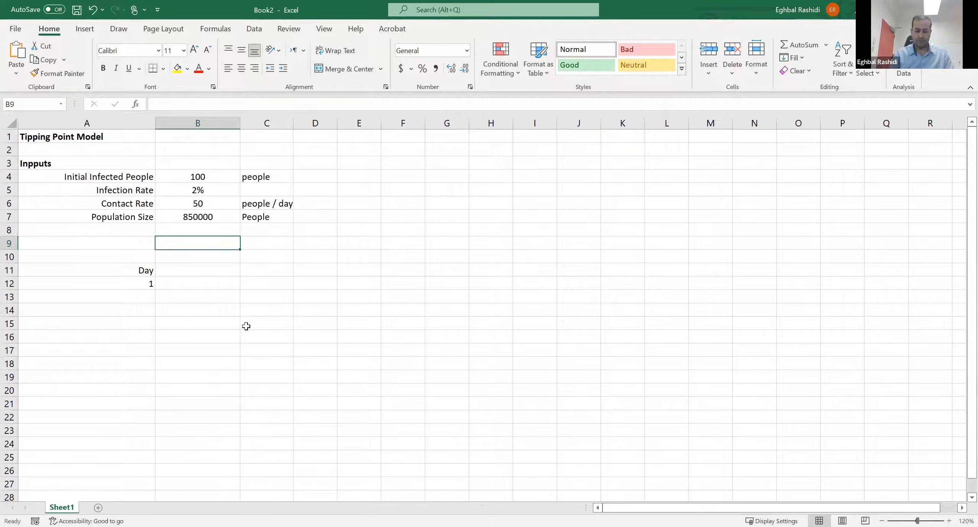
text(No. with flu)
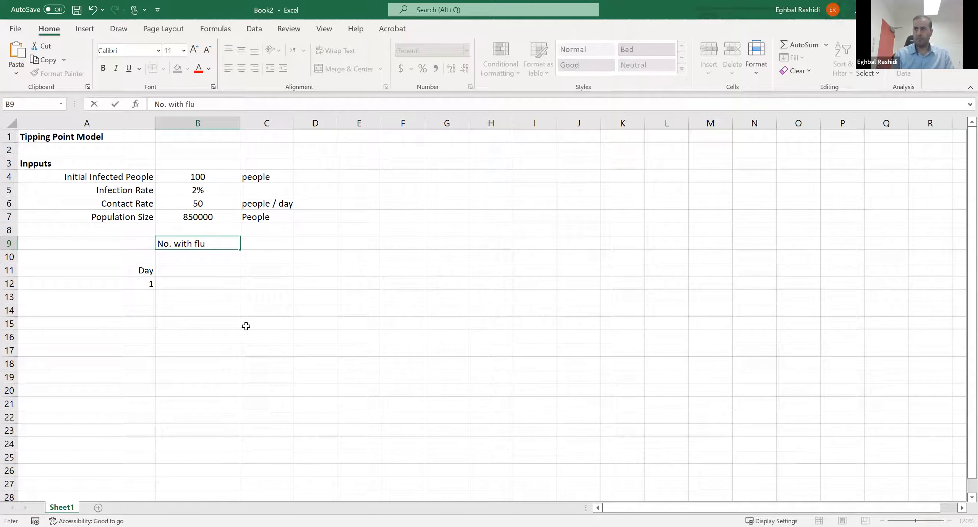
key(Return)
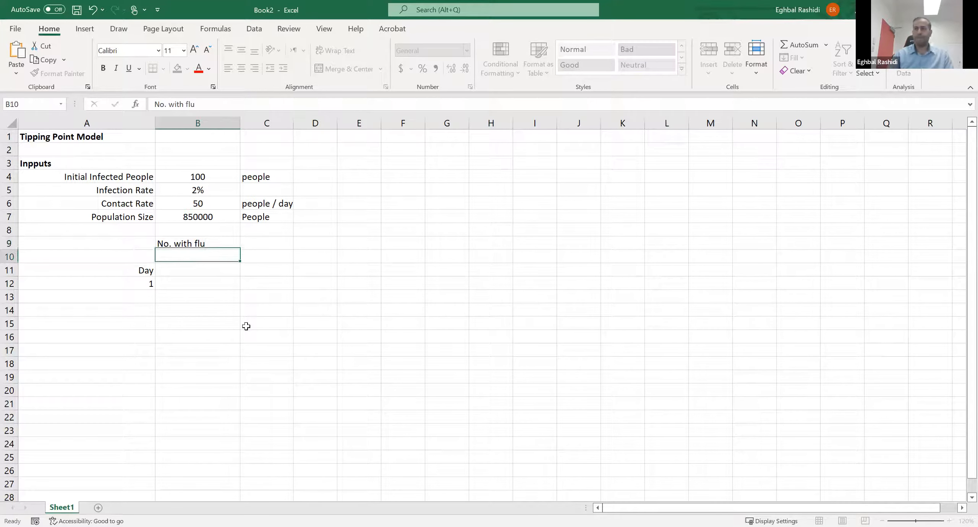
click(217, 283)
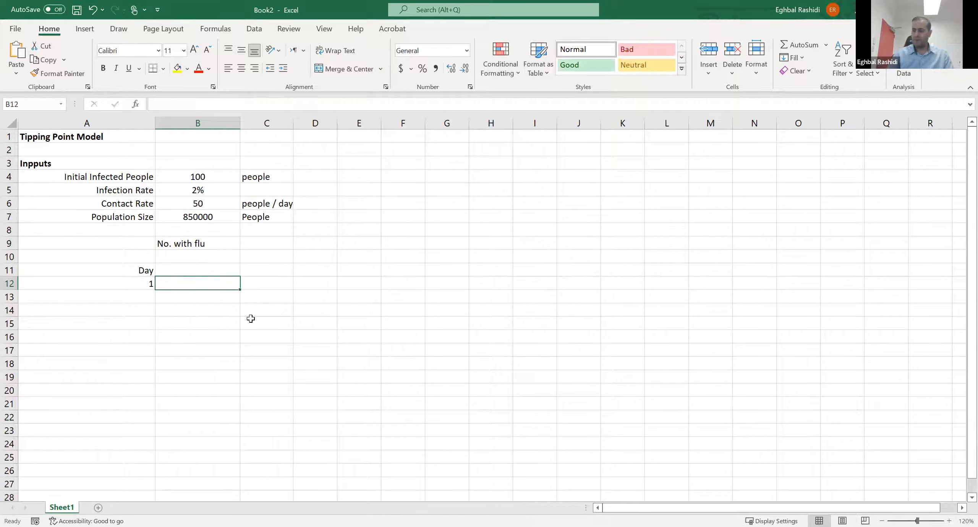
text(1)
key(BackSpace)
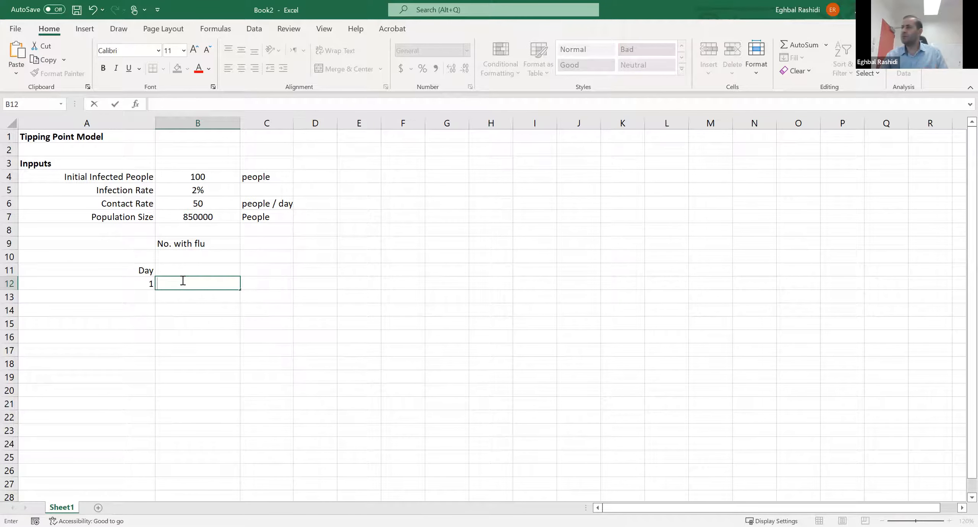
text(100)
key(Return)
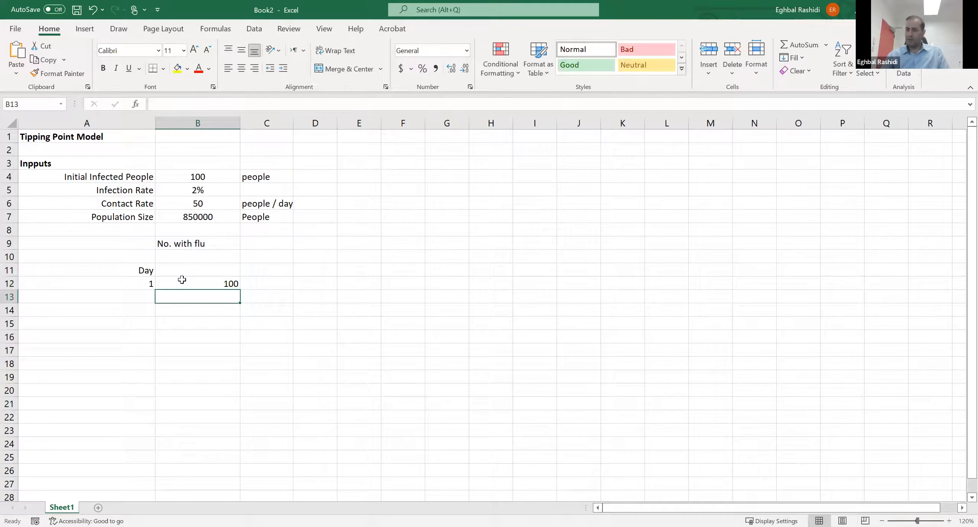
click(182, 280)
key(BackSpace)
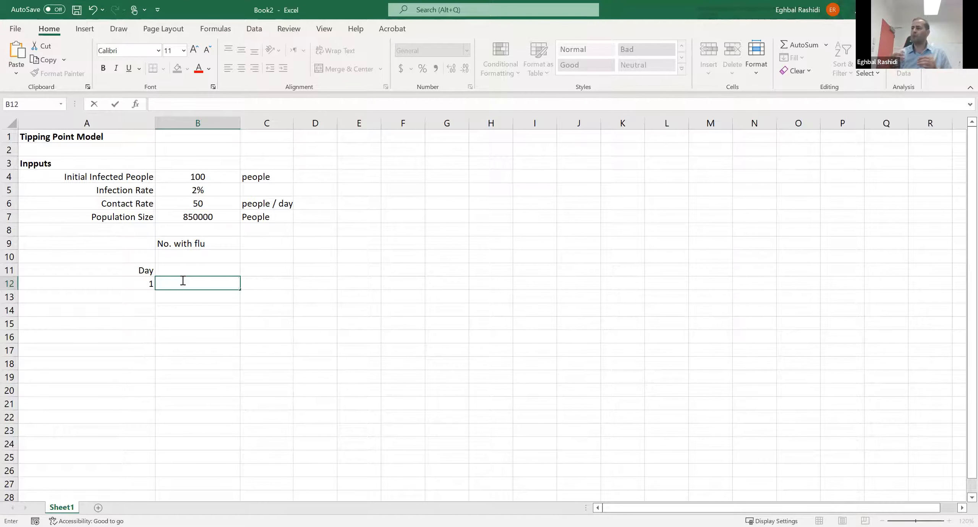
click(200, 271)
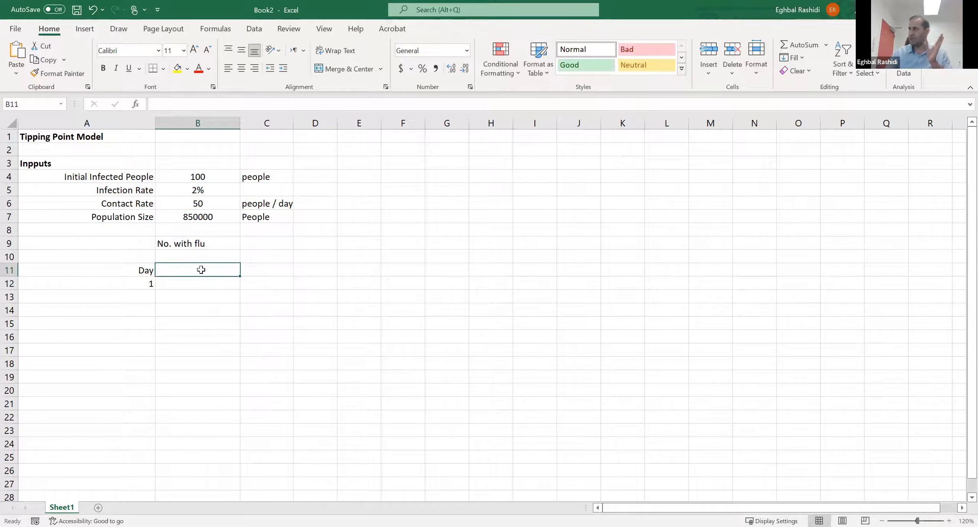
click(202, 176)
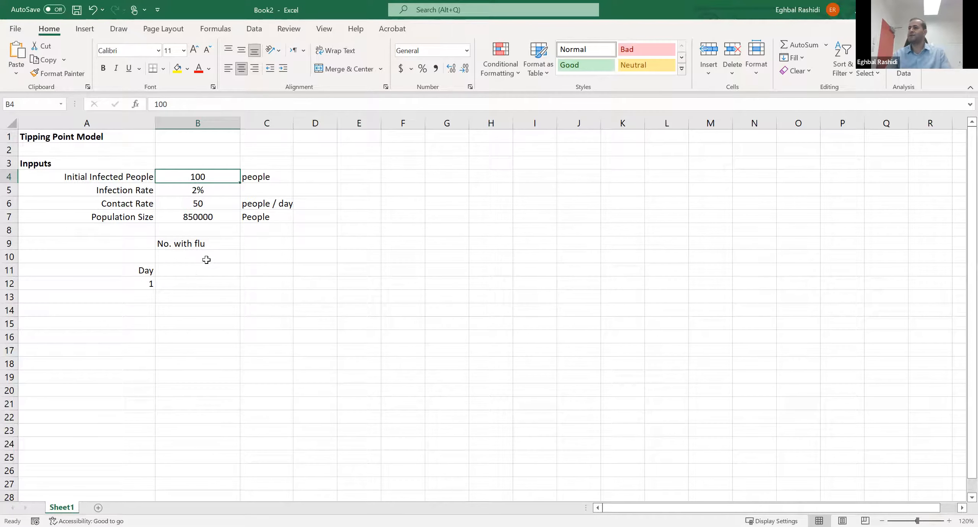
click(198, 273)
click(195, 281)
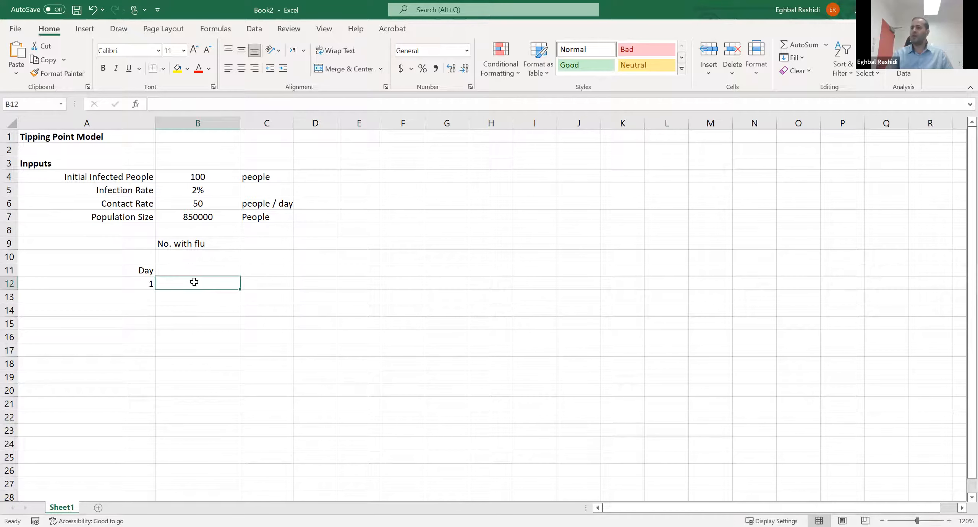
click(196, 270)
- Move the "No. with flu" heading from B9 to B11, beside the Day heading
click(197, 245)
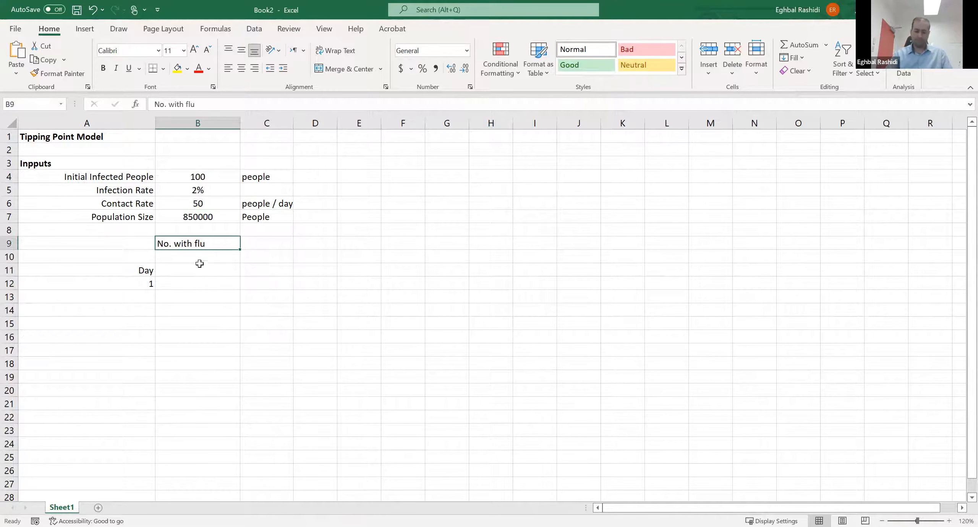
key(ctrl+c)
click(199, 256)
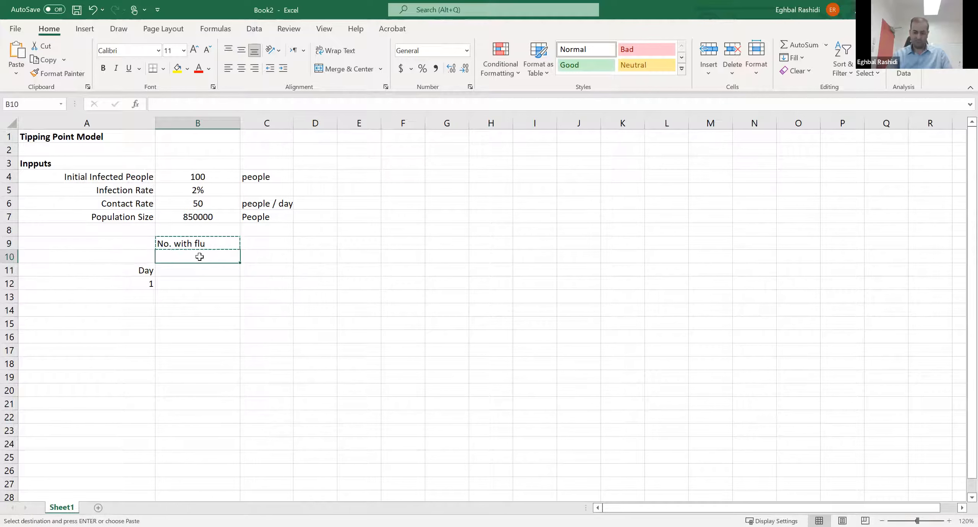
key(ctrl+v)
click(201, 272)
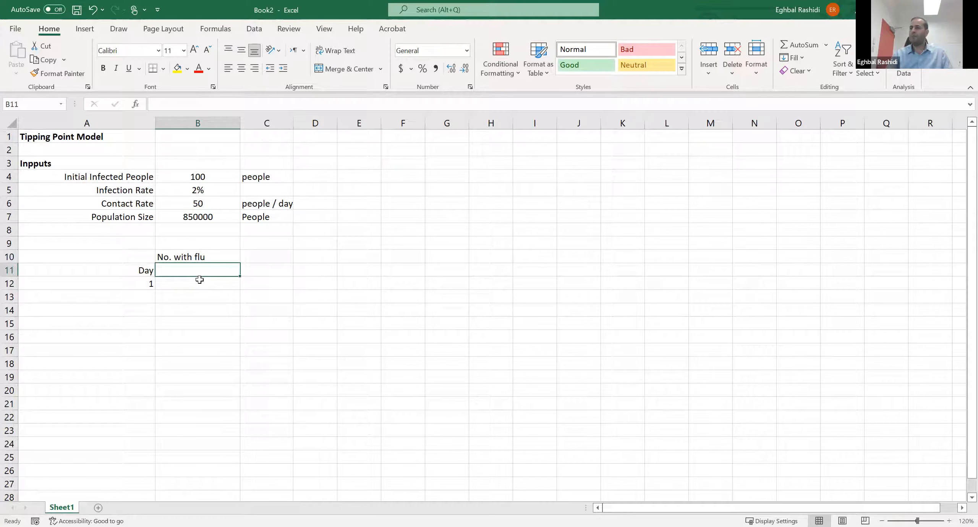
click(204, 255)
key(ctrl+x)
click(200, 272)
key(ctrl+v)
- Link the day 1 number with flu in B12 to the initial infected people using =B4
click(191, 287)
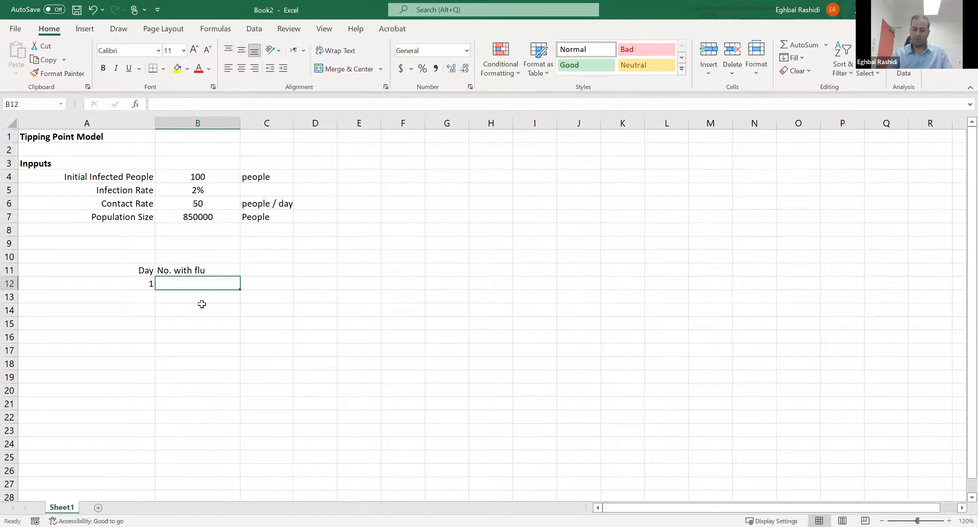
text(=)
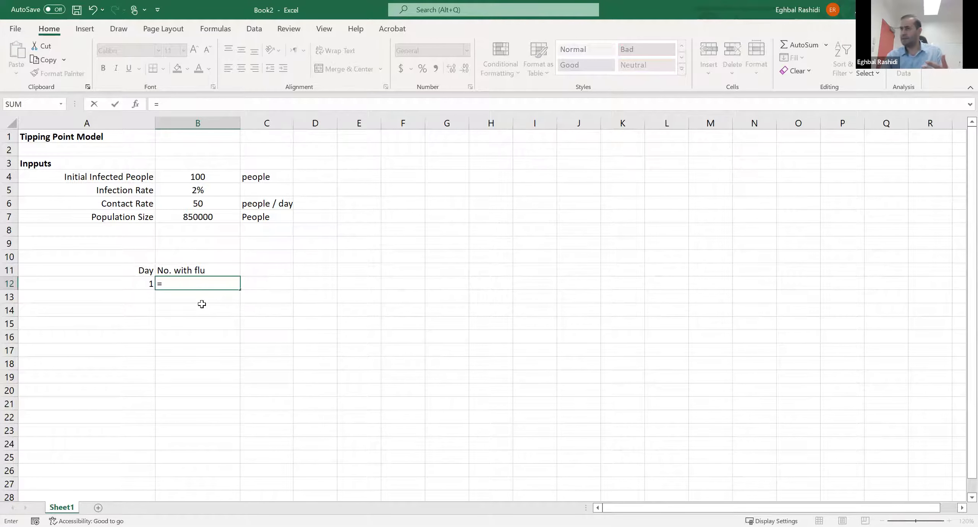
click(221, 179)
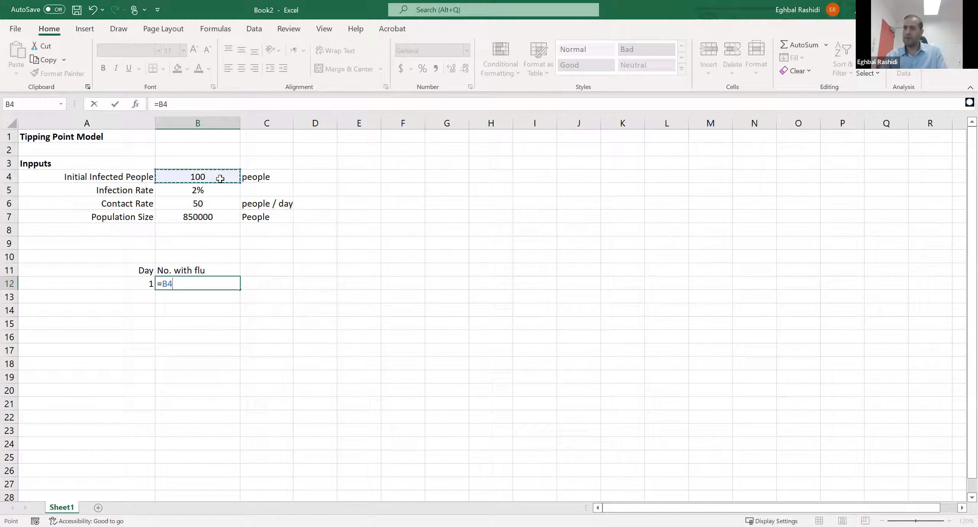
key(Return)
key(Return)
key(Return)
click(225, 284)
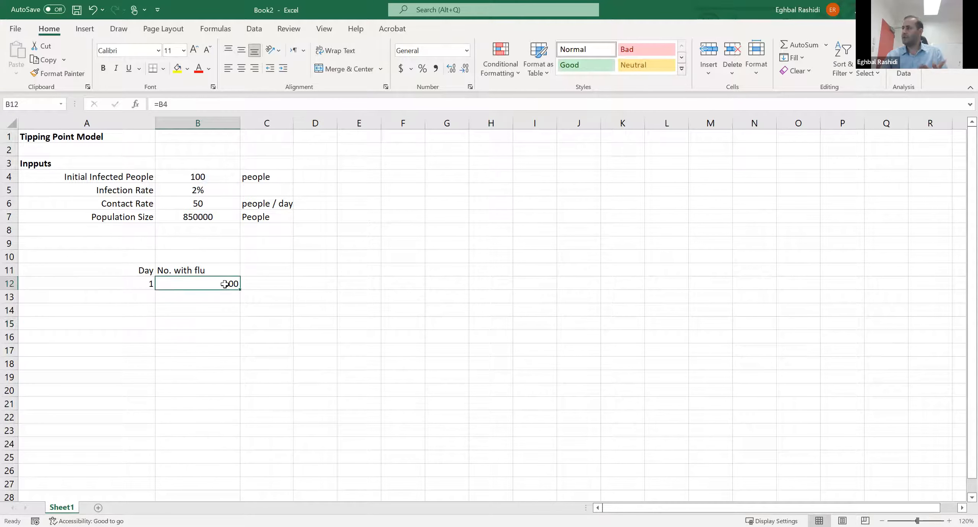
key(Return)
key(Return)
key(Return)
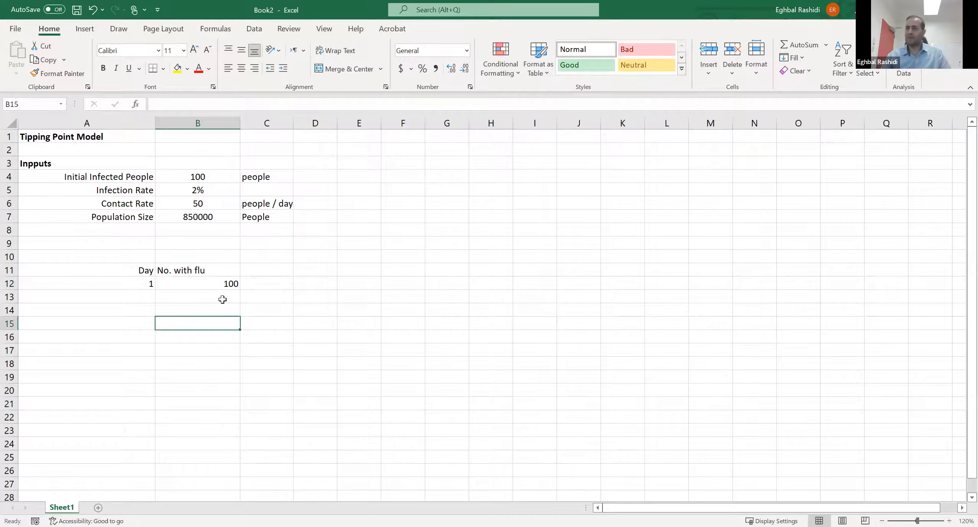
- Enter the heading "No contacted" in C11 and widen column C to fit it
click(261, 271)
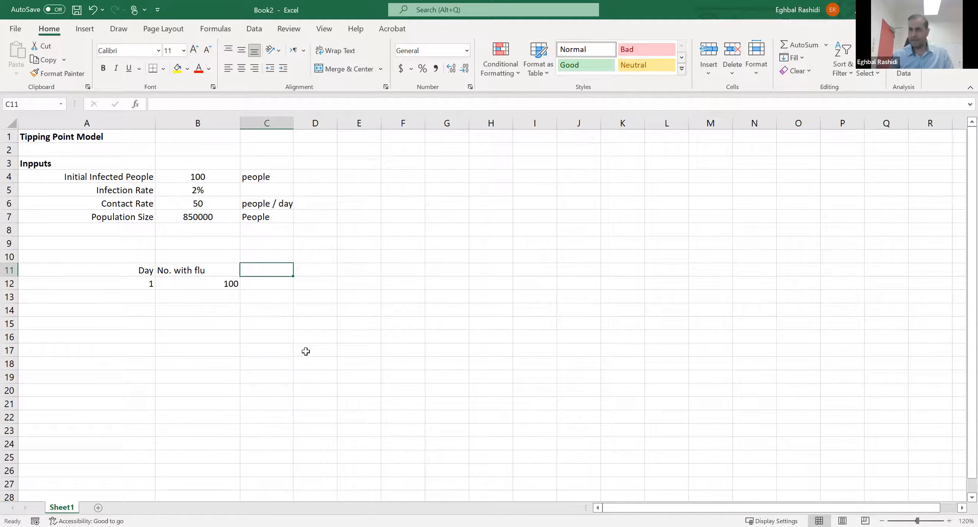
text(No)
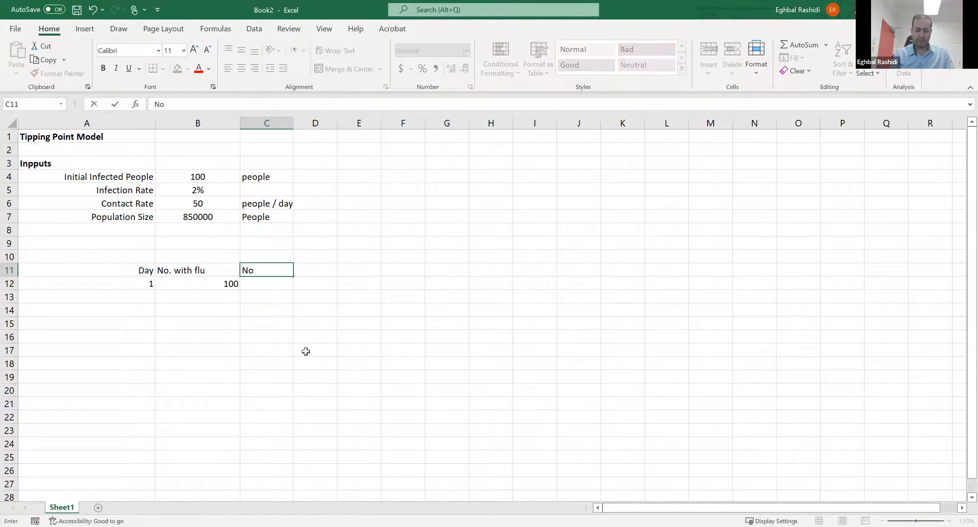
text( contacted)
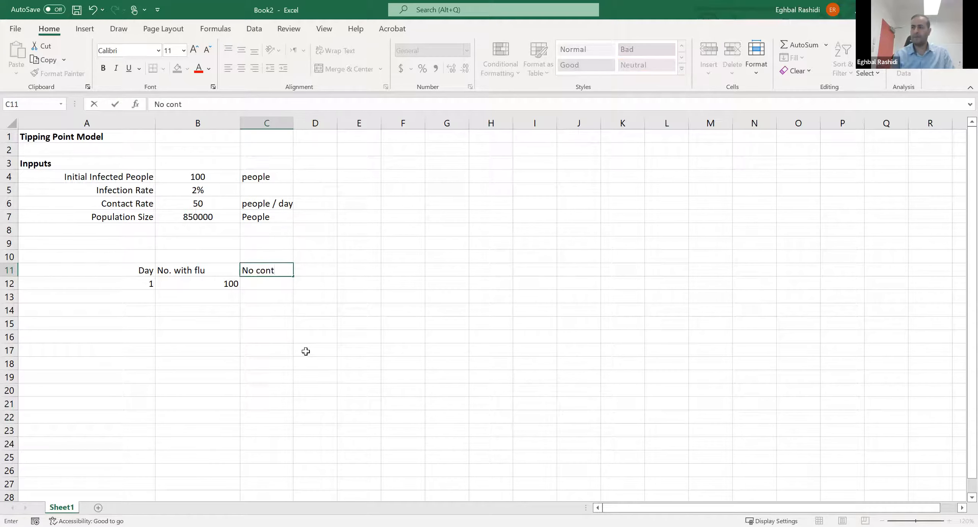
key(ctrl+Return)
key(Return)
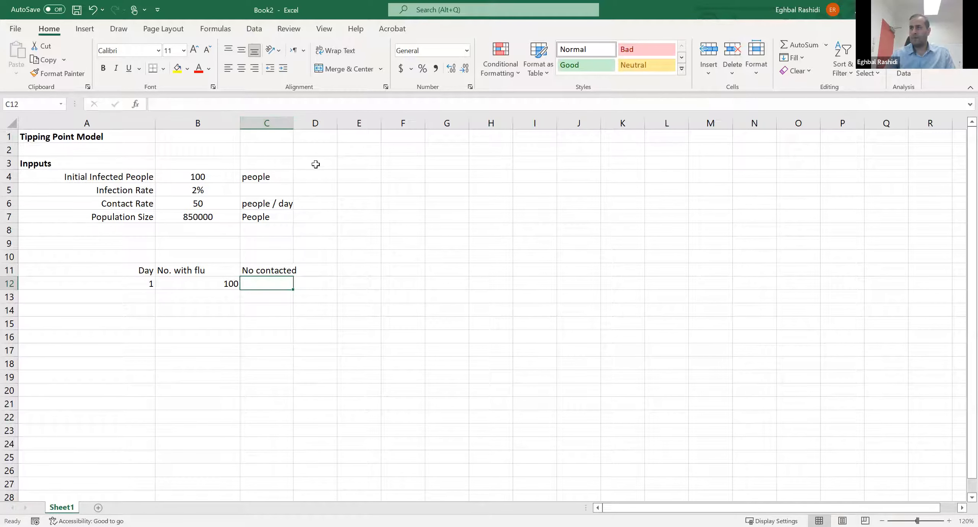
drag(293, 123, 321, 124)
click(341, 271)
click(300, 285)
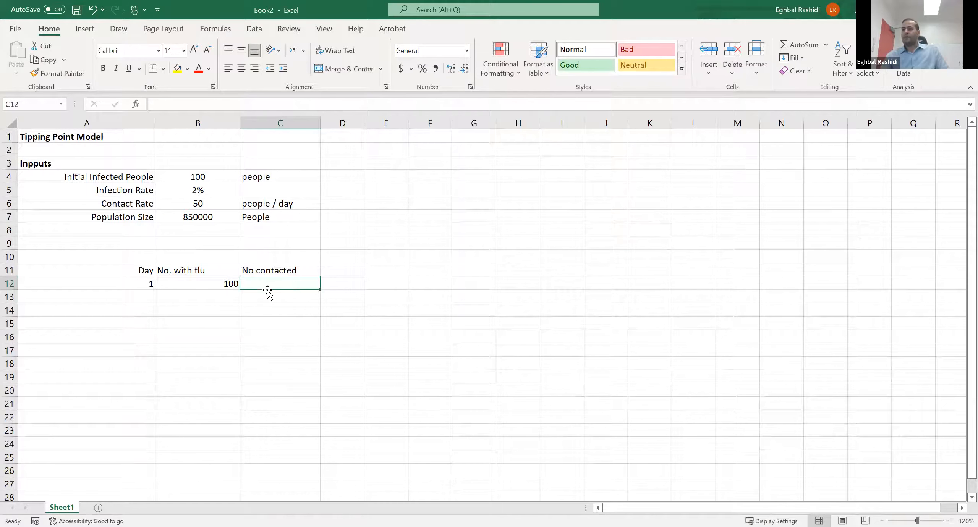
- Calculate the day 1 number contacted in C12 as contact rate times number with flu, =B6*B12
click(234, 286)
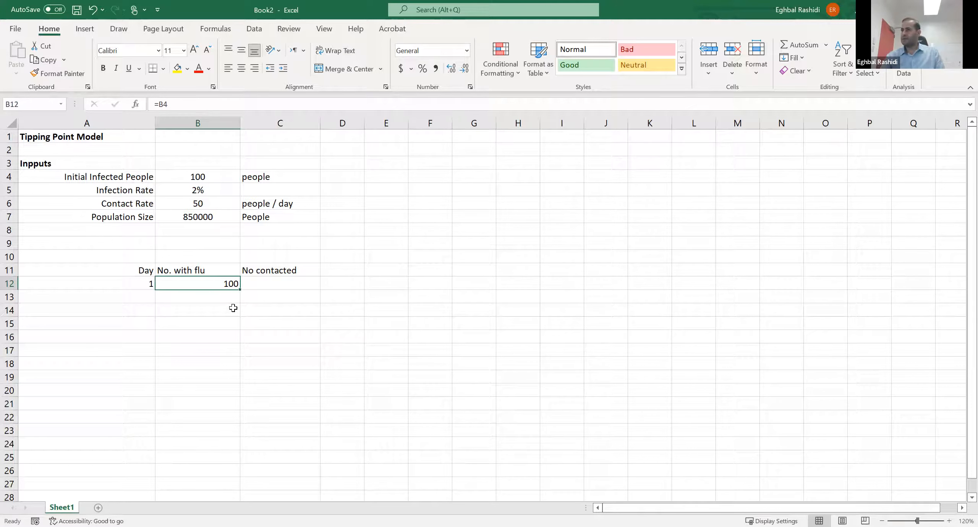
click(189, 206)
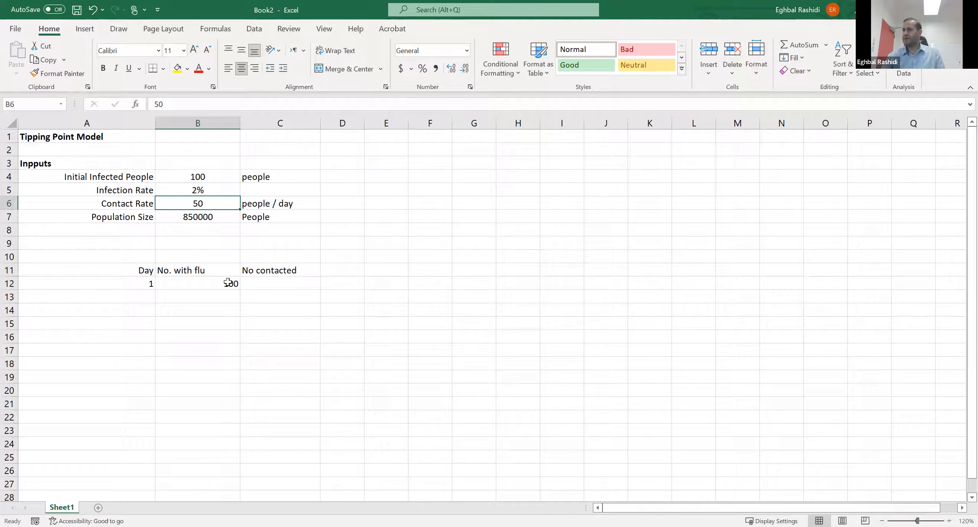
click(264, 281)
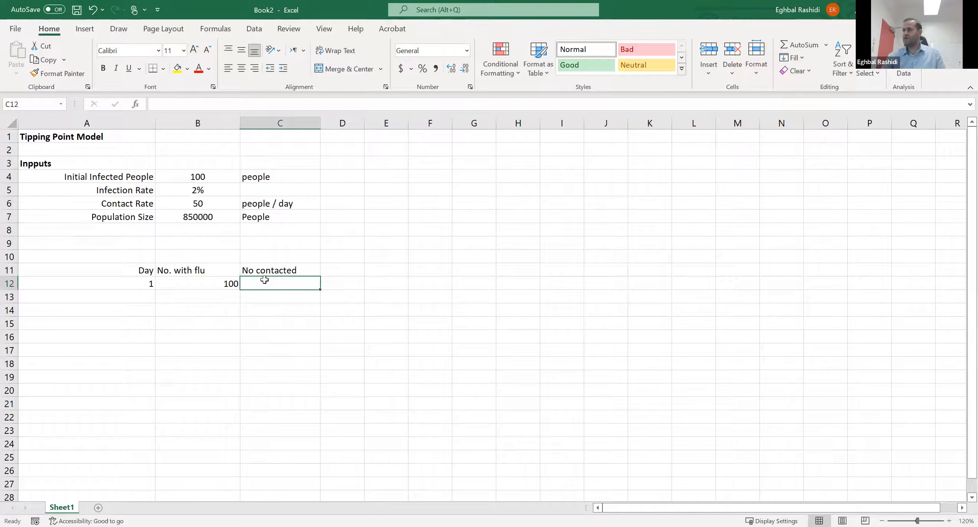
text(=)
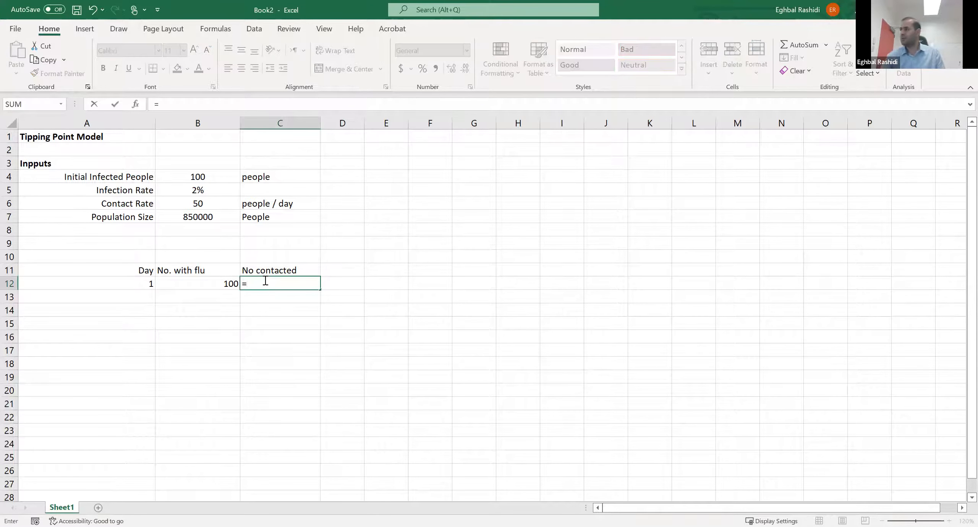
click(205, 204)
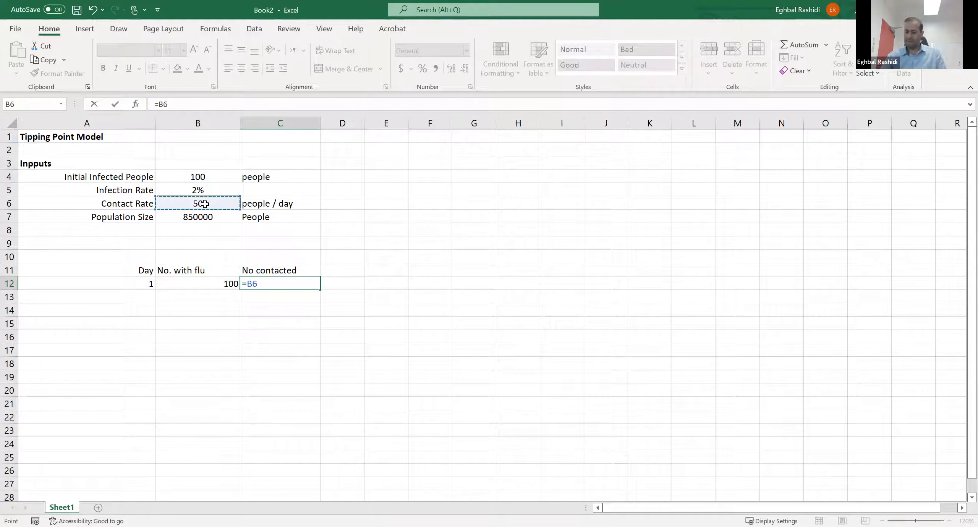
text(*)
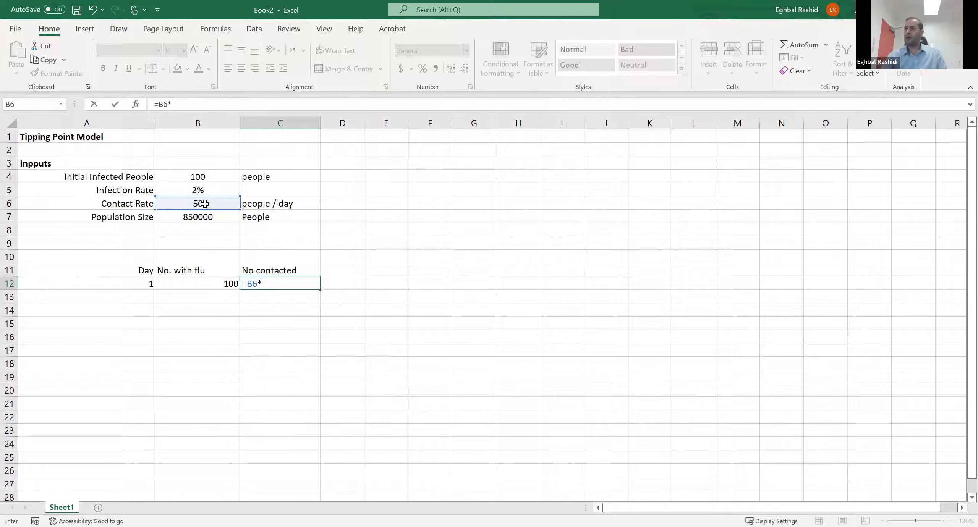
click(226, 284)
key(Return)
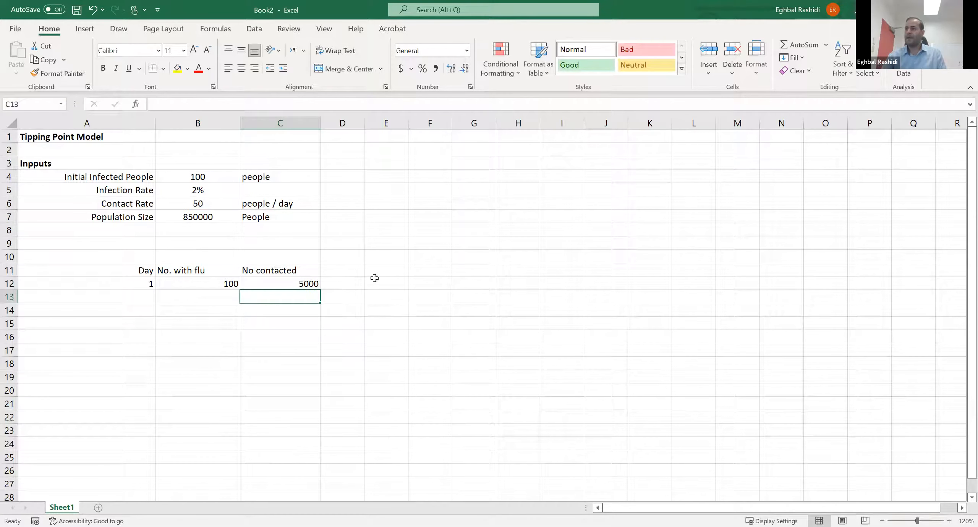
- Widen column D and enter the heading "No newly infected" in D11
click(350, 270)
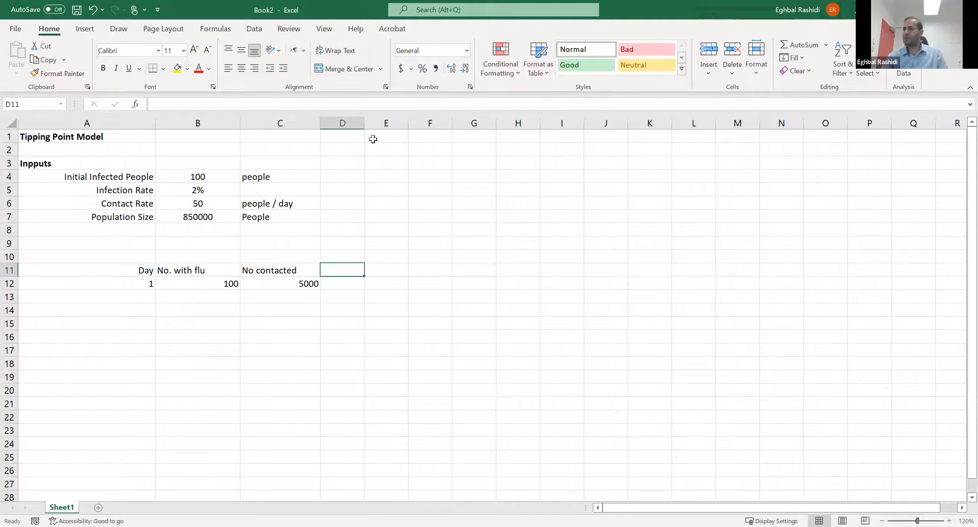
click(425, 167)
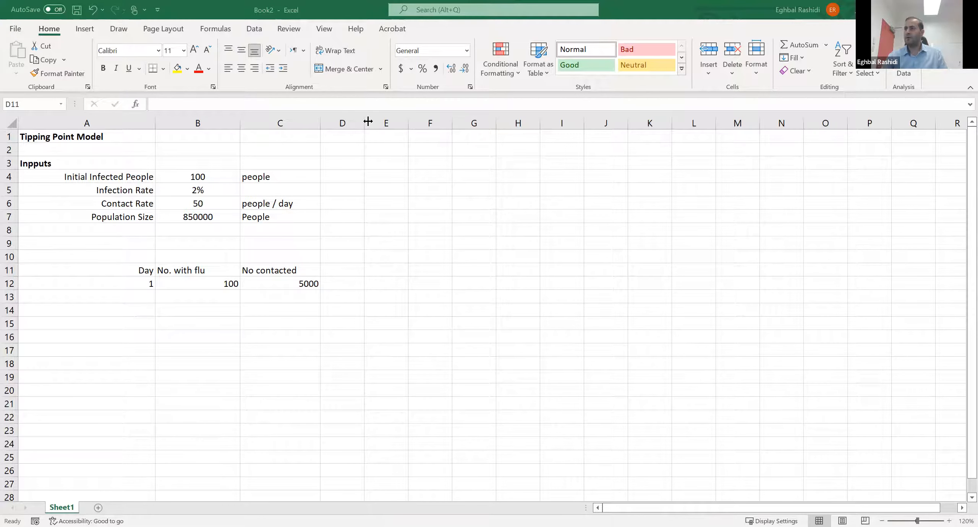
drag(368, 121, 410, 122)
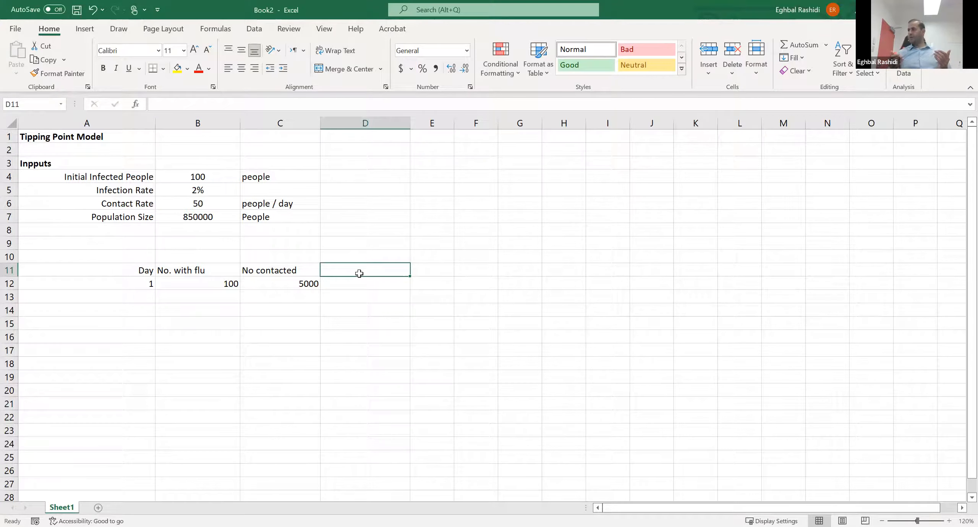
text(No)
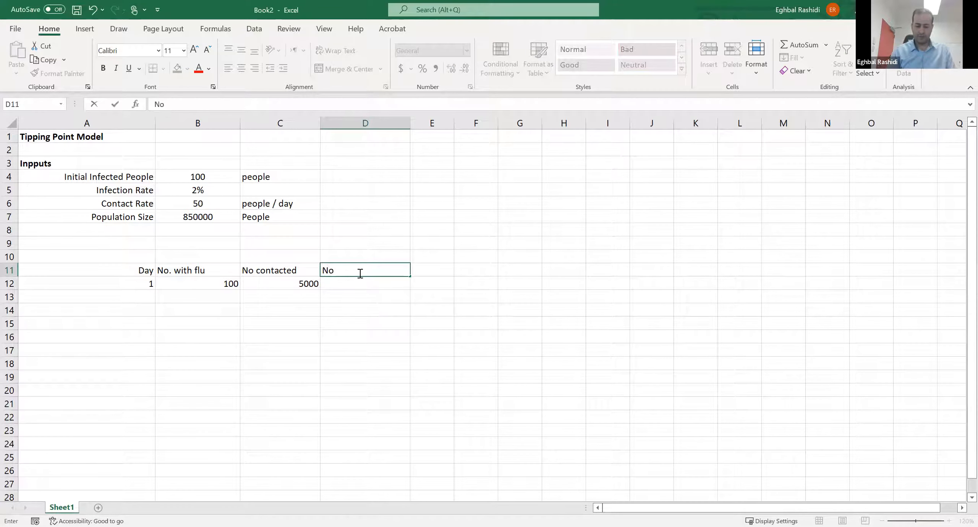
text( newly)
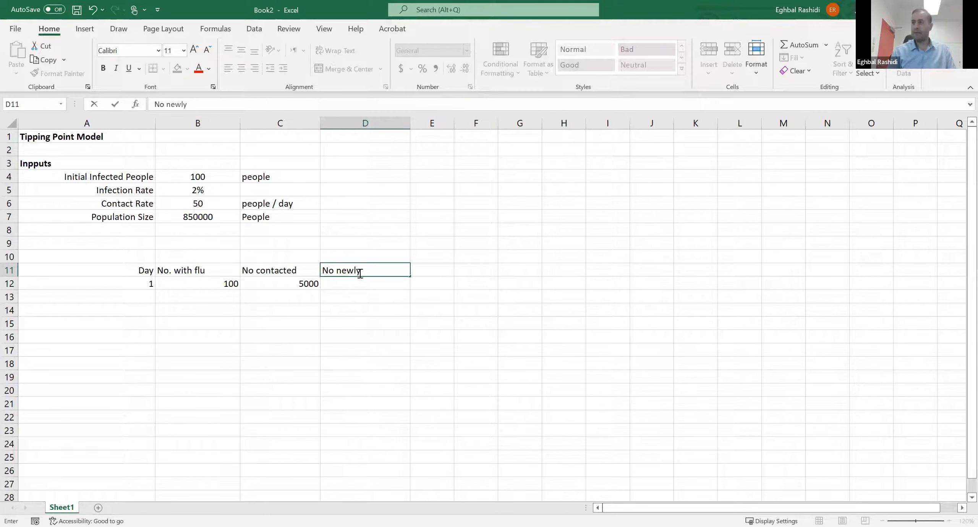
text( in ected)
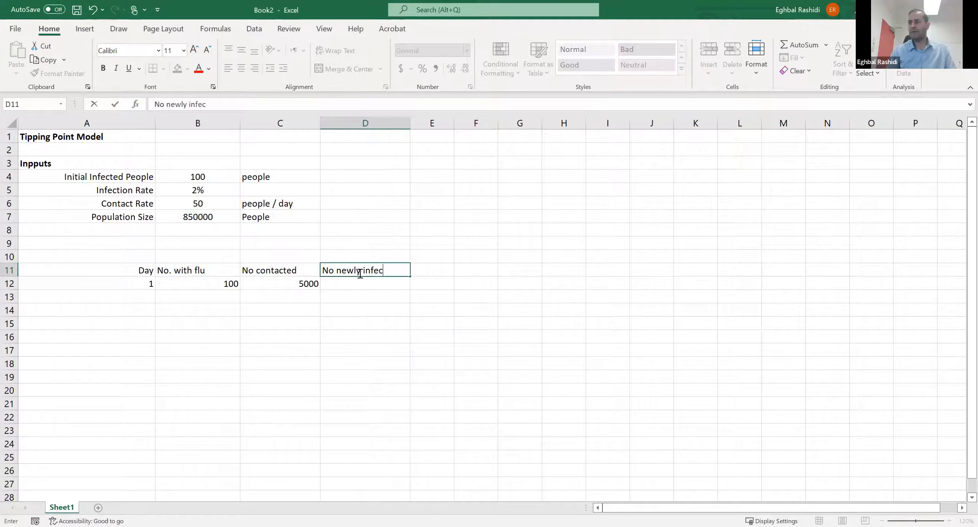
key(Return)
click(344, 351)
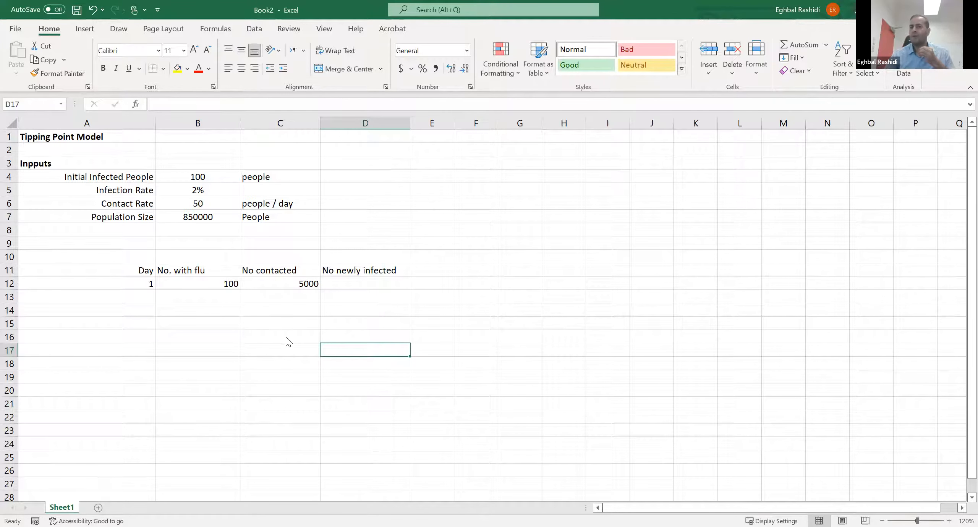
click(203, 327)
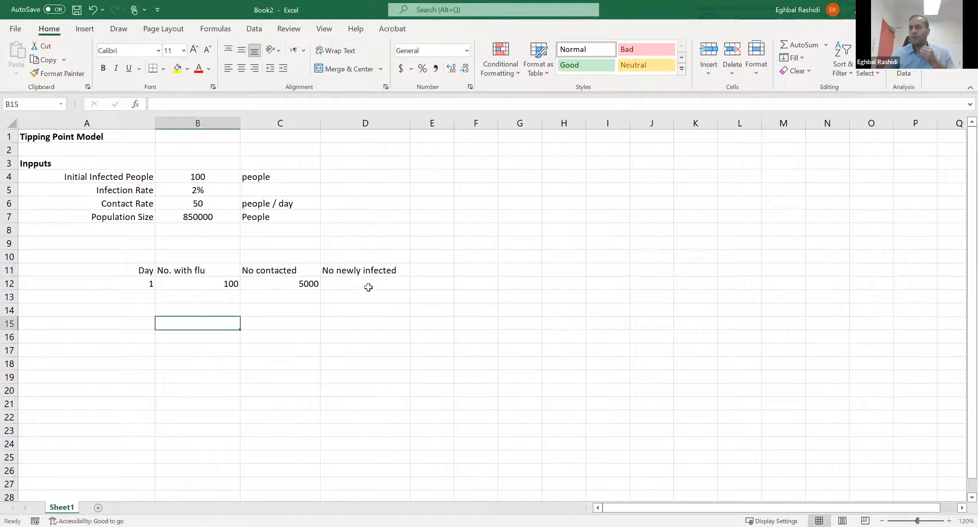
- Calculate the day 1 newly infected people in D12 as number contacted times infection rate, =C12*B5
click(340, 285)
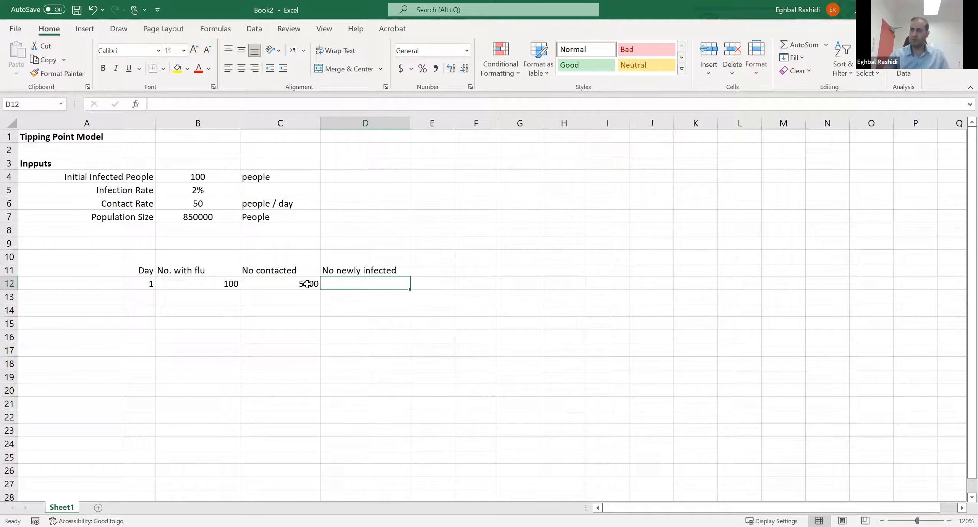
text(=)
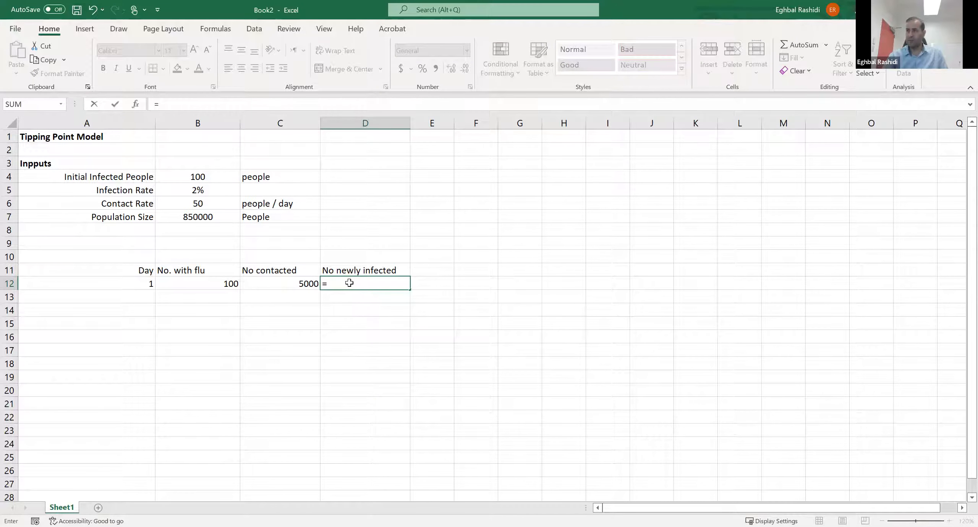
key(Left)
text(*)
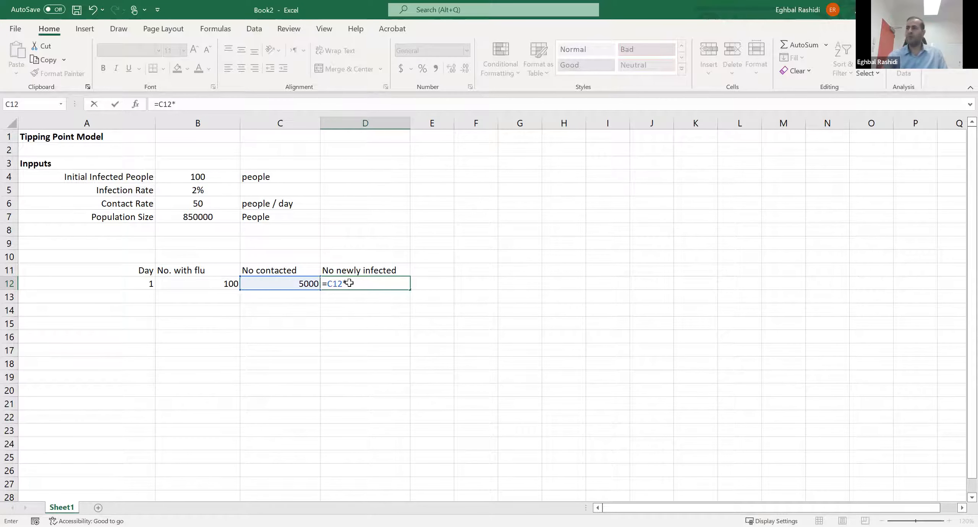
click(201, 190)
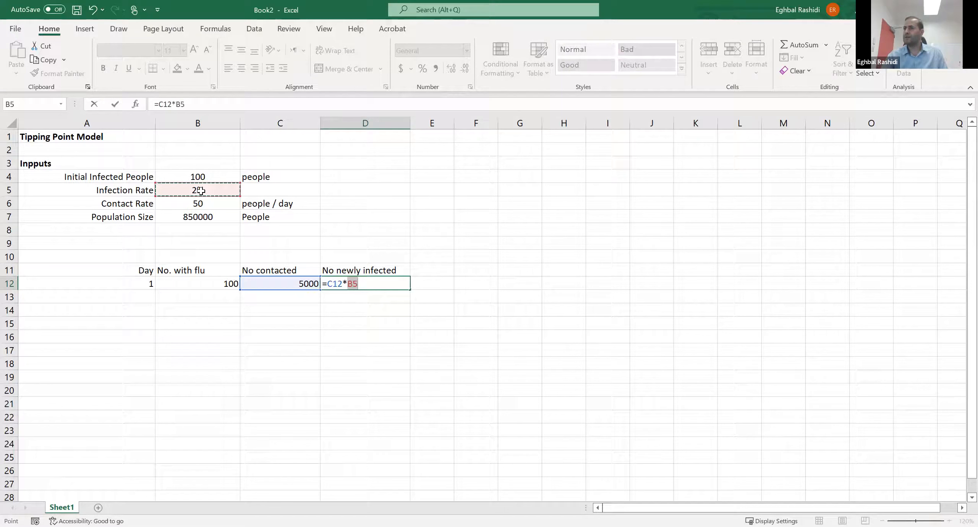
key(Return)
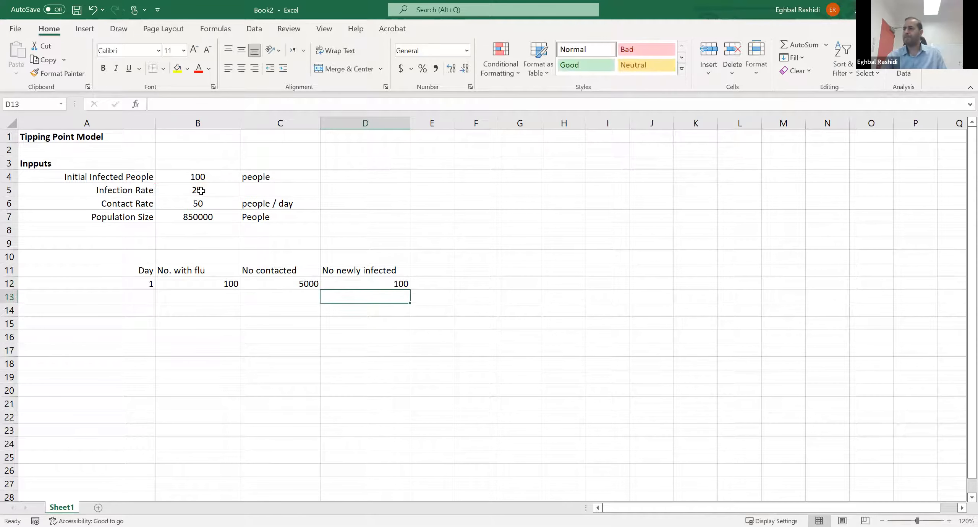
click(401, 288)
click(316, 327)
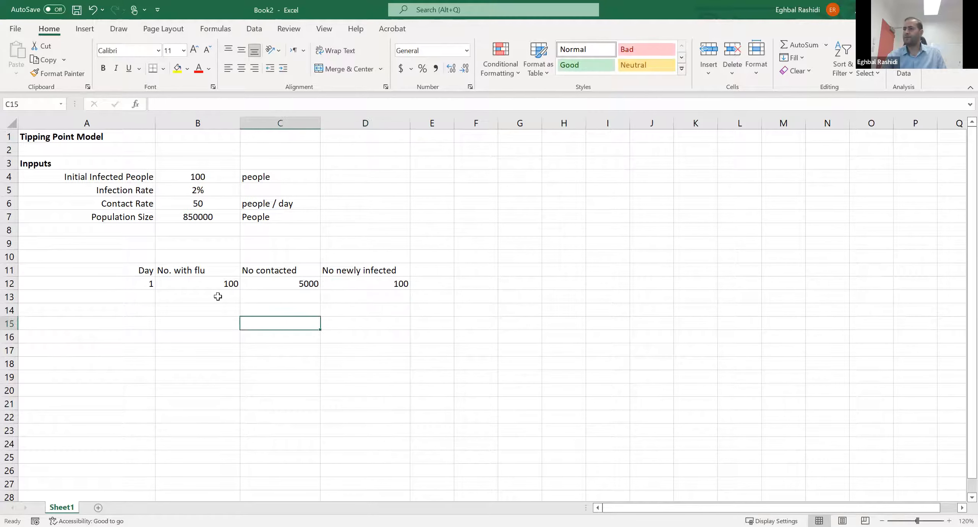
- Center the contents of the table range B12:D26 horizontally
drag(196, 283, 392, 471)
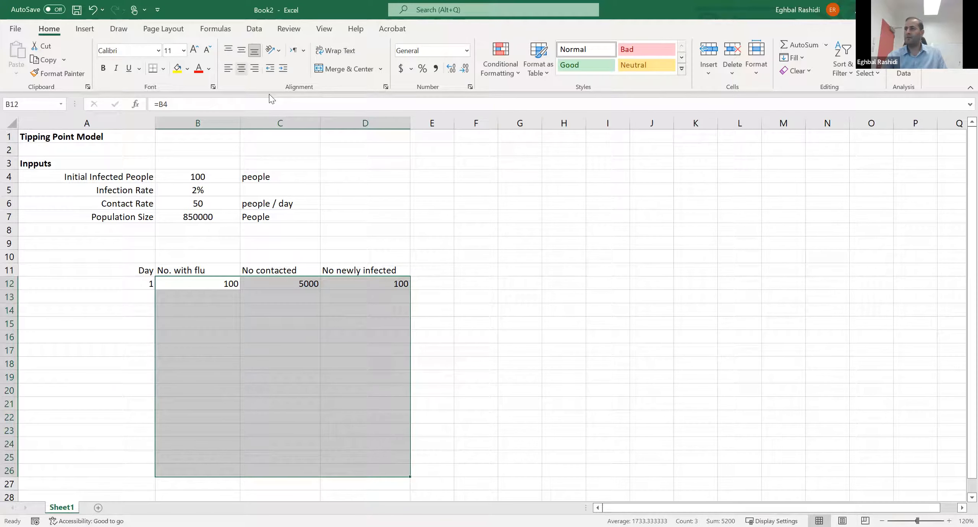
click(528, 367)
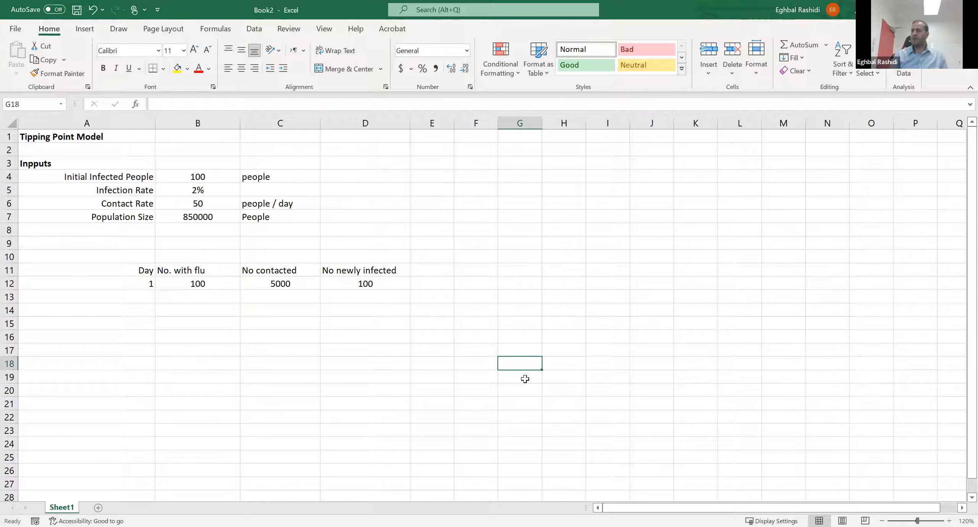
- Change the heading in C11 to "N.o. contacted"
click(286, 271)
click(160, 104)
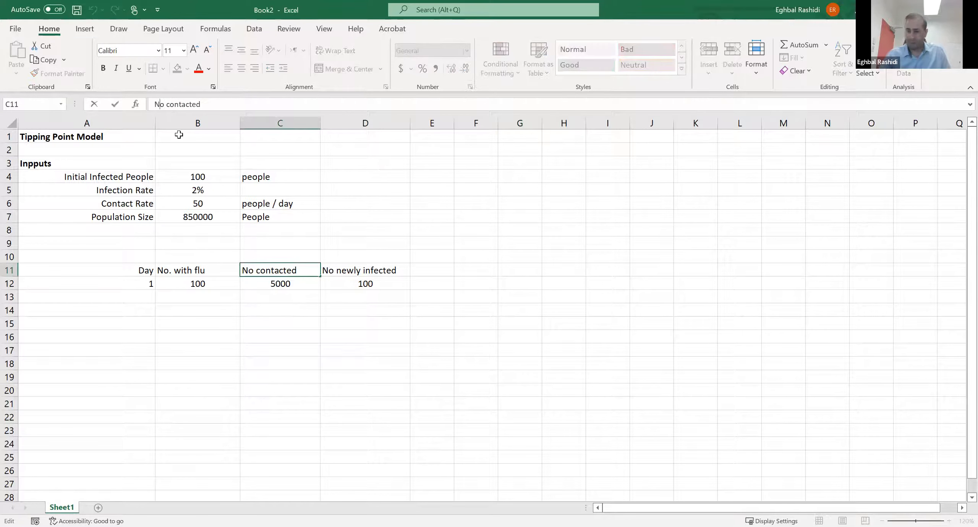
text(.)
key(Right)
text(.)
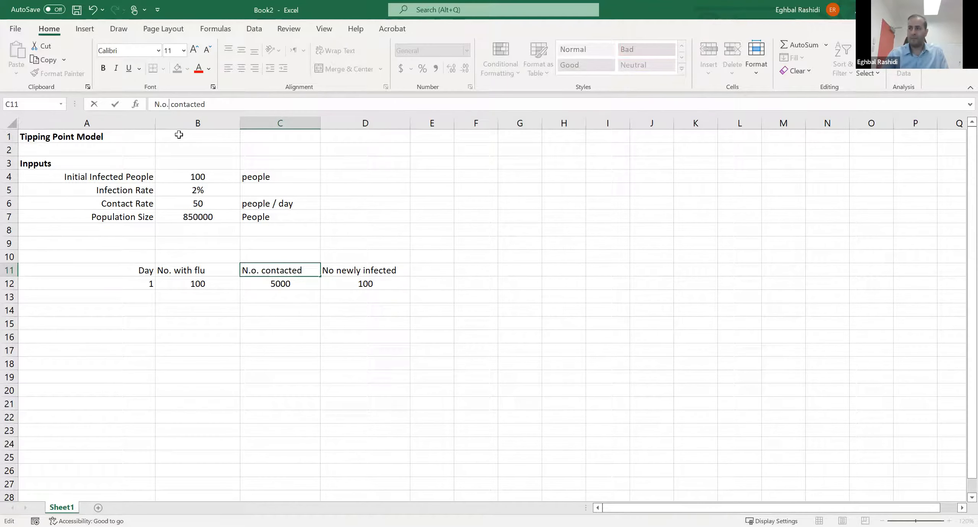
key(Return)
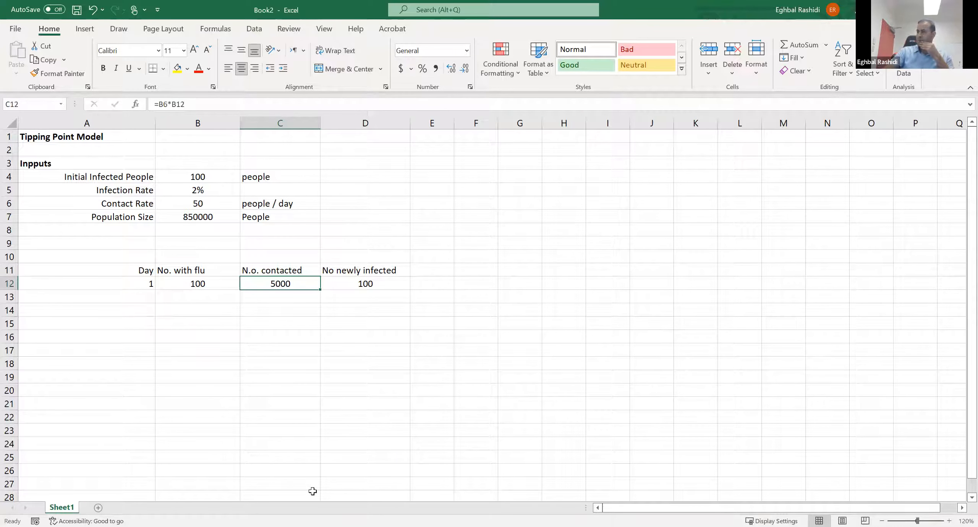
- Change the heading in D11 to "N..o newly infected"
click(354, 272)
click(160, 109)
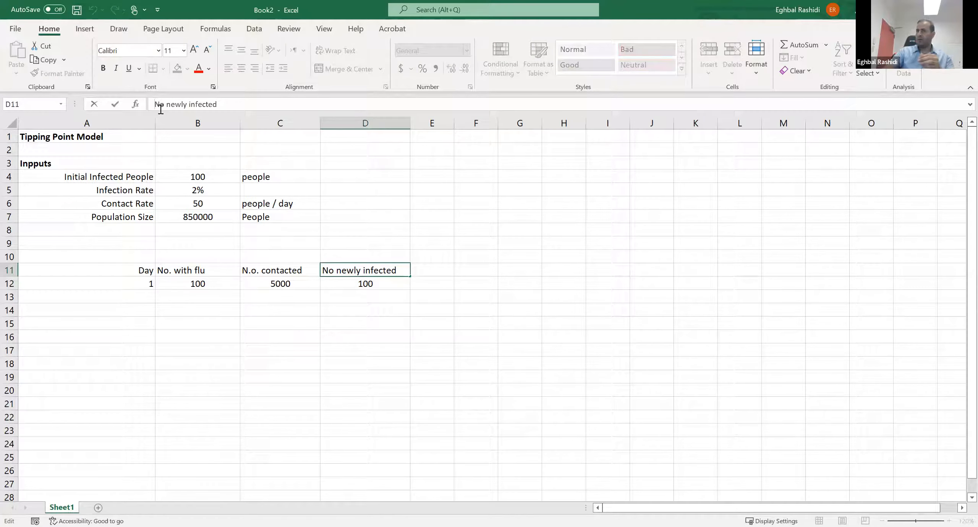
text(..)
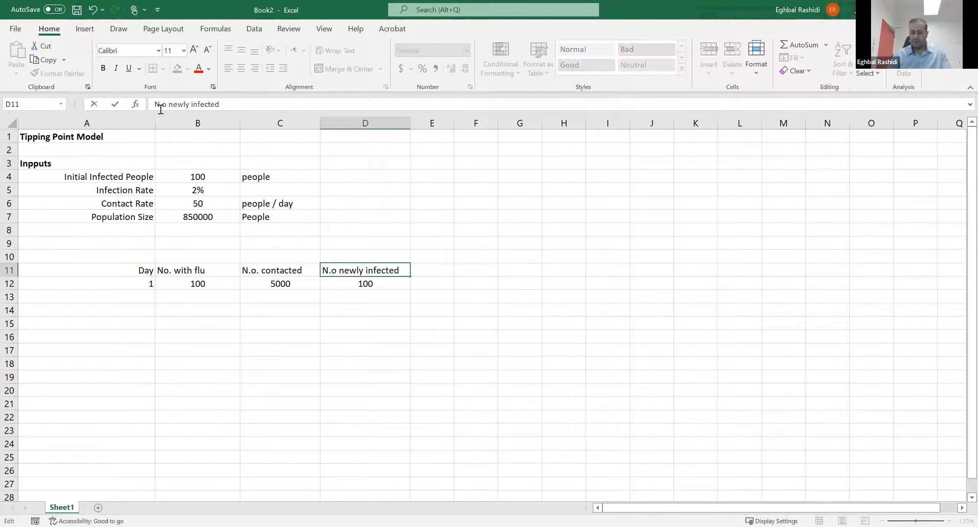
key(Return)
click(345, 311)
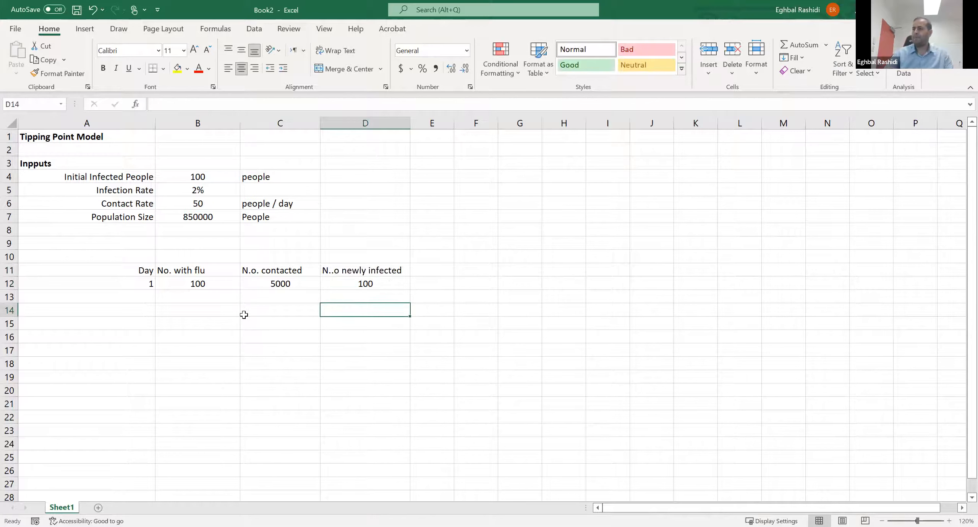
- Enter day 2 in A13, below day 1 in the Day column
click(146, 297)
text(2)
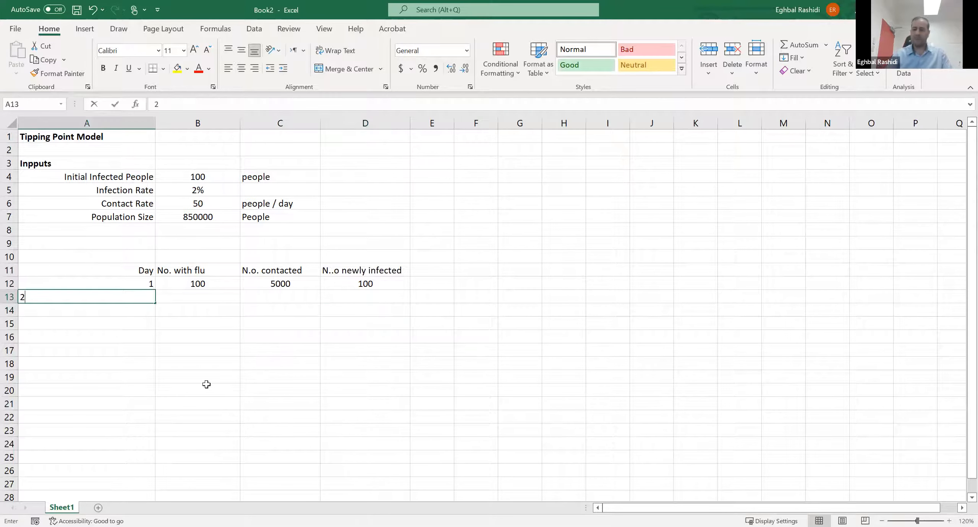
key(Return)
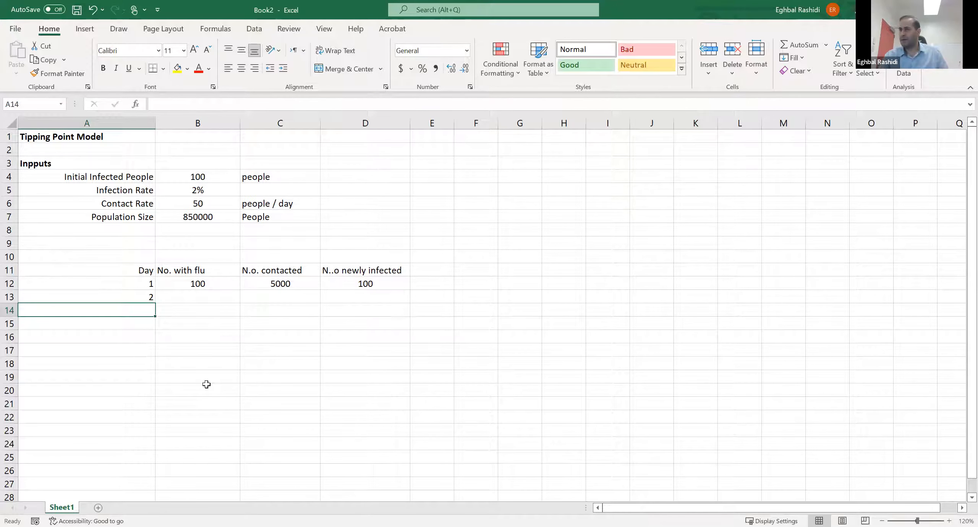
- Set the day 2 number with flu in B13 equal to the day 1 newly infected people, =D12
click(220, 299)
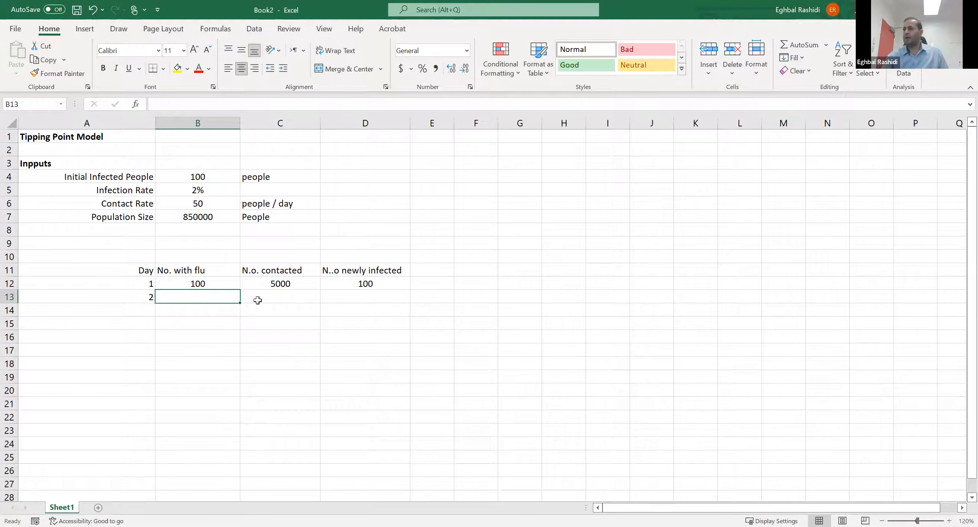
click(382, 284)
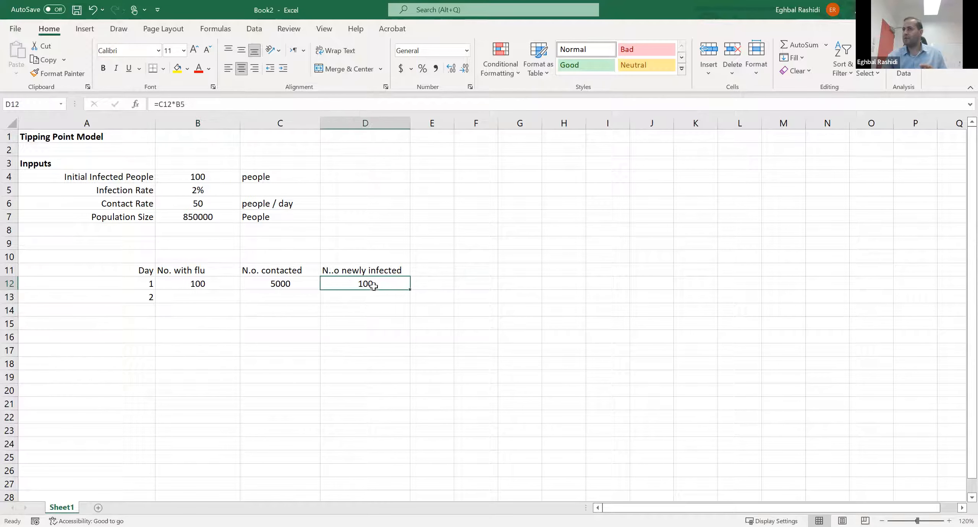
click(243, 104)
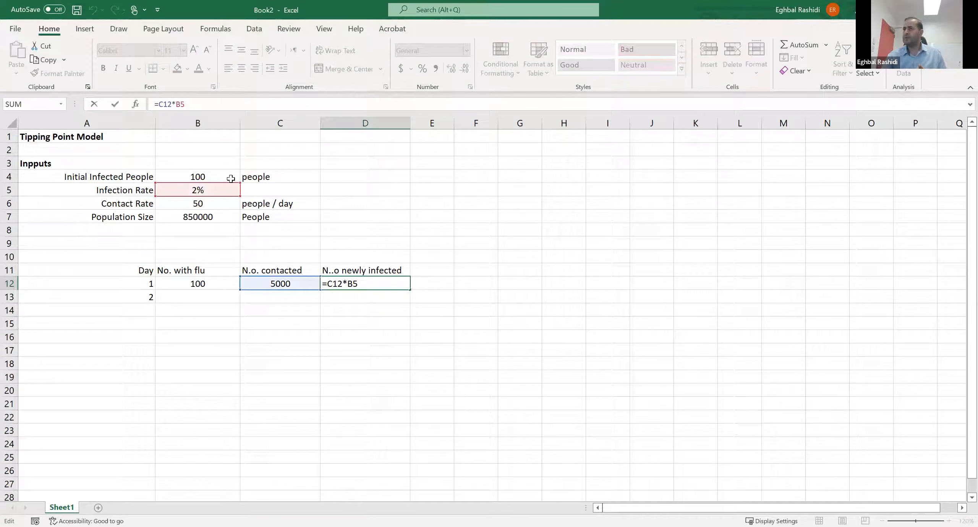
key(Return)
click(338, 362)
click(209, 285)
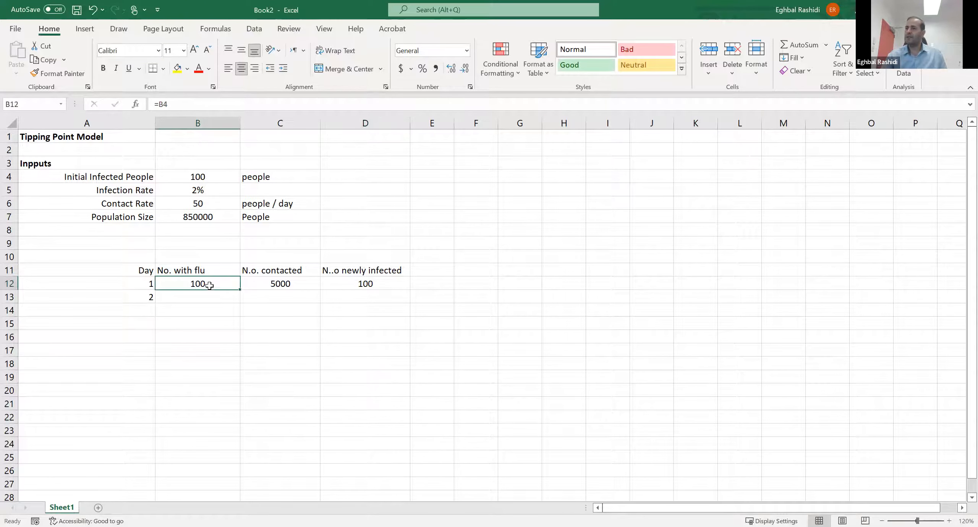
click(188, 297)
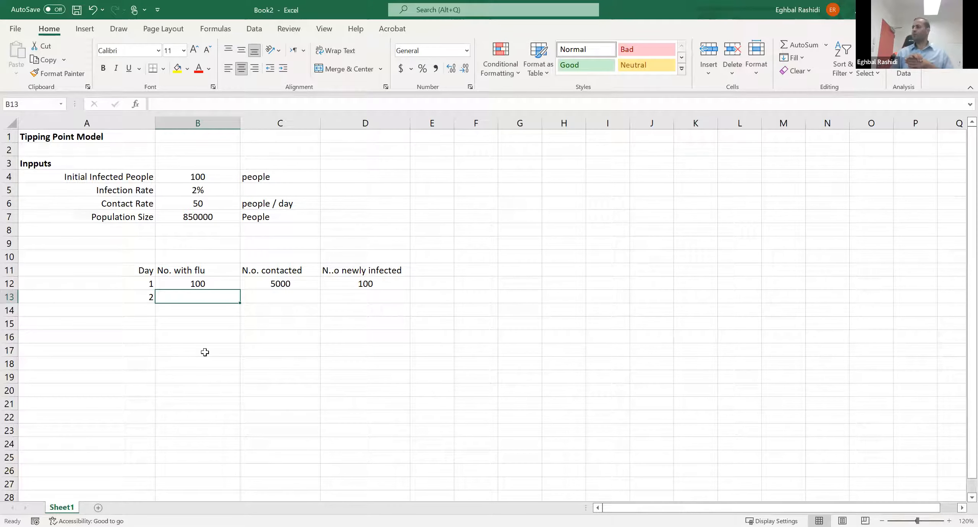
text(=)
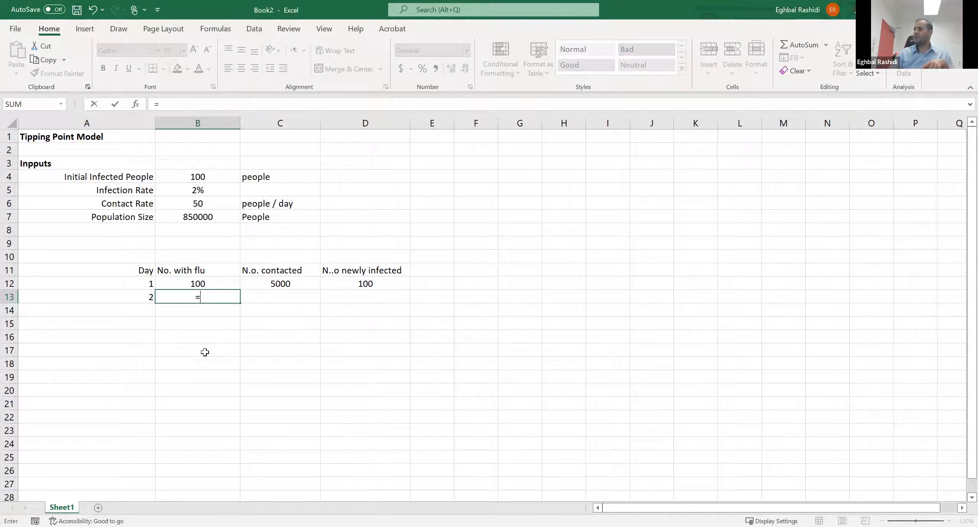
click(376, 284)
key(Return)
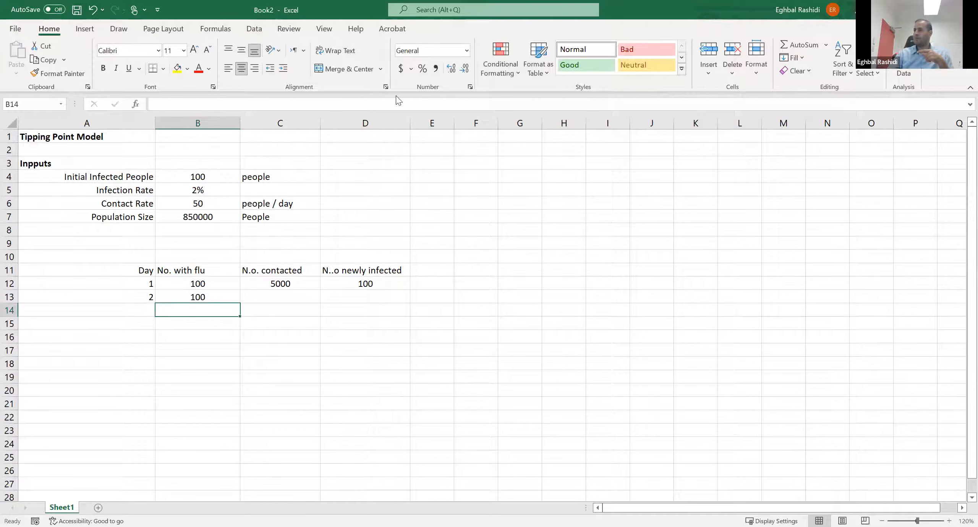
- Try to fill the number contacted formula from C12 down into C13, and clear the filled cell
click(364, 295)
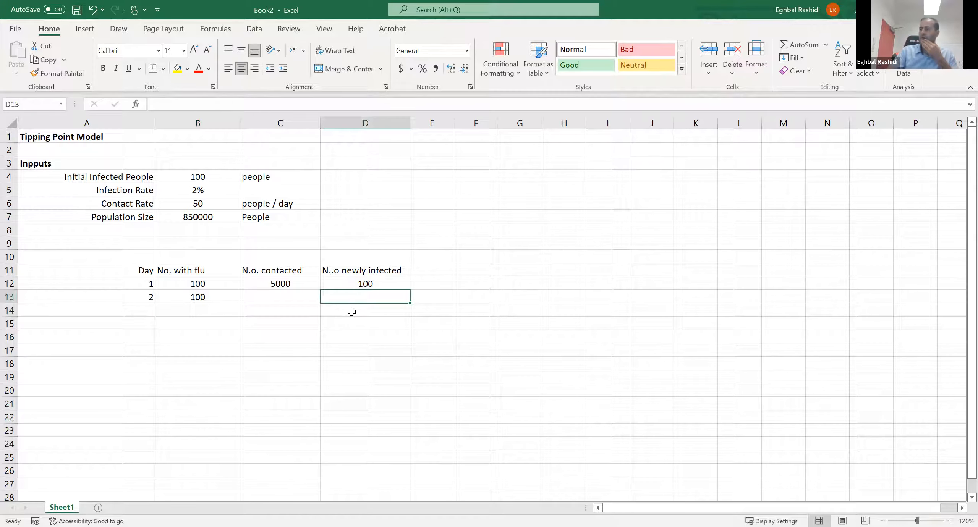
click(212, 298)
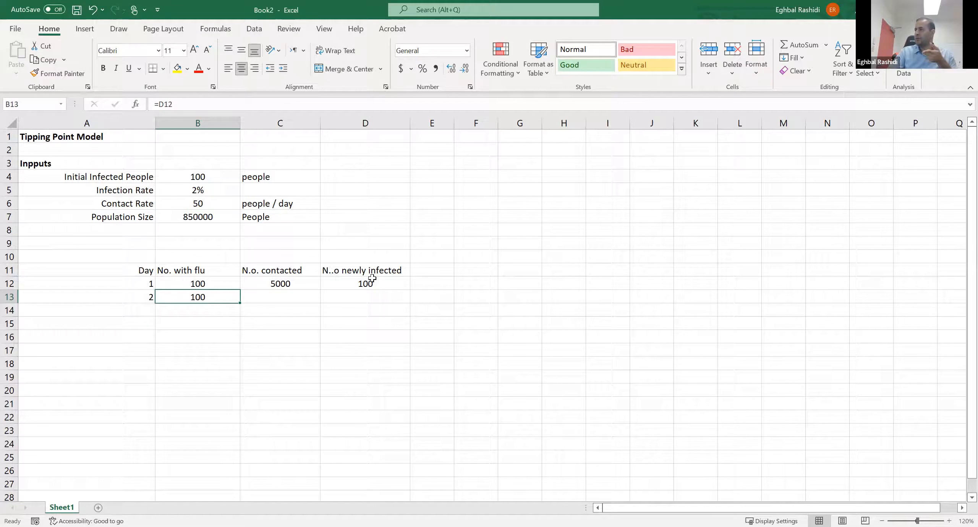
click(274, 296)
click(277, 283)
click(278, 297)
click(279, 285)
drag(320, 290, 321, 301)
click(294, 293)
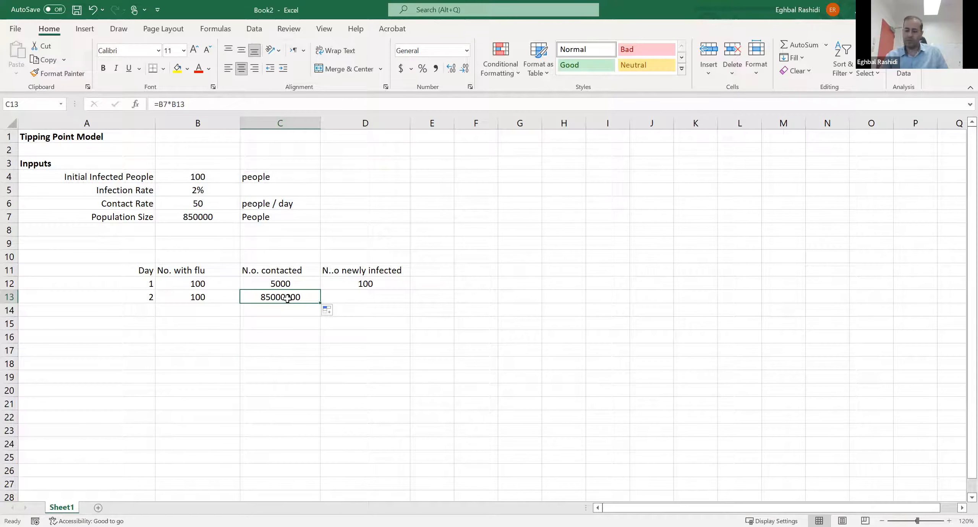
key(Delete)
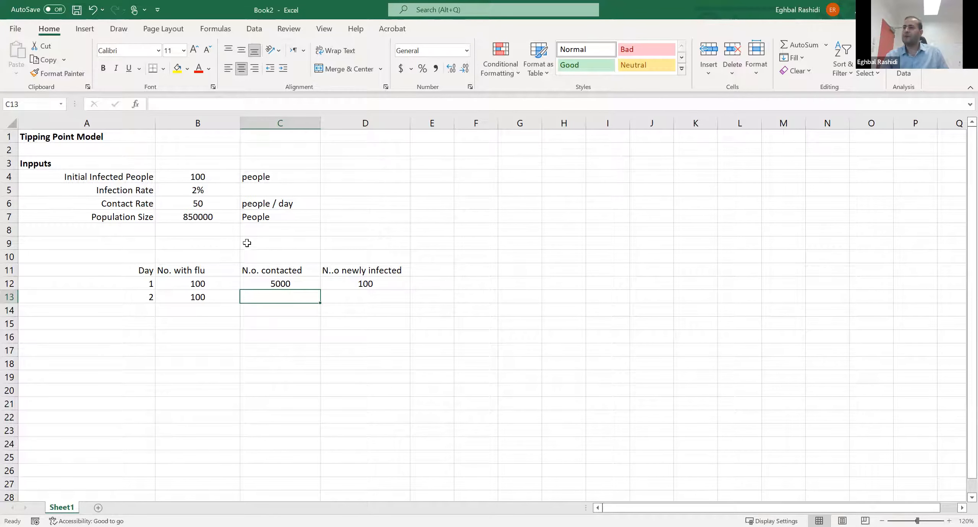
- Copy the day 1 number contacted formula from C12 into C13 and check which cells the copy refers to
click(285, 287)
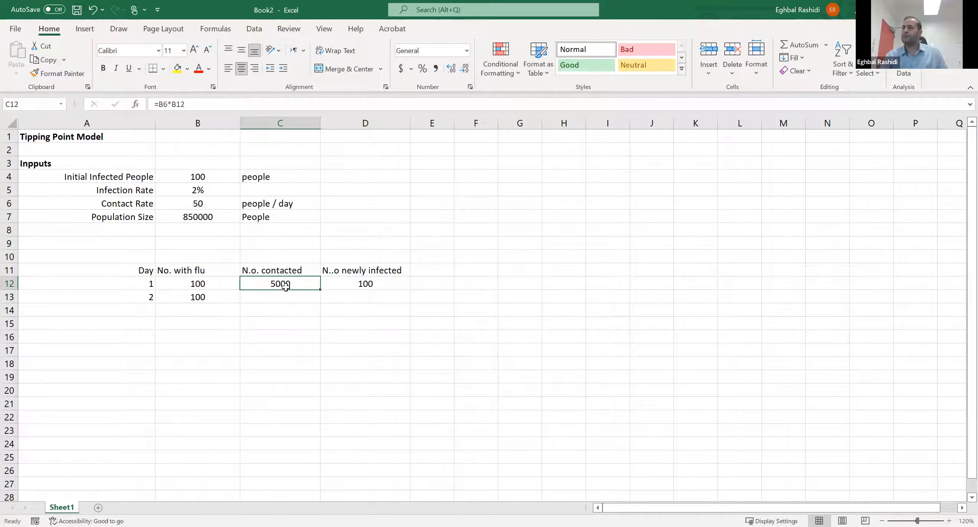
click(285, 99)
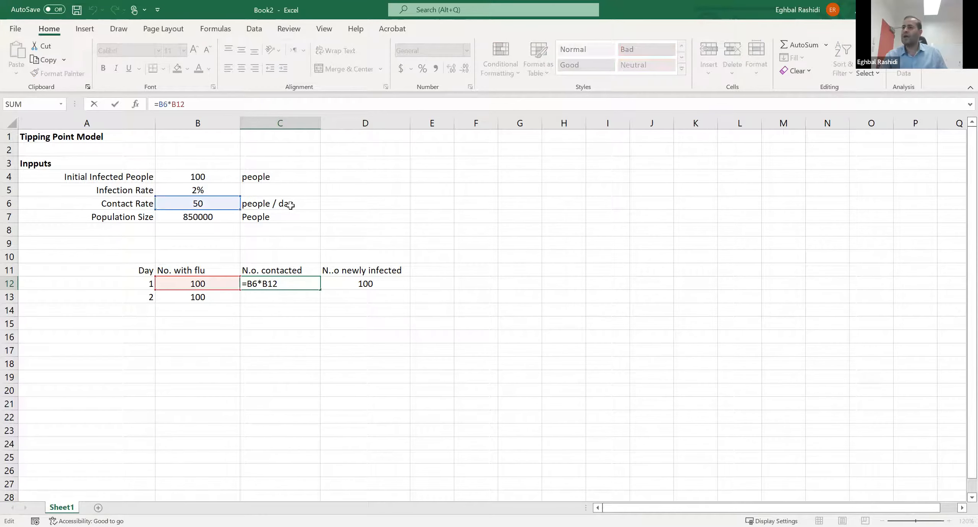
key(Return)
click(285, 287)
key(ctrl+c)
click(285, 294)
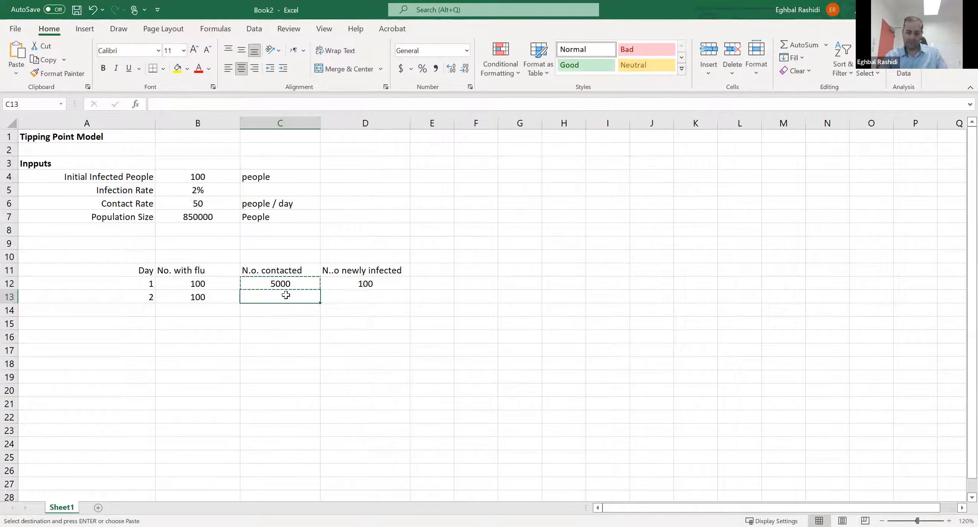
key(ctrl+v)
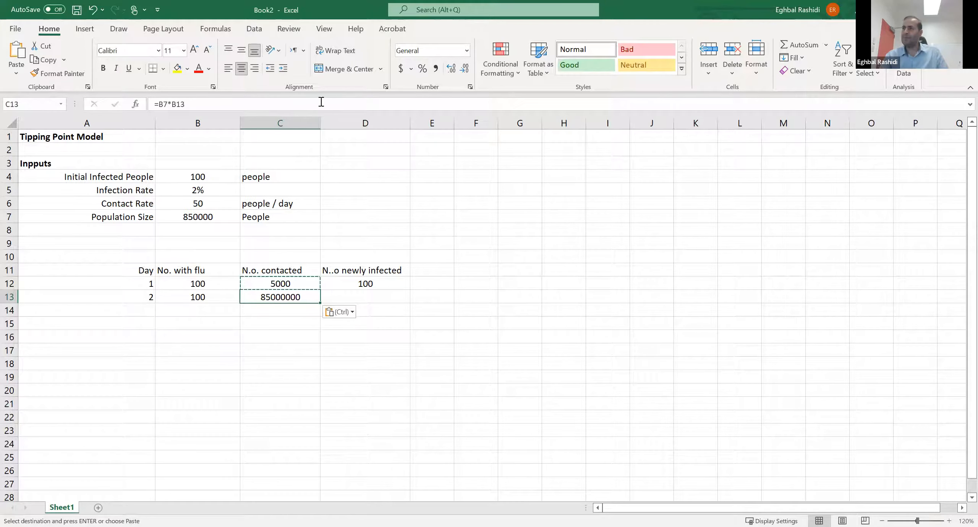
key(F2)
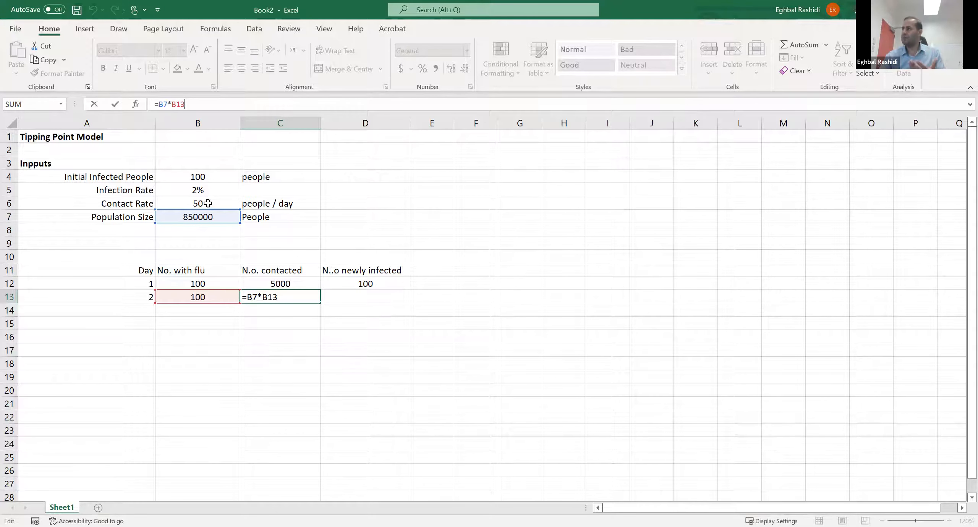
key(Return)
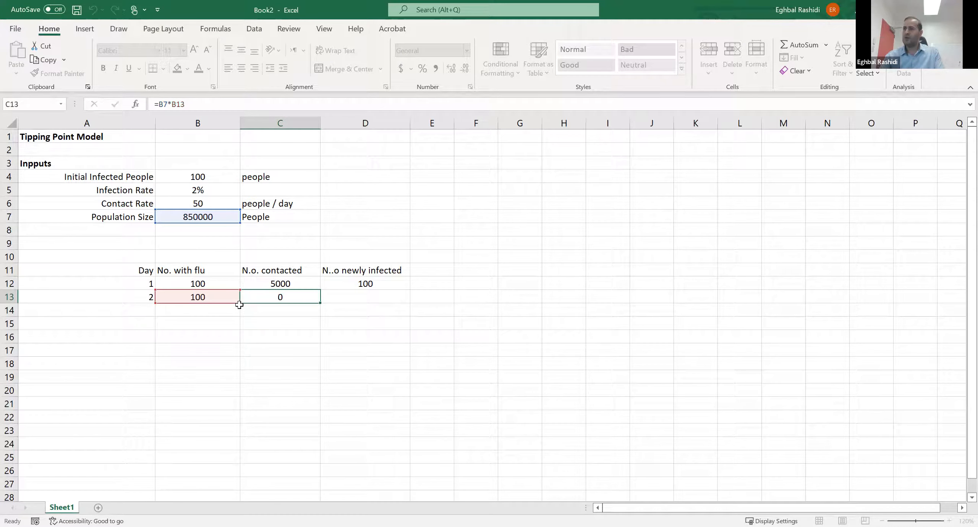
click(269, 296)
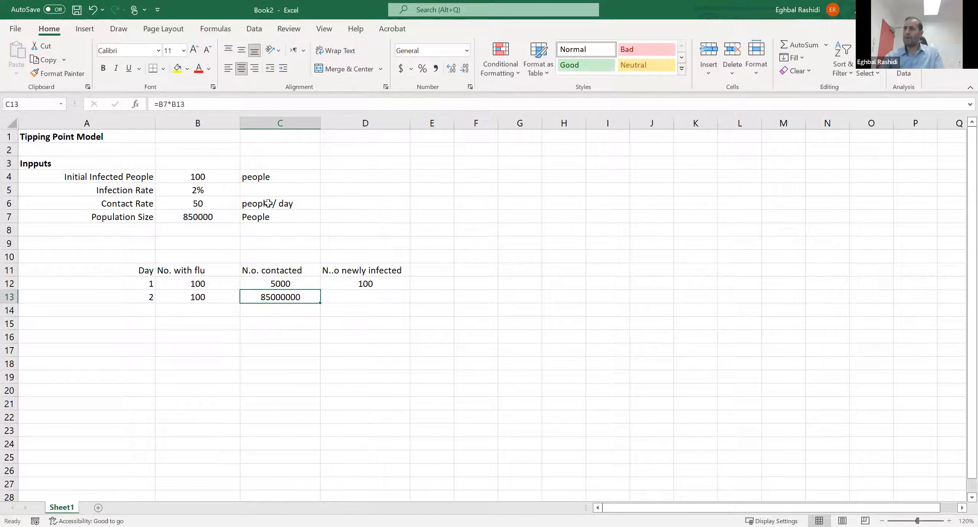
click(195, 106)
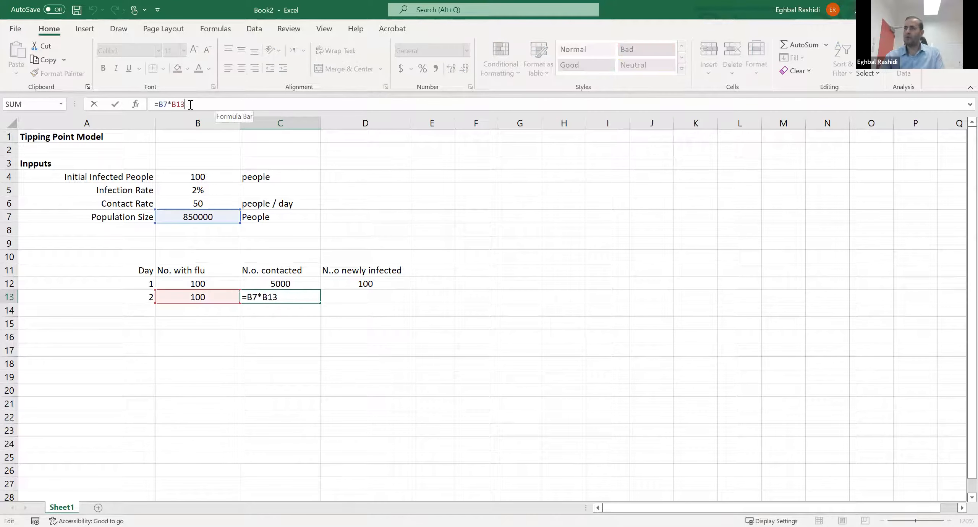
drag(197, 217, 198, 204)
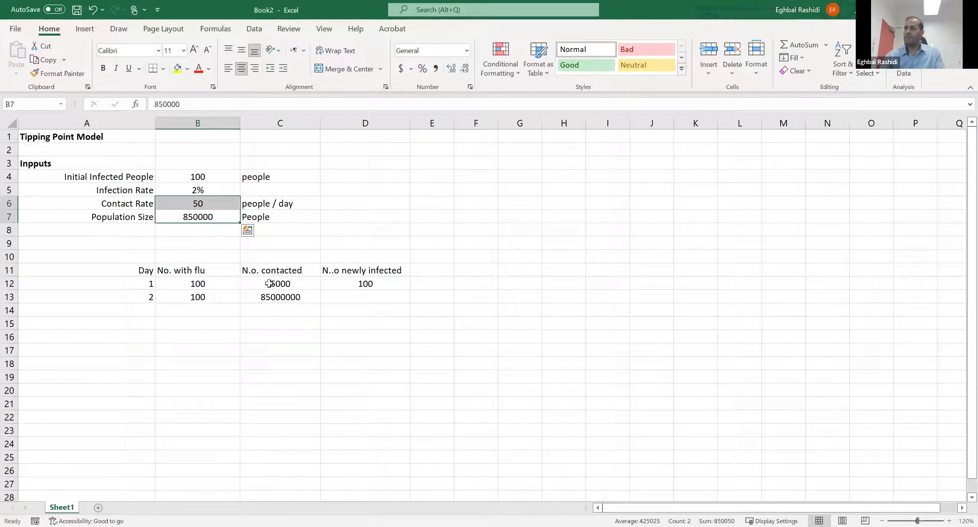
- Change the day 2 number contacted formula in C13 to =$B$6*B13, with an absolute reference to the contact rate
click(275, 300)
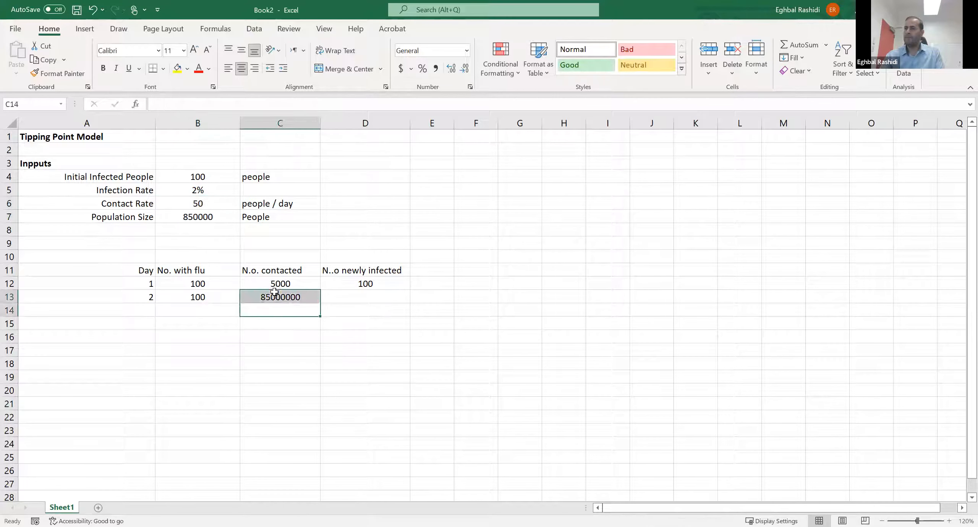
click(271, 103)
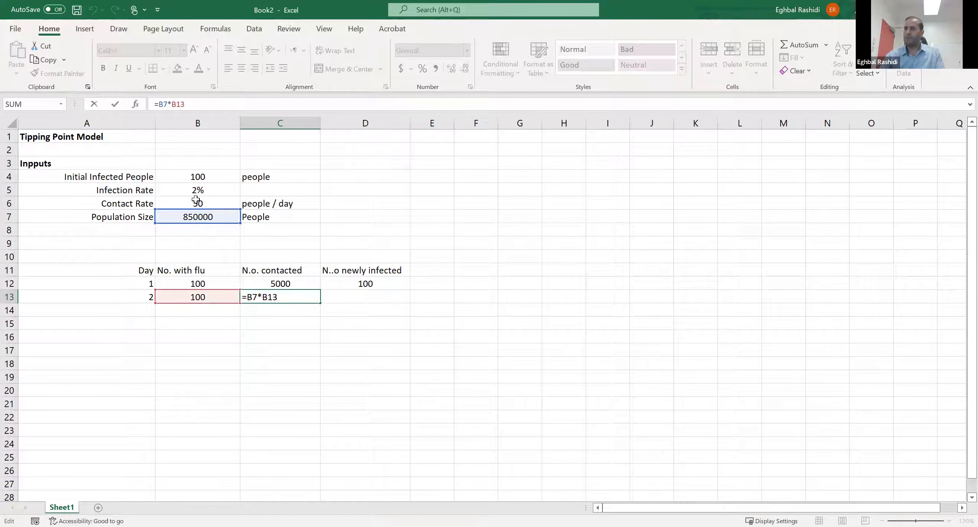
click(195, 203)
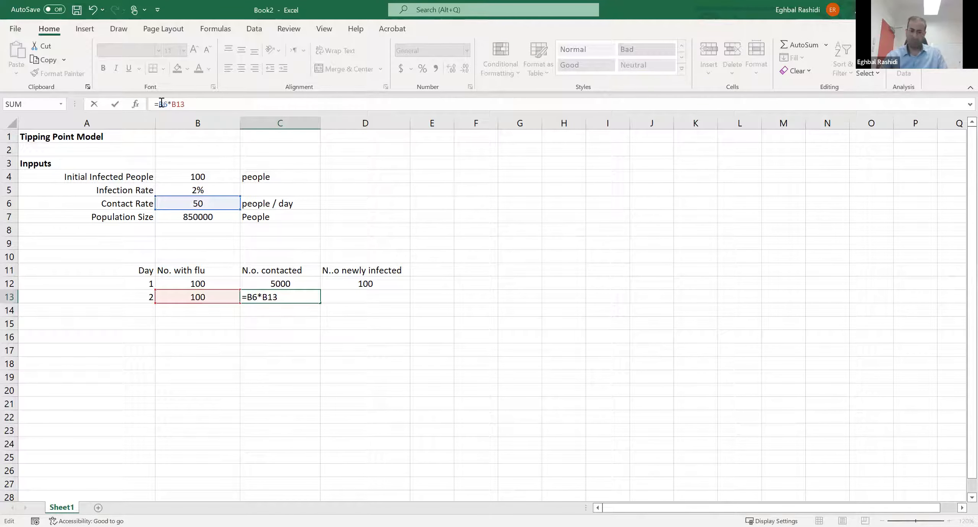
click(162, 104)
text($)
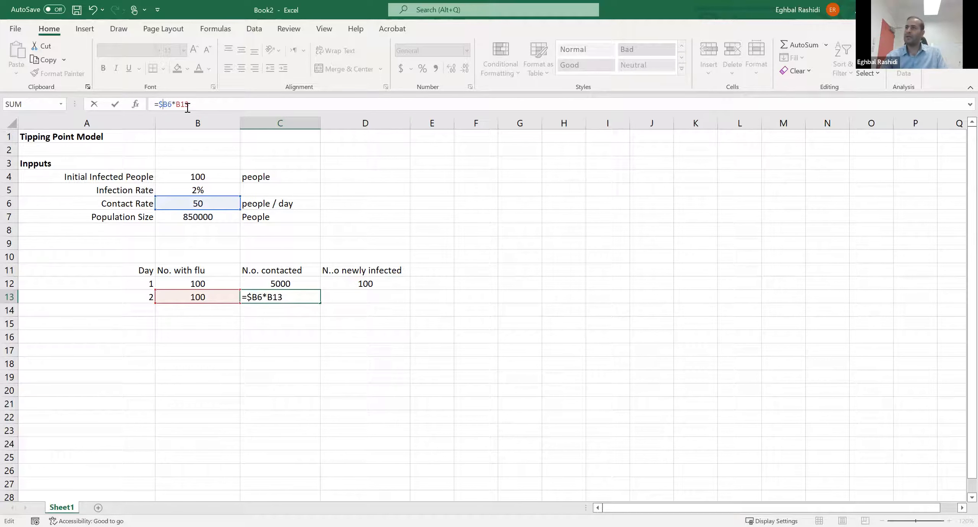
click(167, 104)
text($)
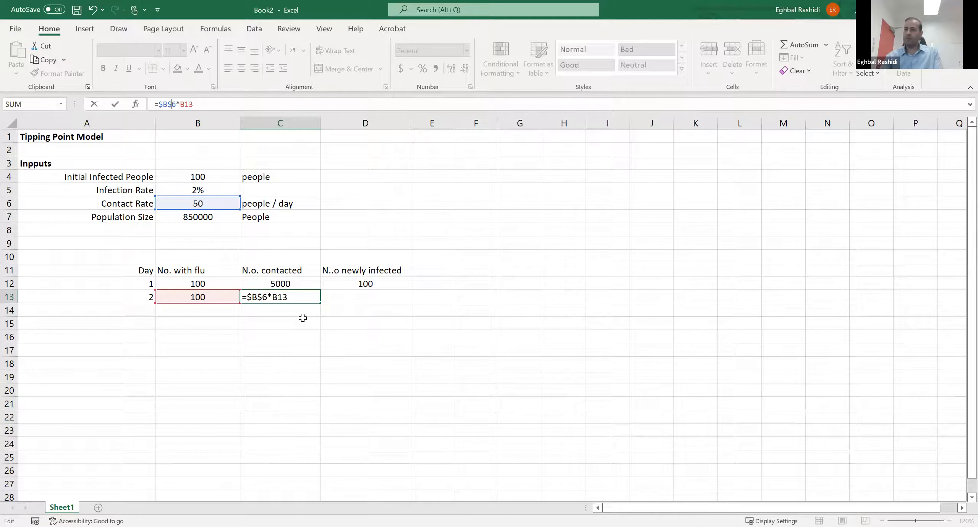
key(Return)
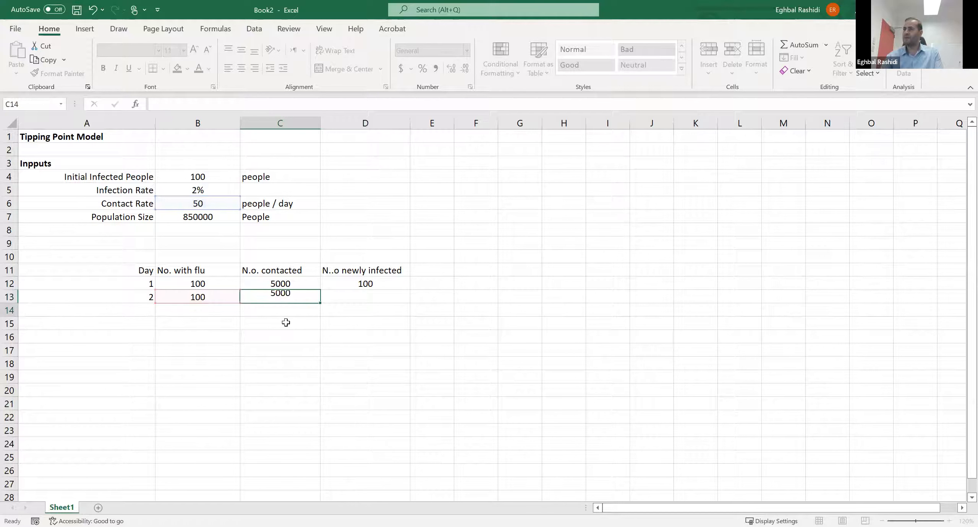
- Fill the number contacted formula from C12 down through C14 and compare the copied cells with the original
click(285, 284)
drag(319, 292, 291, 315)
click(292, 299)
click(302, 283)
mouse_move(320, 295)
mouse_down()
mouse_move(316, 319)
mouse_move(319, 306)
mouse_up()
click(296, 297)
click(290, 285)
click(288, 293)
- Make the contact rate reference absolute in C12, =$B$6*B12, and fill the formula down into C13
click(297, 283)
click(173, 102)
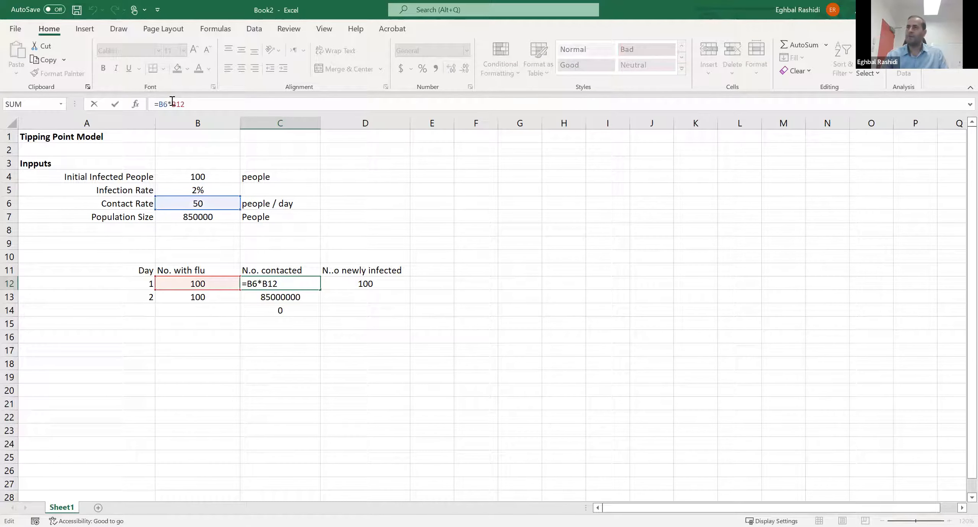
click(160, 104)
text($B$)
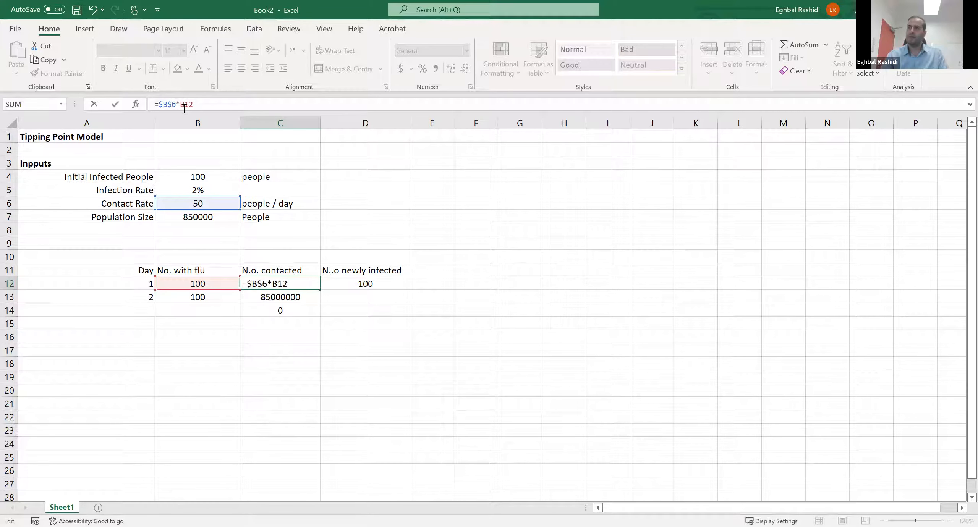
key(Return)
drag(281, 285, 316, 306)
- Check which cells the copied number contacted formula in C13 refers to
click(295, 297)
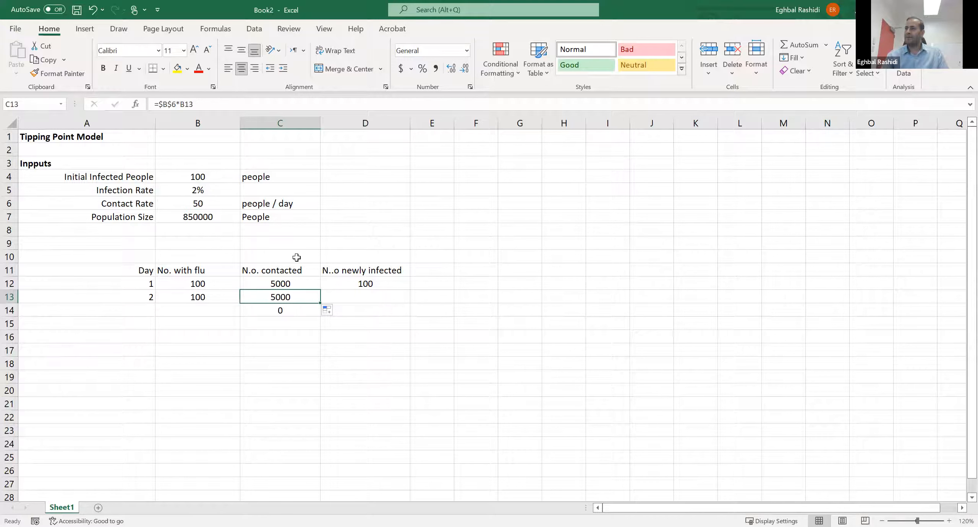
click(292, 108)
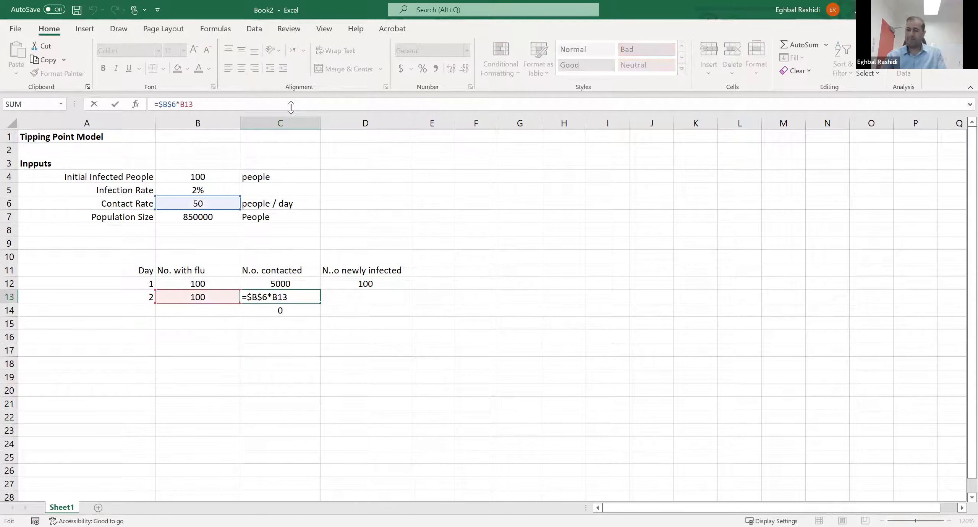
click(322, 374)
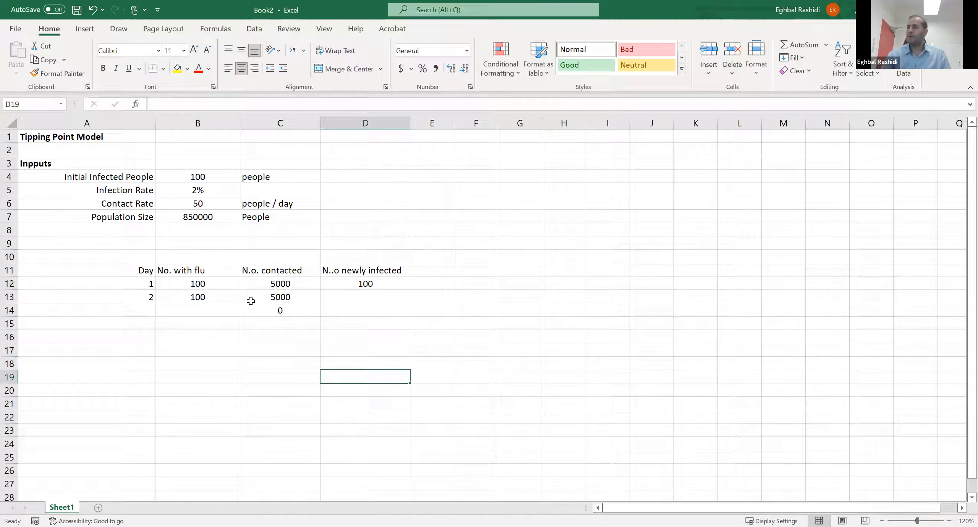
click(287, 297)
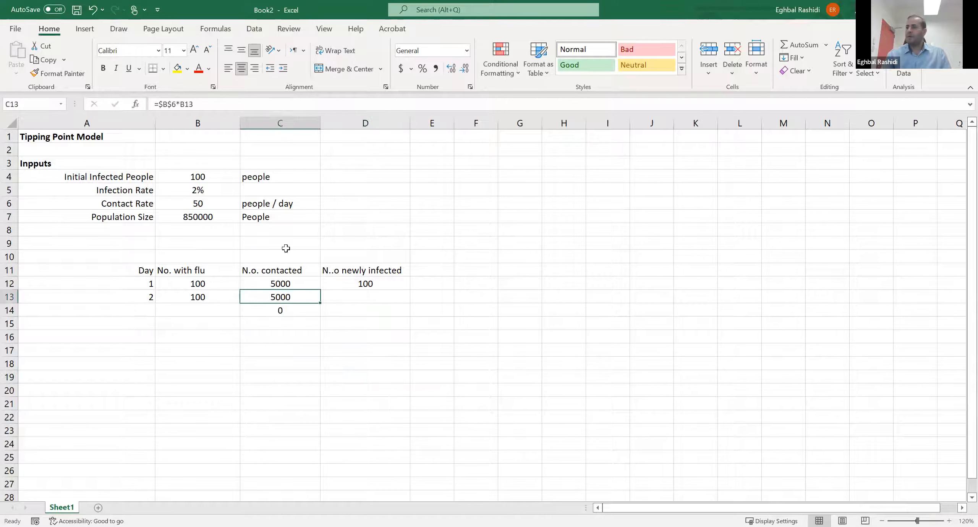
click(293, 104)
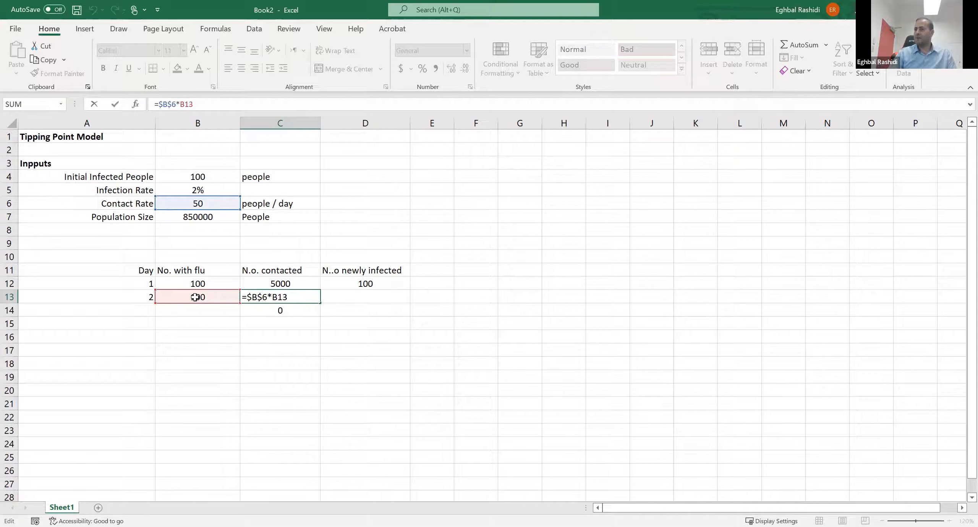
key(ctrl+Return)
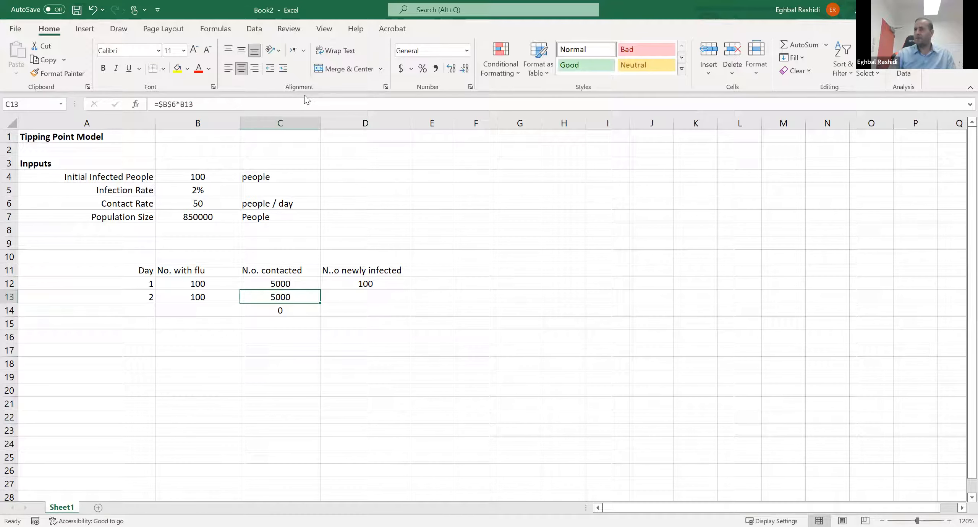
click(304, 103)
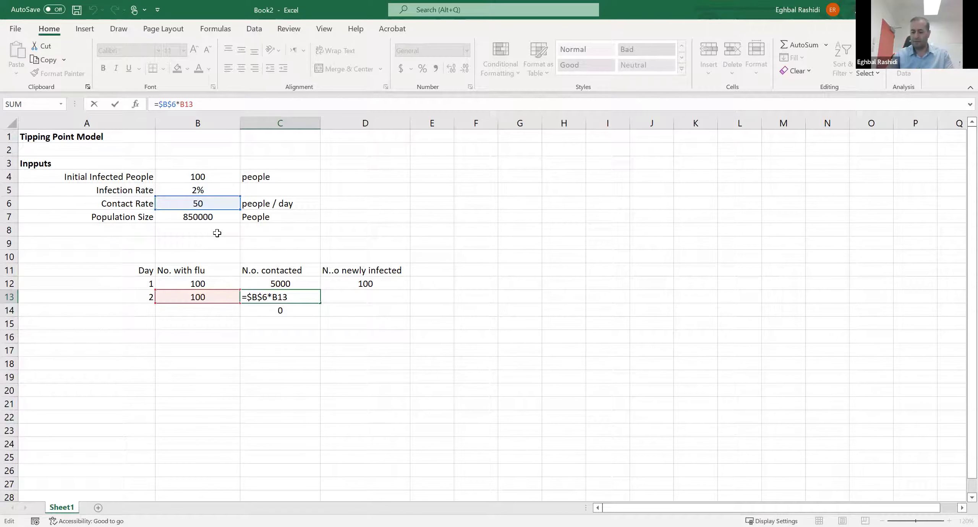
key(ctrl+Return)
key(Return)
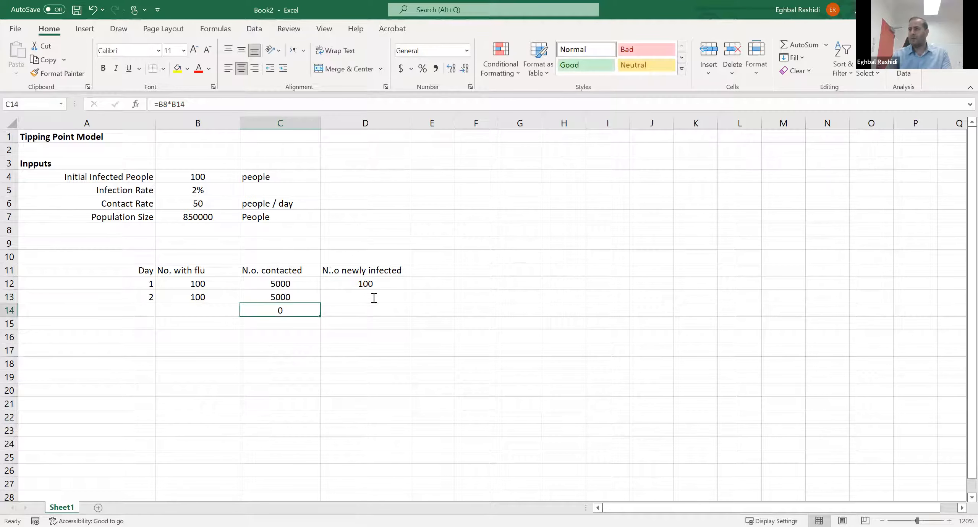
- Calculate the day 2 newly infected people in D13 as contacts times the fixed infection rate, =C13*$B$5
click(374, 298)
click(373, 324)
click(373, 295)
text(=)
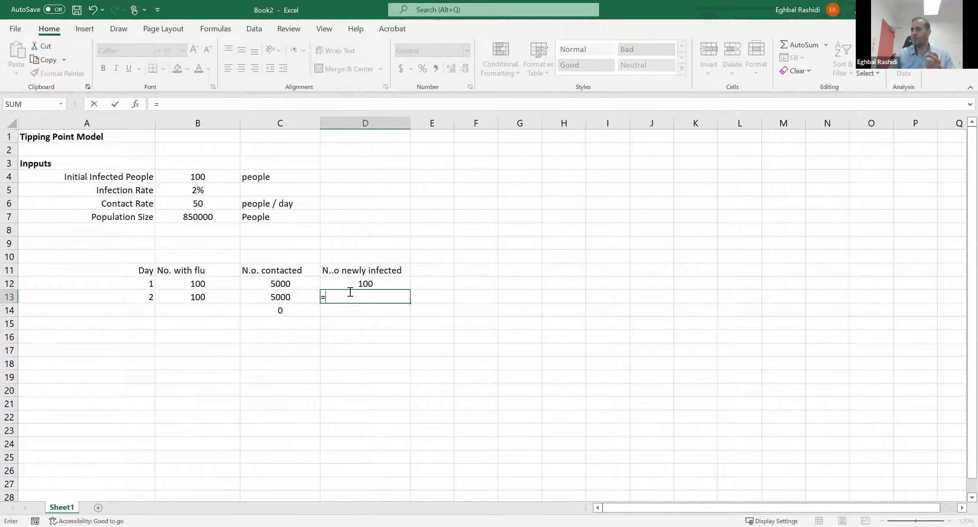
click(283, 294)
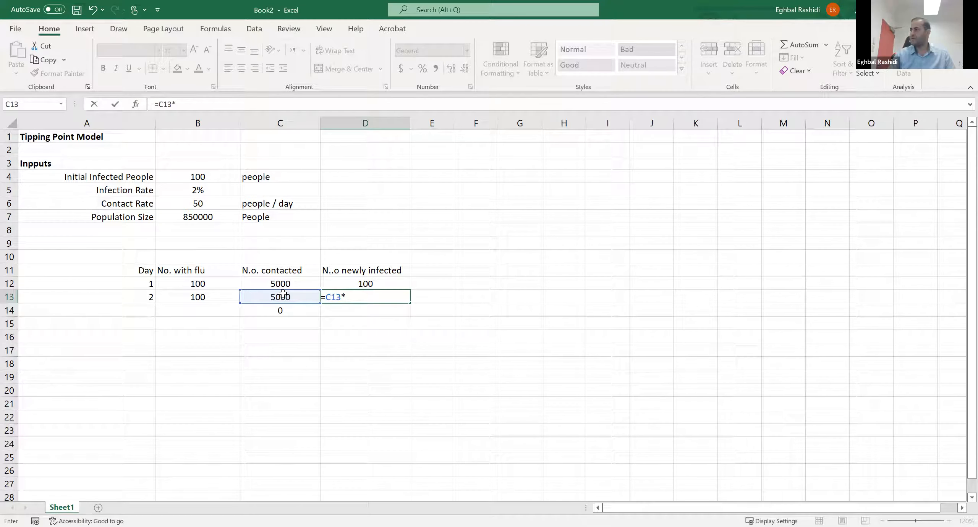
click(200, 190)
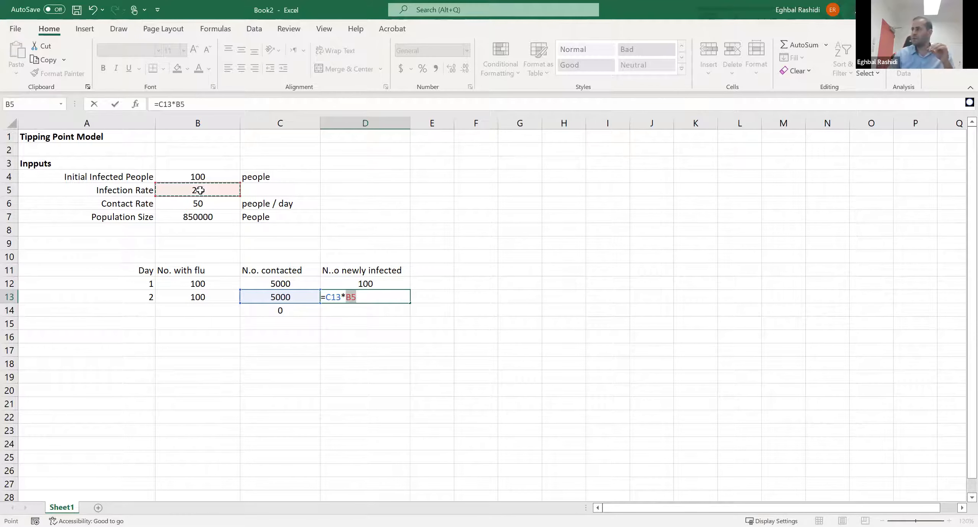
click(175, 104)
text($B$)
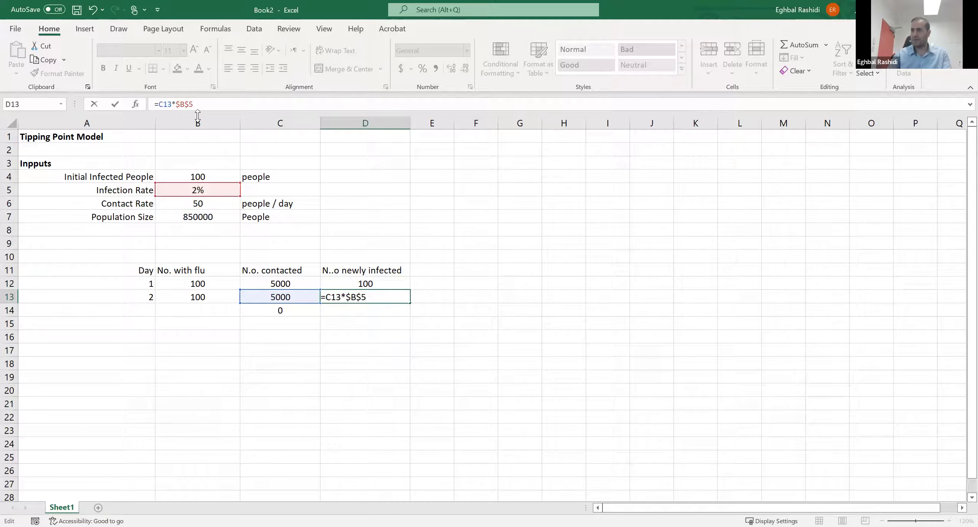
key(Return)
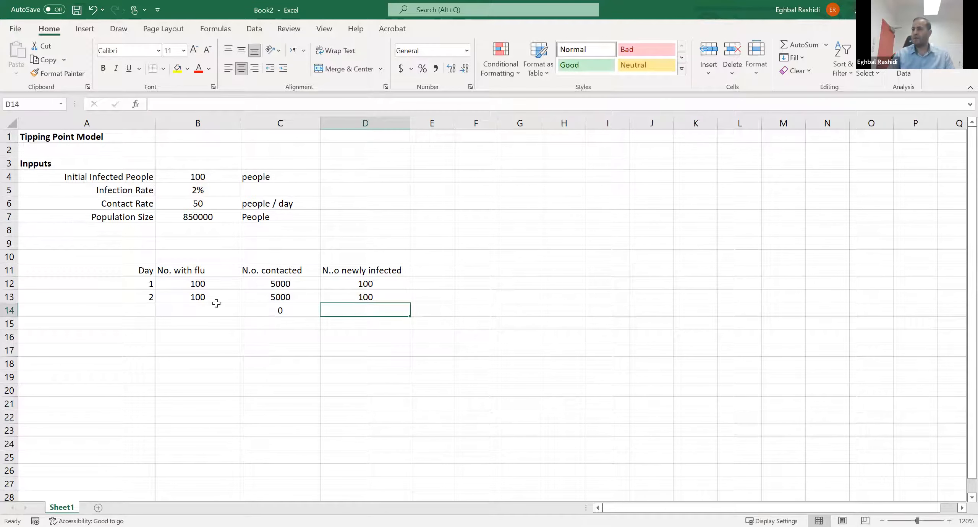
- Extend the Day series from A12:A13 down the column to day 30
drag(199, 297, 272, 295)
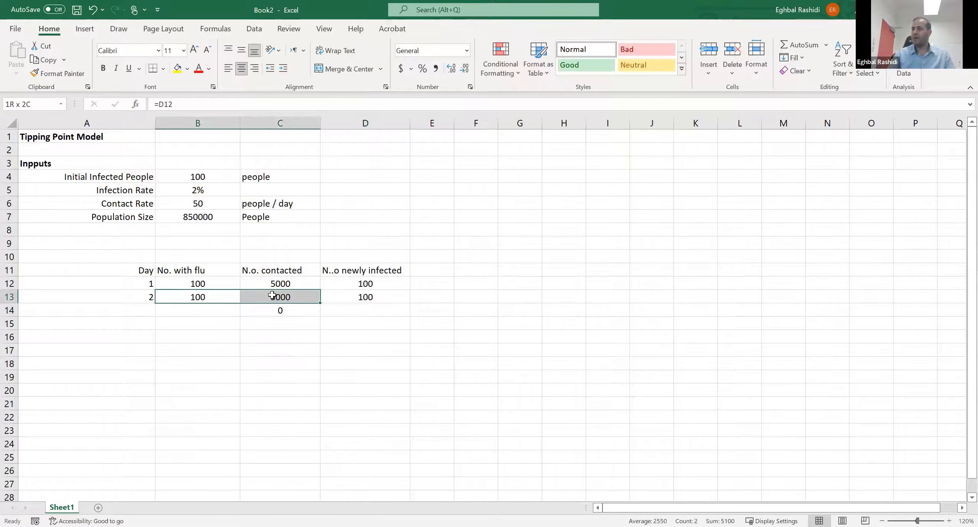
click(280, 337)
drag(151, 284, 152, 340)
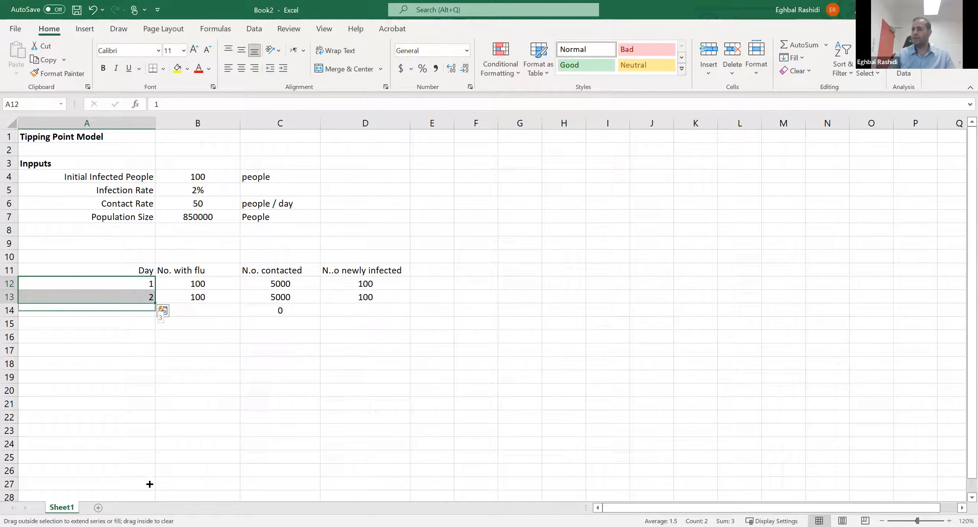
drag(150, 484, 153, 497)
scroll(221, 354, up, 6)
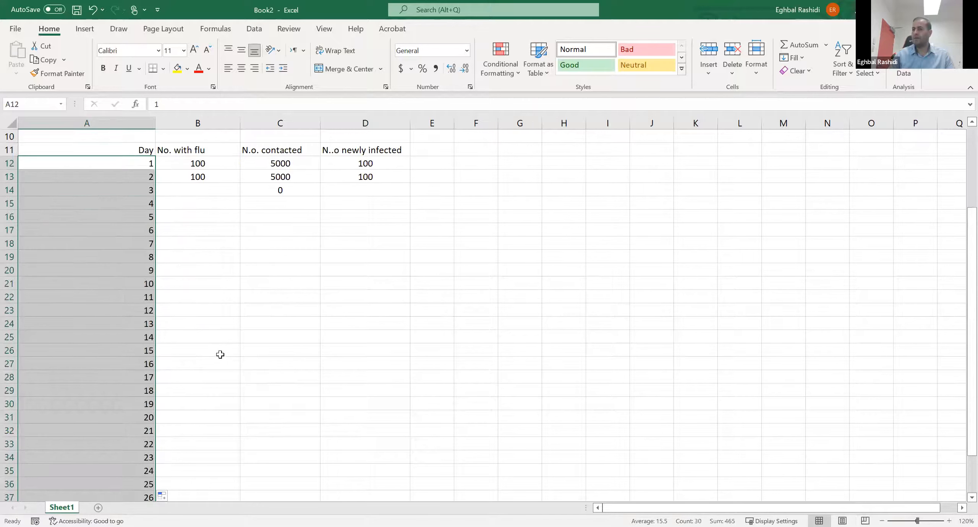
- Fill the day 2 formulas in B13:D13 down all three columns through day 30
drag(198, 296, 411, 458)
scroll(378, 432, up, 1)
scroll(378, 433, up, 4)
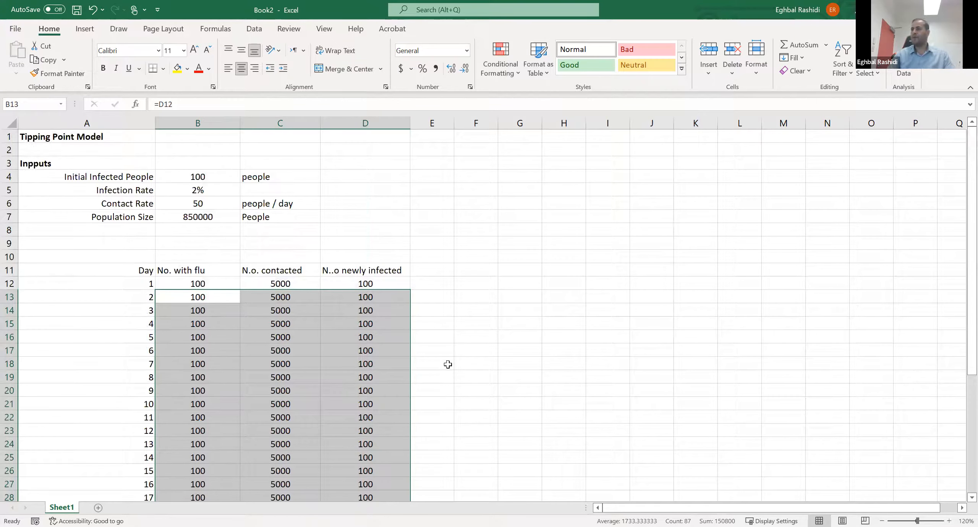
click(445, 353)
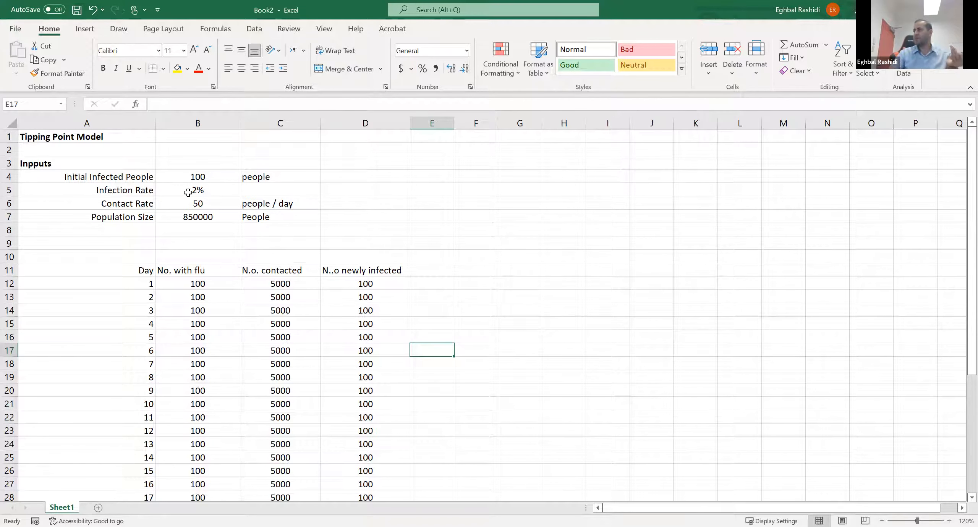
- Set the infection rate in B5 to 2.1% to test its effect on the daily table
drag(191, 192, 197, 204)
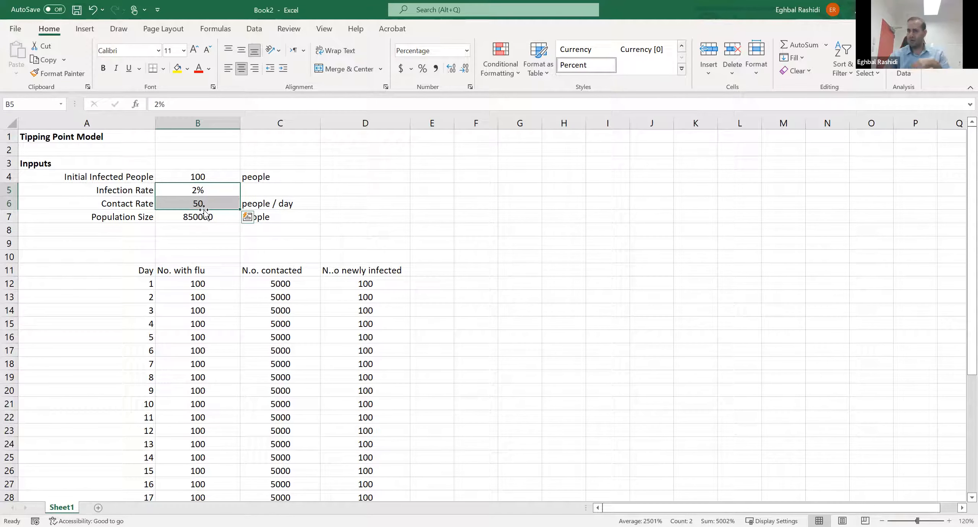
click(201, 190)
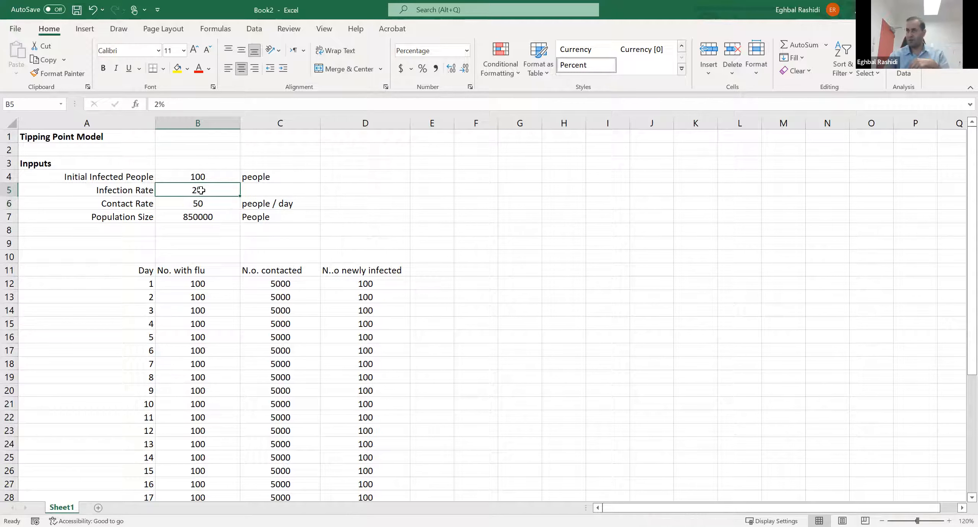
click(158, 103)
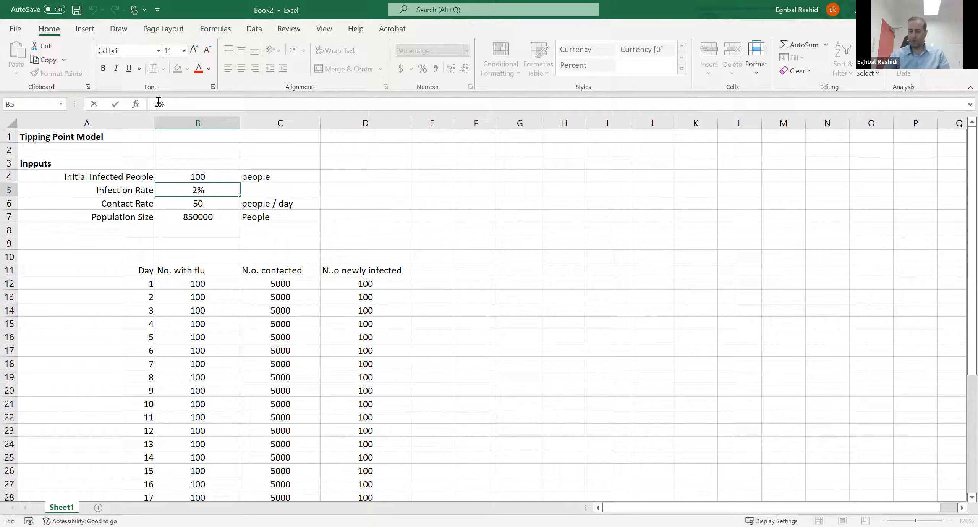
text(.1)
key(Return)
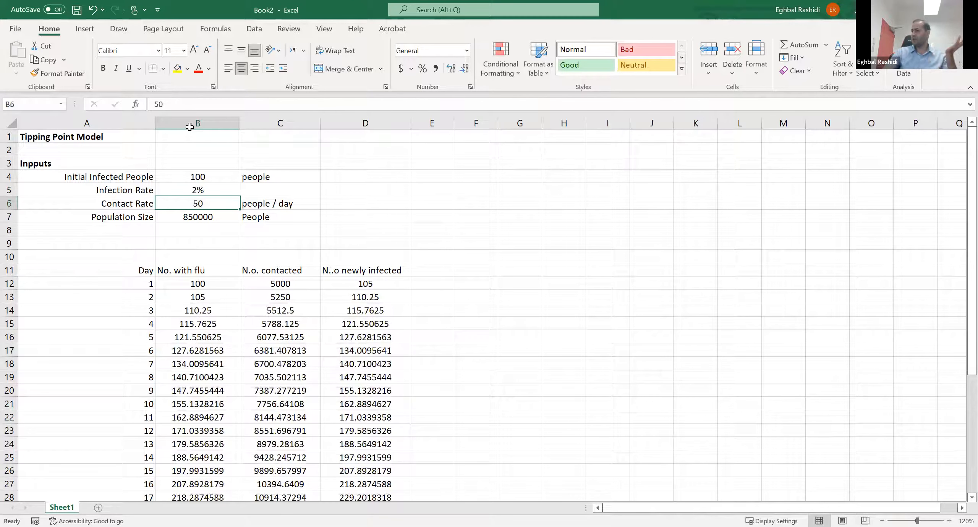
- Set the infection rate in B5 to 1.9% to test a lower rate
click(202, 193)
drag(167, 106, 154, 102)
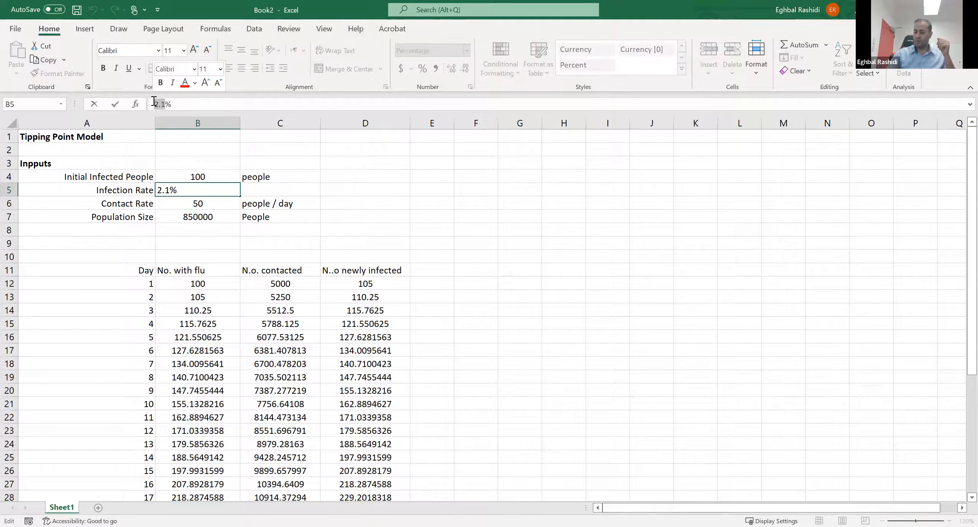
text(1.9)
key(Return)
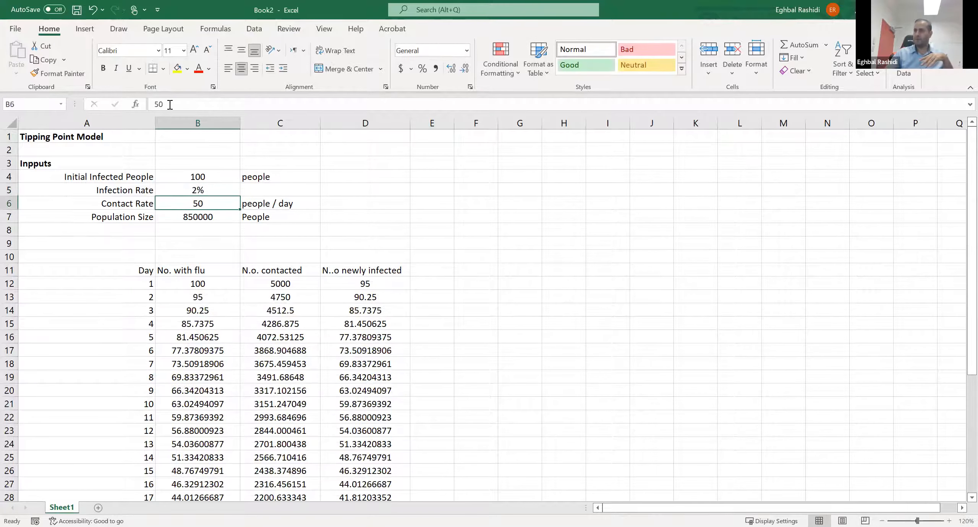
- Replace the whole infection rate entry in B5 with 3
click(189, 191)
drag(186, 104, 142, 95)
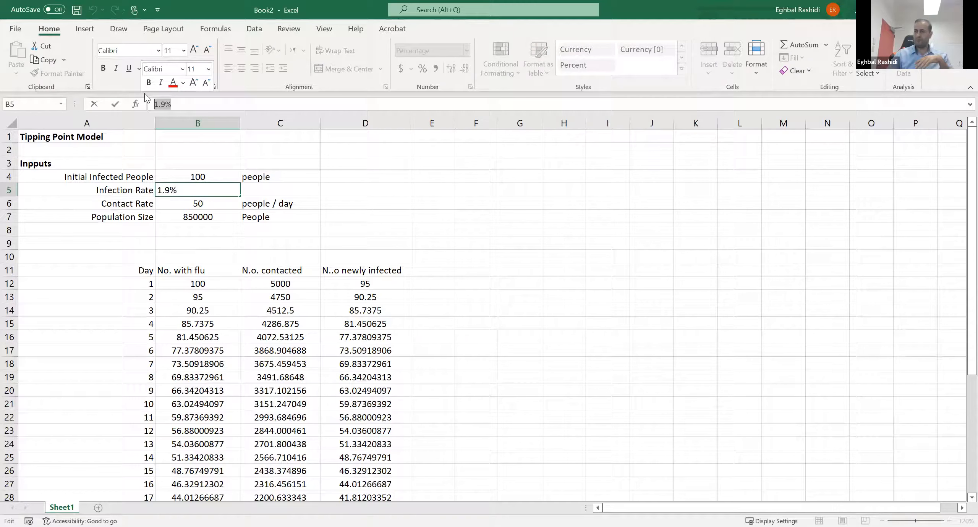
text(3)
key(Return)
- Restore the infection rate in B5 to 2%
click(197, 190)
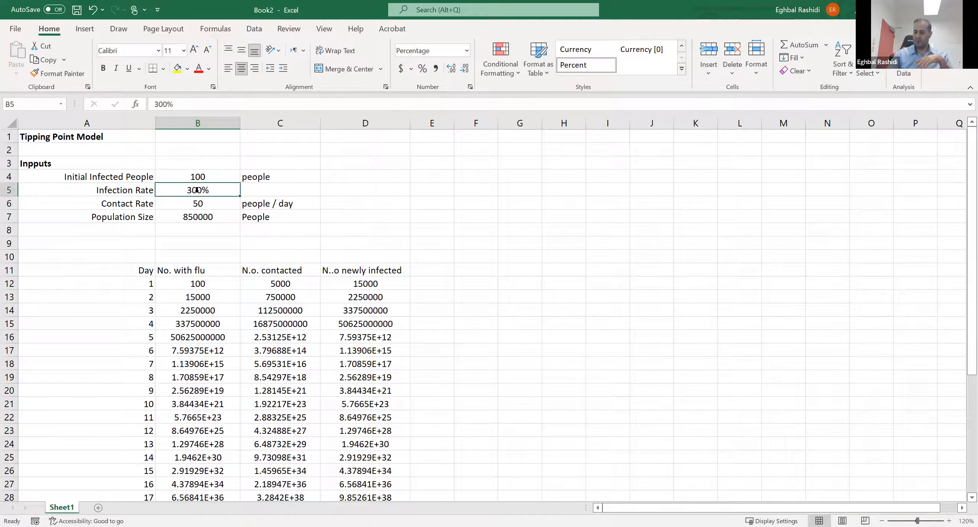
text(2)
key(Return)
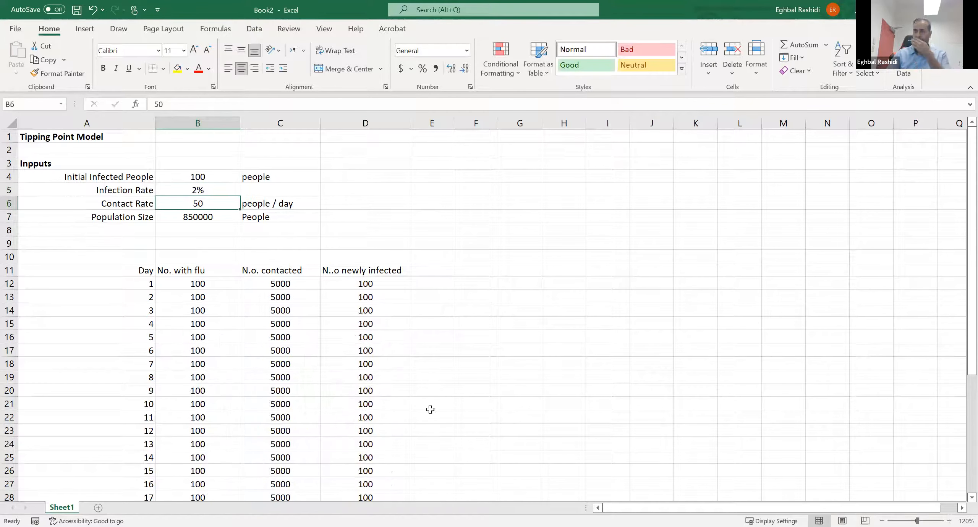
click(510, 350)
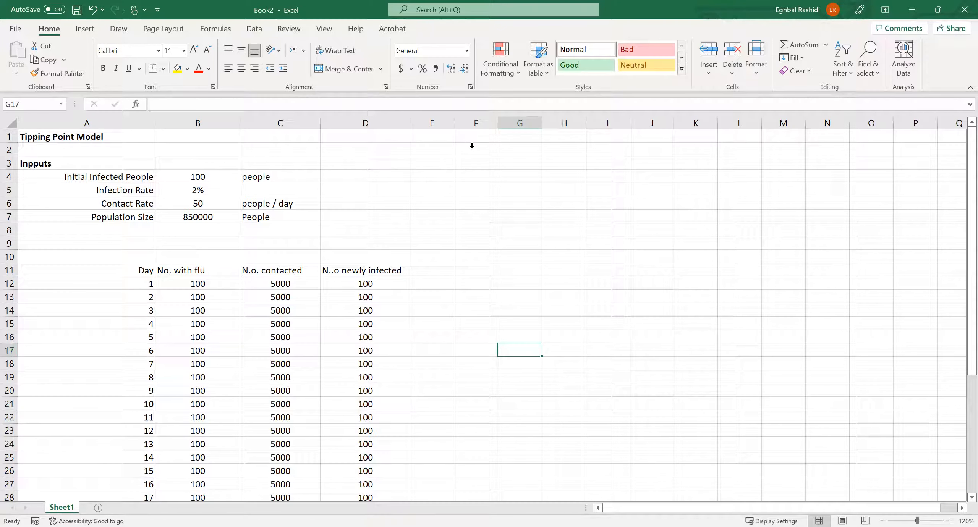
click(362, 288)
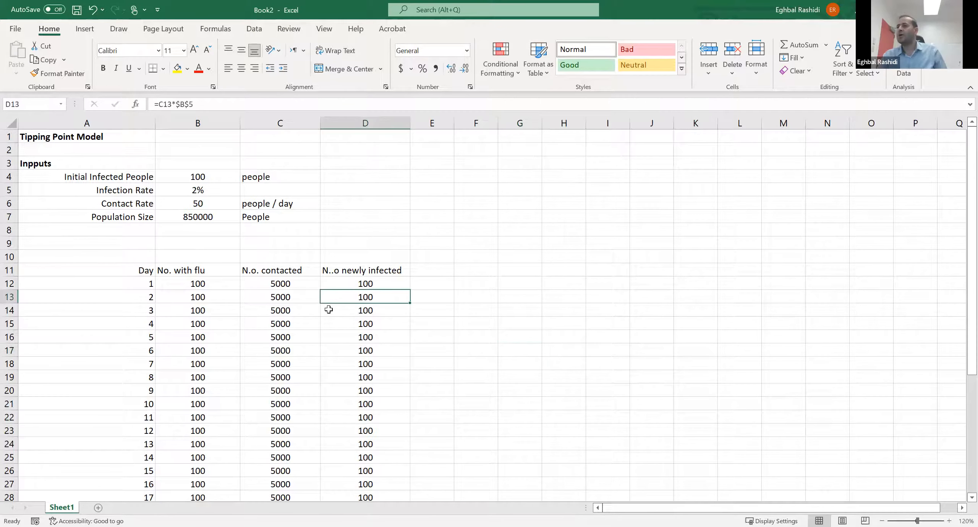
click(592, 332)
- Fill the day 2 formulas in B13:D13 down through day 30 in row 41
drag(212, 301, 345, 296)
click(425, 310)
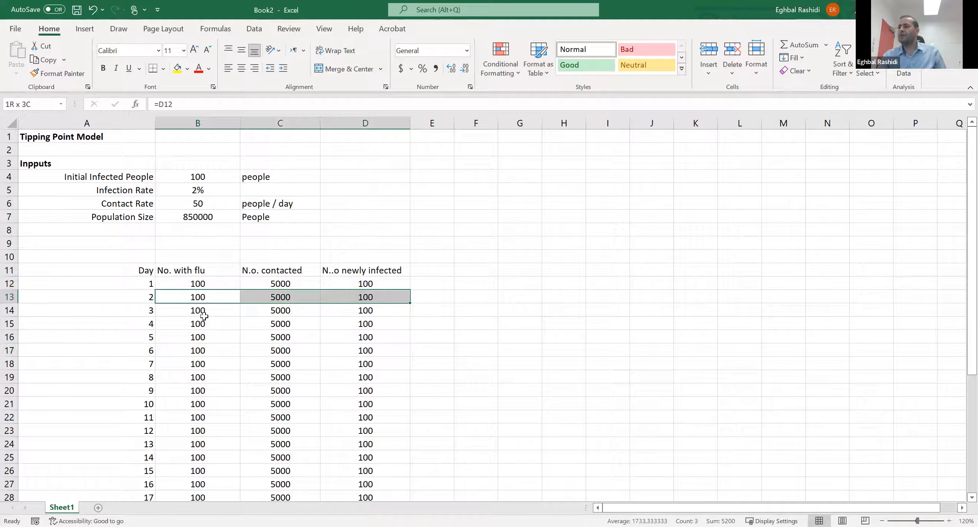
drag(197, 299, 341, 295)
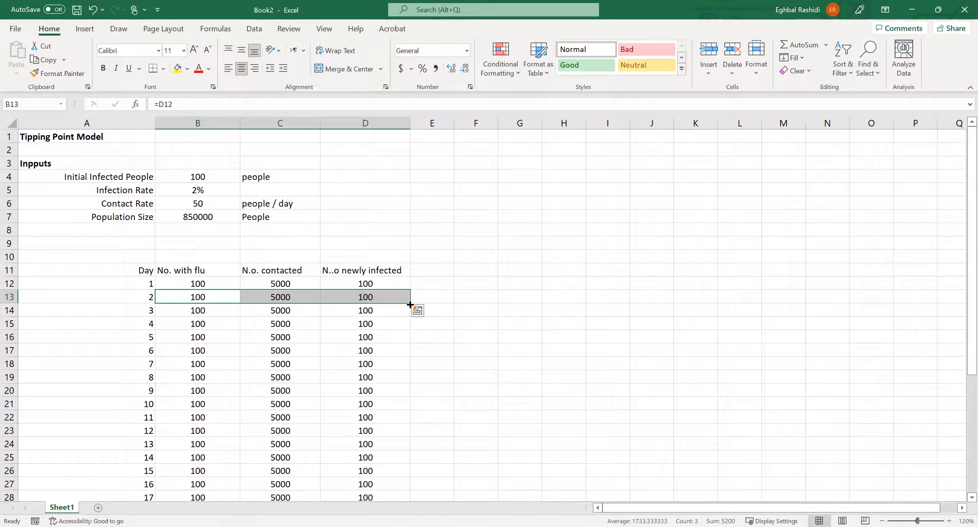
drag(410, 303, 389, 475)
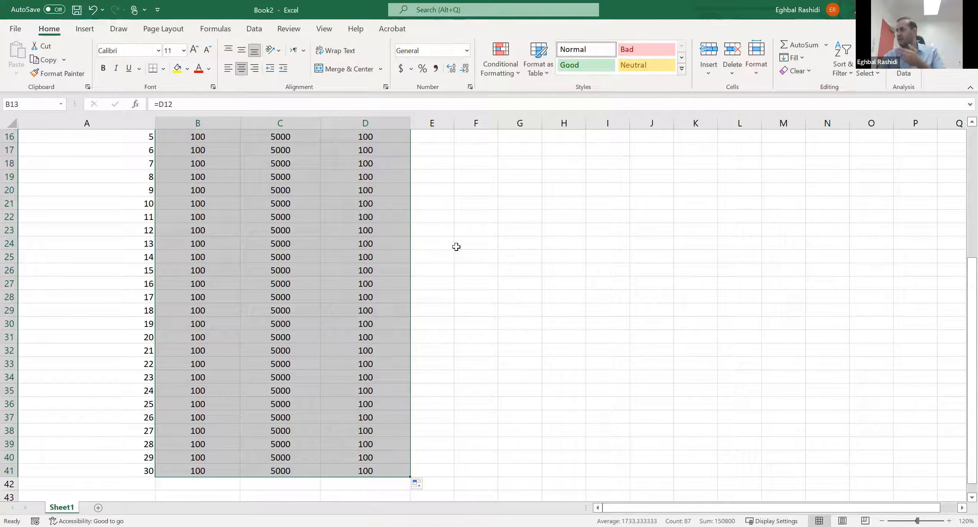
click(460, 224)
- Reduce the worksheet zoom to 100%
scroll(452, 283, up, 4)
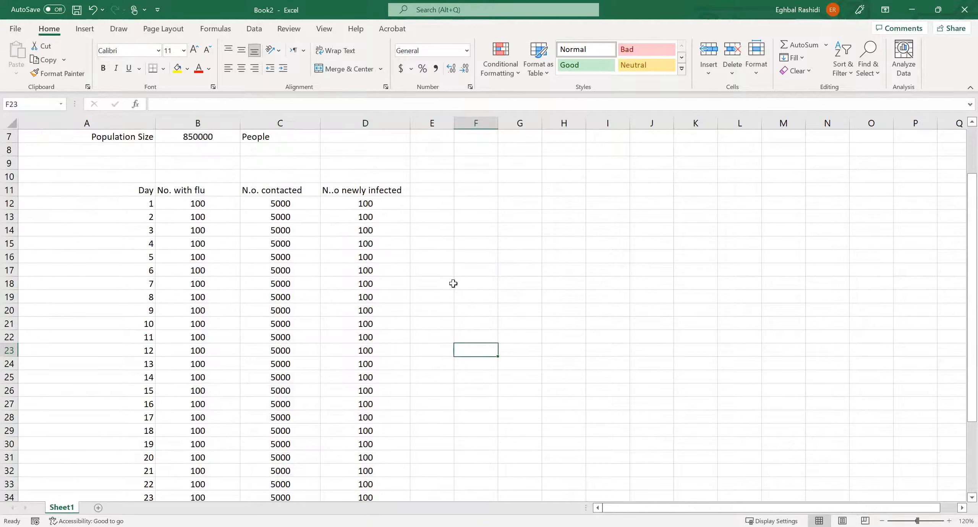
scroll(453, 283, up, 1)
scroll(450, 284, down, 1)
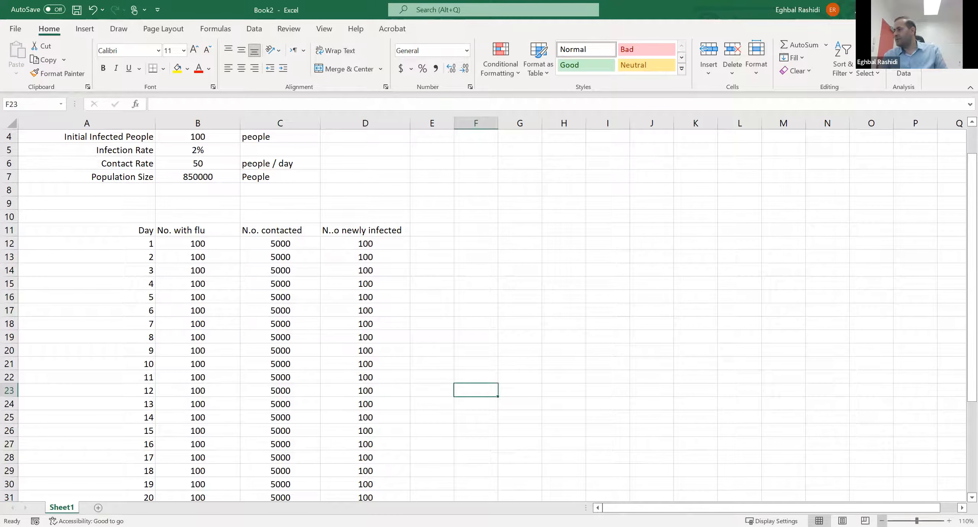
click(882, 522)
click(882, 521)
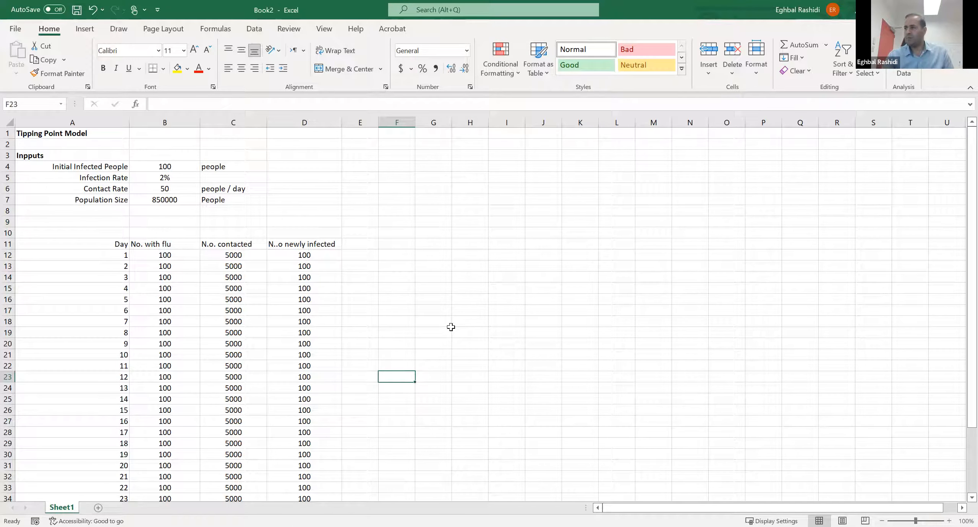
click(436, 332)
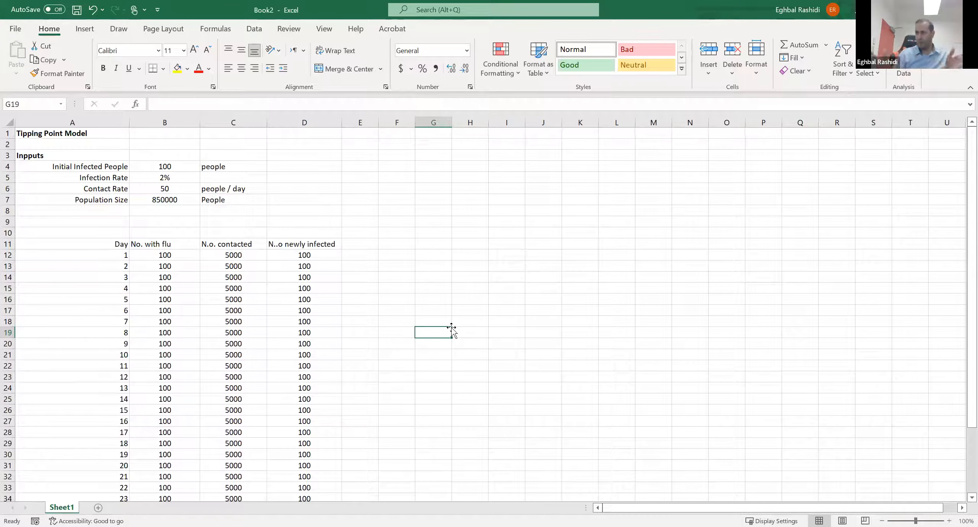
click(477, 253)
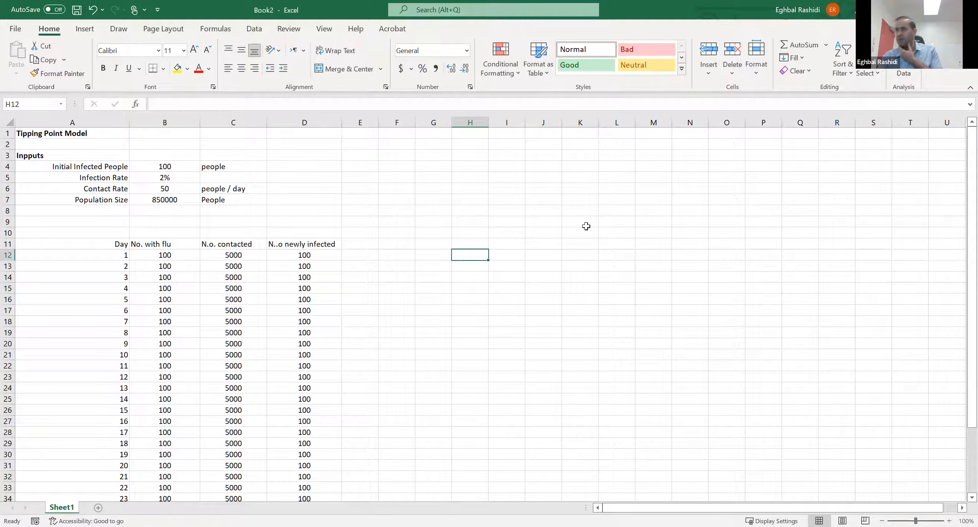
click(616, 199)
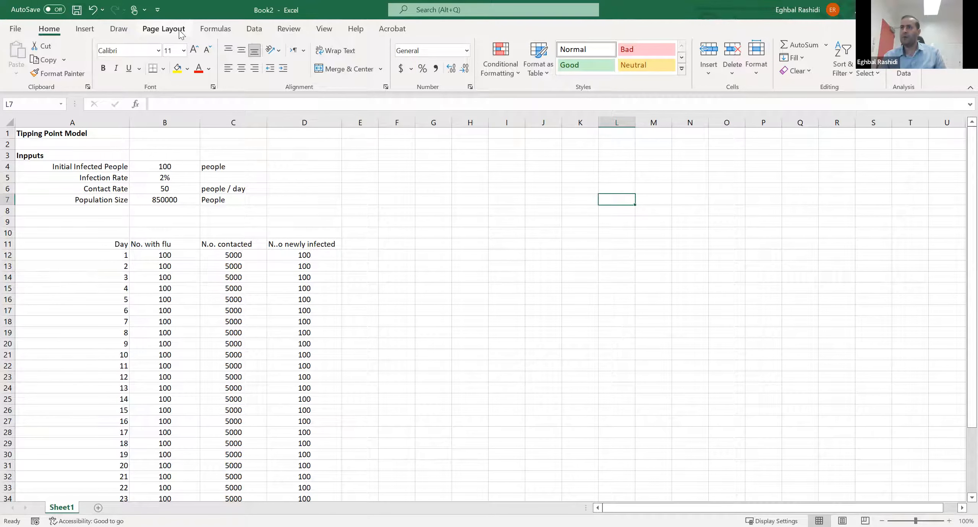
click(240, 367)
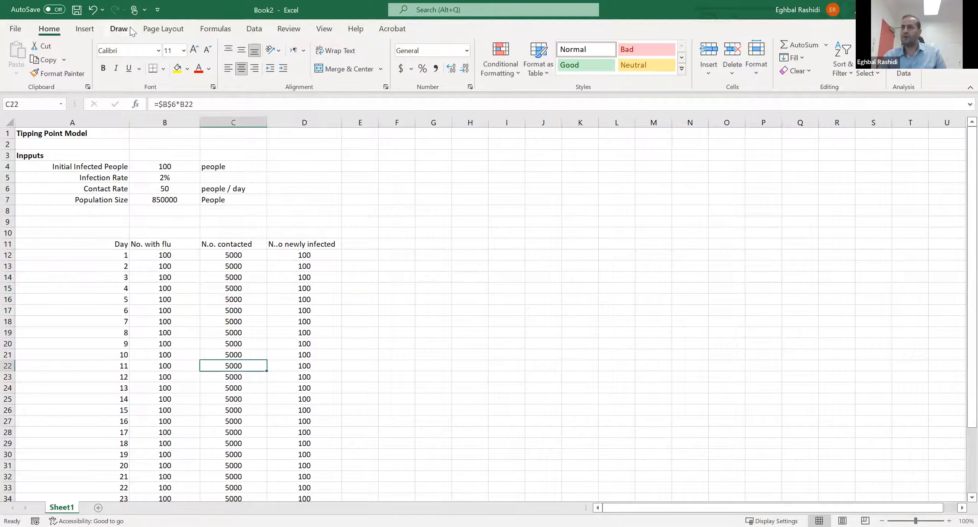
- Insert a scatter chart with smooth lines and markers from the newly infected values in D12:D41 and place it beside the table
click(308, 256)
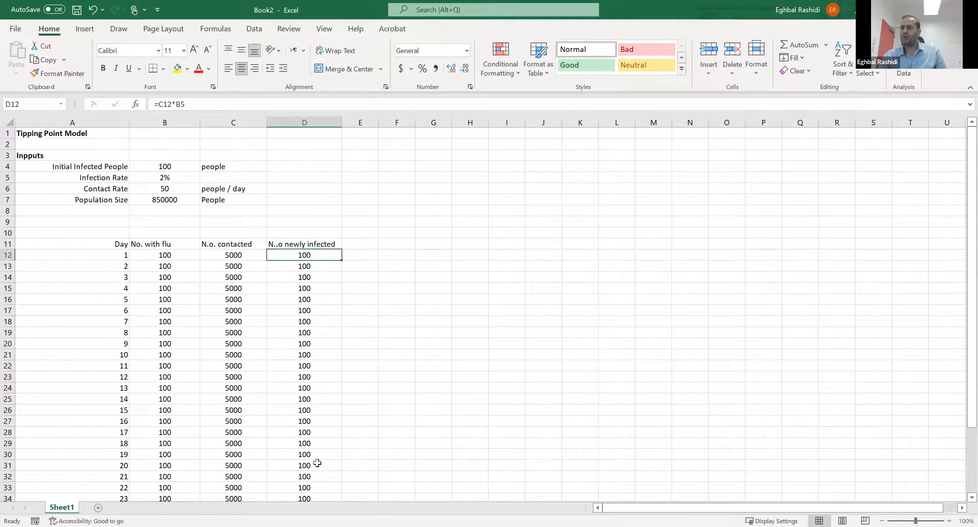
key(ctrl+shift+Down)
drag(304, 495, 305, 465)
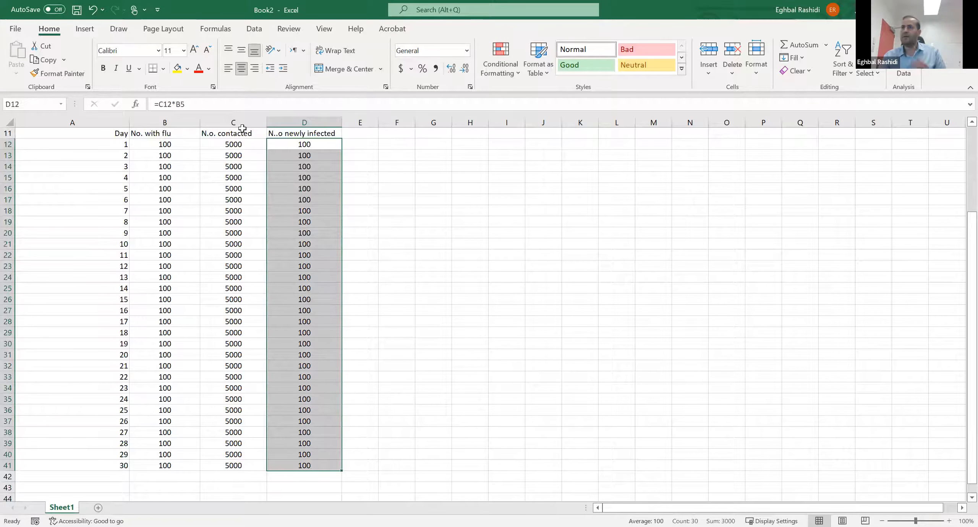
click(90, 31)
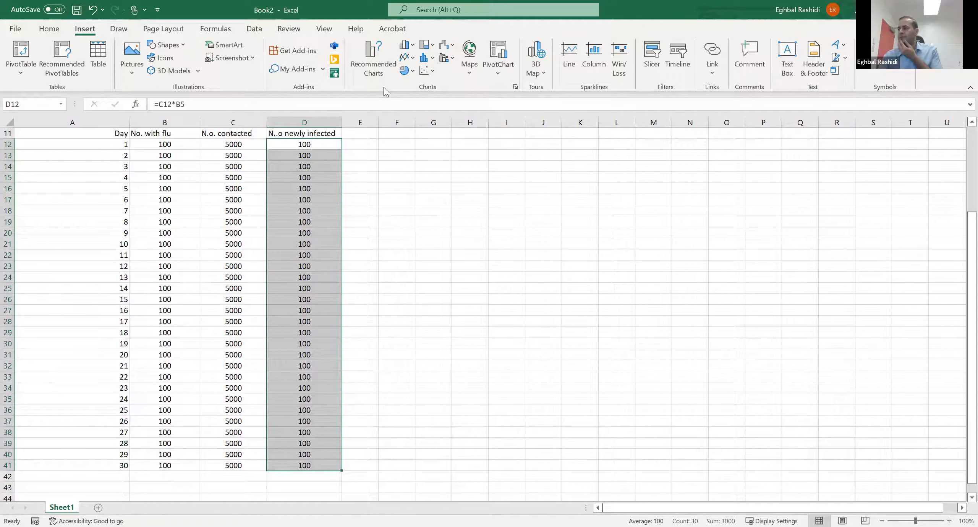
click(384, 65)
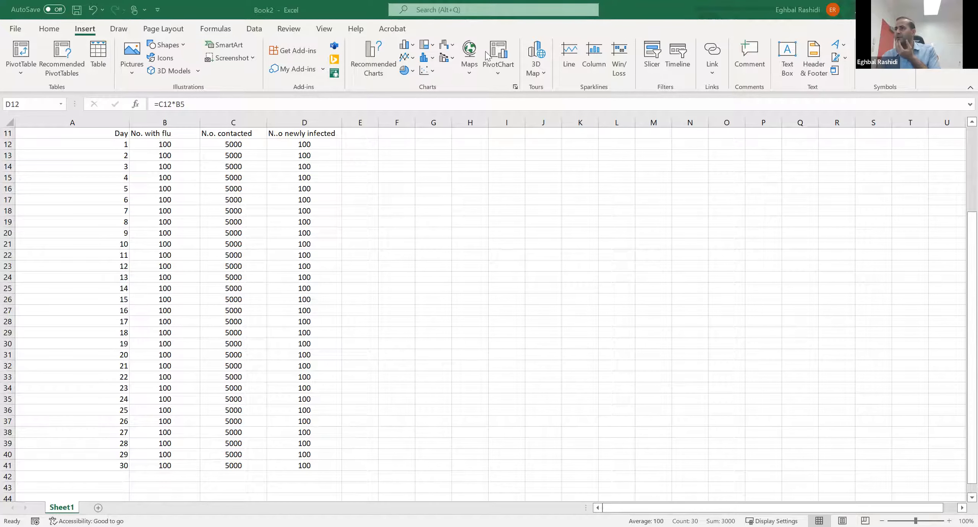
key(ctrl+shift+Down)
click(433, 72)
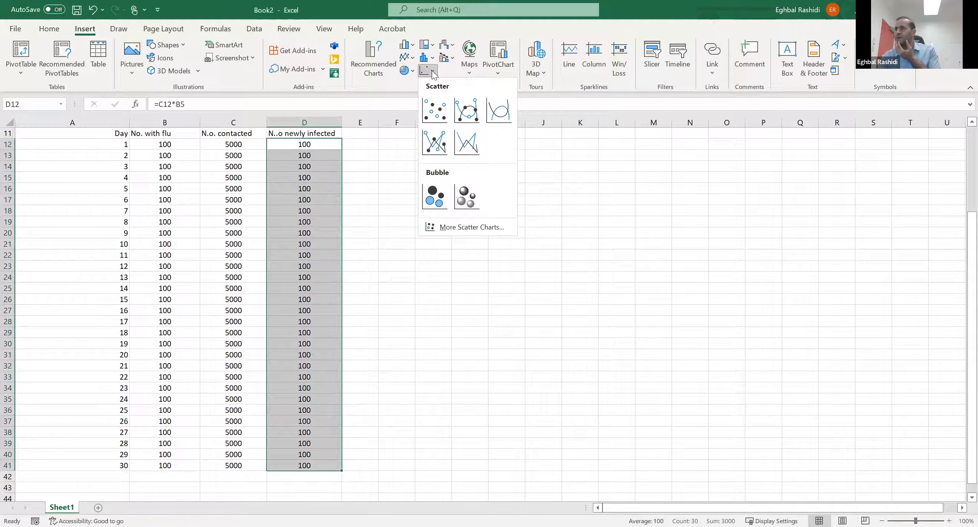
click(469, 112)
drag(541, 336, 589, 282)
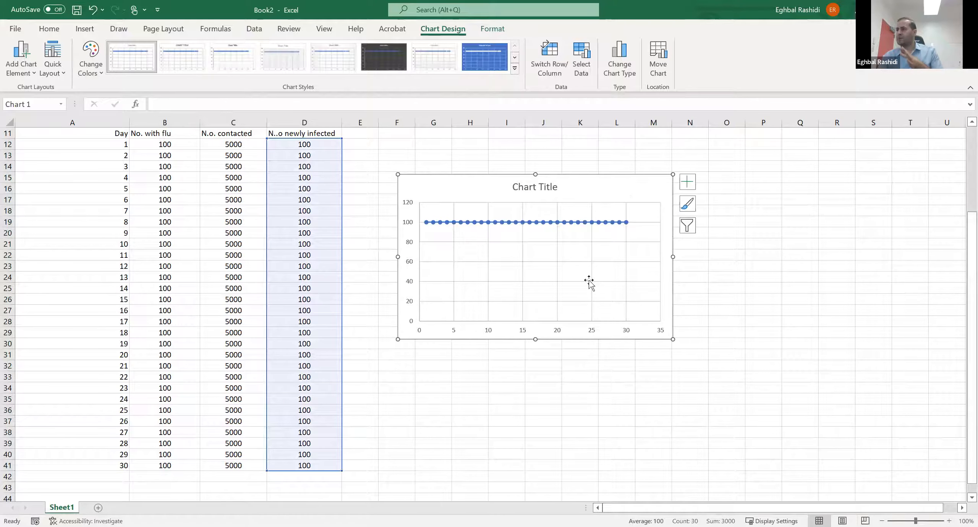
- Change the chart title to "Tipping Point Model"
click(57, 31)
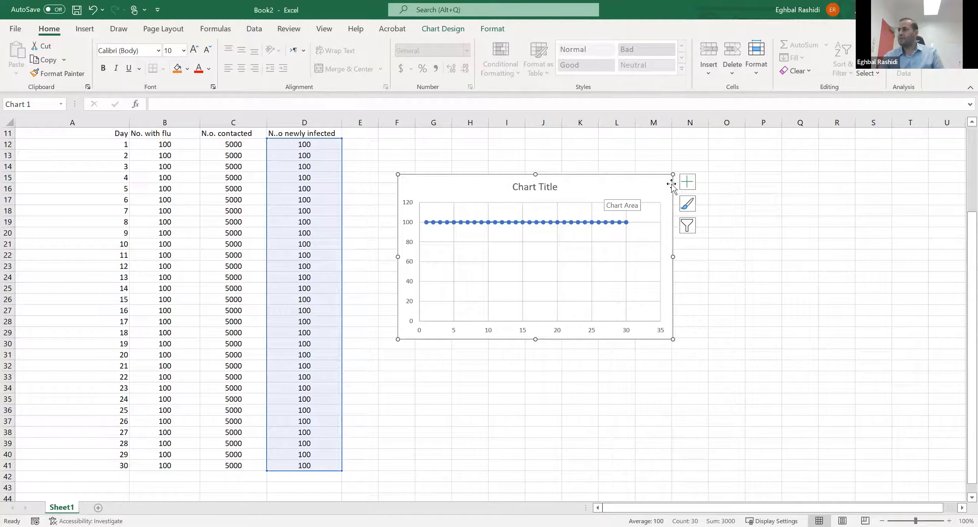
click(535, 188)
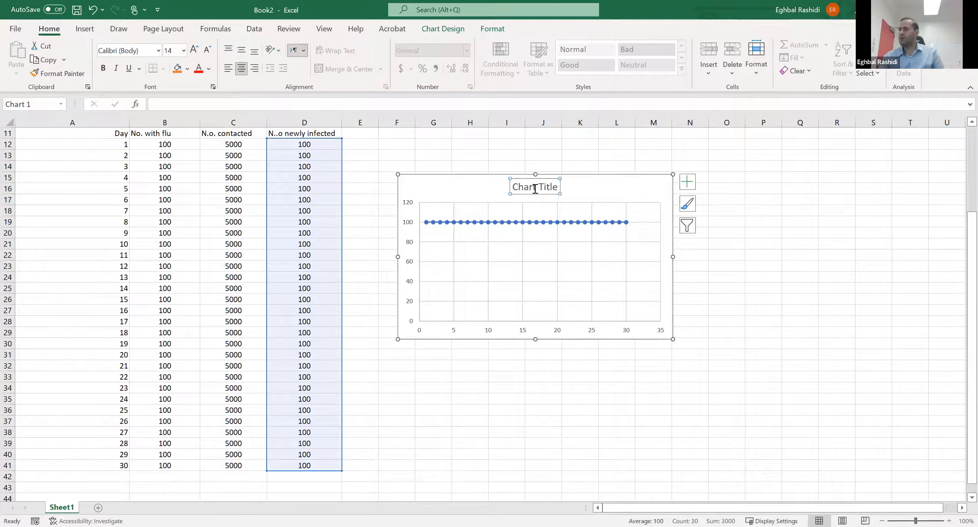
triple_click(535, 188)
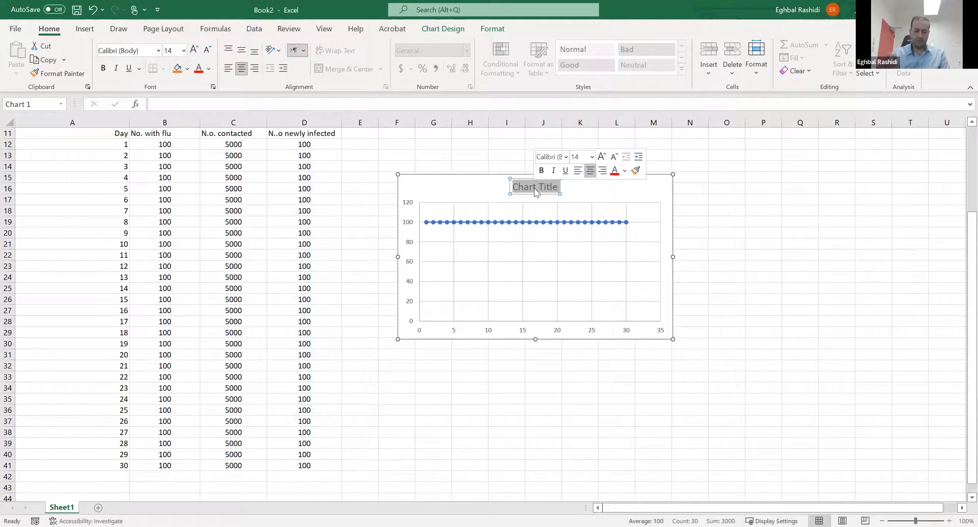
text(Tipping Point Mode)
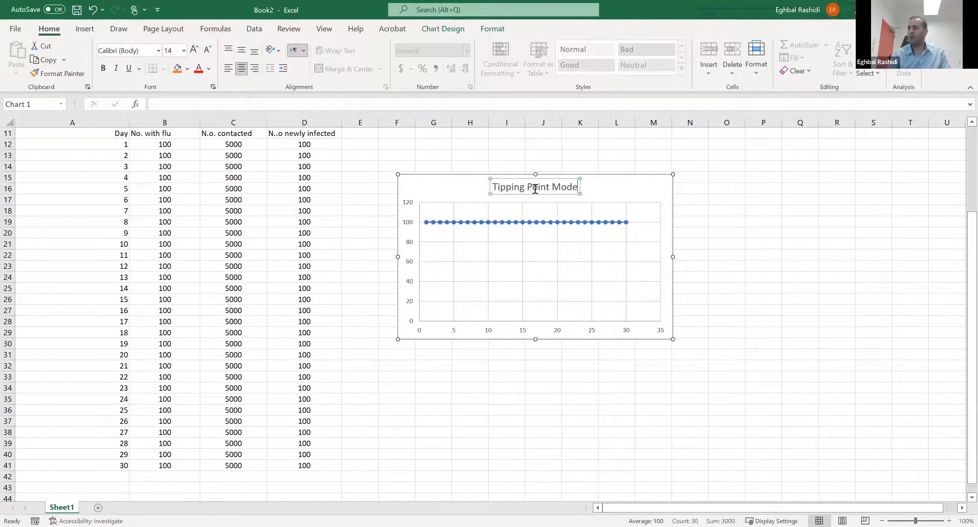
text(l)
click(579, 187)
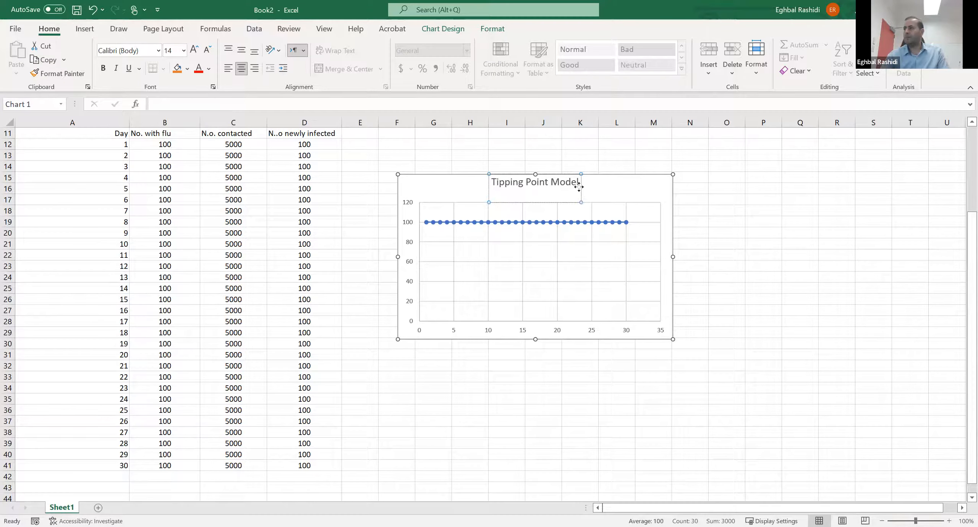
click(637, 193)
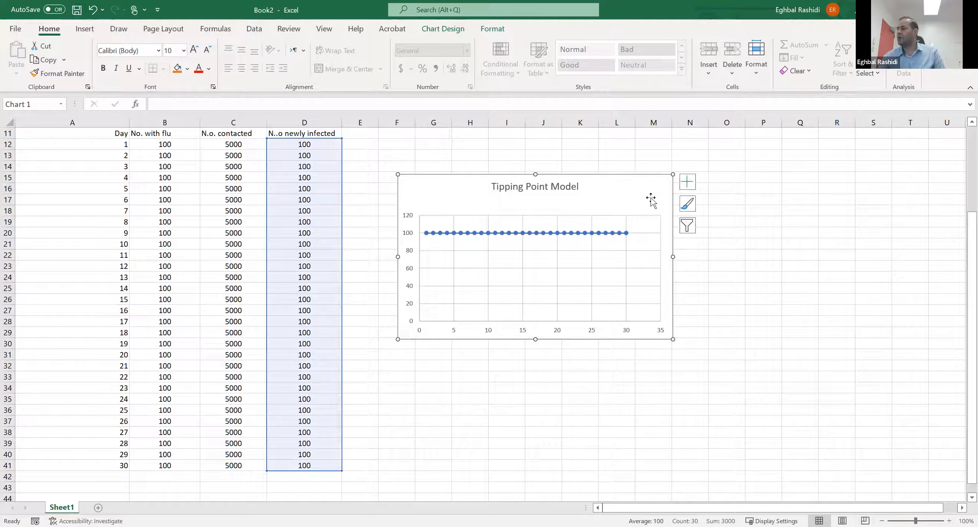
- Add axis titles to the chart and name the horizontal axis "Days"
click(688, 182)
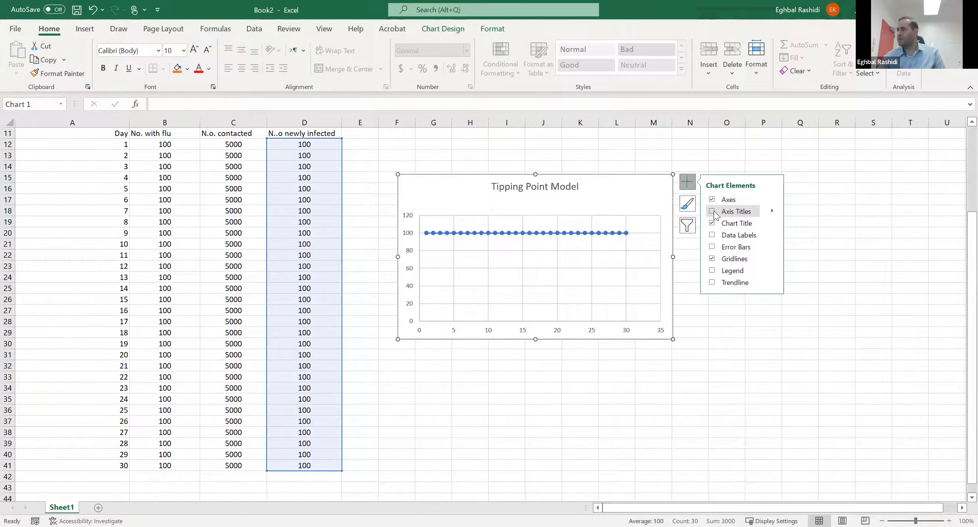
click(713, 212)
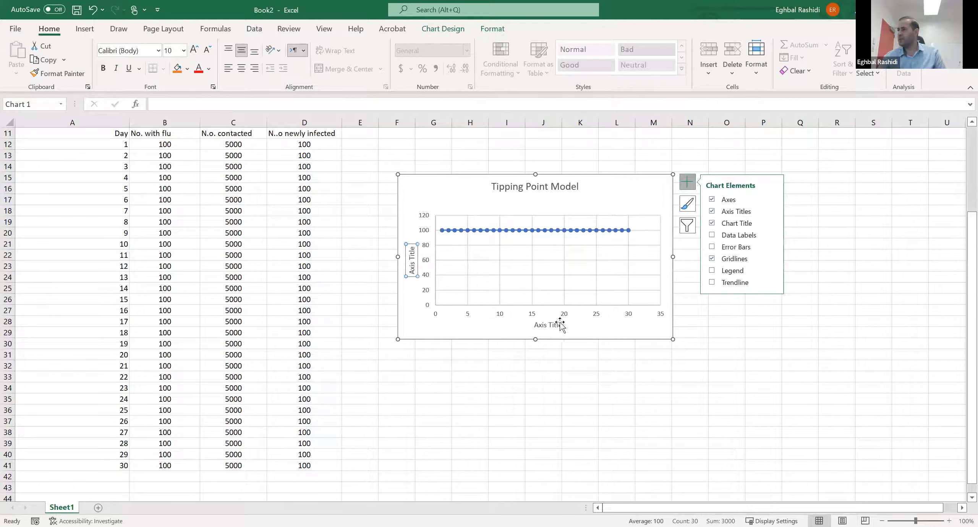
click(546, 326)
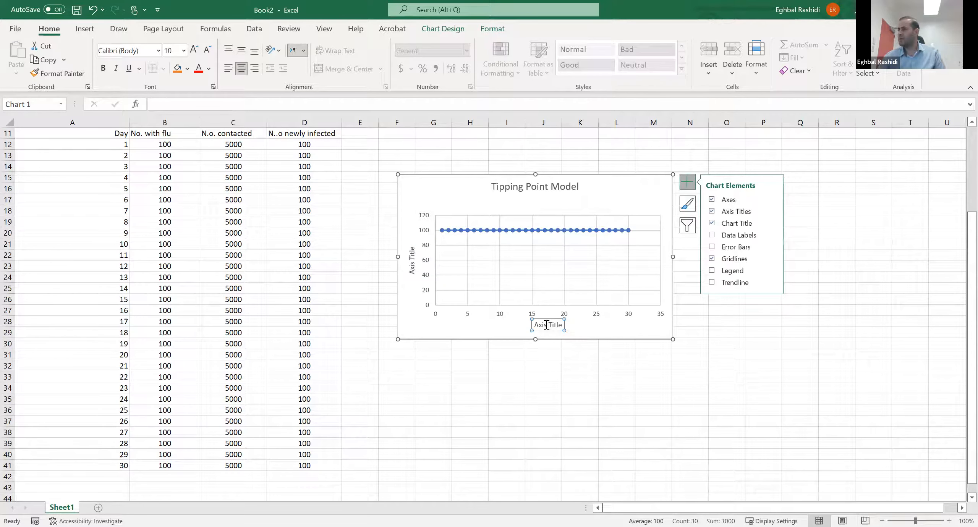
double_click(547, 326)
triple_click(547, 325)
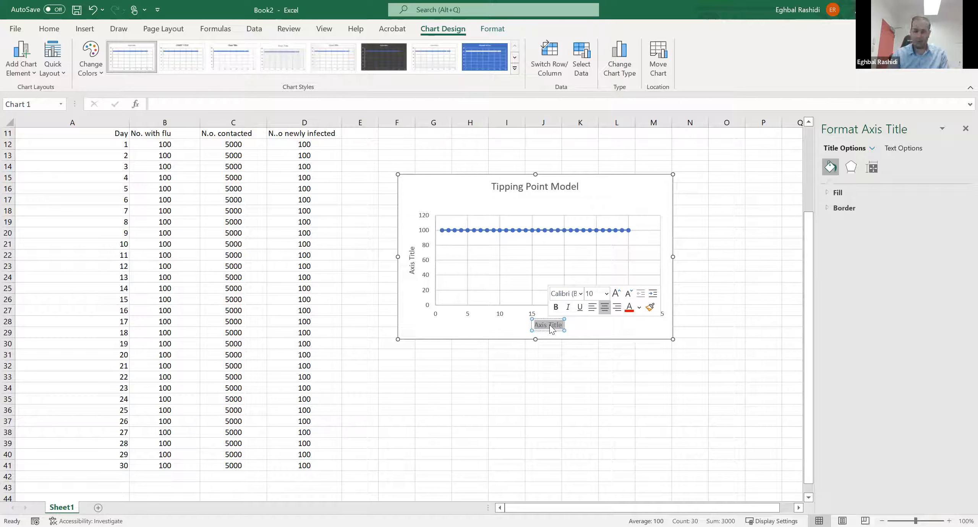
text(Day)
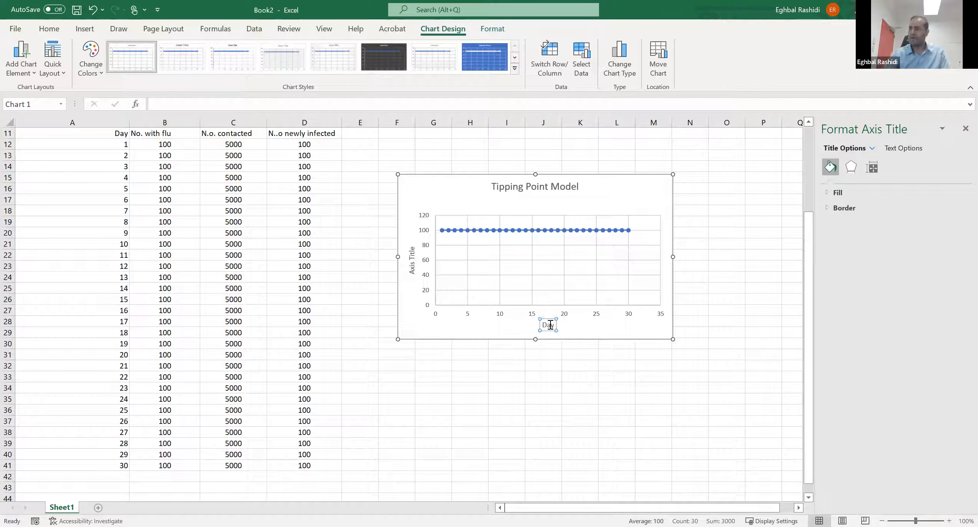
text(s)
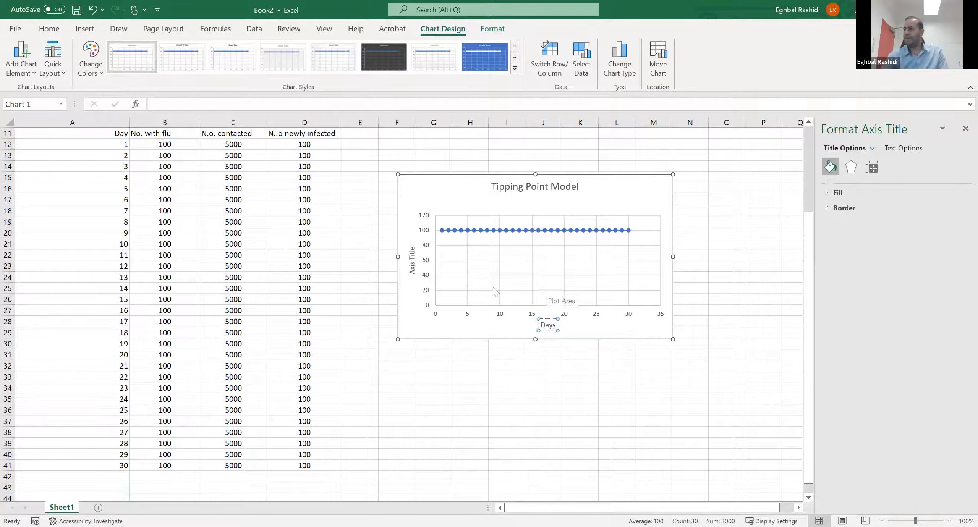
- Name the chart's vertical axis "N.O Nely Infected People" and enlarge the chart slightly in both directions
click(412, 260)
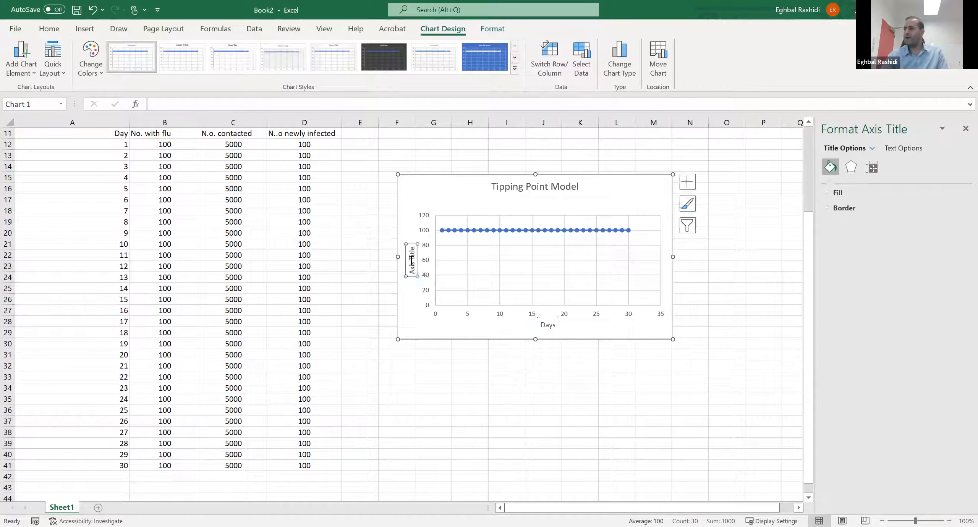
triple_click(411, 262)
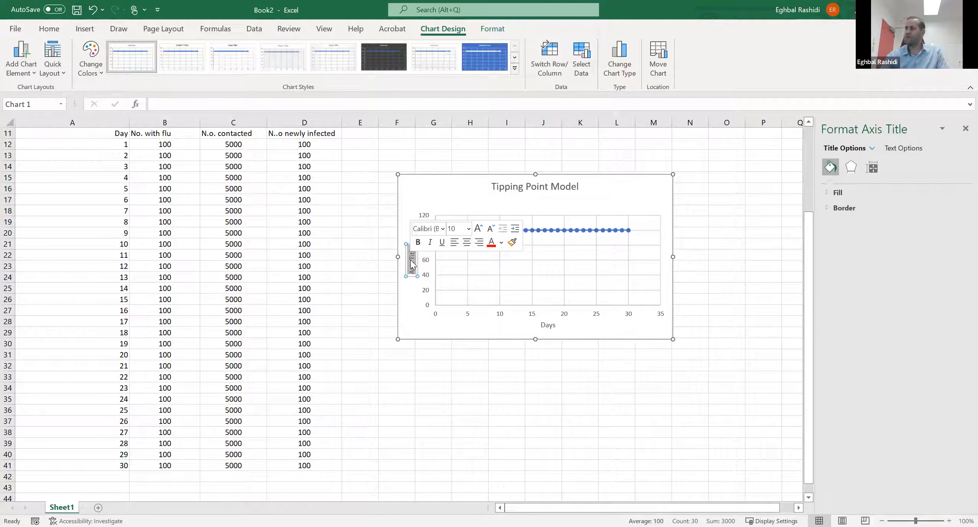
key(BackSpace)
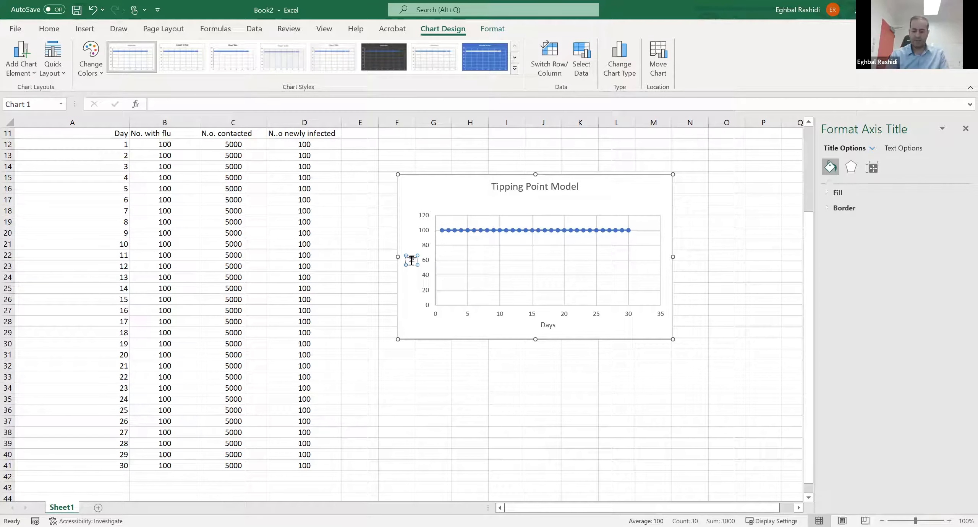
text(N.o Newly Infected People)
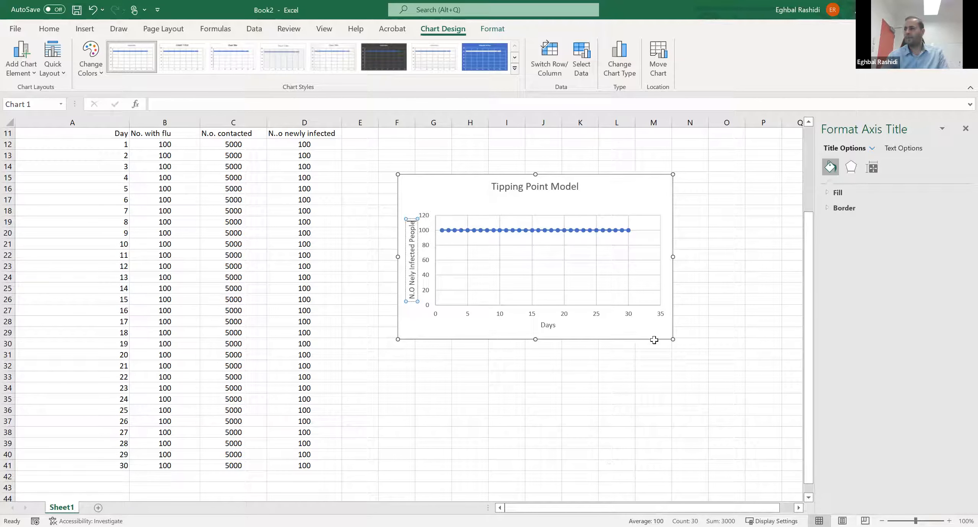
drag(673, 340, 700, 376)
click(764, 333)
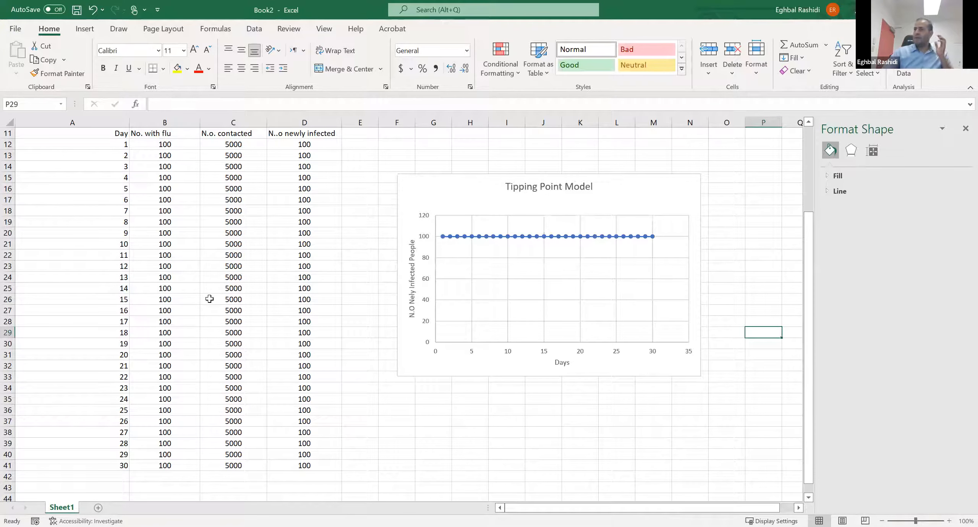
- Move the chart up beside the model inputs so that it starts around row 4 in column G
scroll(209, 299, up, 1)
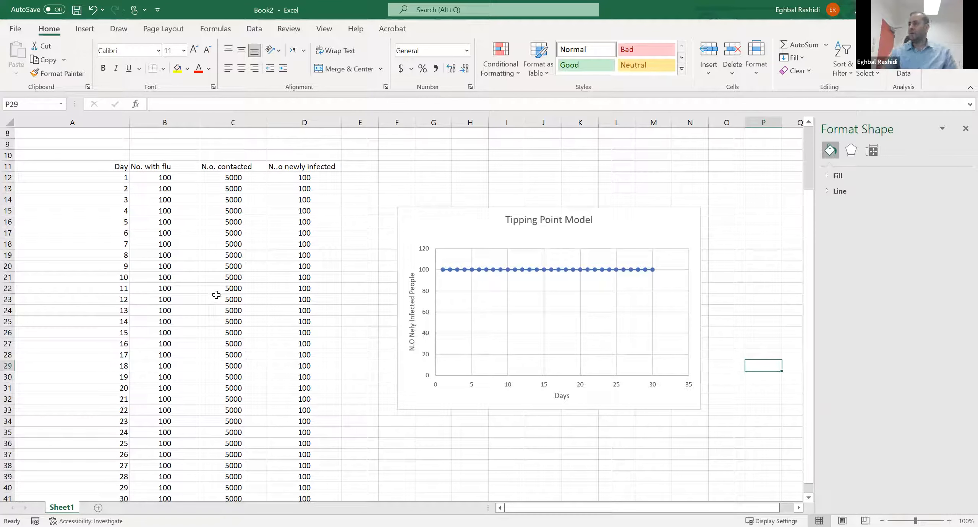
scroll(259, 258, up, 3)
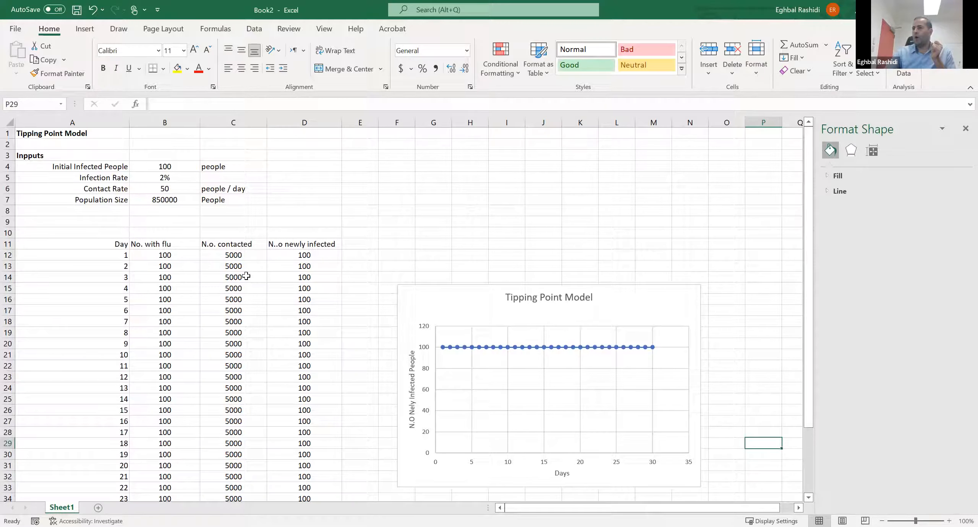
scroll(302, 288, down, 1)
scroll(306, 294, up, 1)
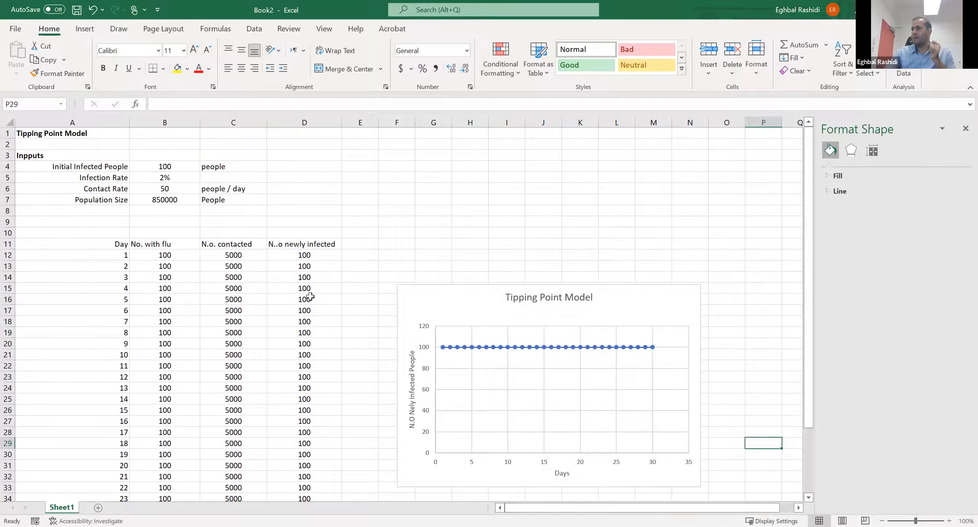
drag(445, 291, 491, 183)
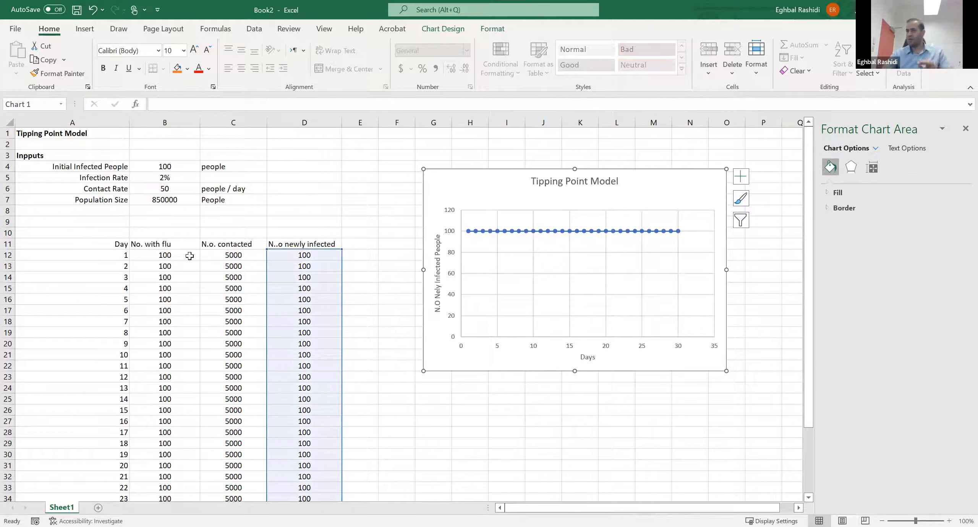
- Set the infection rate in B5 to 3%
click(169, 177)
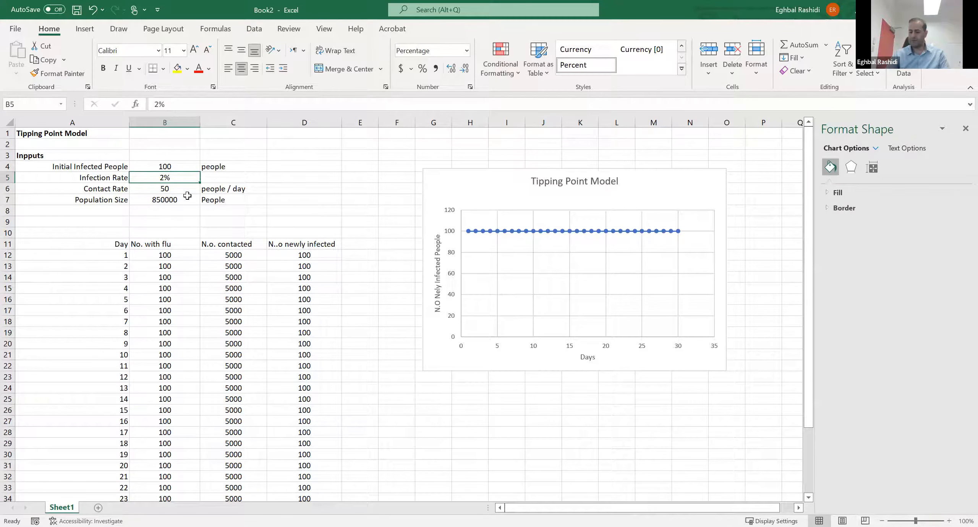
text(3)
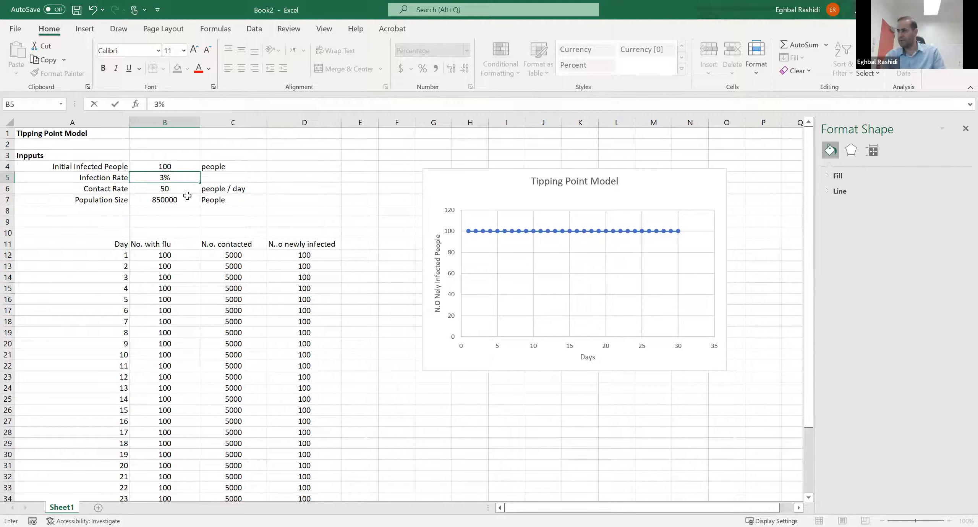
key(Return)
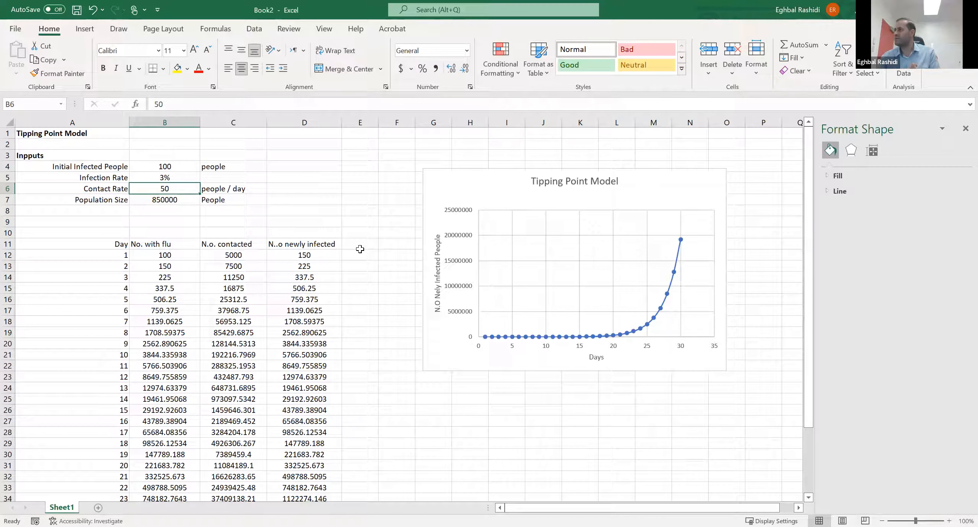
- Cap the day 1 number contacted in C12 at the population size with the formula =MIN($B$6*B12,$B$7)
click(331, 254)
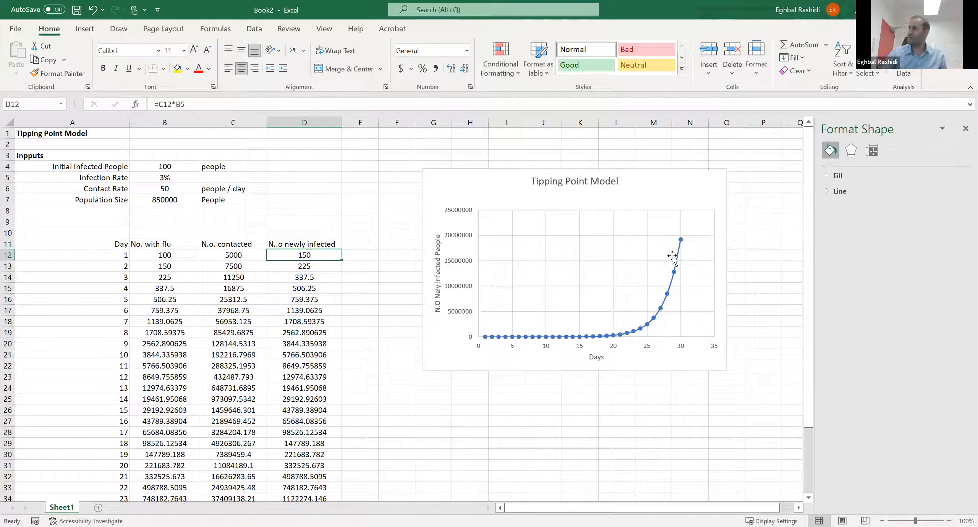
click(233, 257)
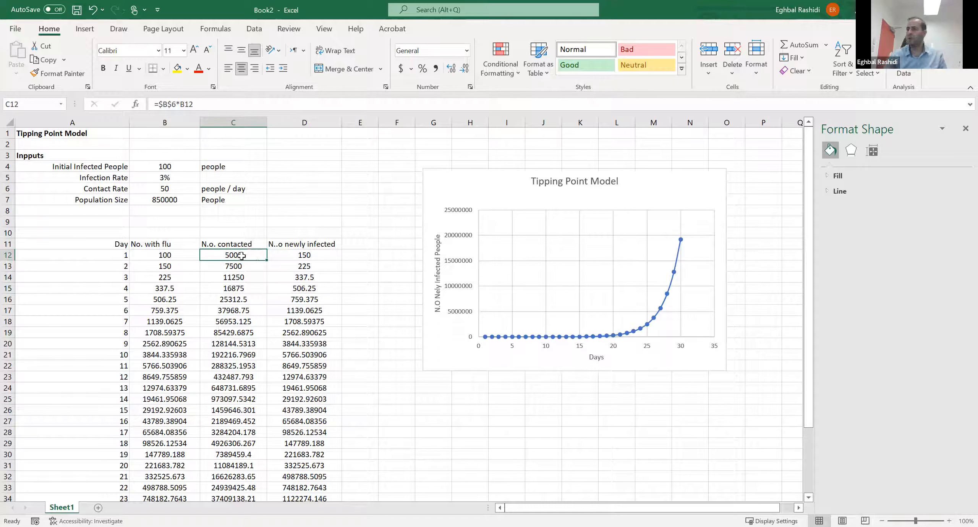
click(161, 105)
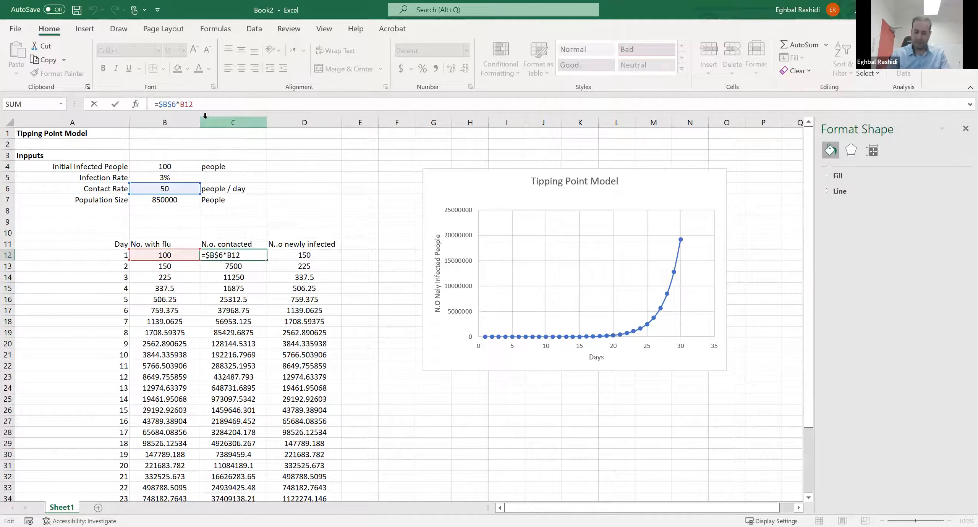
text(min()
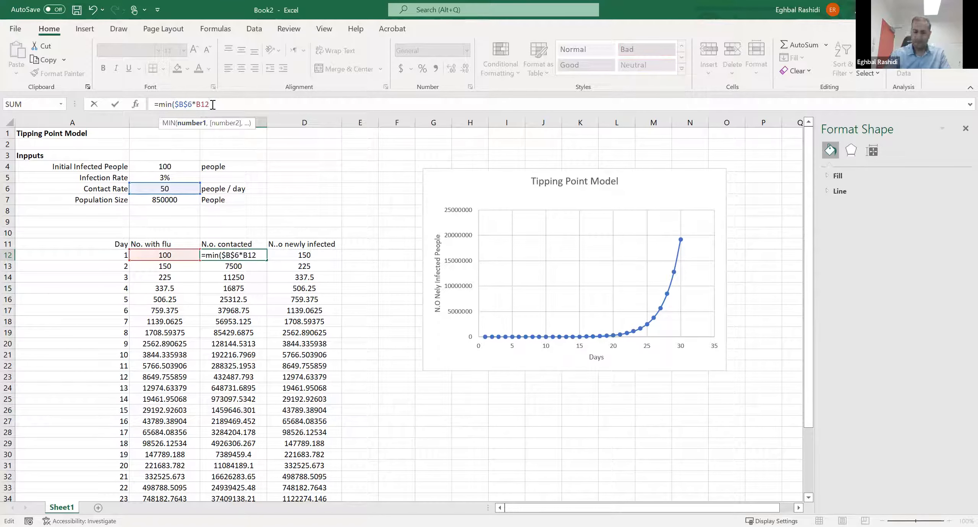
text(,)
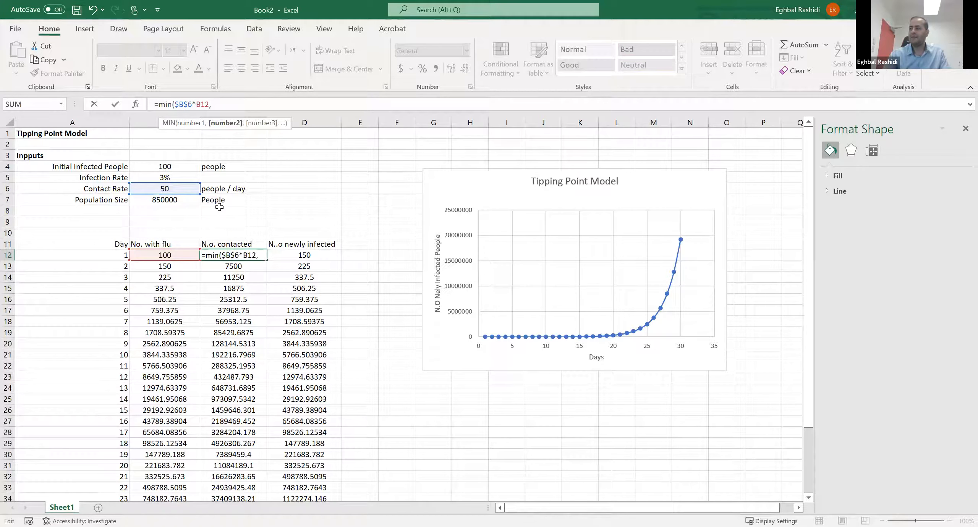
click(172, 200)
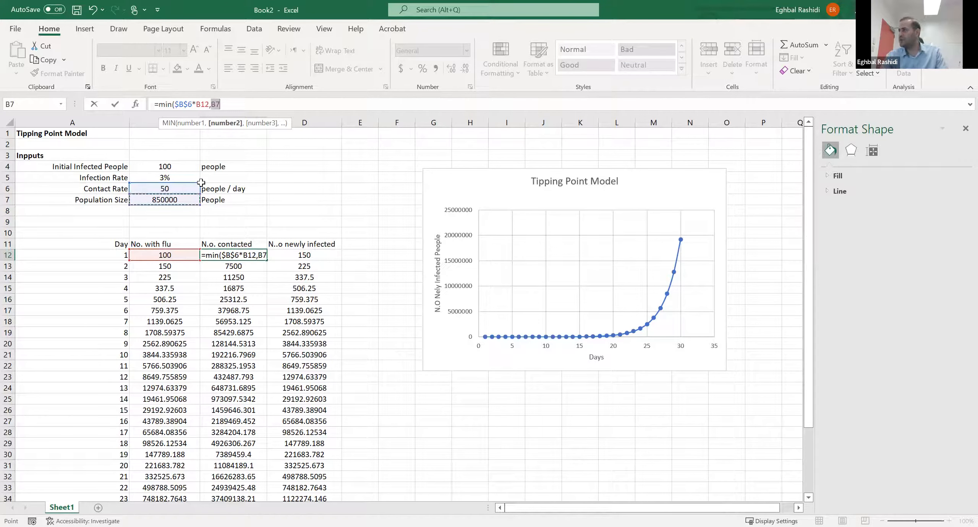
click(215, 104)
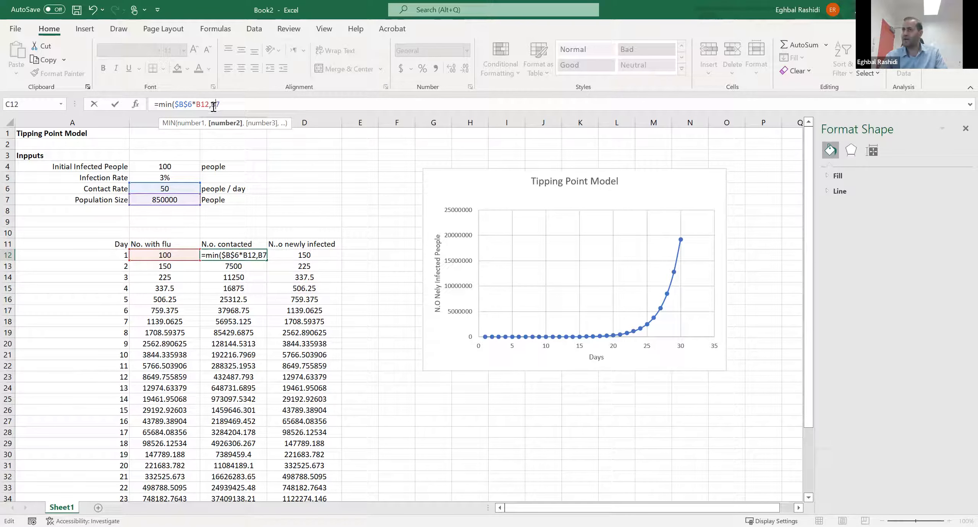
text($)
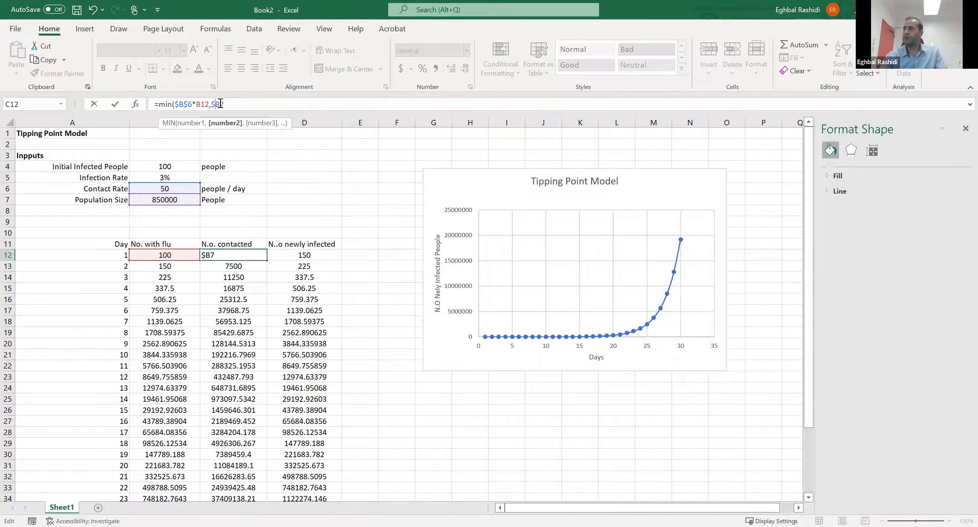
text($)
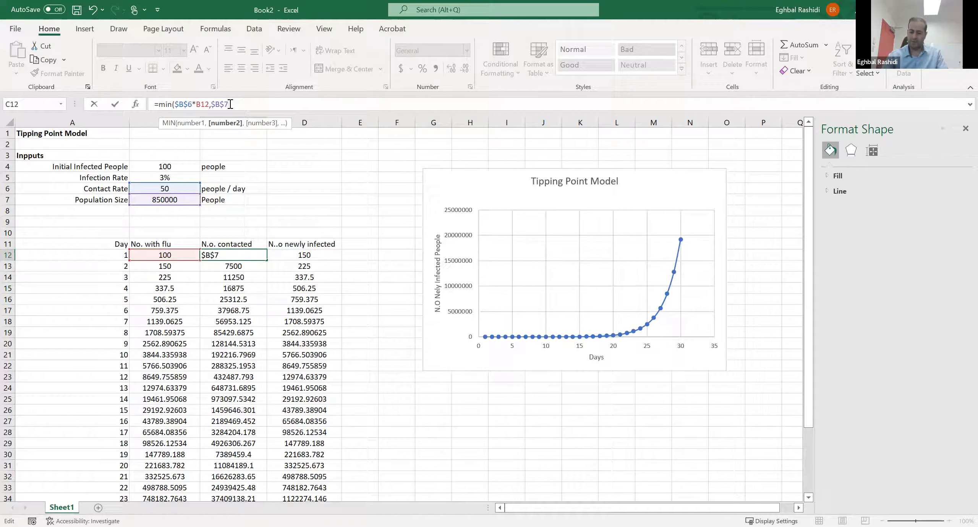
text())
key(Return)
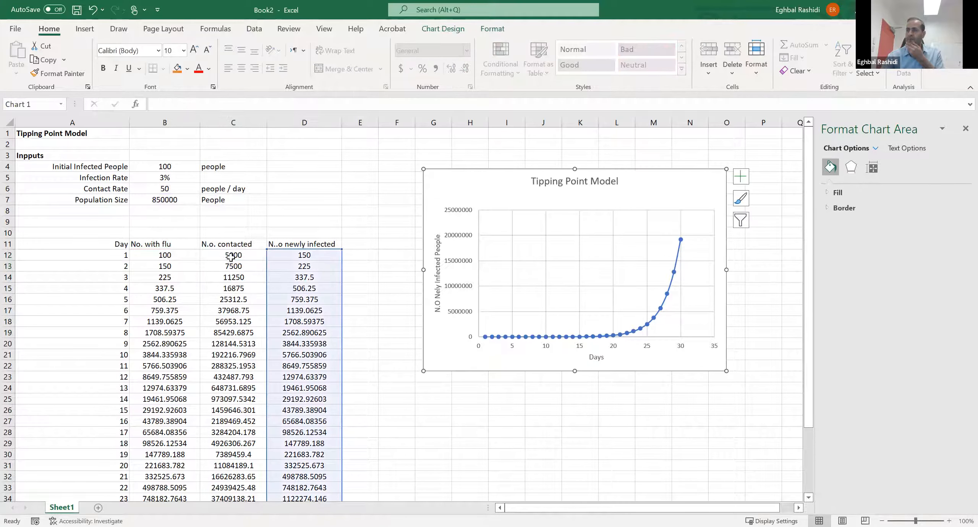
click(233, 255)
click(235, 268)
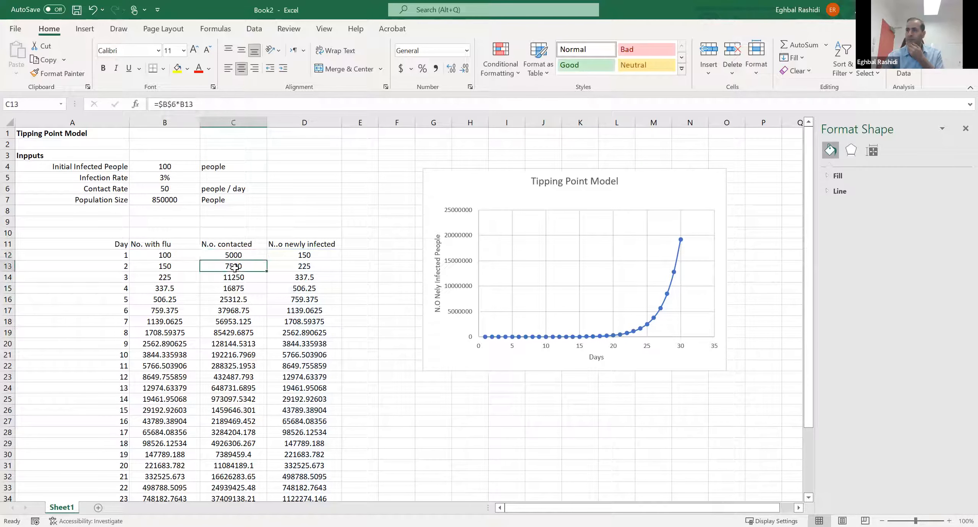
click(232, 107)
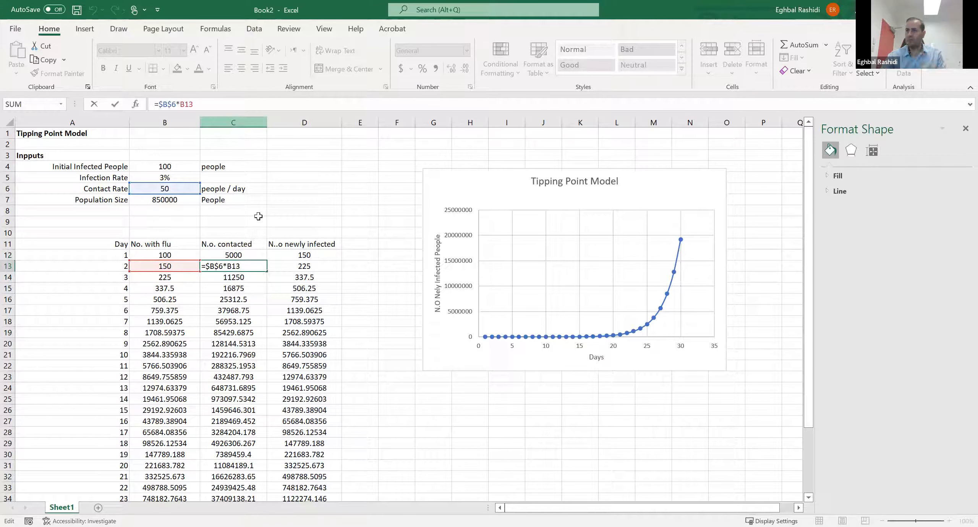
key(Escape)
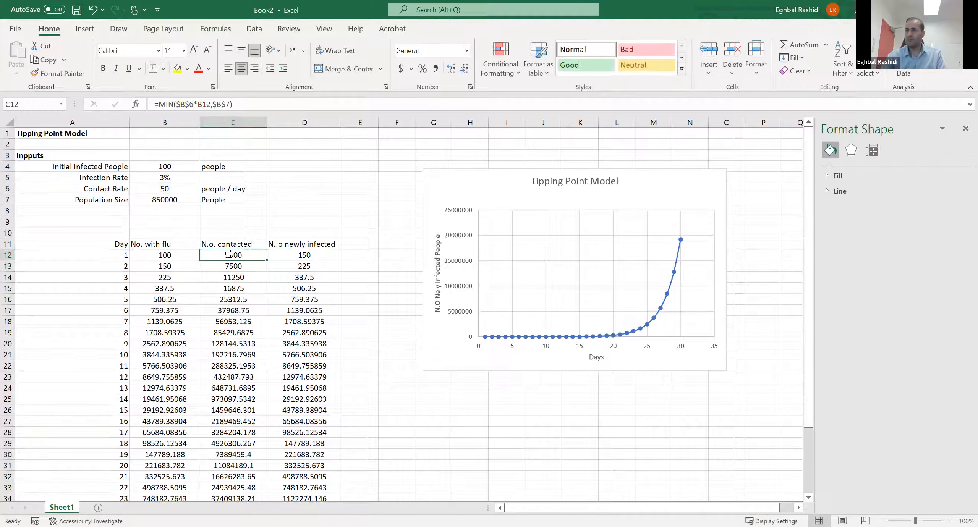
- Cap the day 2 number contacted in C13 at the population size with the formula =MIN($B$6*B13,$B$7)
click(213, 104)
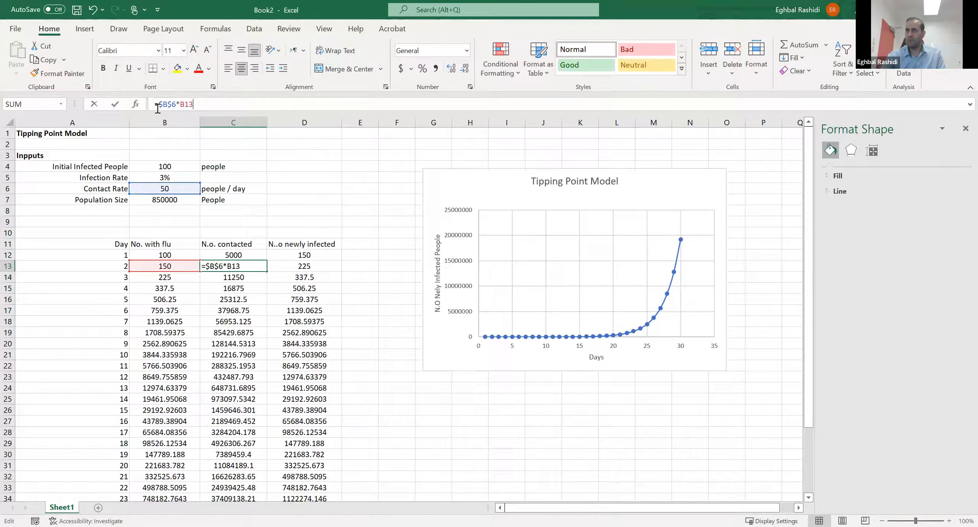
click(160, 104)
text(min()
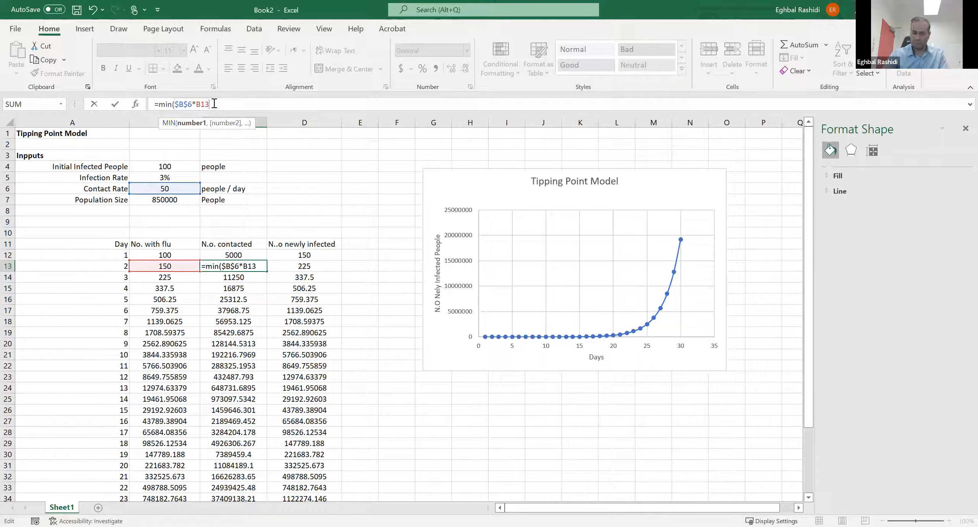
text(,)
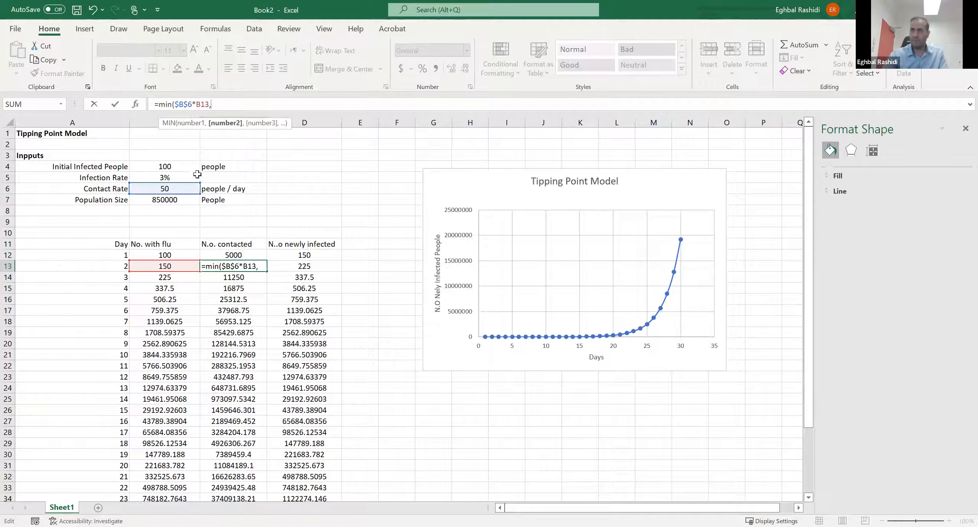
click(177, 200)
click(215, 103)
key(F4)
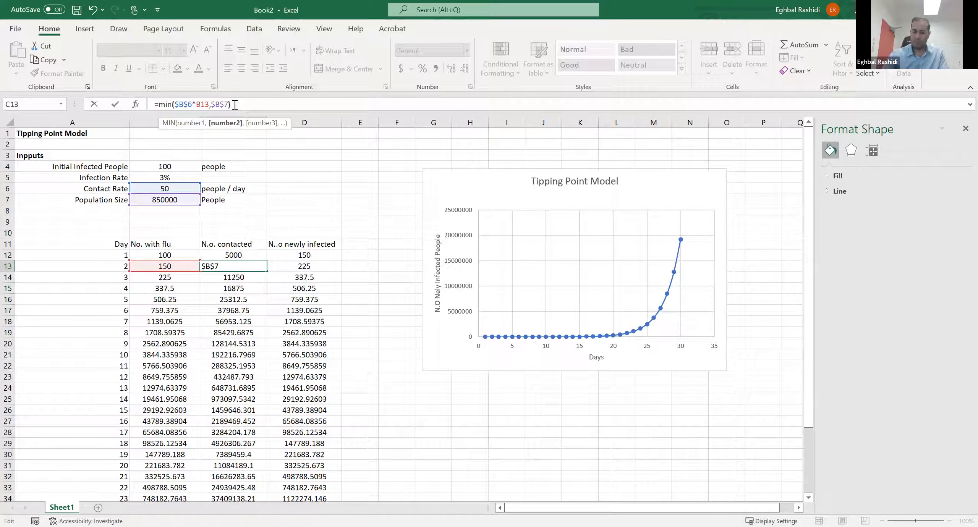
text())
key(Return)
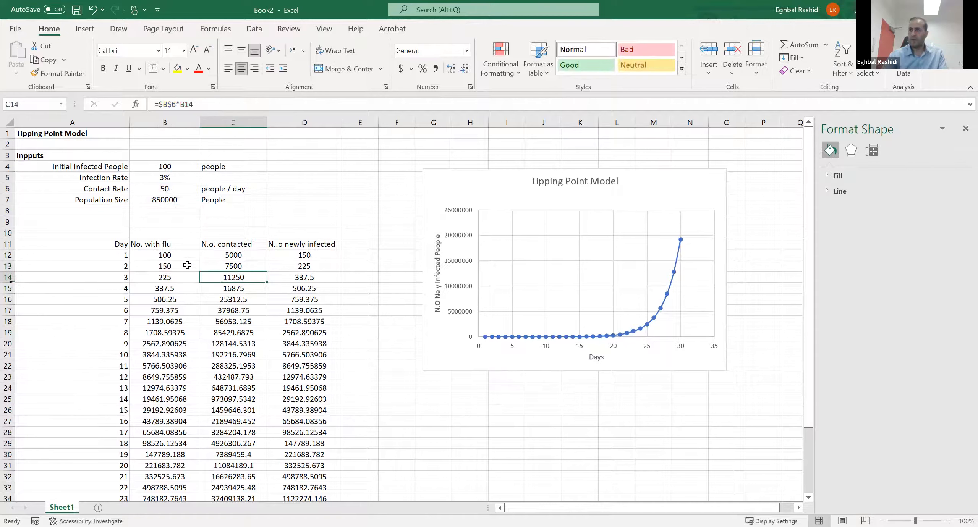
- Fill the day 2 formulas in B13:D13 down through day 30 in row 41
drag(184, 267, 284, 262)
drag(344, 271, 318, 467)
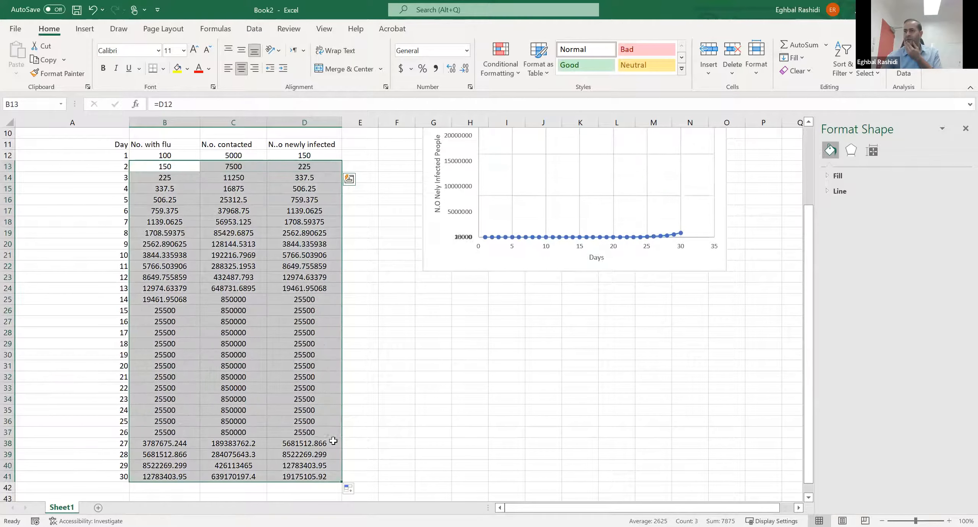
scroll(321, 402, up, 1)
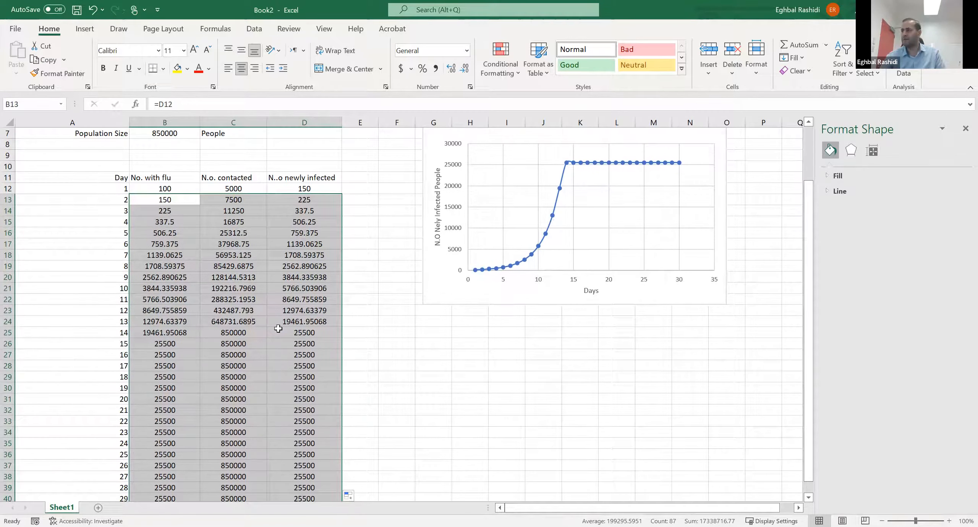
scroll(234, 332, up, 1)
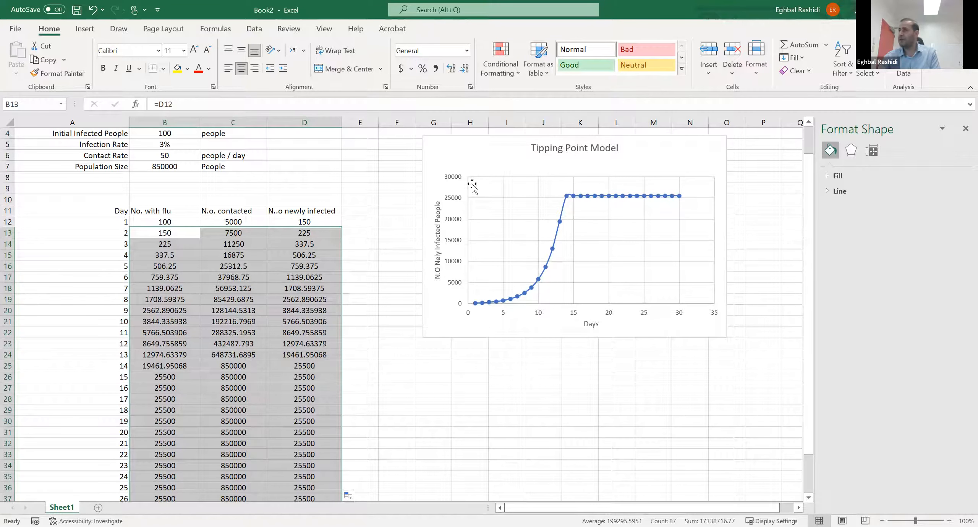
click(563, 387)
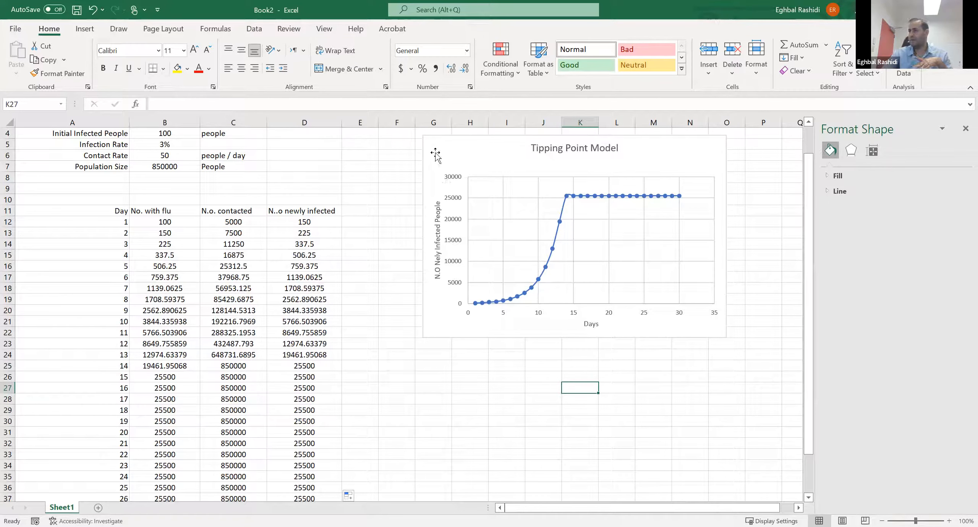
click(393, 308)
- Set the number of initial infected people in B4 to 50
scroll(372, 317, up, 1)
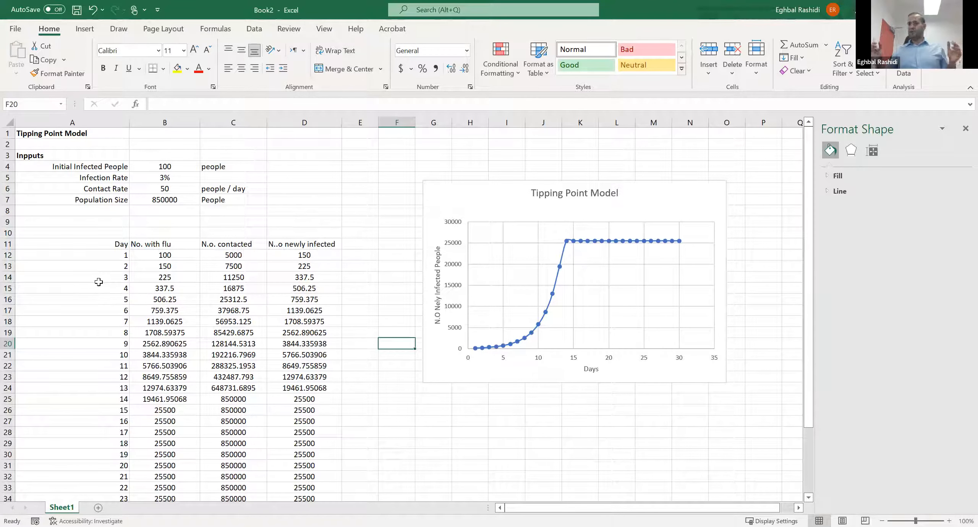
click(170, 168)
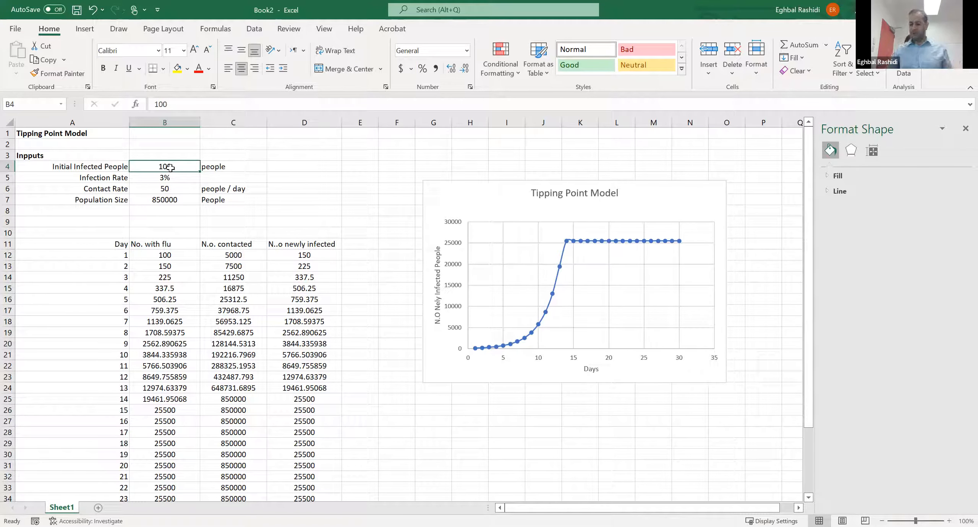
text(50)
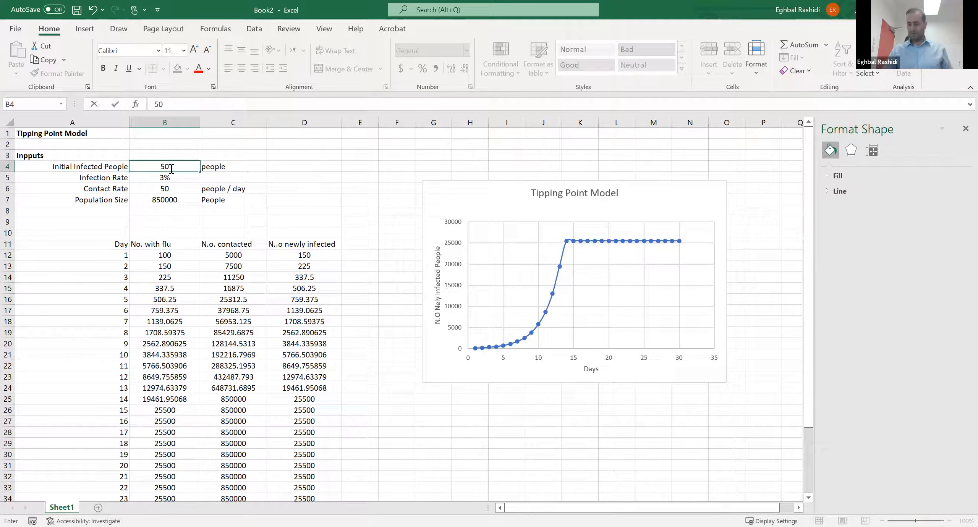
key(Return)
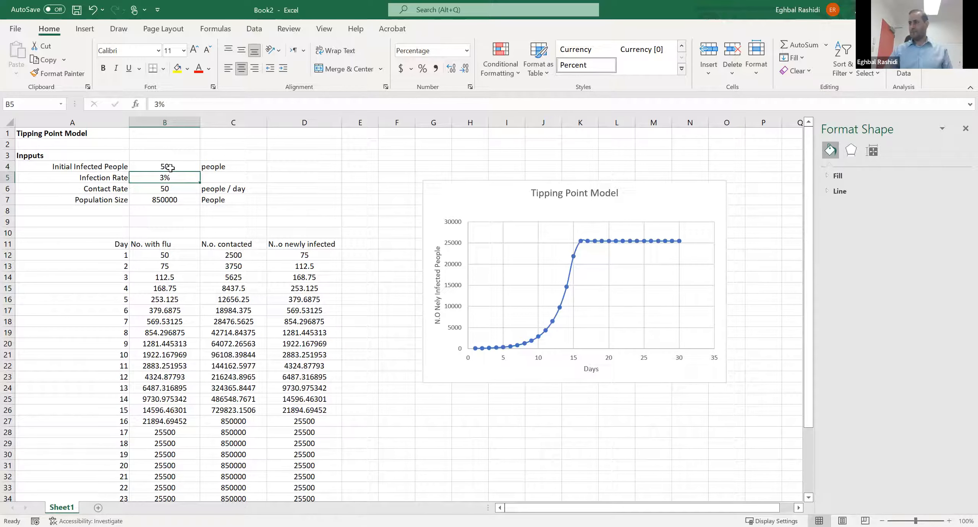
- Set the infection rate in B5 to 2%
click(170, 167)
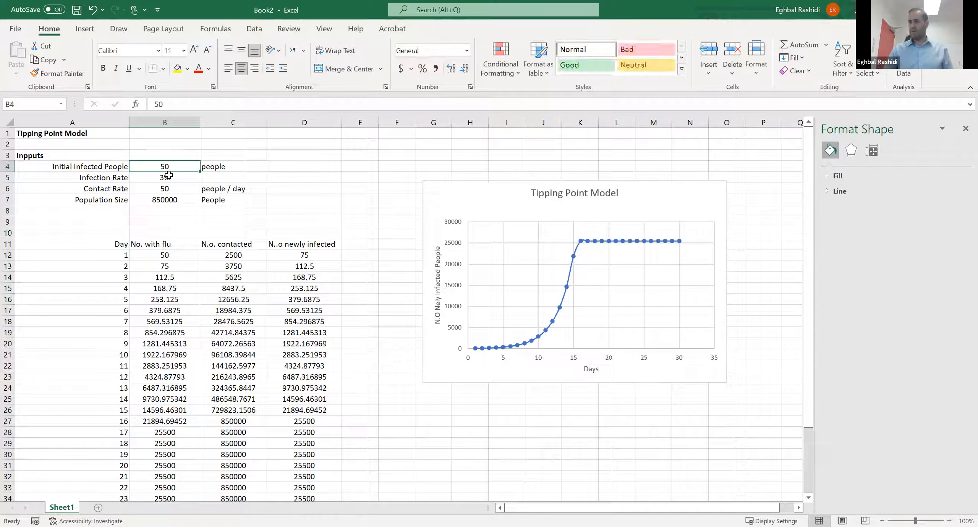
click(169, 177)
text(2)
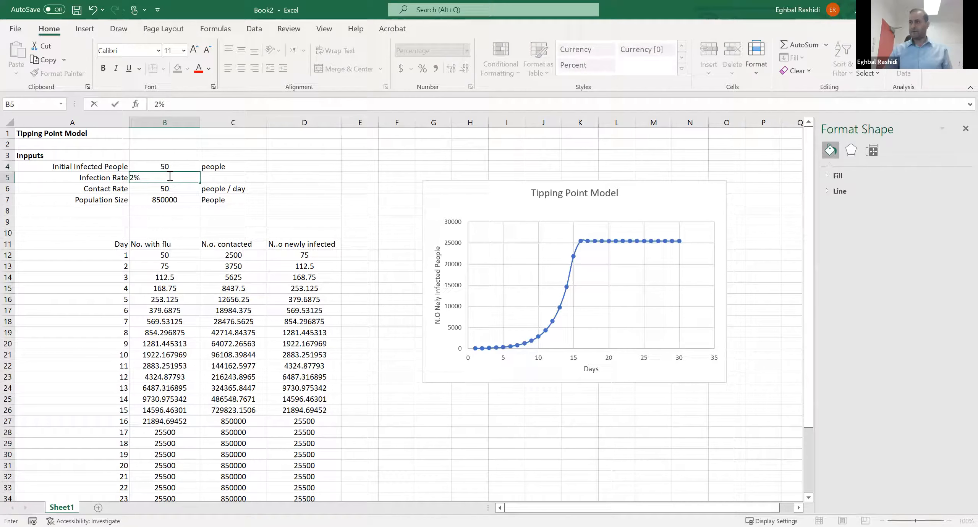
key(Return)
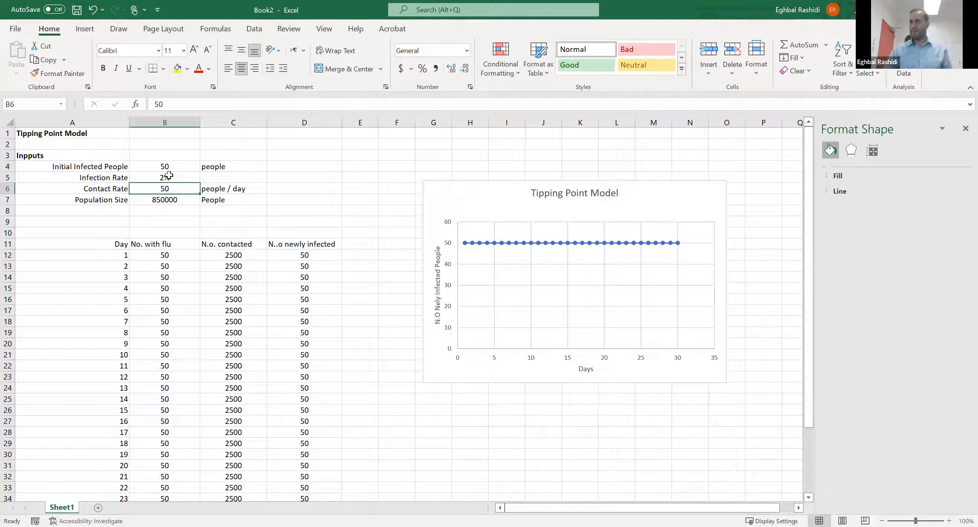
- Set the number of initial infected people in B4 to 100
click(171, 167)
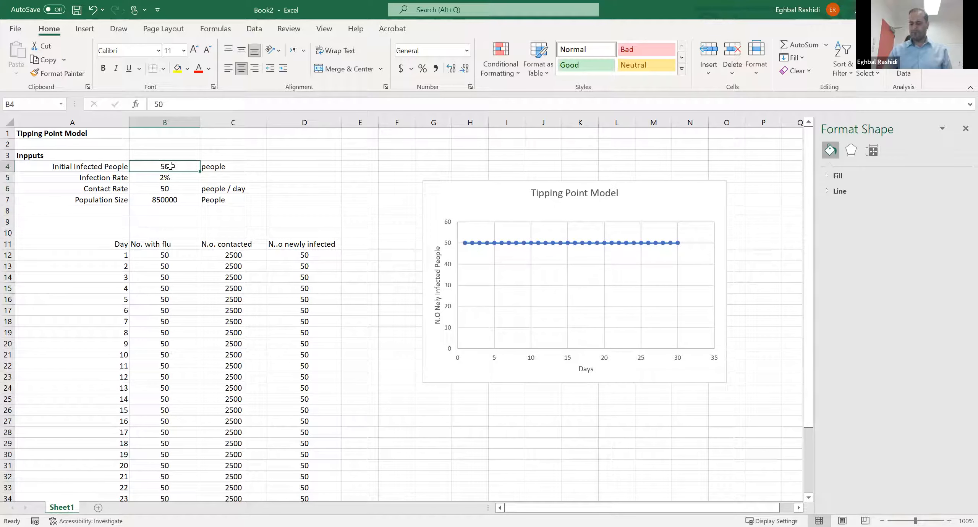
text(100)
key(Return)
- Set the contact rate in B6 to 51 people per day
click(173, 188)
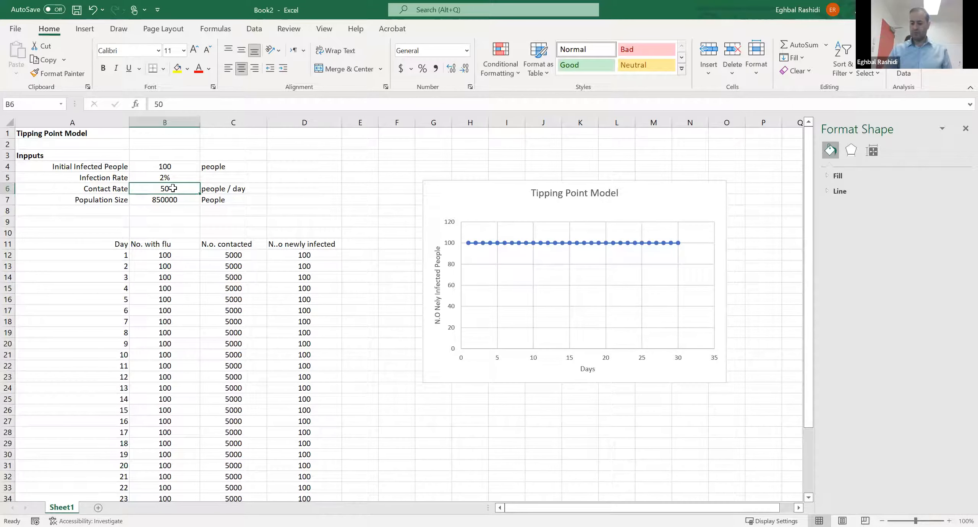
text(51)
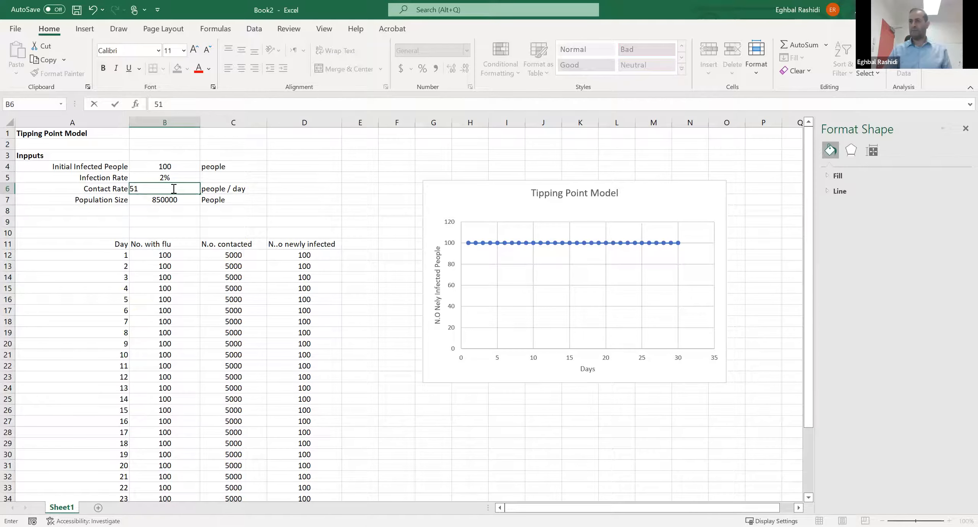
key(Return)
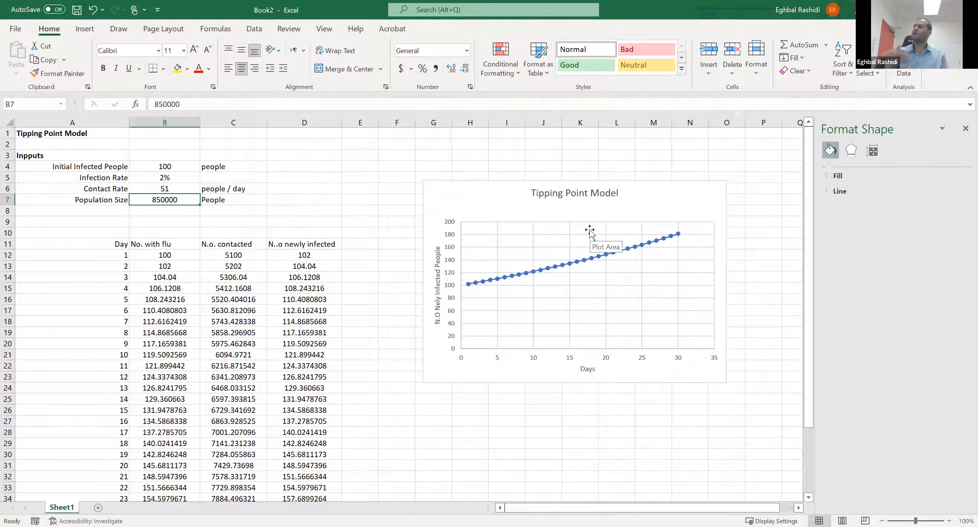
- Set the contact rate in B6 to 49 people per day and review the 30-day table
click(180, 186)
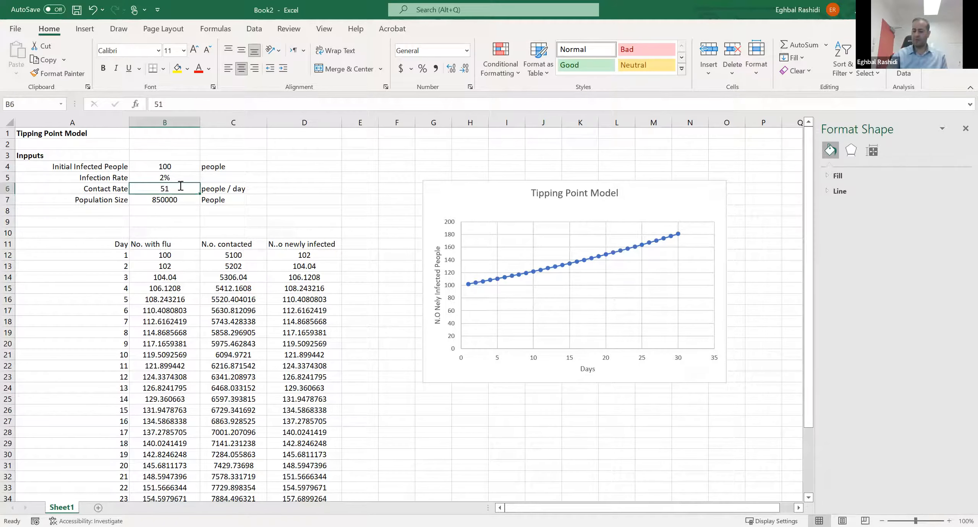
text(49)
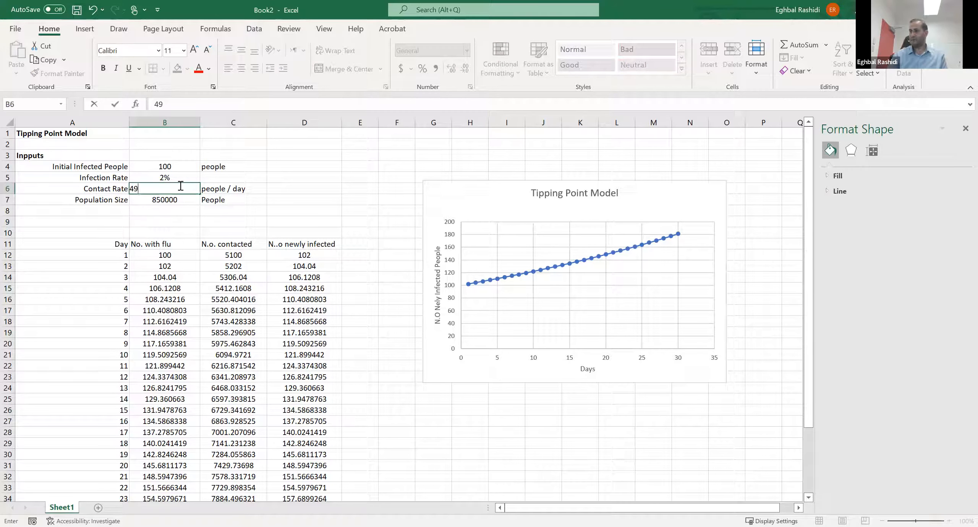
key(Escape)
key(Return)
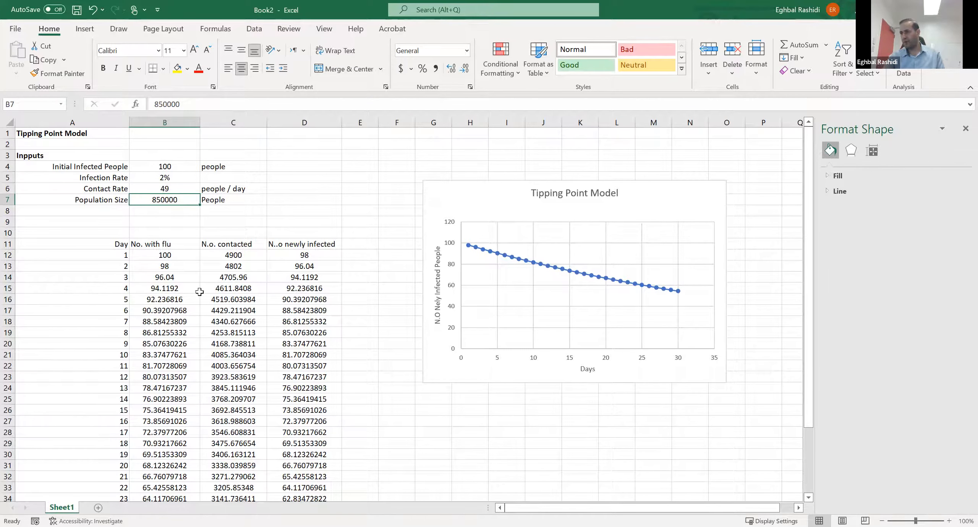
scroll(199, 292, down, 3)
scroll(202, 305, up, 3)
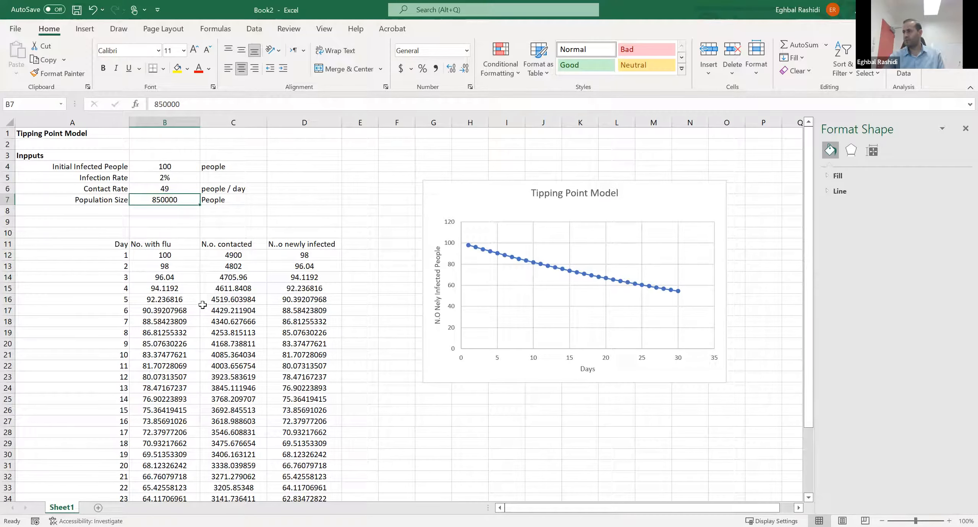
- Set the contact rate in B6 to 50 people per day
click(167, 189)
click(171, 180)
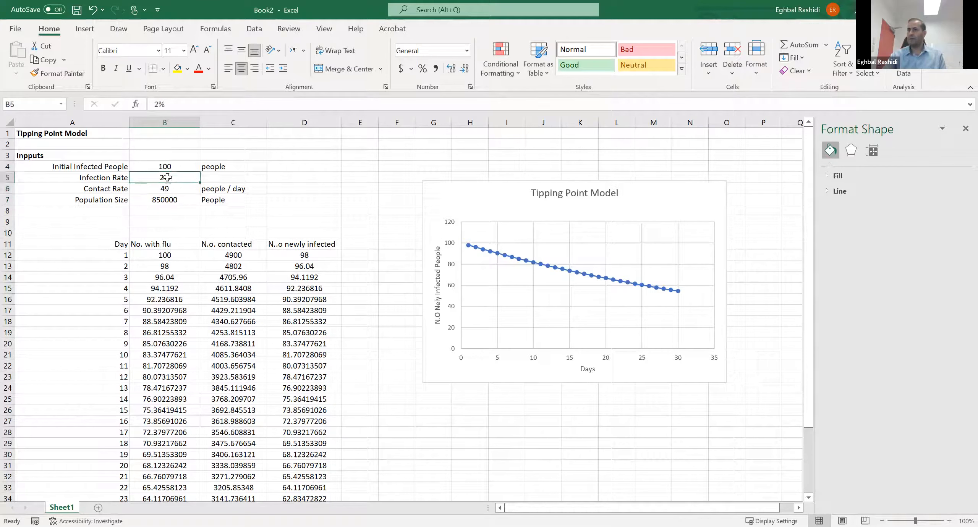
click(171, 186)
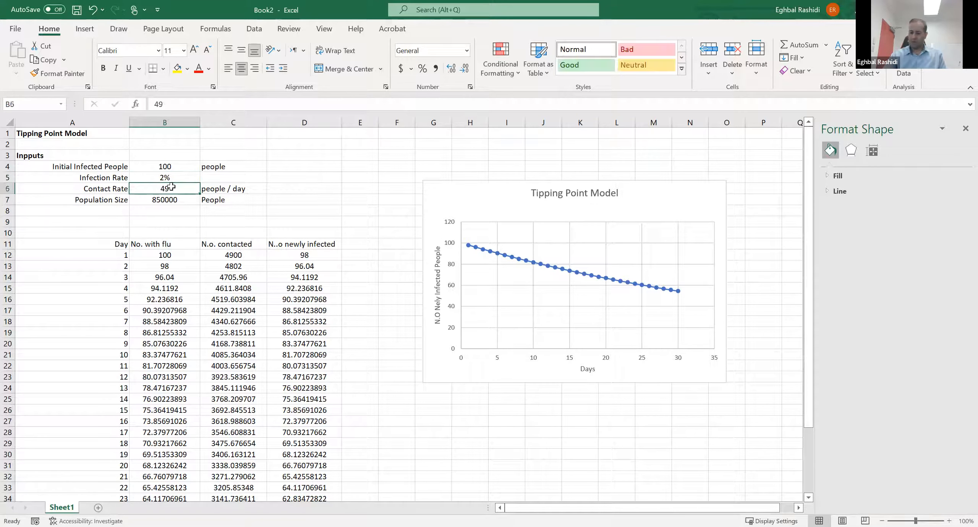
text(50)
key(Return)
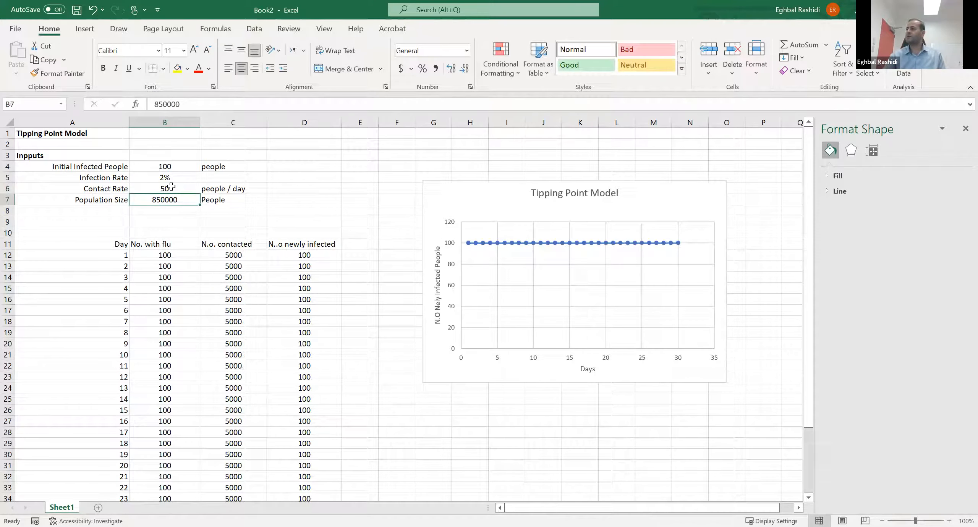
- Raise the infection rate in B5 slightly above 2%
click(167, 177)
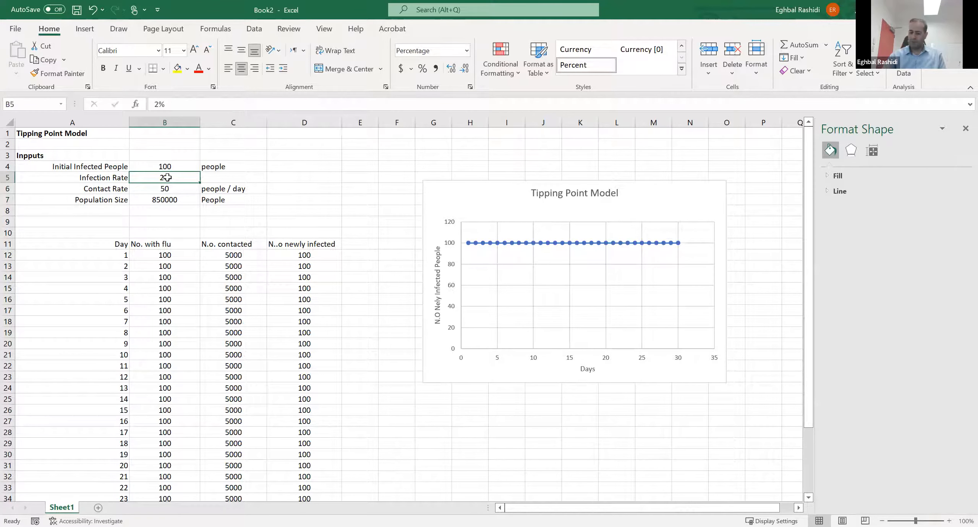
double_click(167, 177)
key(Return)
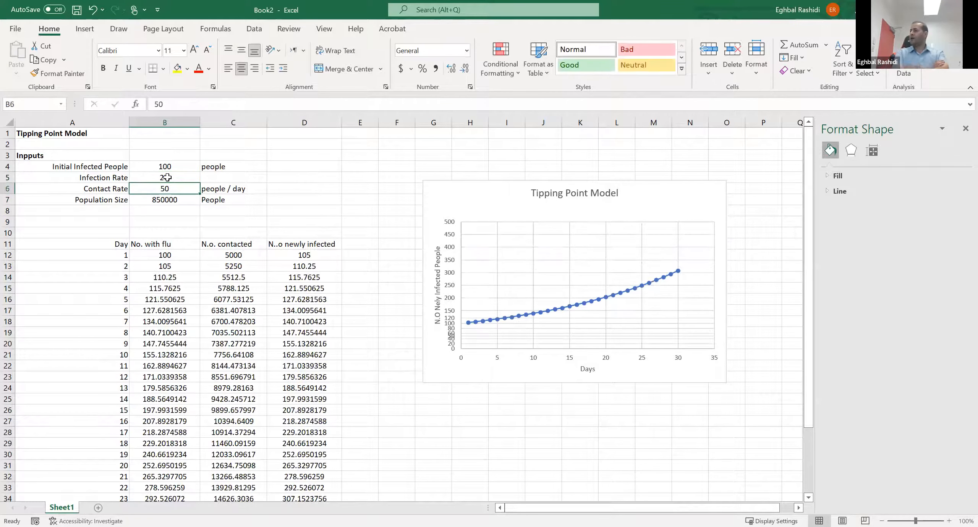
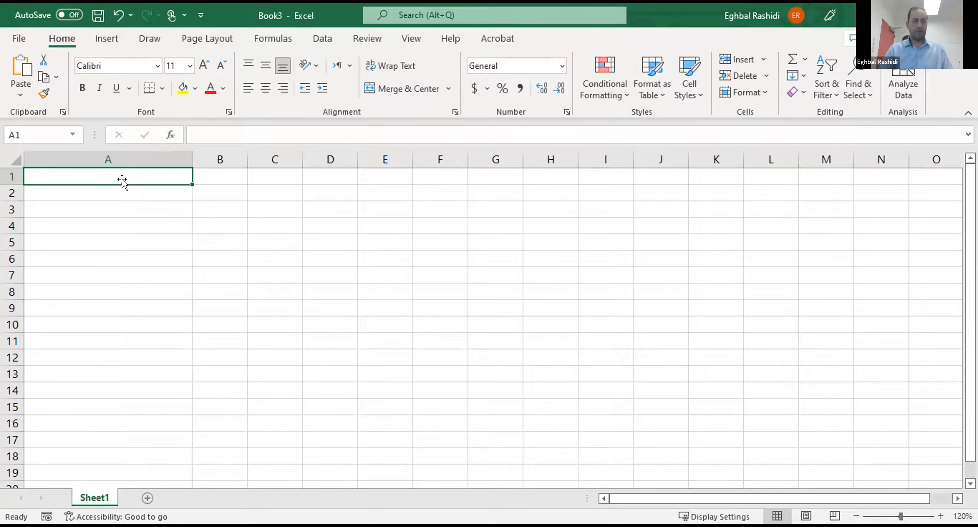
- Enter the title "Simple Profit Model" in A1 and make it bold
text(Simple Pro)
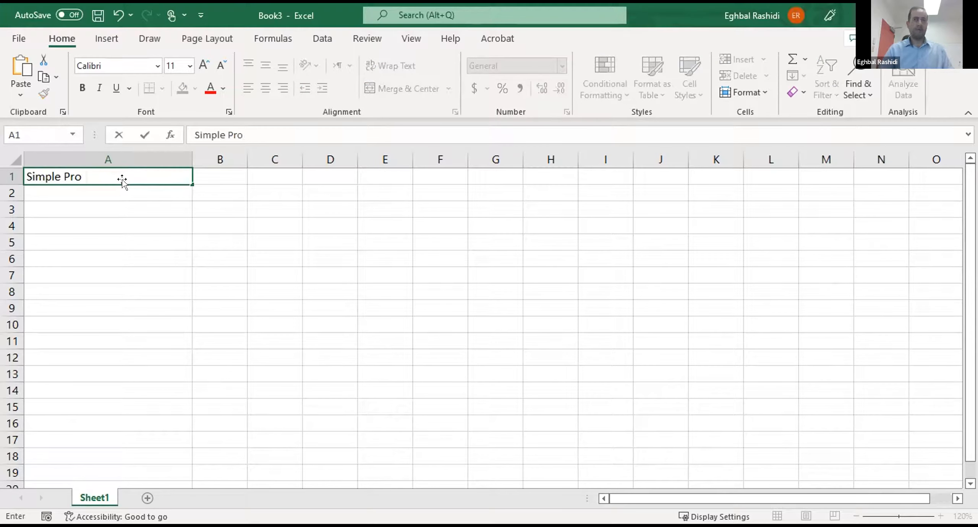
text(fit Mode)
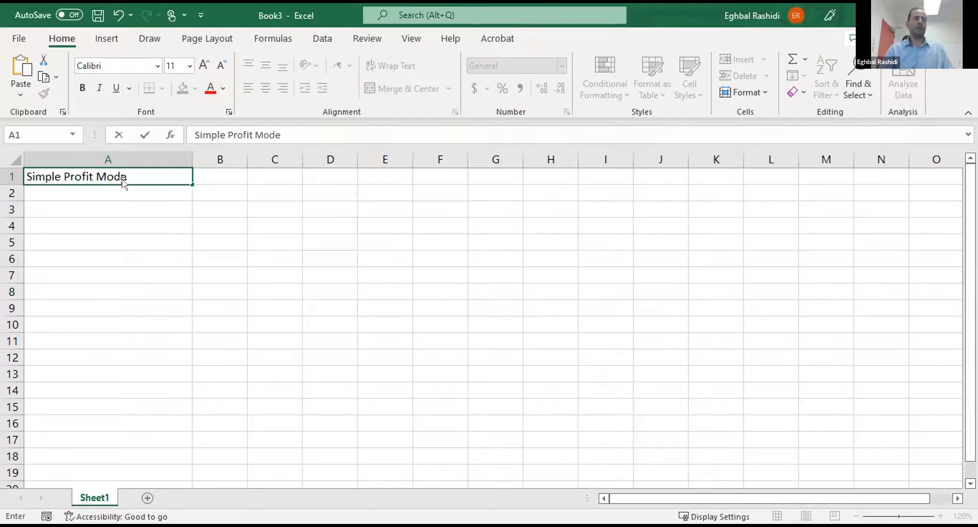
key(Return)
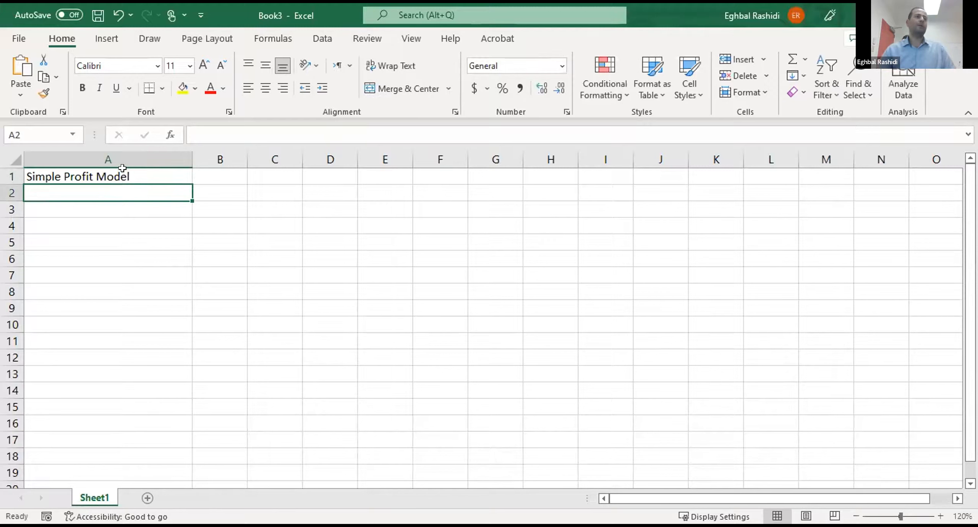
click(123, 180)
click(82, 87)
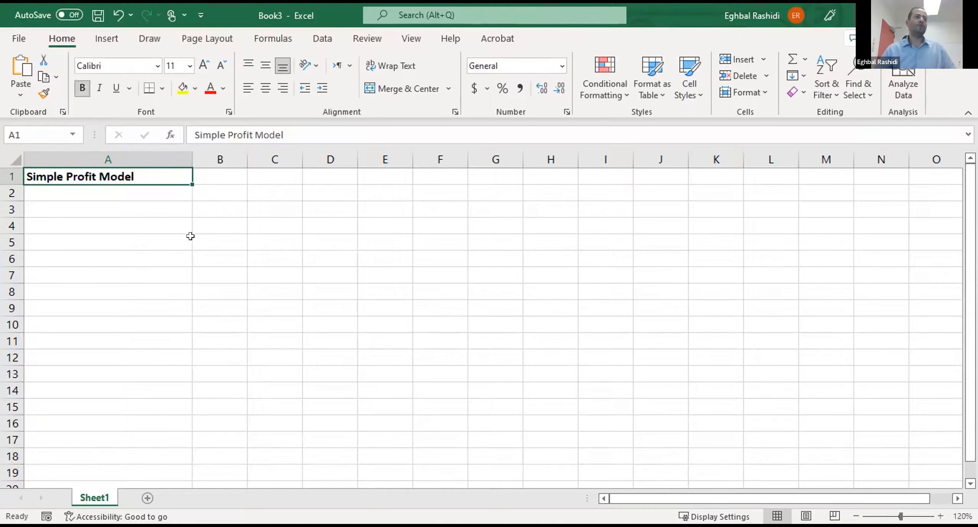
click(194, 238)
click(179, 270)
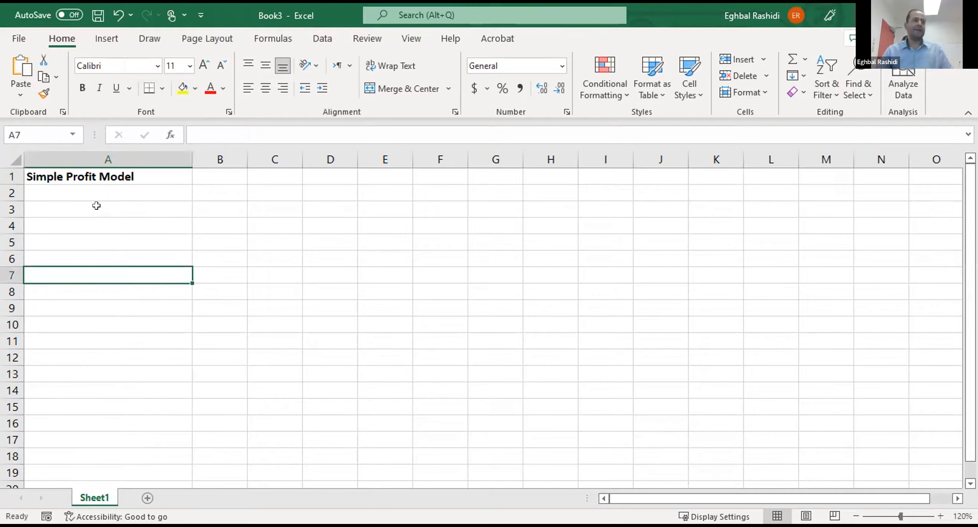
- Add the section heading "Inputs" in A4 and make it bold
click(99, 225)
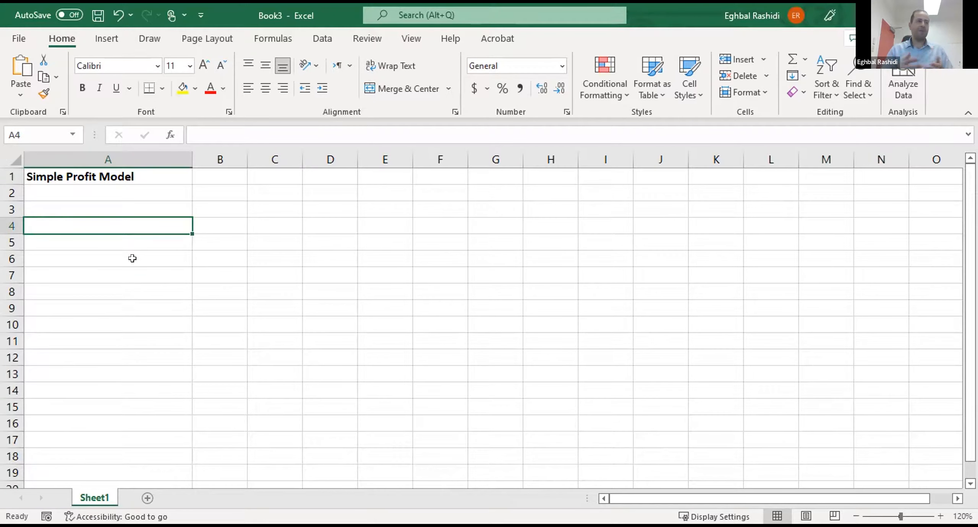
text(In)
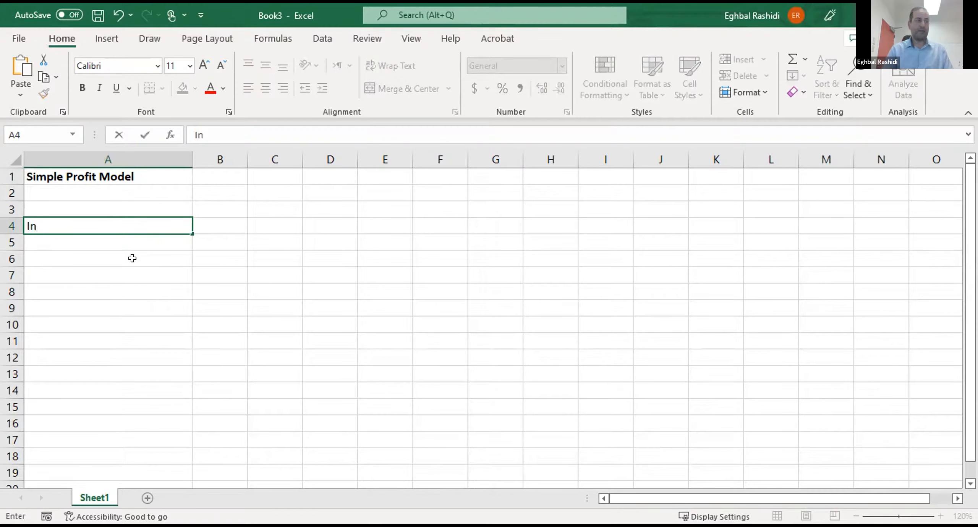
text(pu)
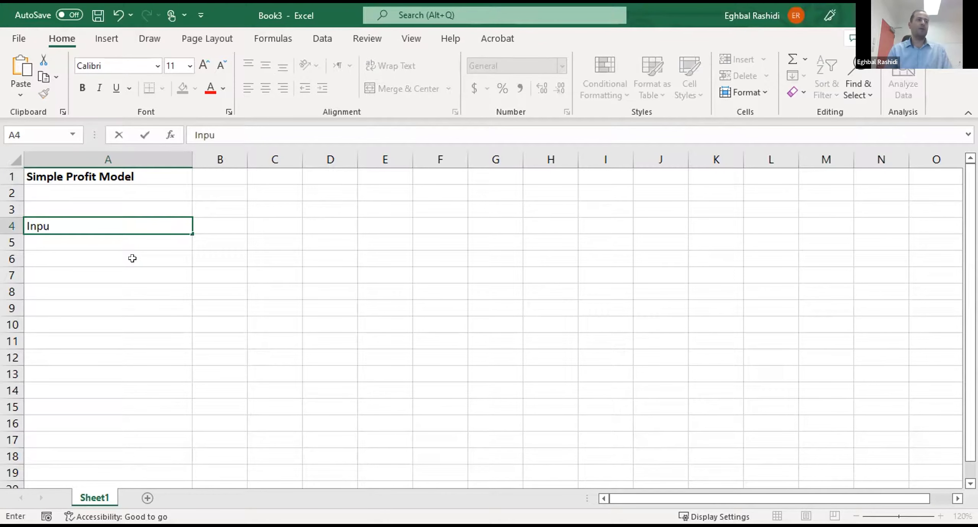
text(ts)
key(Return)
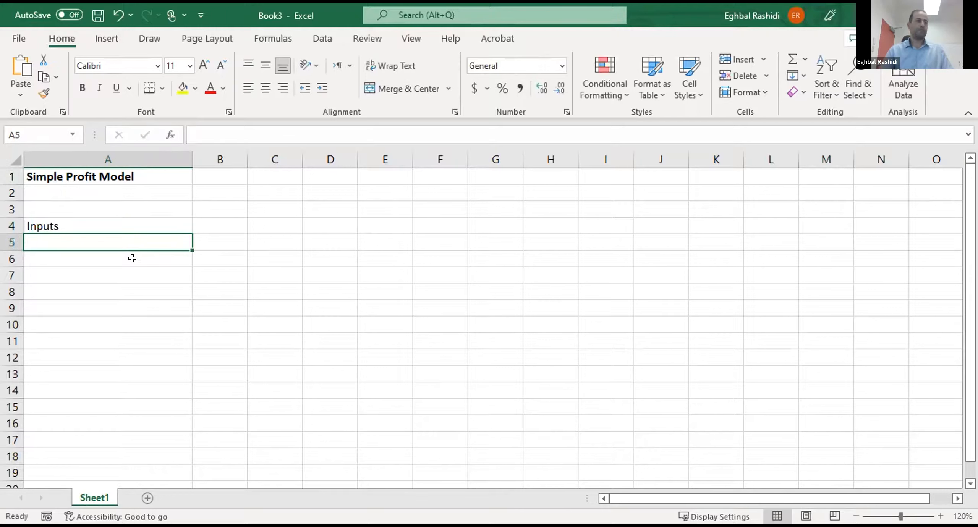
click(132, 221)
click(82, 88)
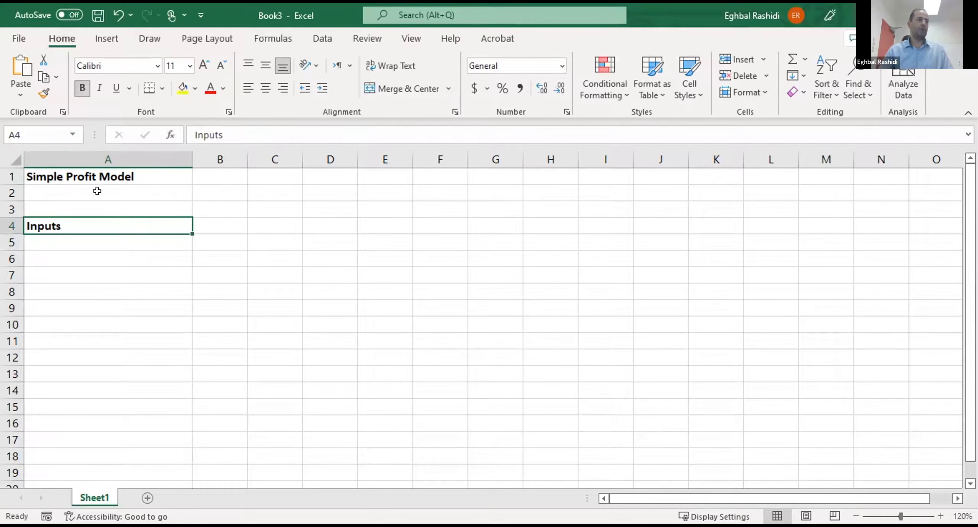
- Enter the label "Selling Price" in A5 and right-align the label cells A5:A10
key(Down)
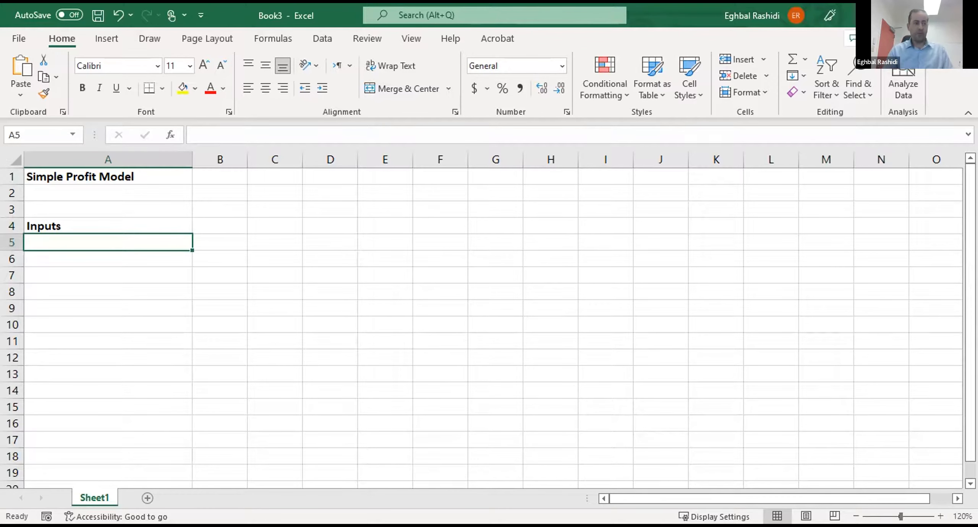
text(Selling Price)
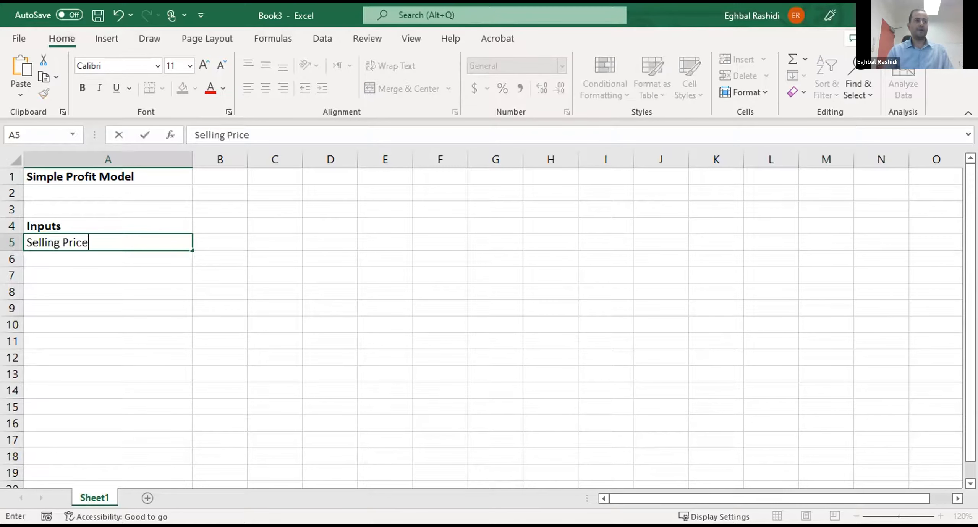
key(Return)
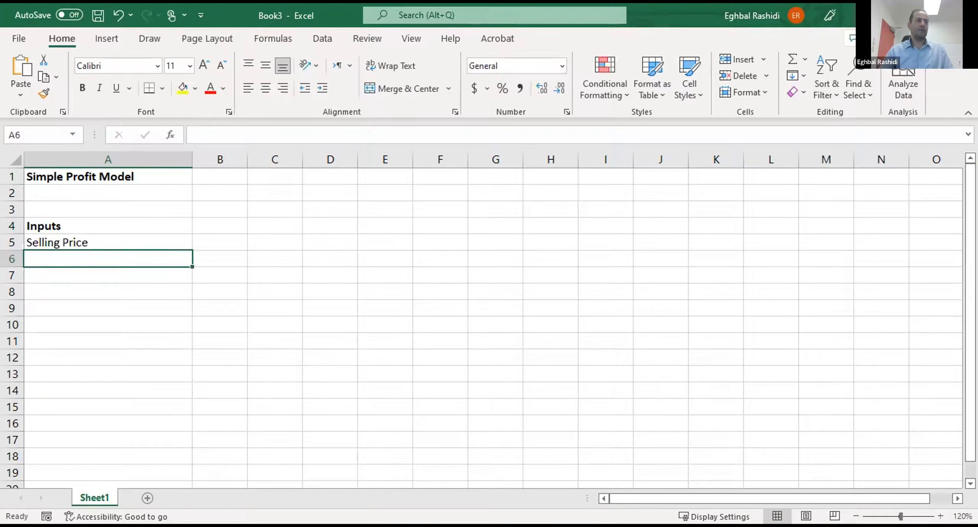
drag(130, 237, 126, 325)
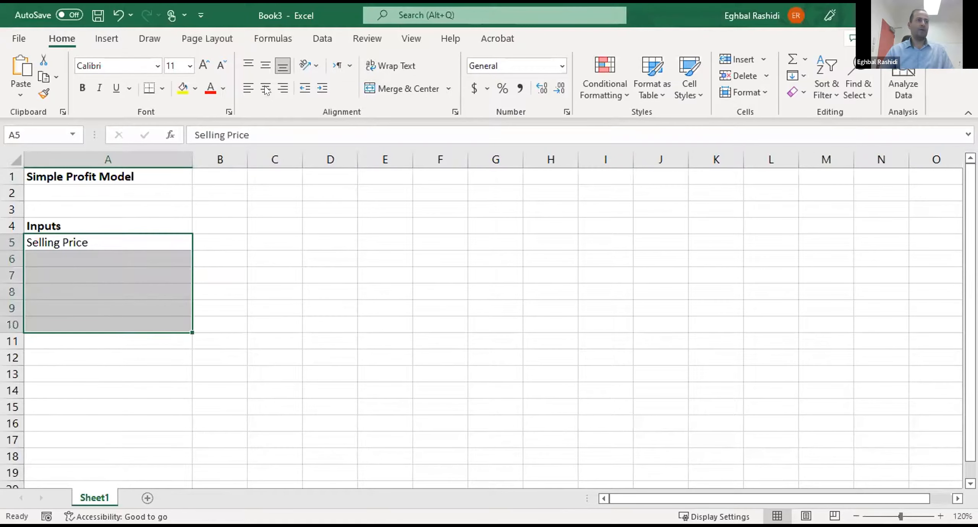
click(142, 253)
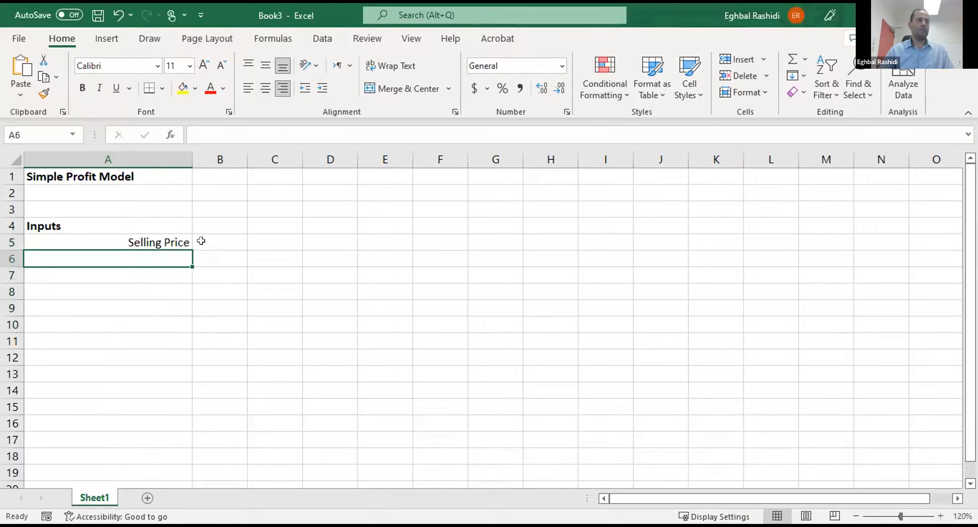
- Set the selling price in B5 to $30
click(225, 240)
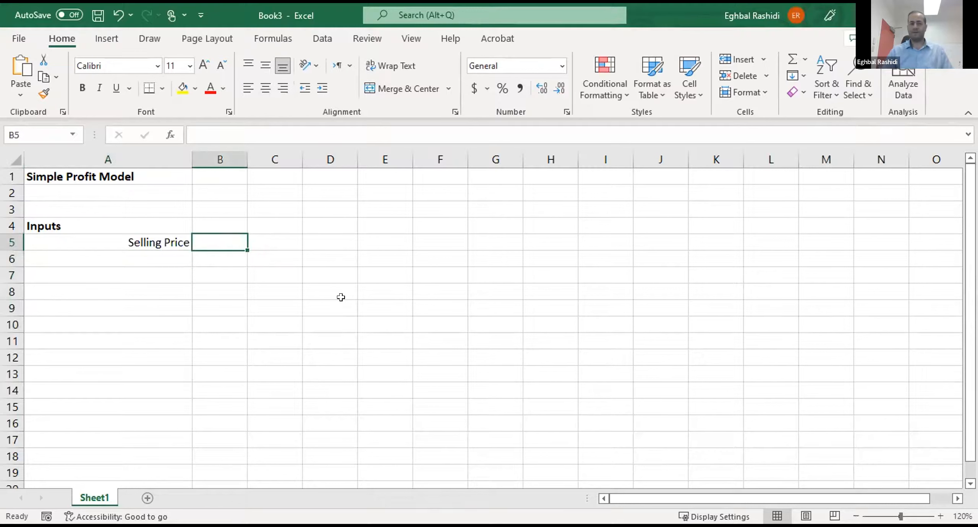
text($)
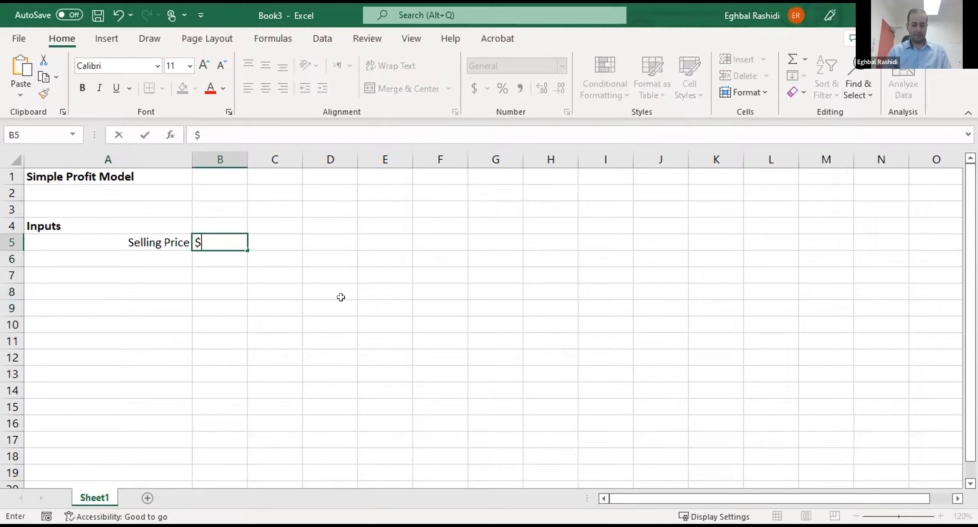
text(30)
key(Return)
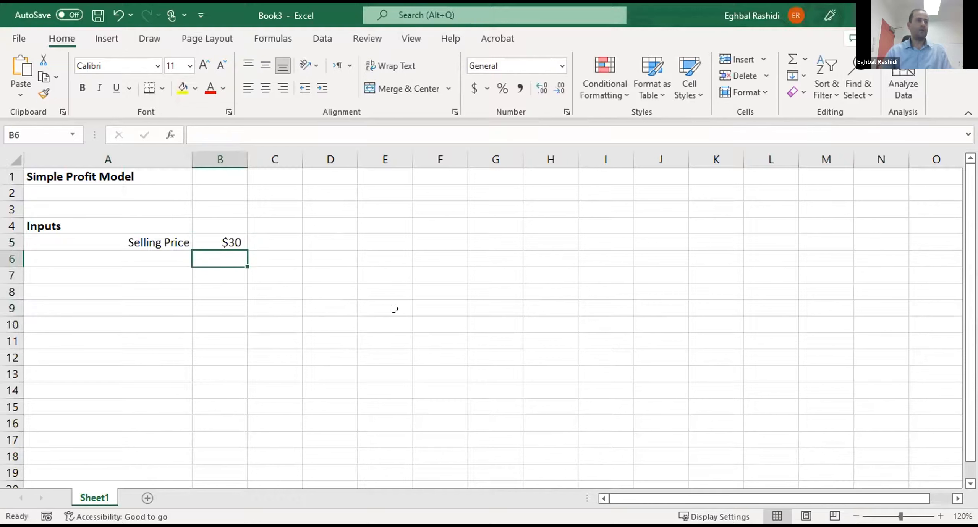
- Add the label "Unit Cost" in A6 with a value of $14 in B6
click(180, 257)
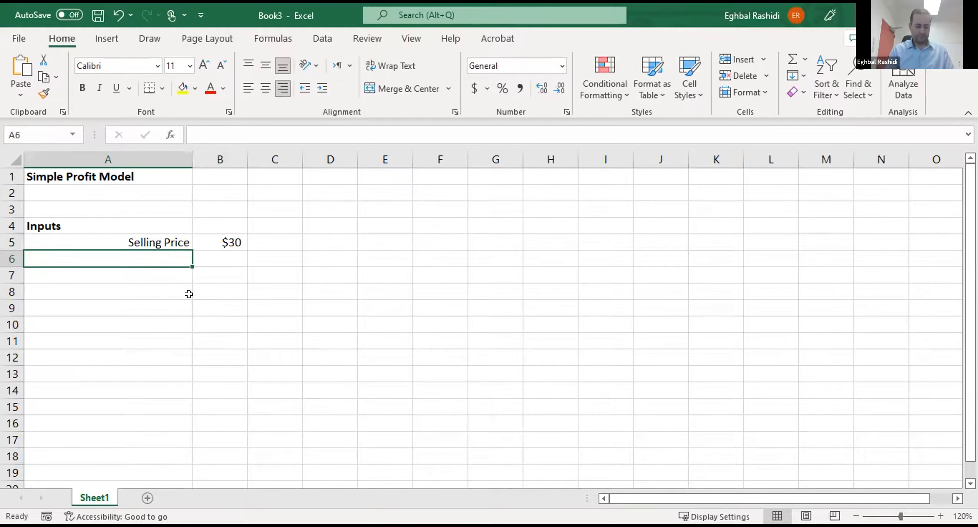
text(Unit Cost)
key(Return)
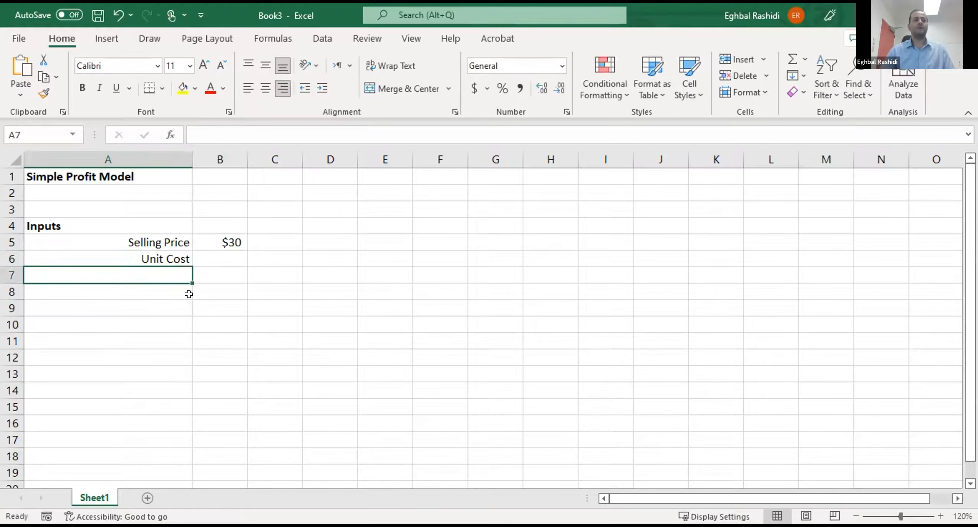
click(231, 258)
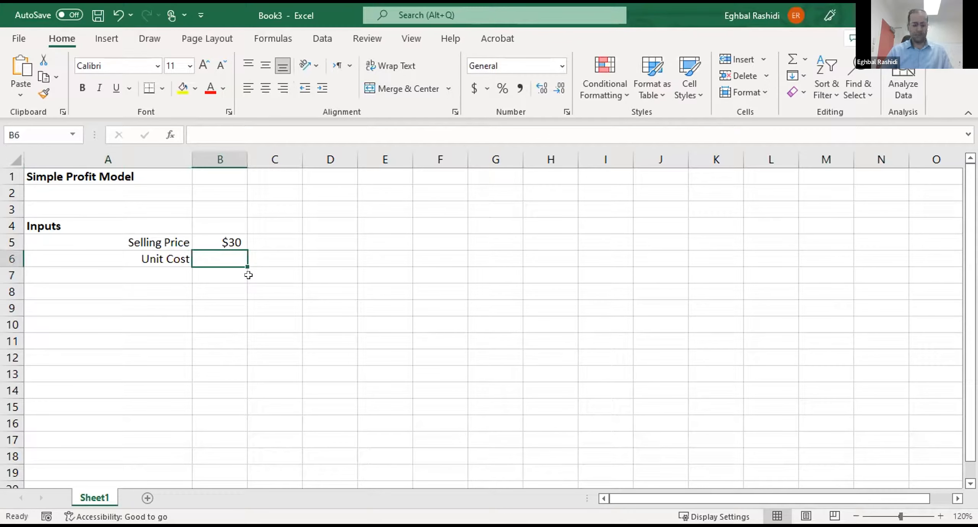
text($1)
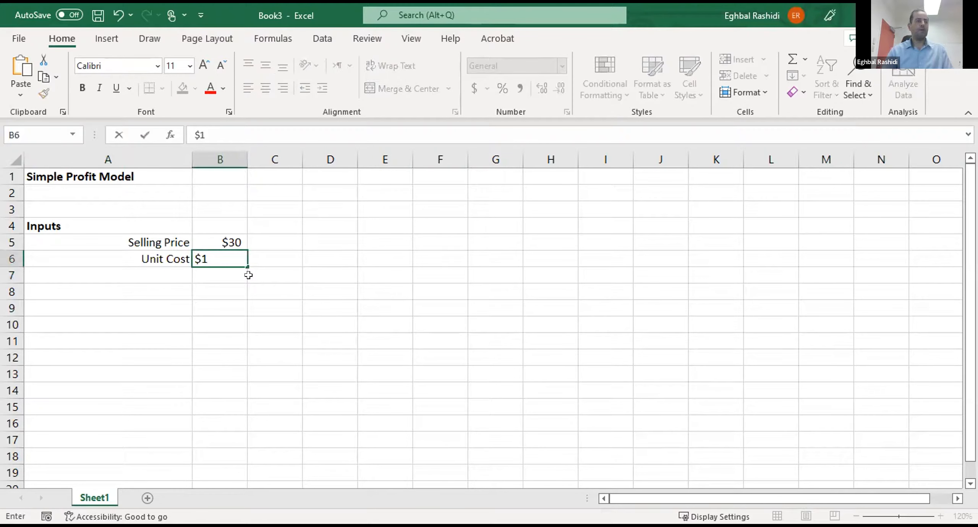
text(4)
key(Return)
- Add the label "Fixed Cost" in A7 with a value of $10,000 in B7
click(143, 275)
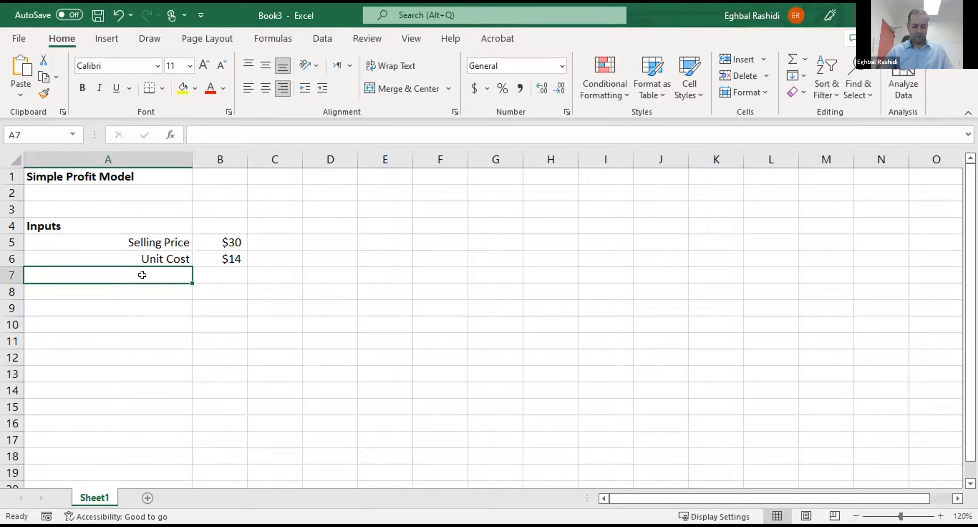
text(Fixe)
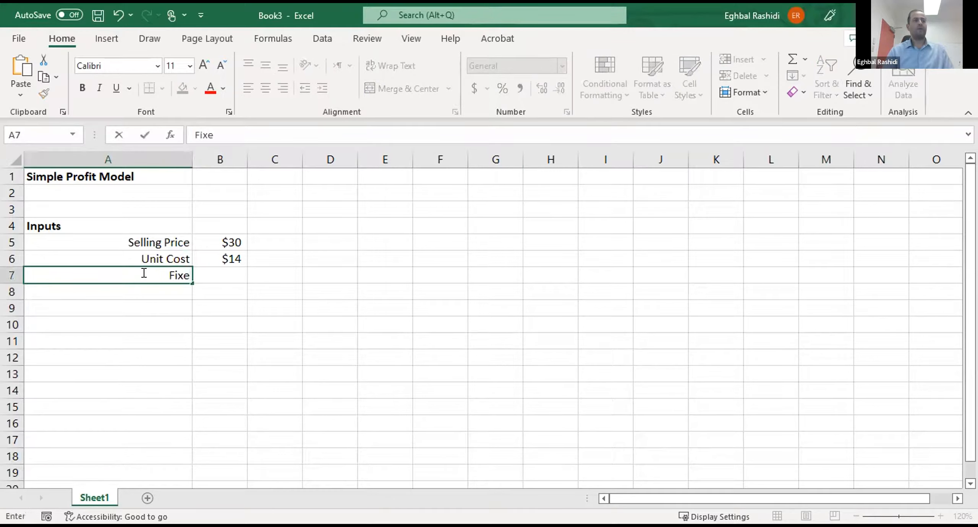
text(d Cost)
key(Return)
click(222, 273)
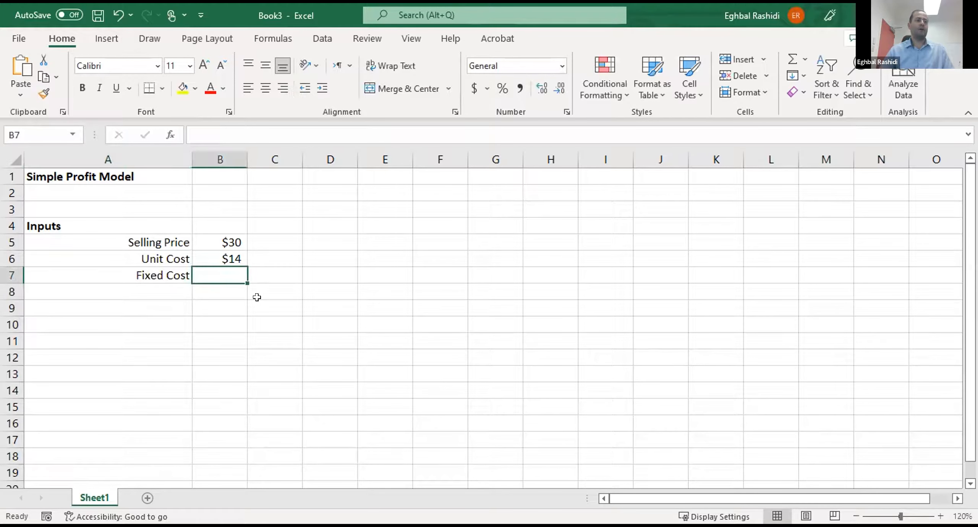
text($10000)
key(Return)
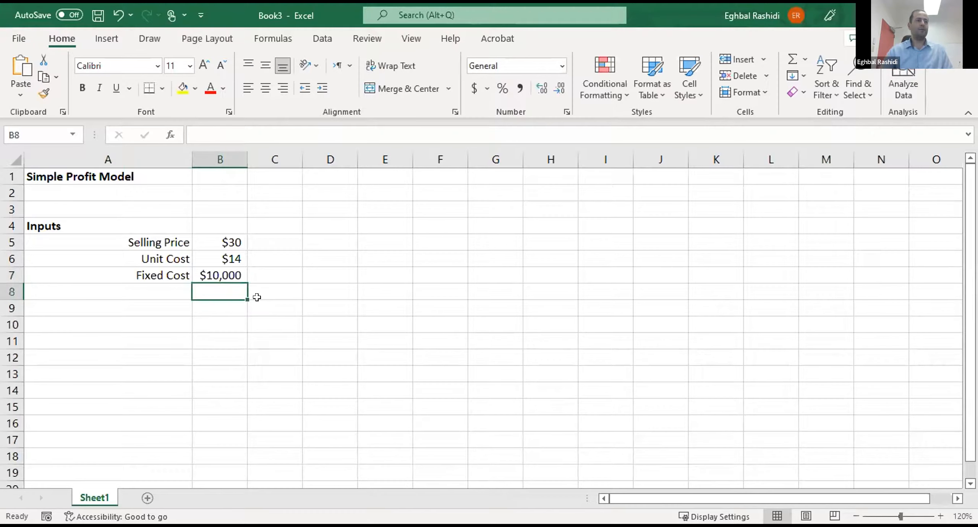
- Add the label "Demand" in A8 with a value of 1000 in B8
click(149, 290)
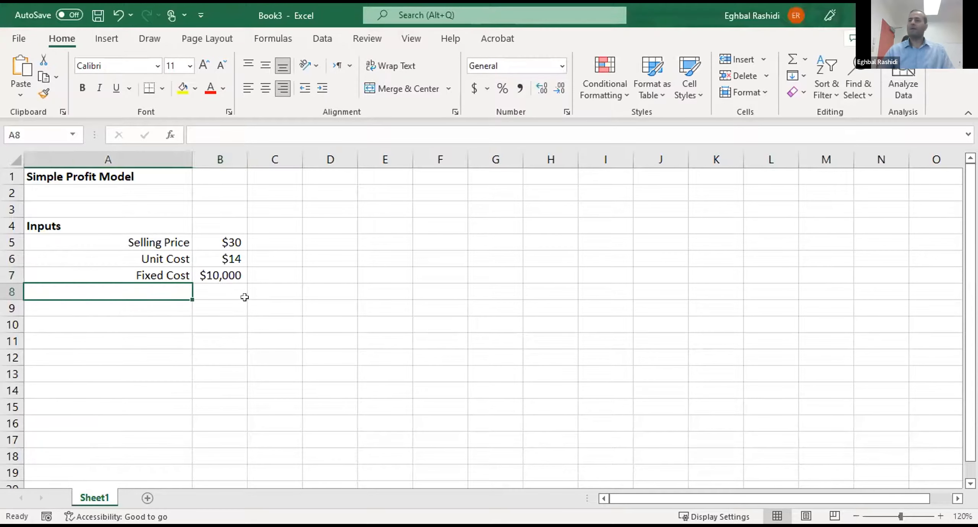
text(Dema)
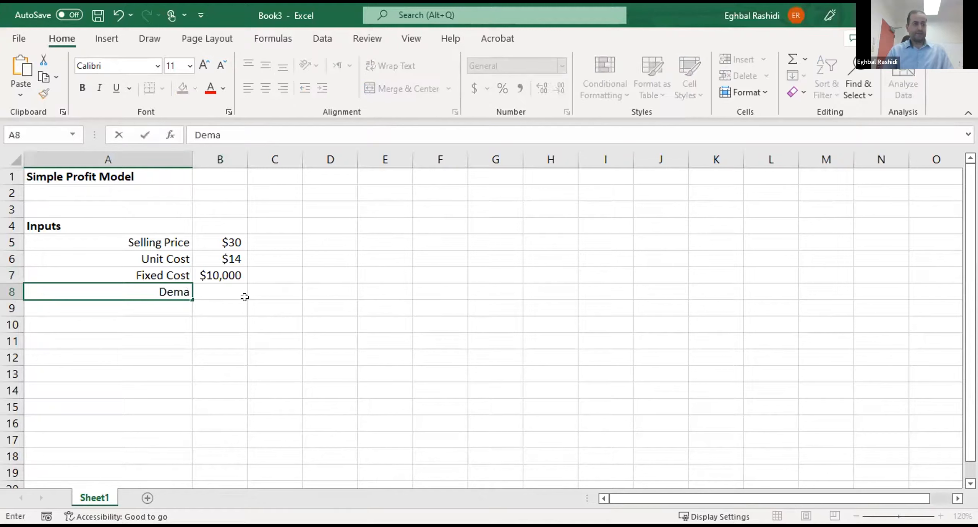
text(nd)
key(Tab)
text(100)
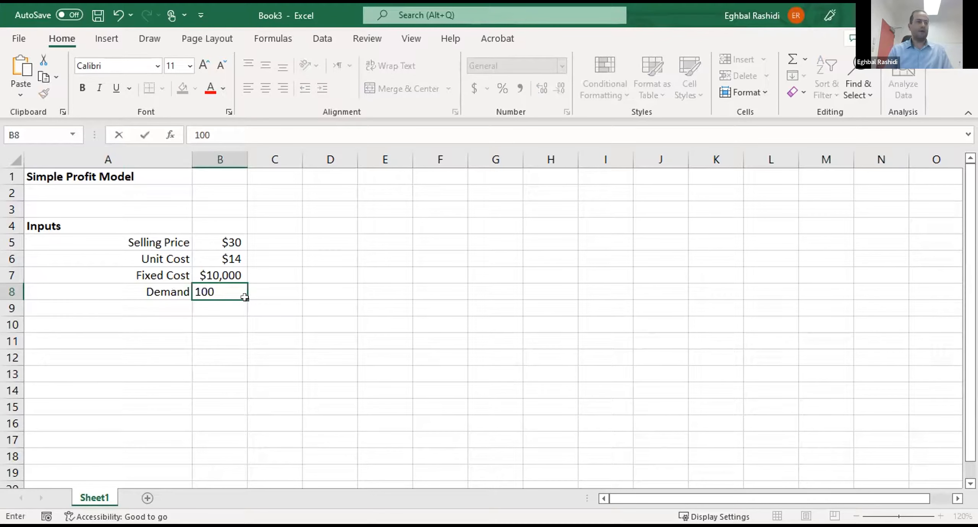
key(Return)
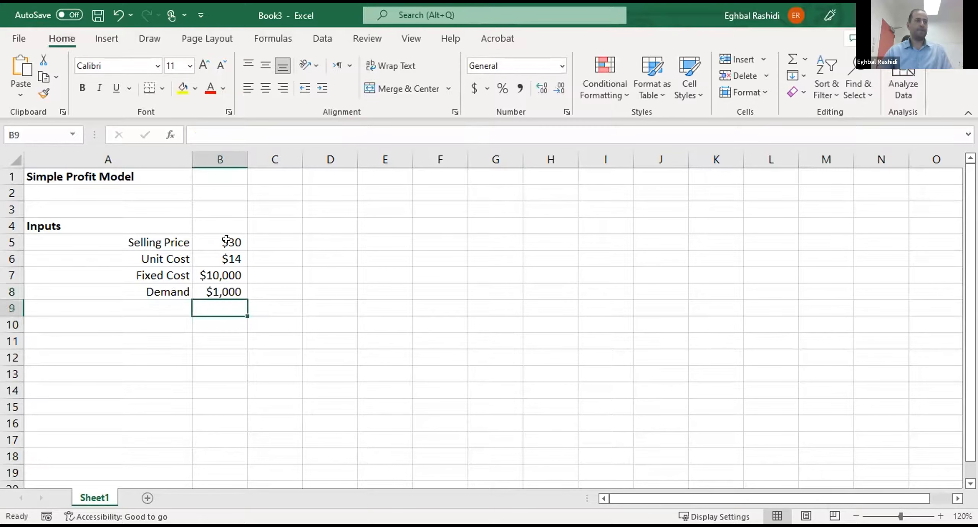
- Center the input values in B5:B8
drag(229, 244, 226, 286)
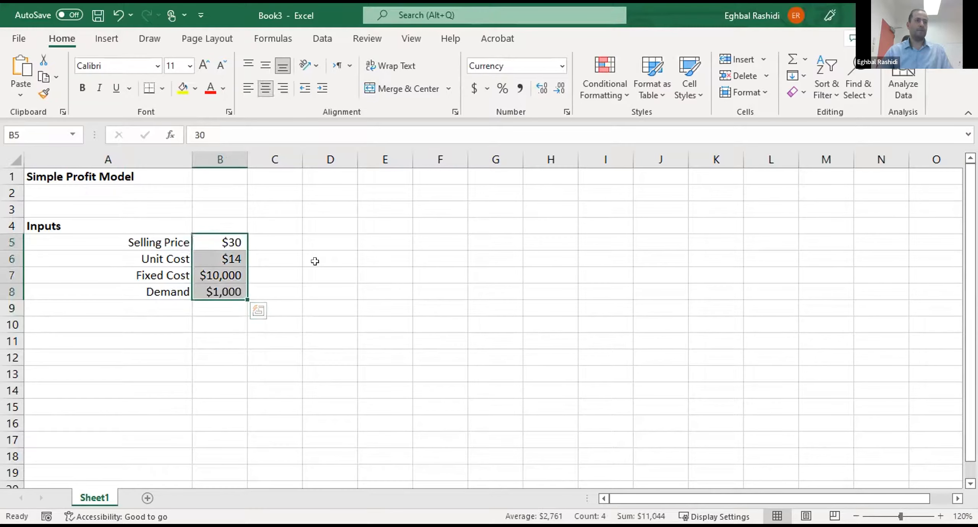
key(ctrl+e)
click(316, 273)
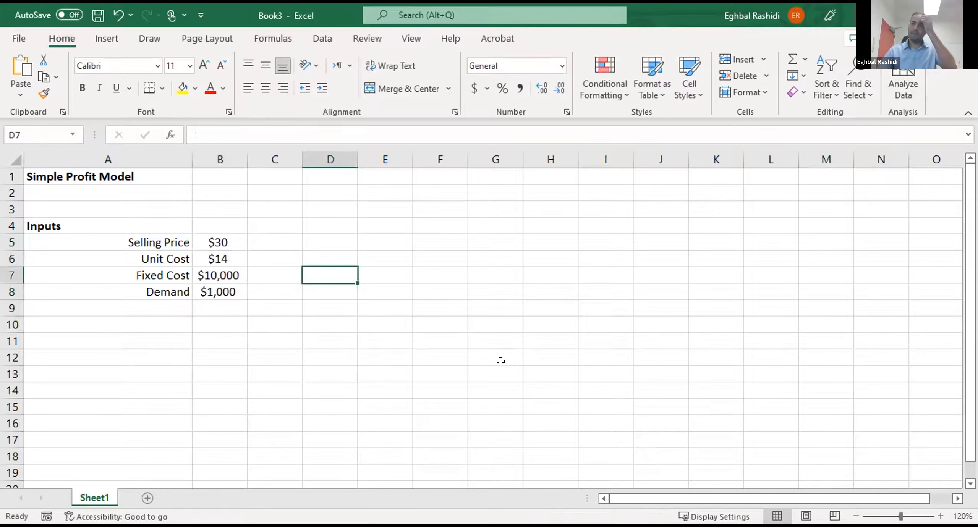
click(525, 401)
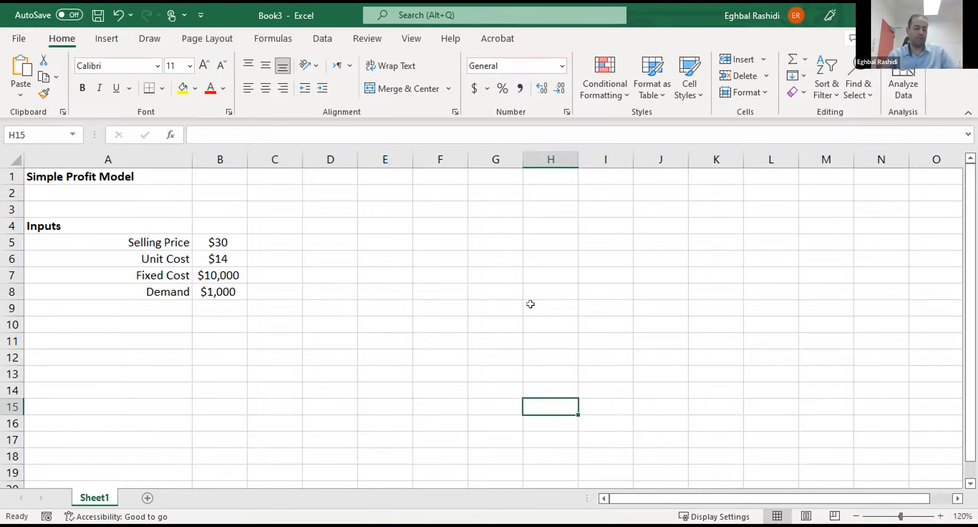
click(487, 240)
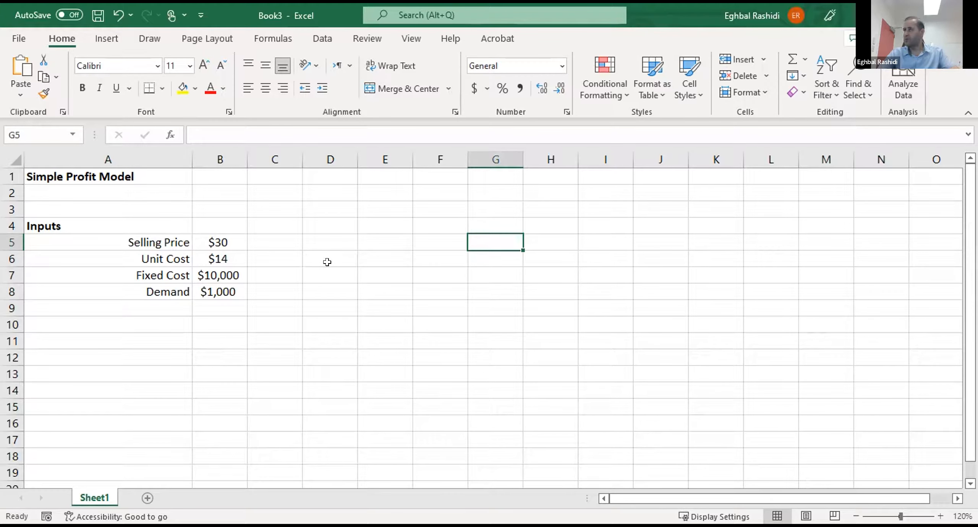
click(399, 273)
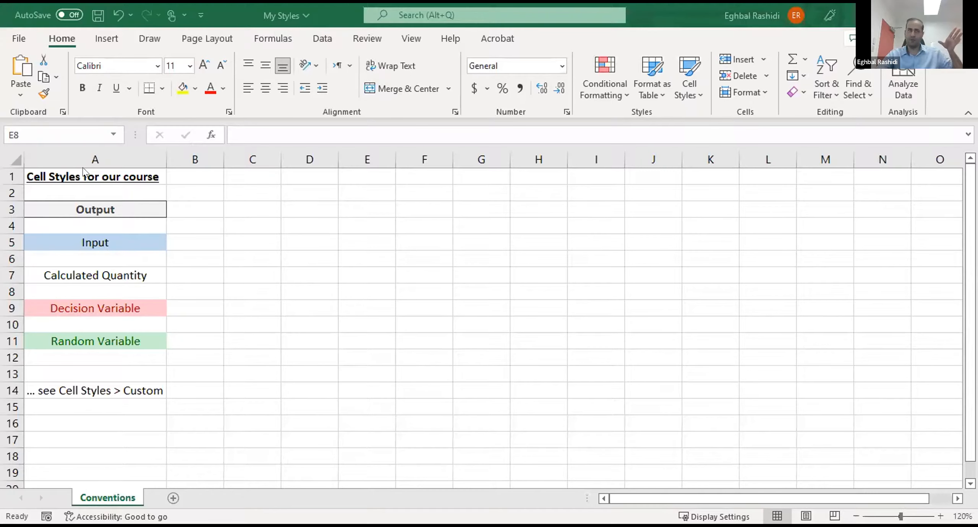
- Examine the course's cell style samples for Output, Input, Calculated Quantity, Decision Variable and Random Variable in the My Styles workbook
click(76, 388)
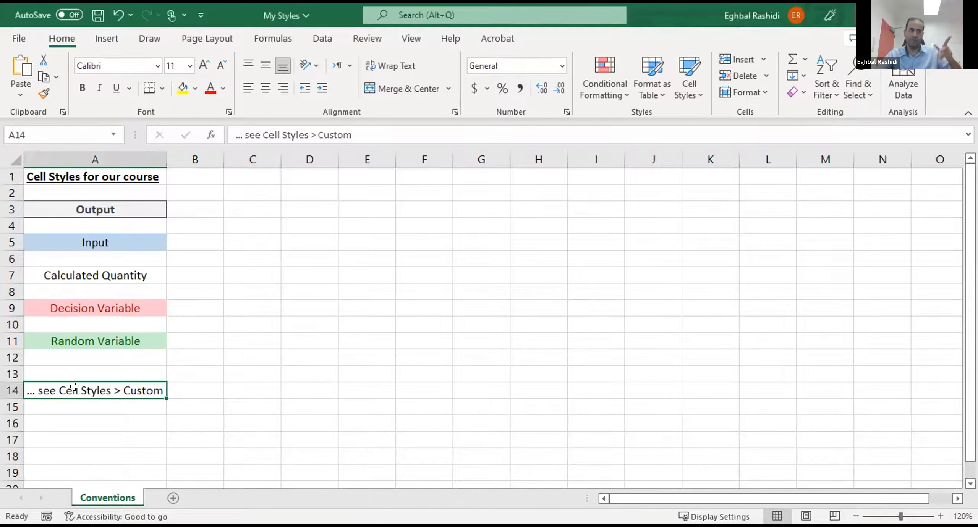
click(260, 388)
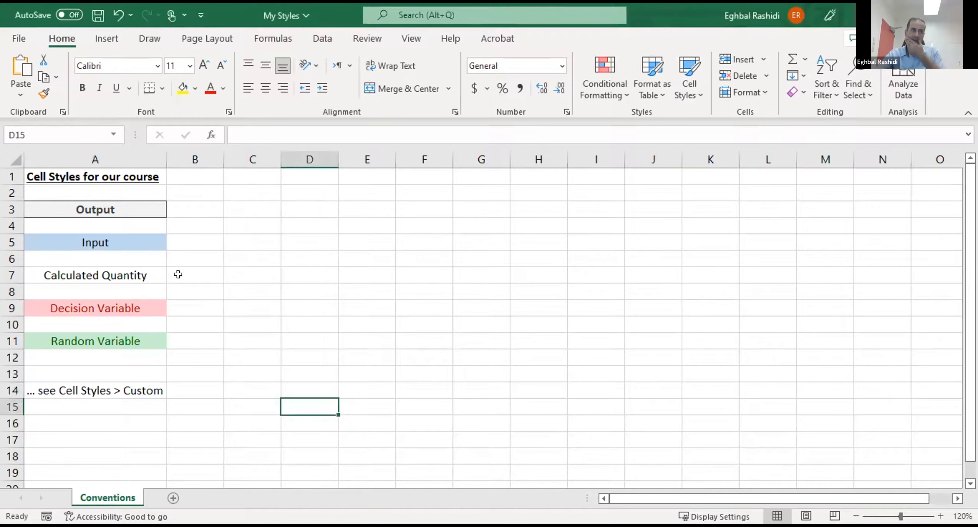
click(97, 203)
click(120, 239)
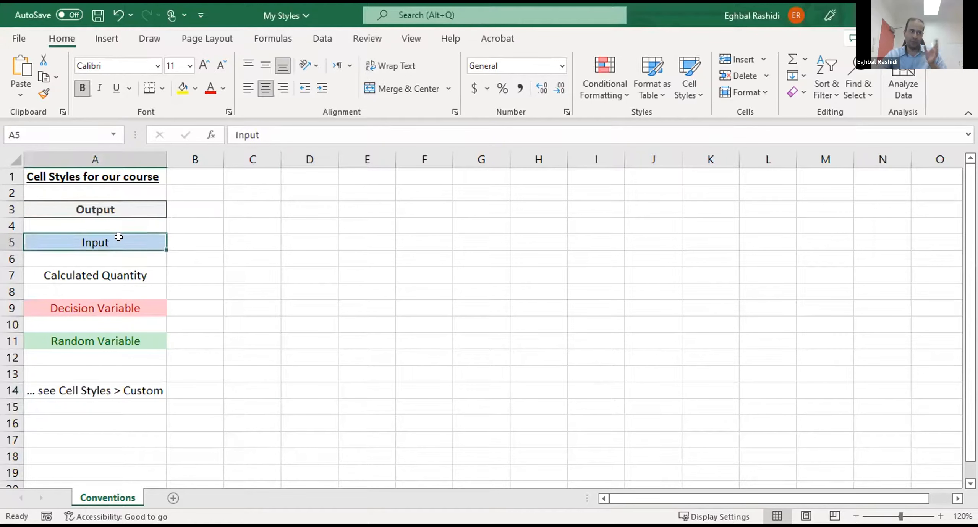
click(96, 270)
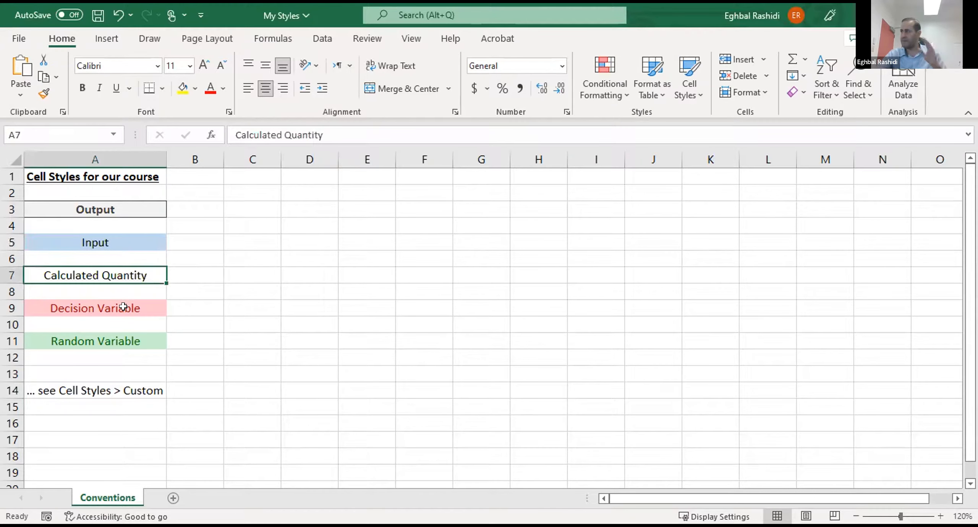
click(136, 309)
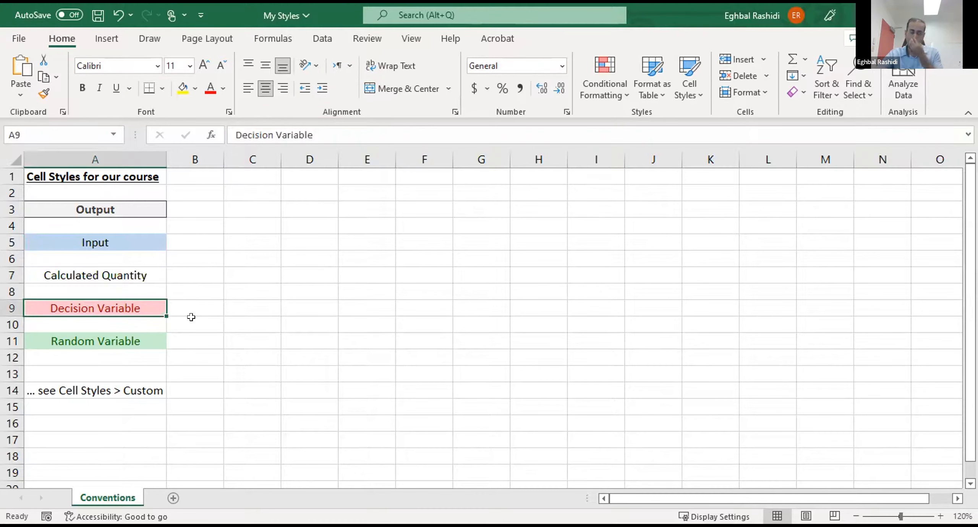
click(137, 336)
click(339, 340)
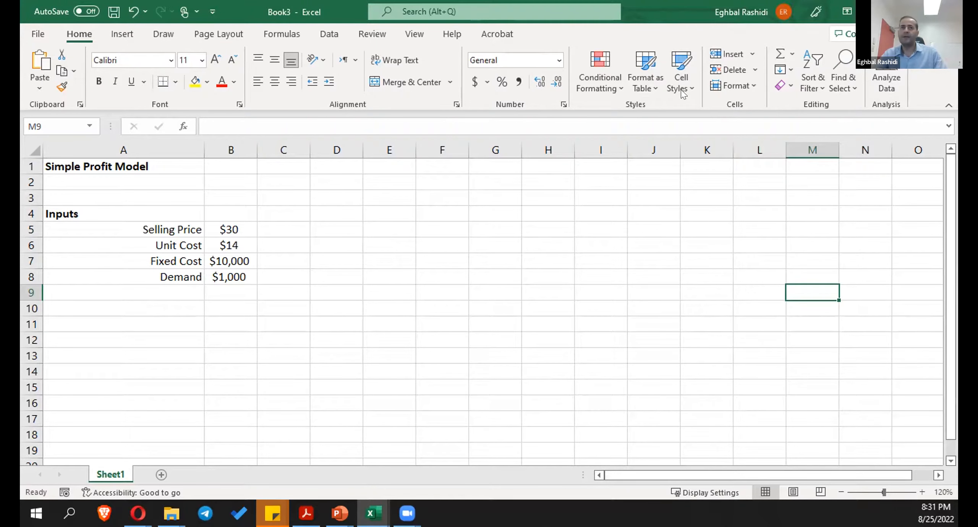
- Merge the cell styles from My Styles.xlsx into the profit model workbook and check the custom styles
click(692, 82)
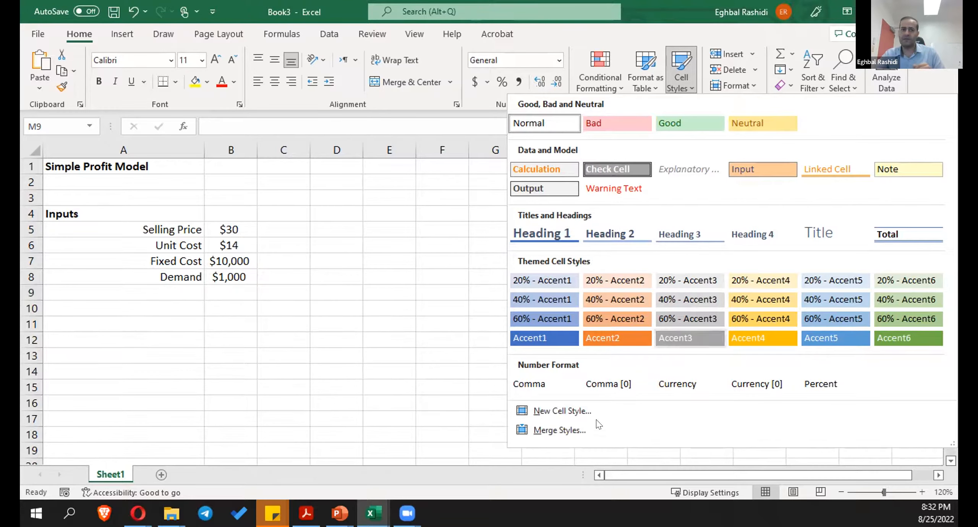
click(573, 429)
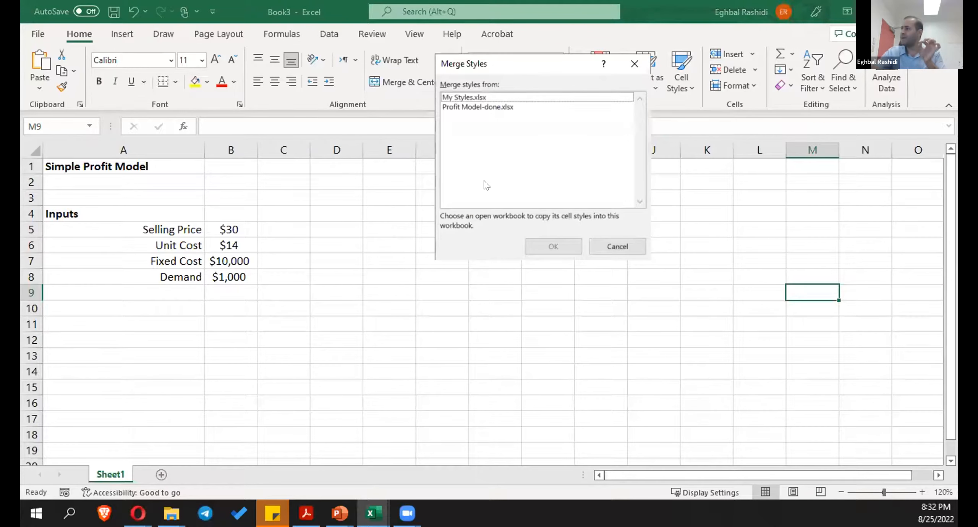
click(472, 97)
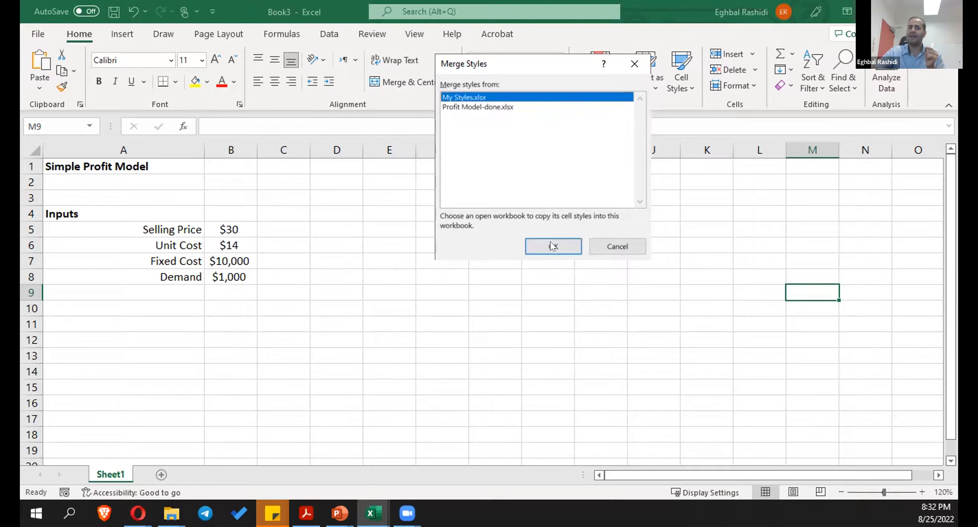
click(552, 245)
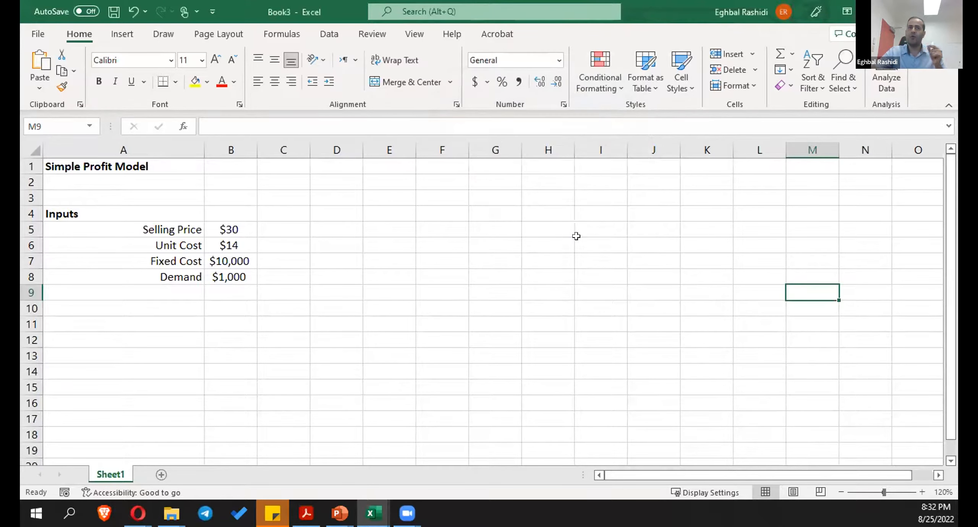
click(692, 89)
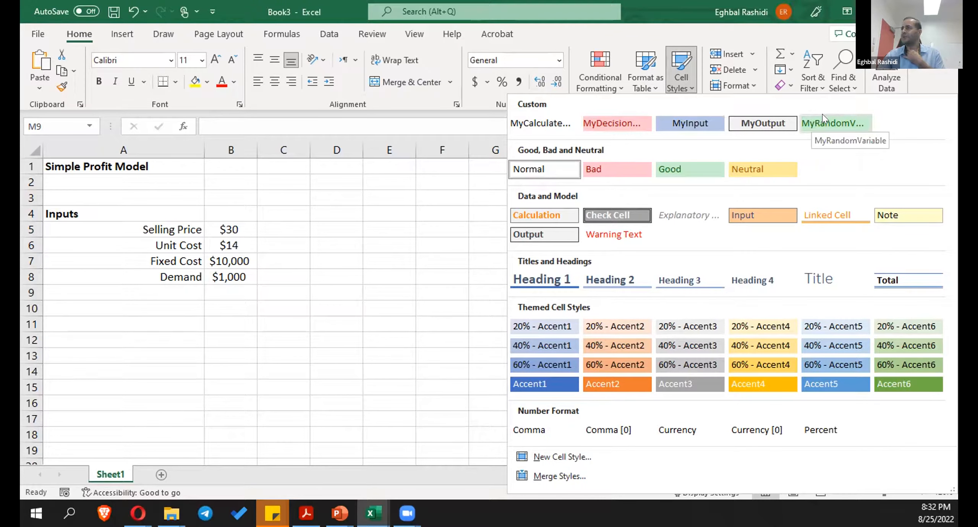
click(378, 213)
- Apply the custom MyInput cell style to the input values in B5:B8
drag(225, 228, 229, 278)
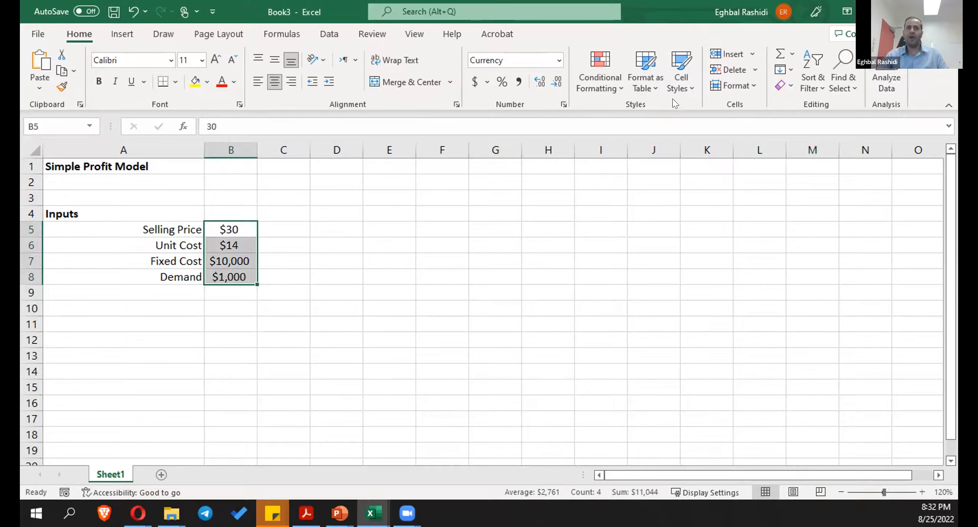
click(684, 81)
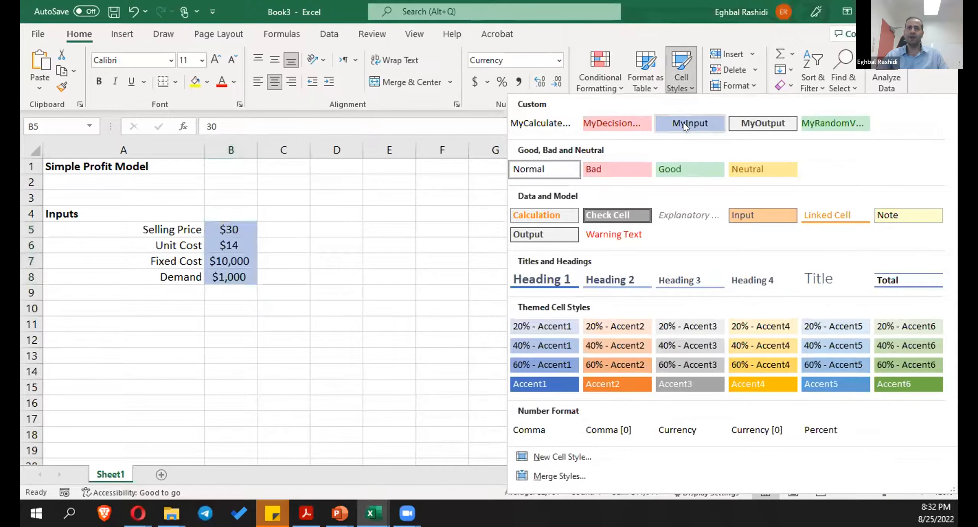
click(683, 122)
click(540, 273)
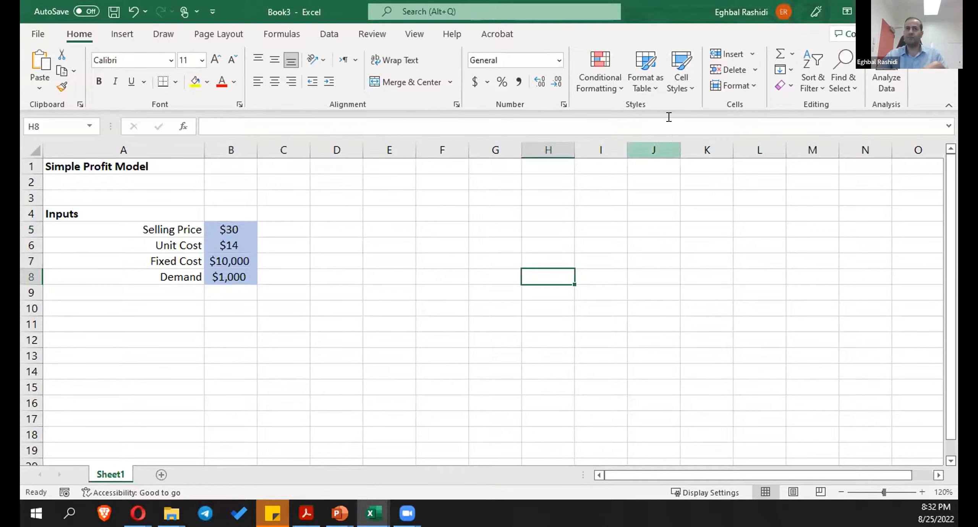
click(684, 81)
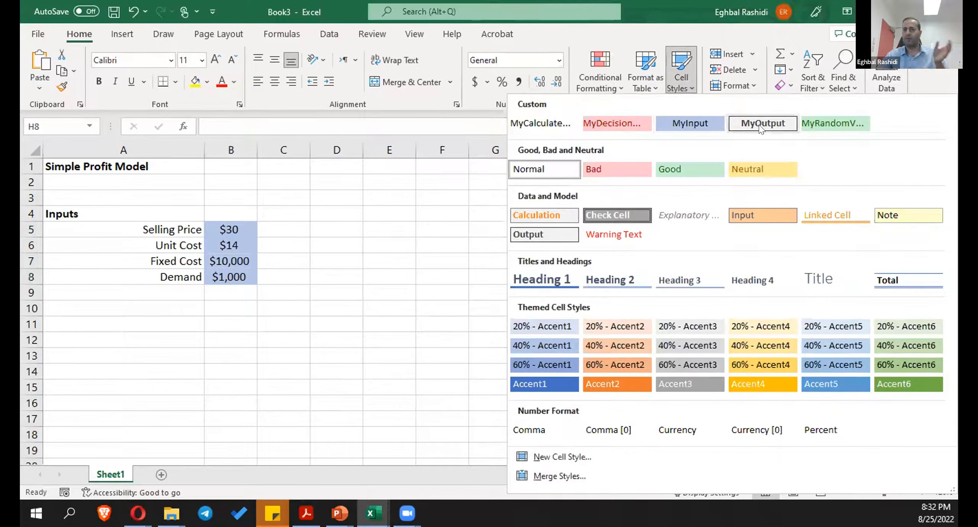
click(430, 273)
click(388, 336)
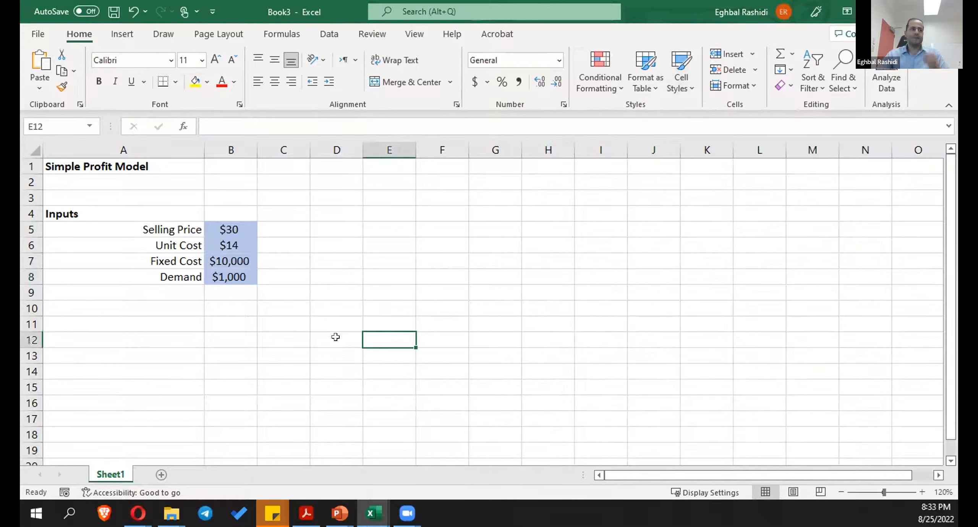
click(208, 340)
click(290, 321)
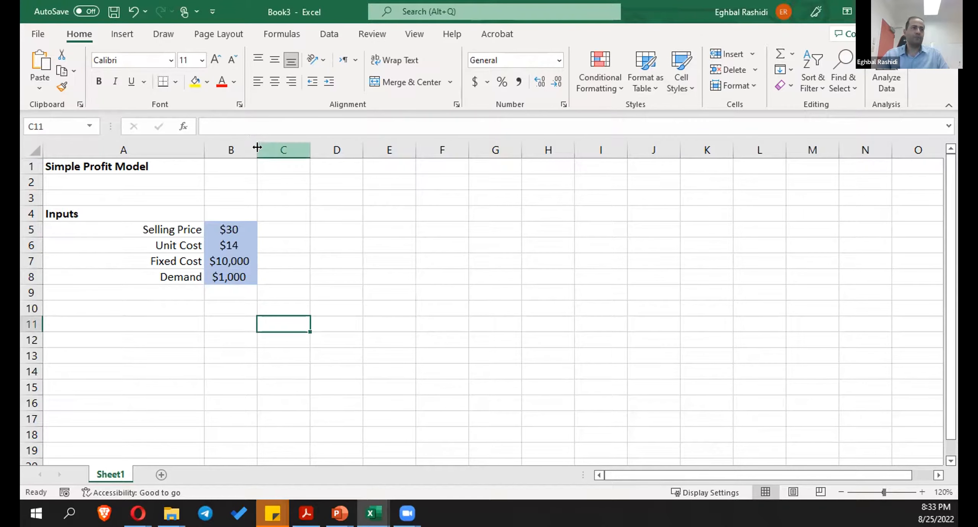
- Widen column B to give the input values more room
drag(257, 147, 292, 140)
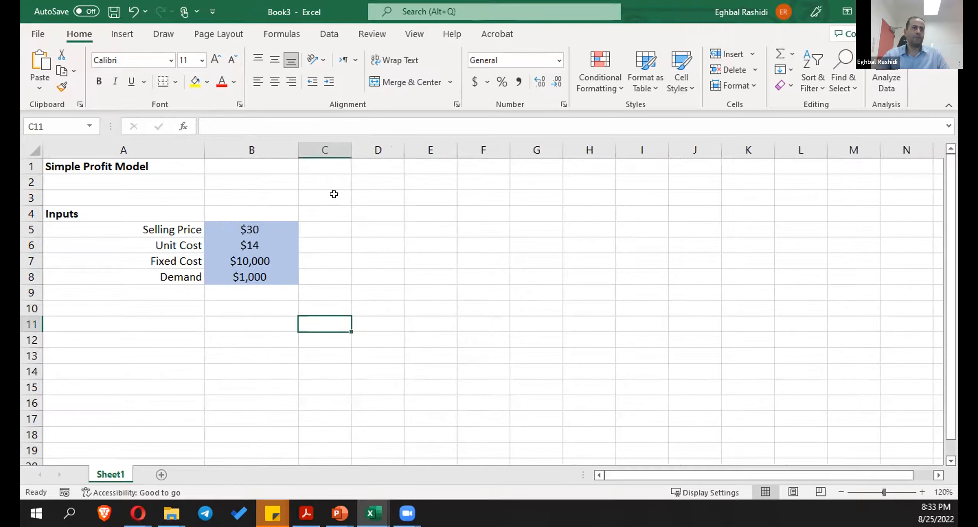
click(360, 214)
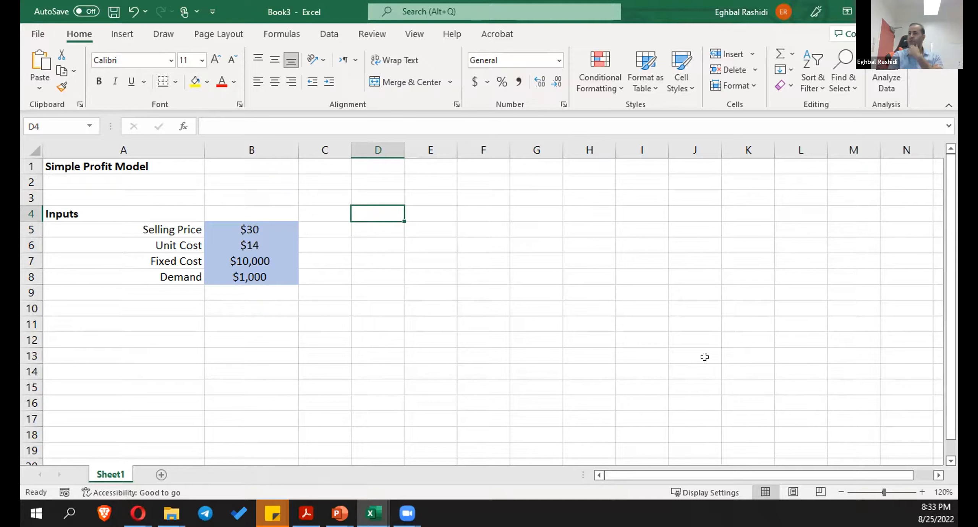
- Add the heading "Calculated Quantities" in A11, below the inputs block
click(108, 320)
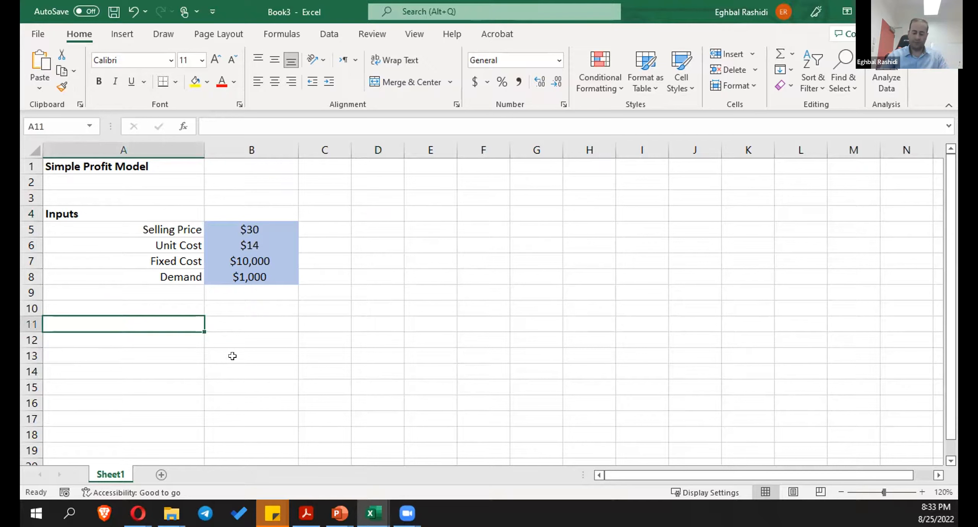
text(Cacl)
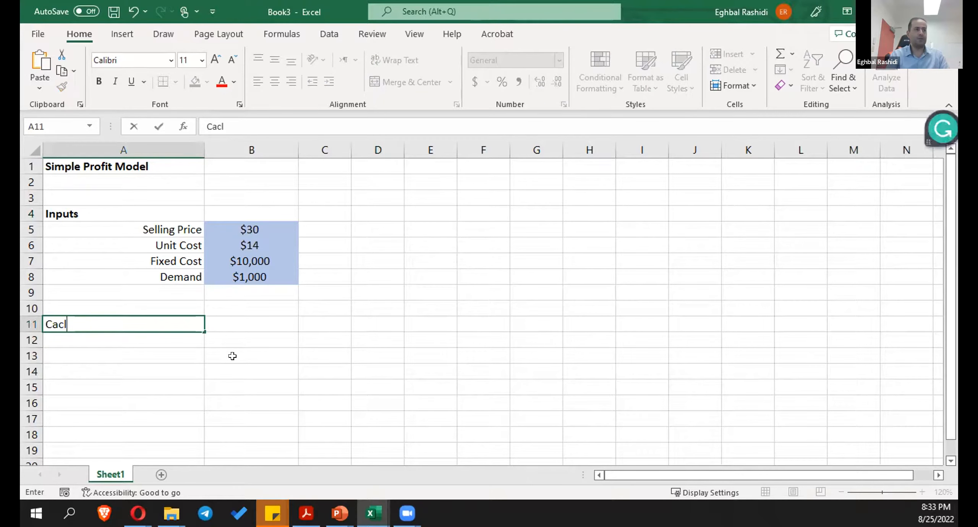
text(a)
key(BackSpace)
key(BackSpace)
key(BackSpace)
text(lculate)
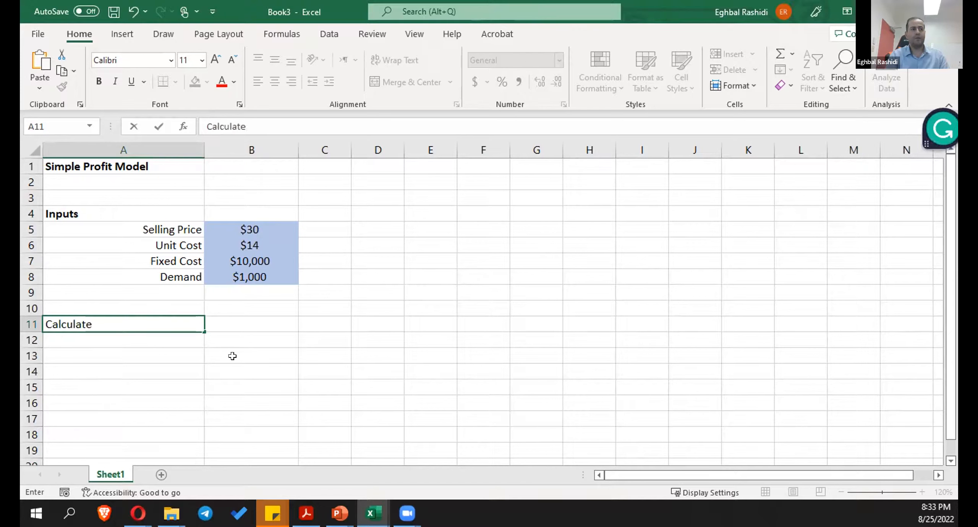
text(d Quantities)
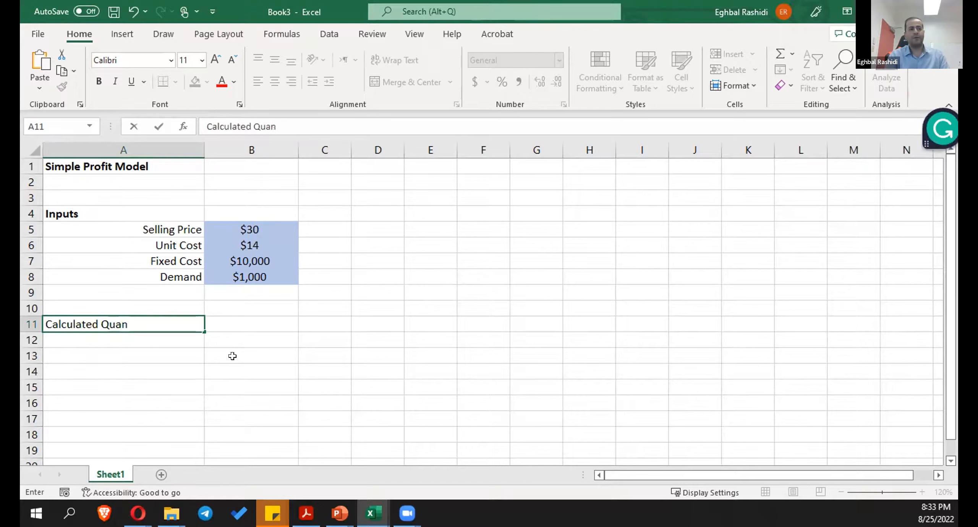
key(Return)
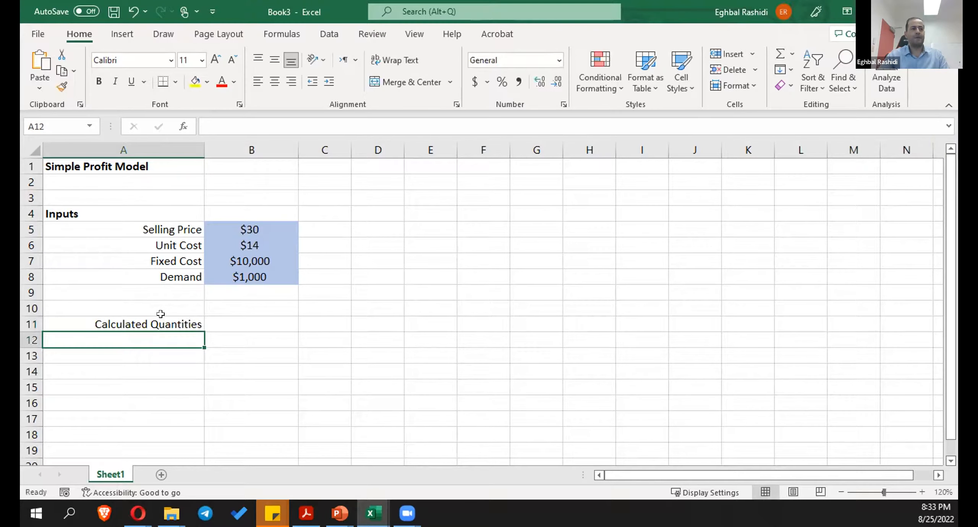
- Left-align the "Calculated Quantities" heading in A11 and make it bold
click(160, 316)
click(257, 84)
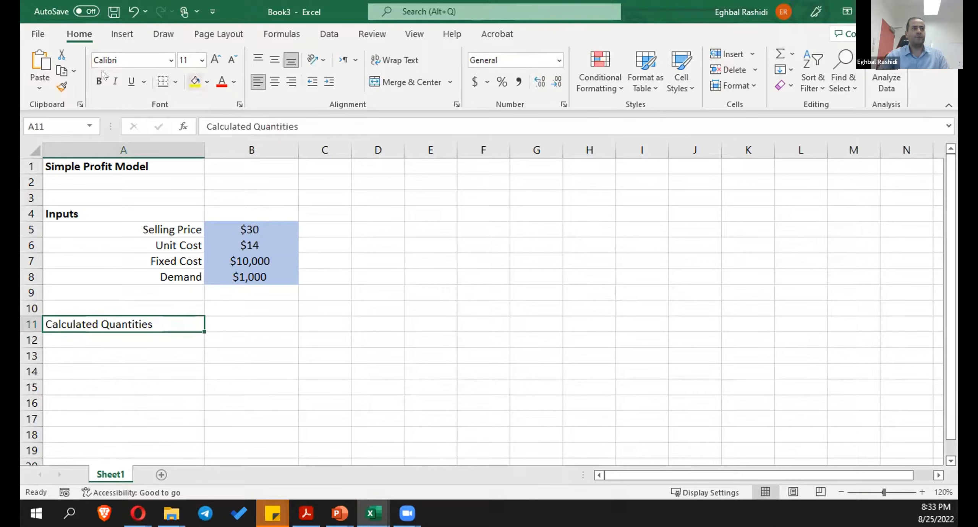
click(99, 82)
key(Return)
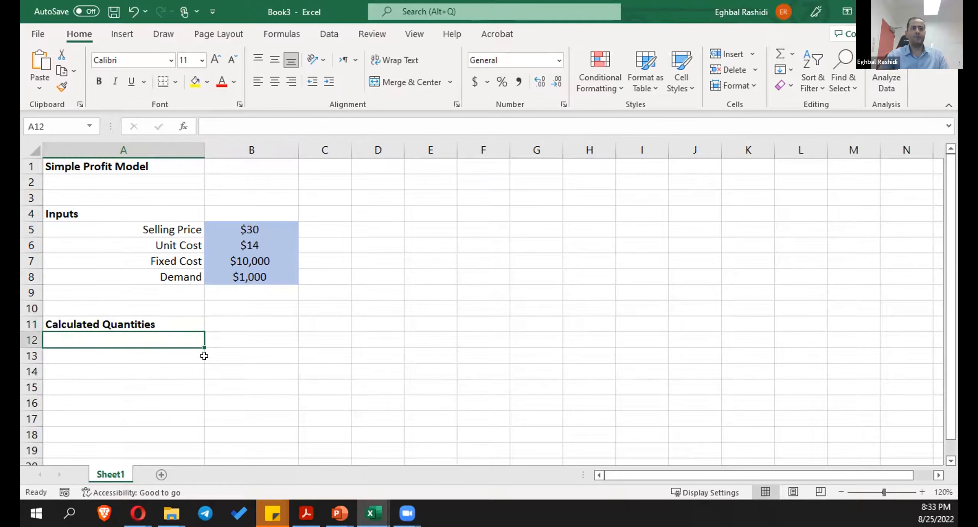
- Add the labels "Total Revenue" in A12 and "Total Cost" in A13
text(Total )
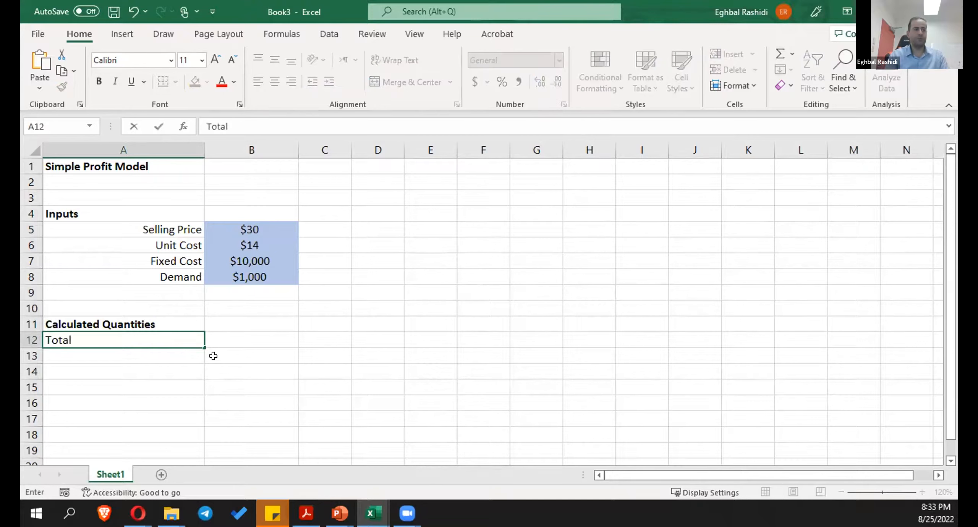
text(Revenue)
key(Return)
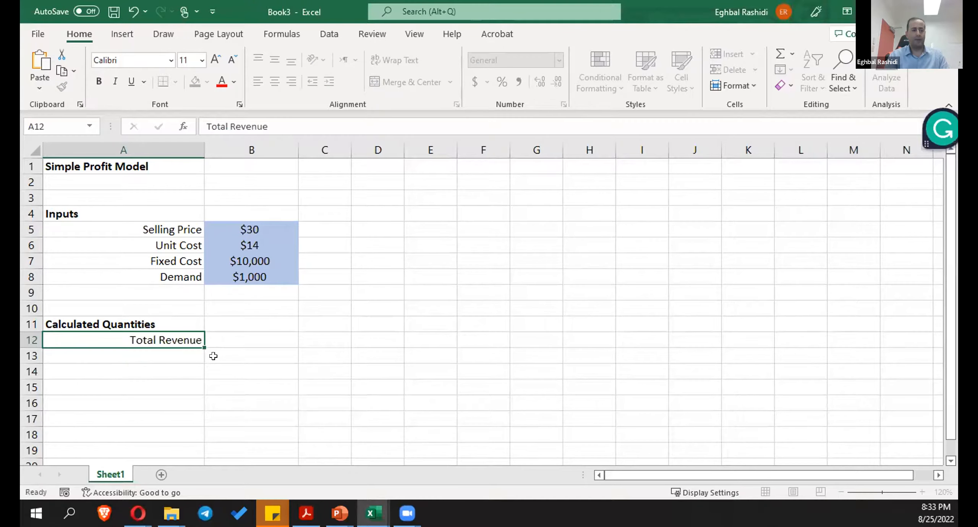
text(Total Cost)
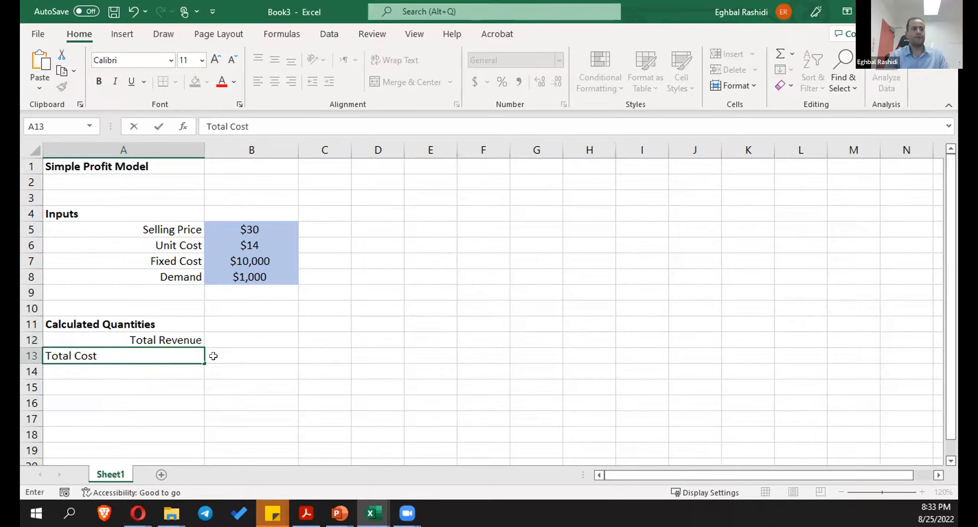
key(Return)
- Calculate the total revenue in B12 as selling price times demand with the formula =B5*B8
click(235, 334)
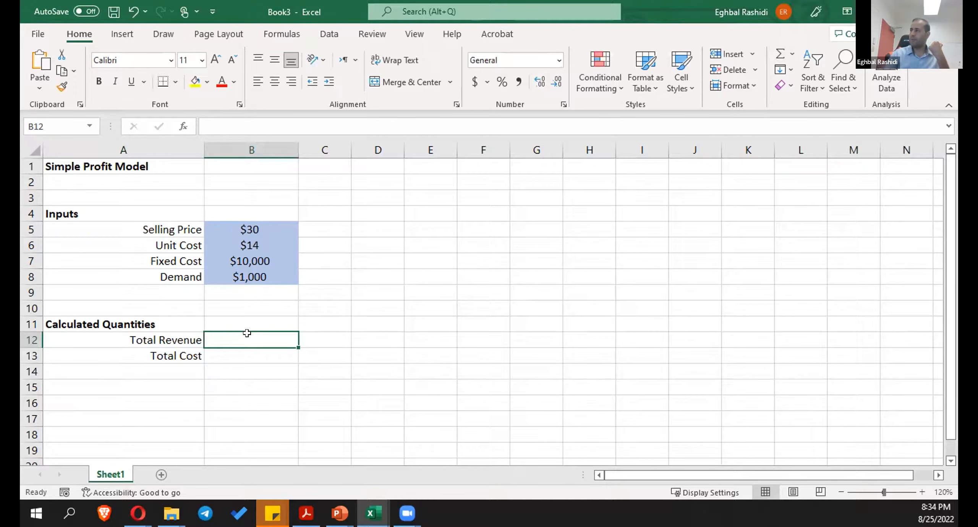
text(=)
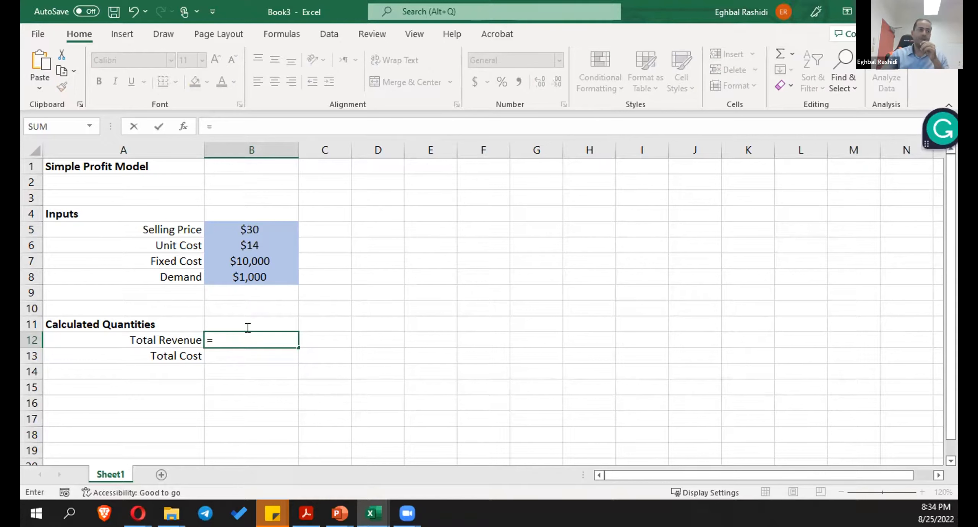
click(253, 227)
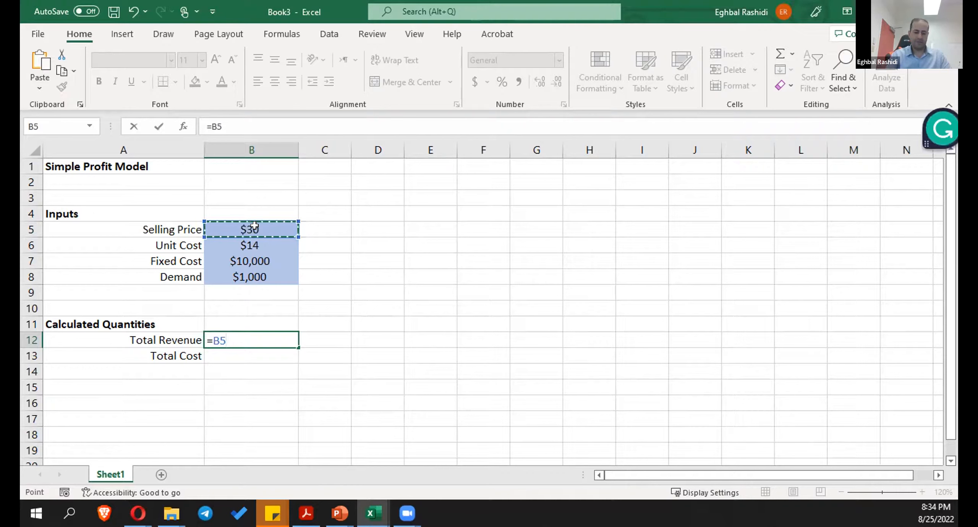
text(*)
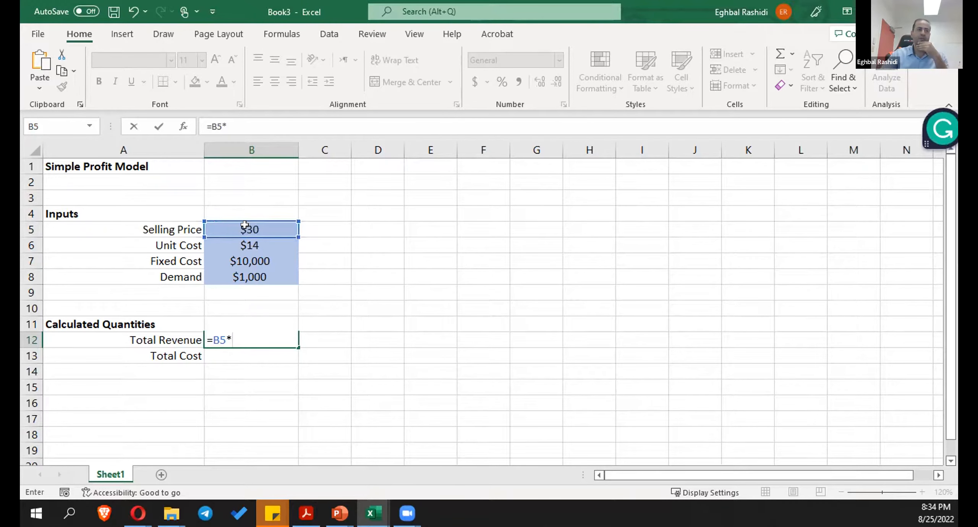
click(267, 272)
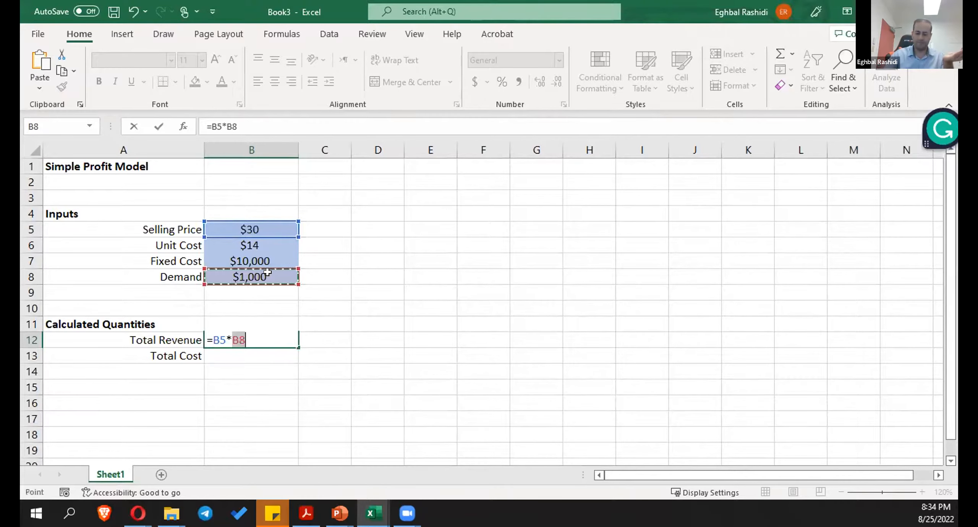
key(Return)
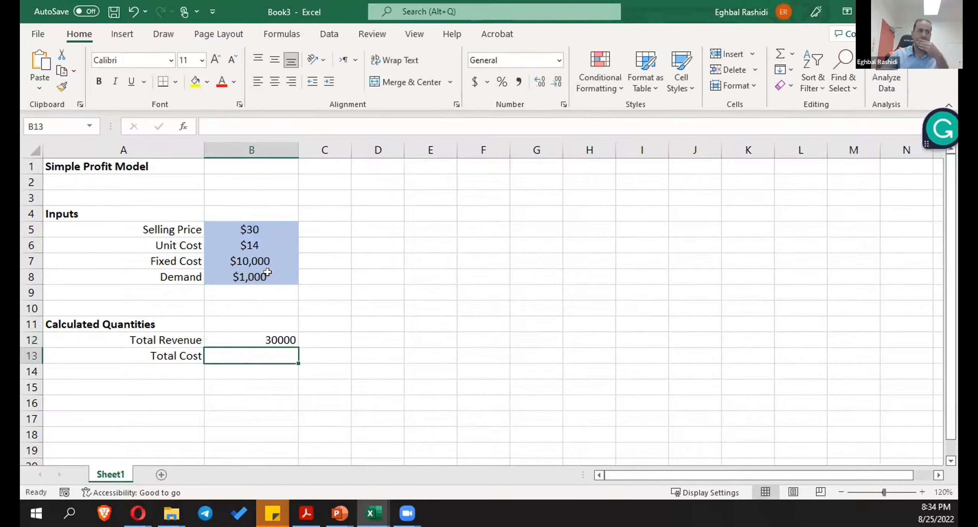
- Format the total revenue in B12 as accounting with no decimal places
click(277, 334)
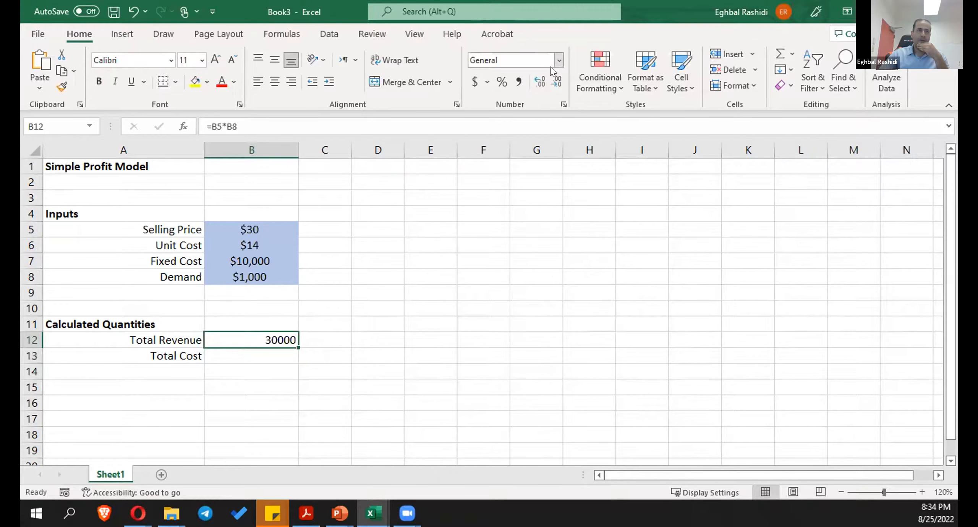
click(474, 82)
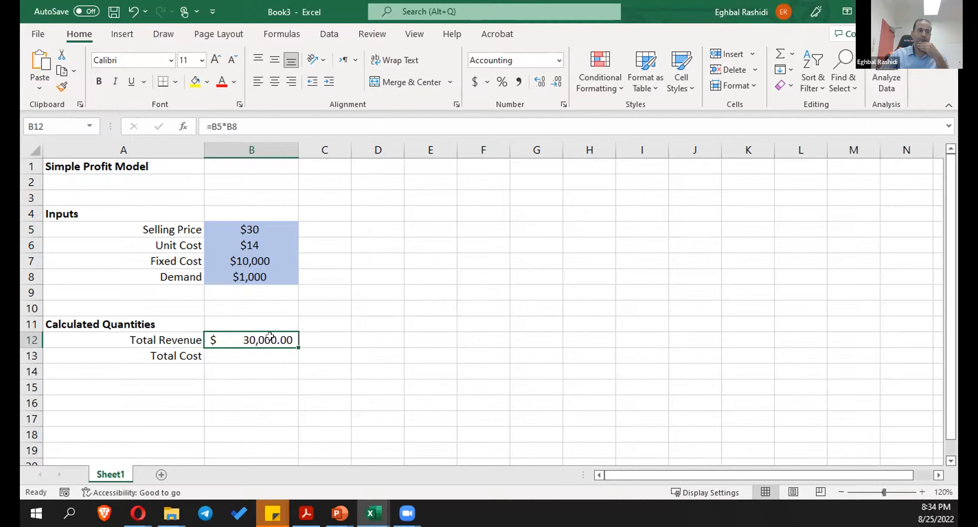
click(556, 81)
click(556, 81)
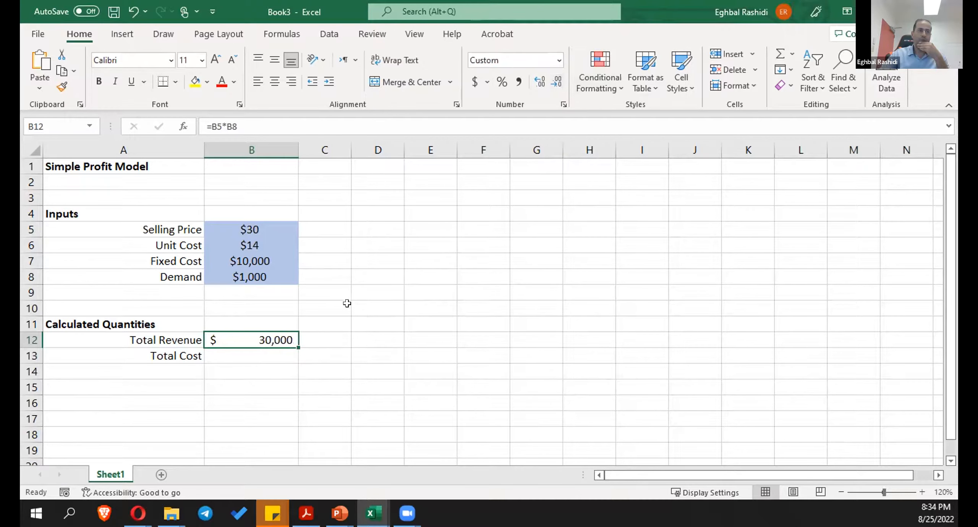
- Calculate the total cost in B13 as fixed cost plus unit cost times demand with the formula =B7+B6*B8
click(269, 349)
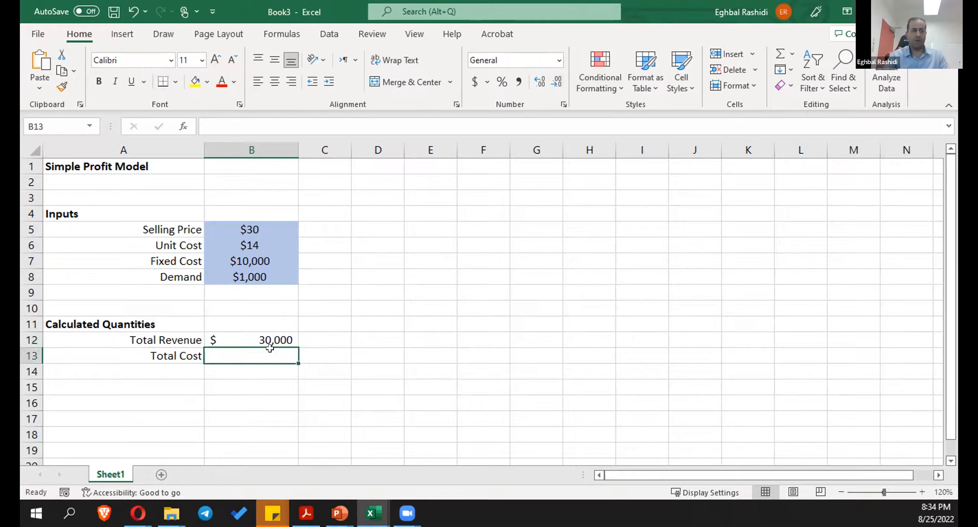
text(=)
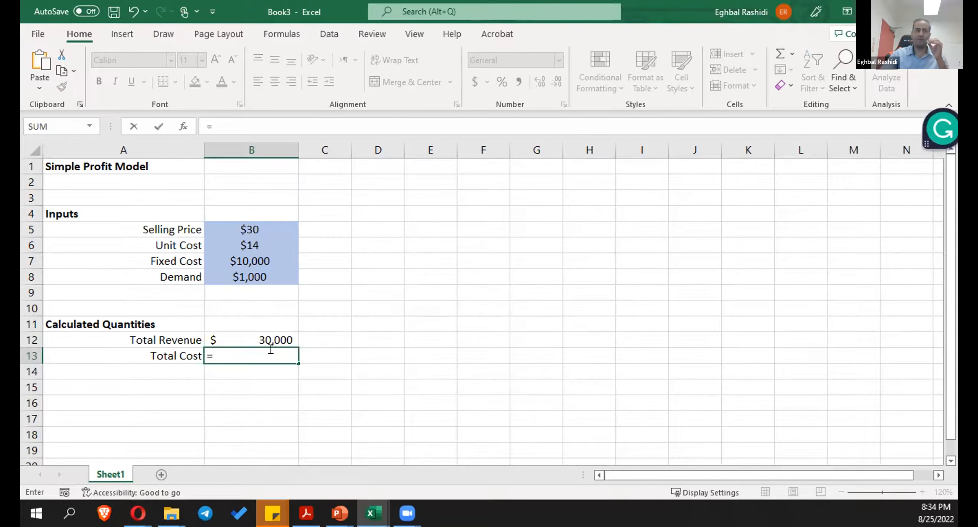
click(232, 254)
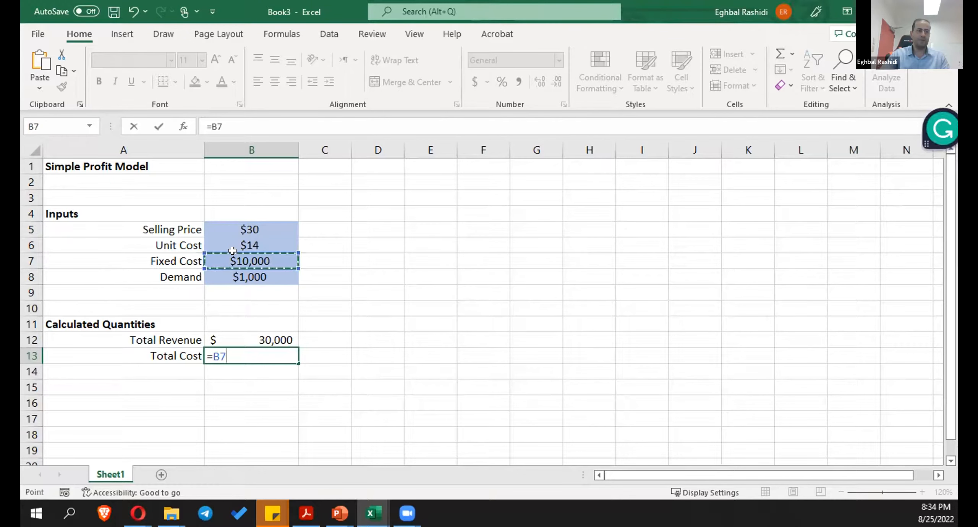
text(+)
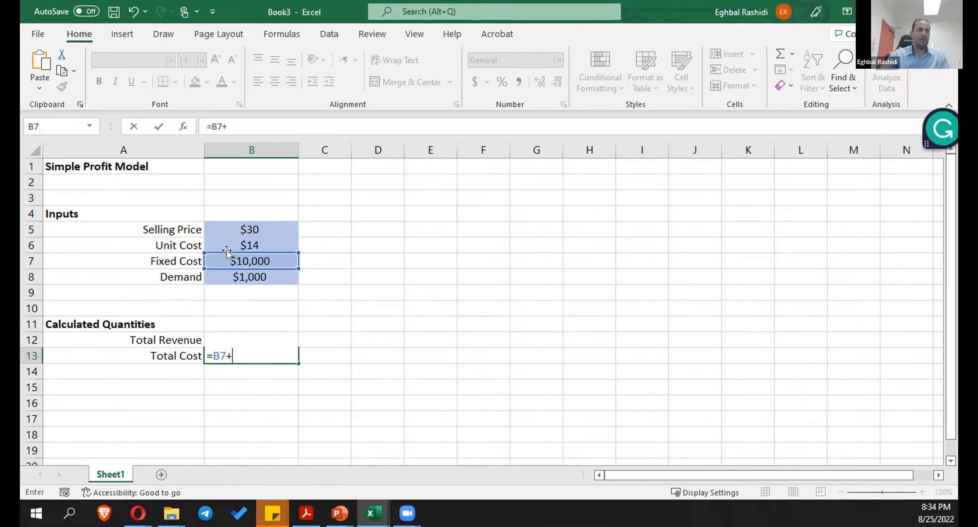
click(248, 238)
text(*)
click(248, 270)
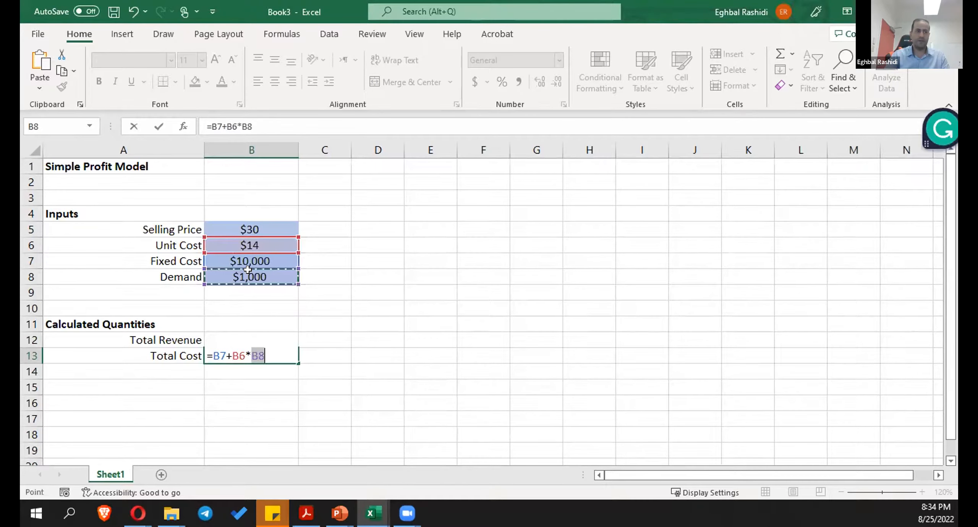
key(Return)
key(Return)
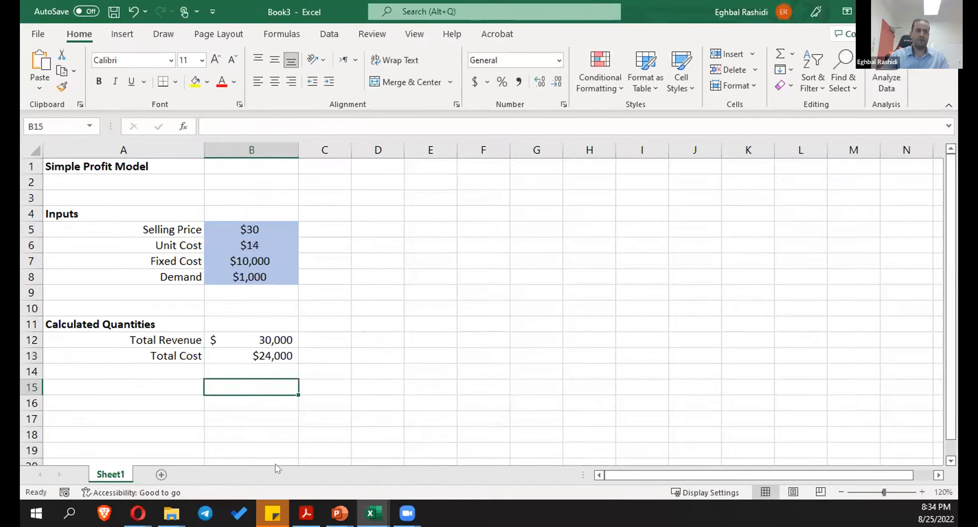
- Center-align the total revenue and total cost values in B12:B13
click(267, 350)
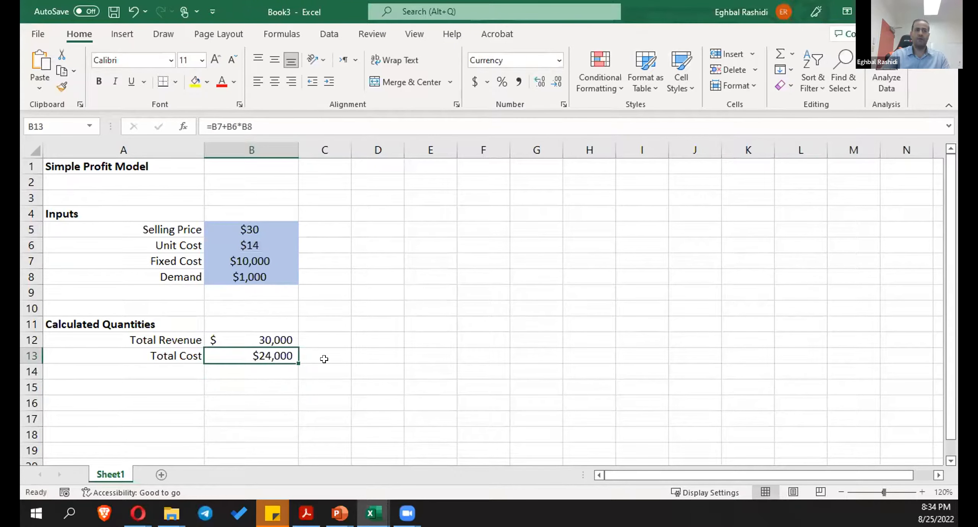
click(377, 358)
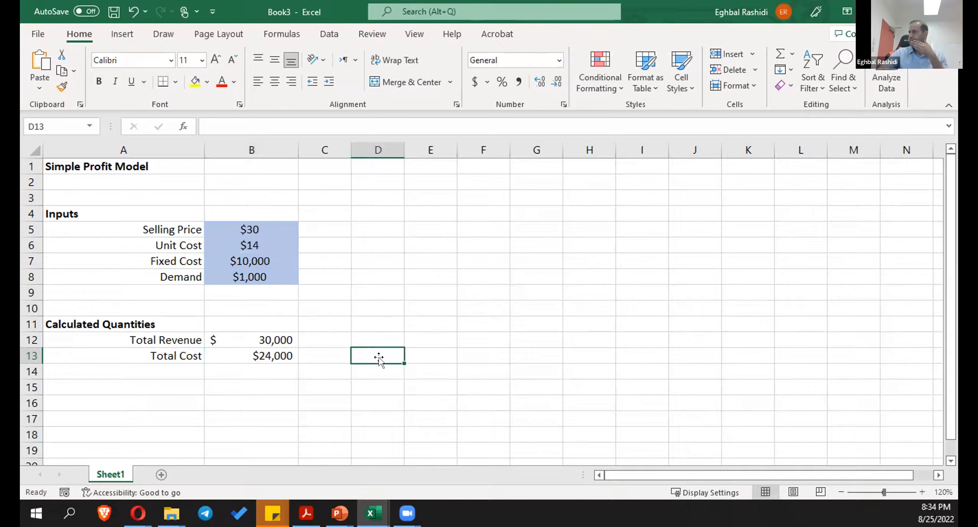
drag(288, 345, 285, 357)
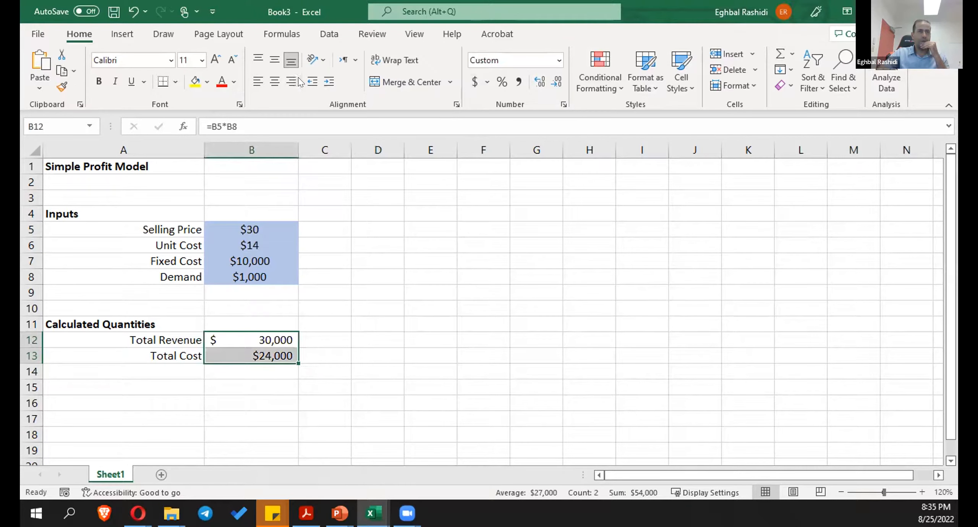
click(274, 82)
drag(472, 321, 469, 314)
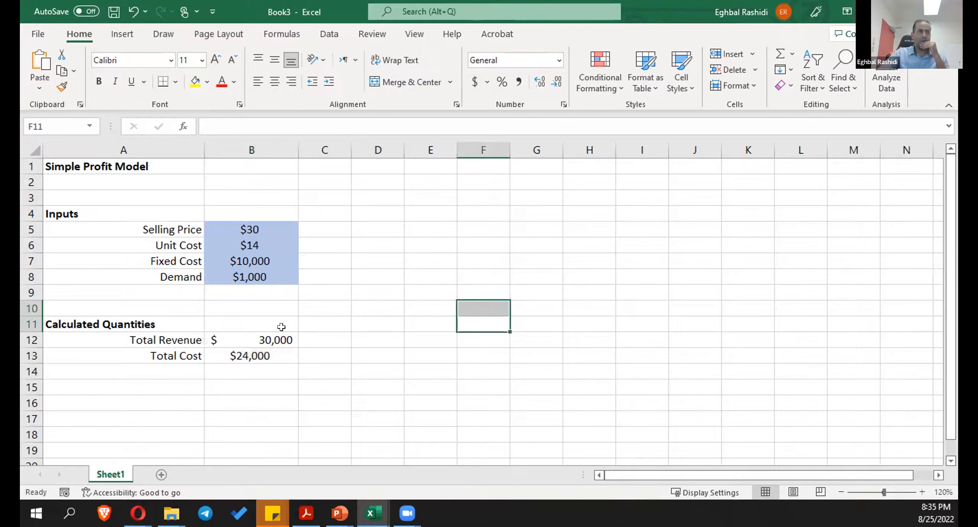
- Give B12:B13 the same accounting number format with dollar signs and no decimal places
click(256, 336)
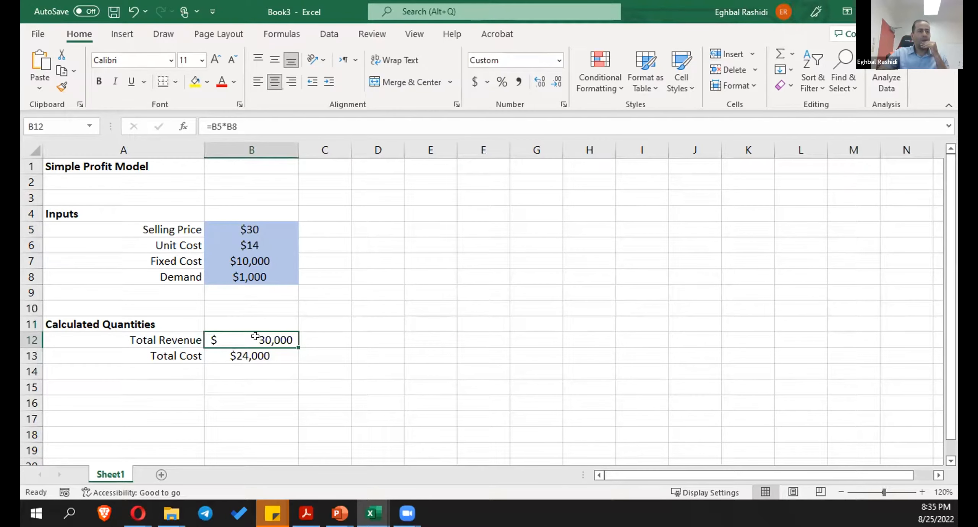
drag(255, 337, 256, 356)
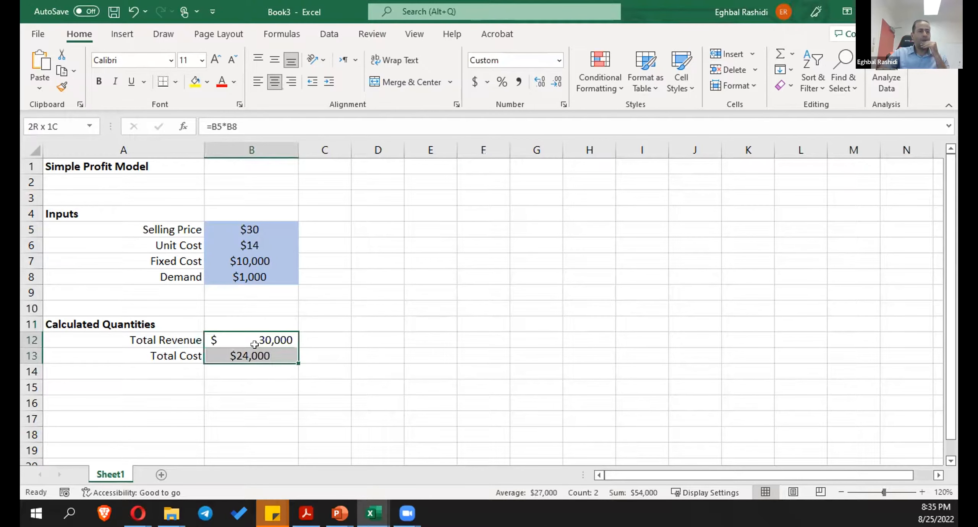
click(475, 82)
click(556, 81)
click(556, 81)
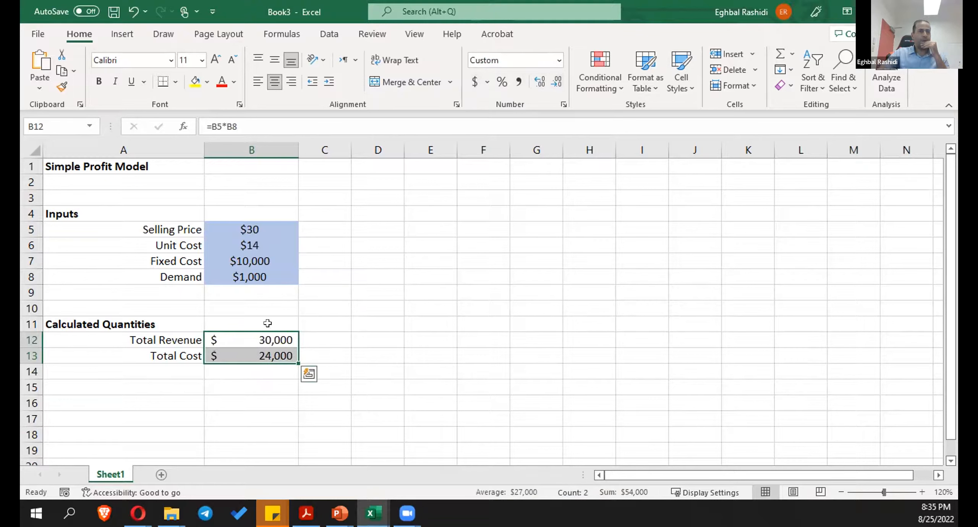
- Apply the custom MyCalculatedQuantity cell style to the total revenue and total cost in B12:B13
drag(255, 335, 245, 357)
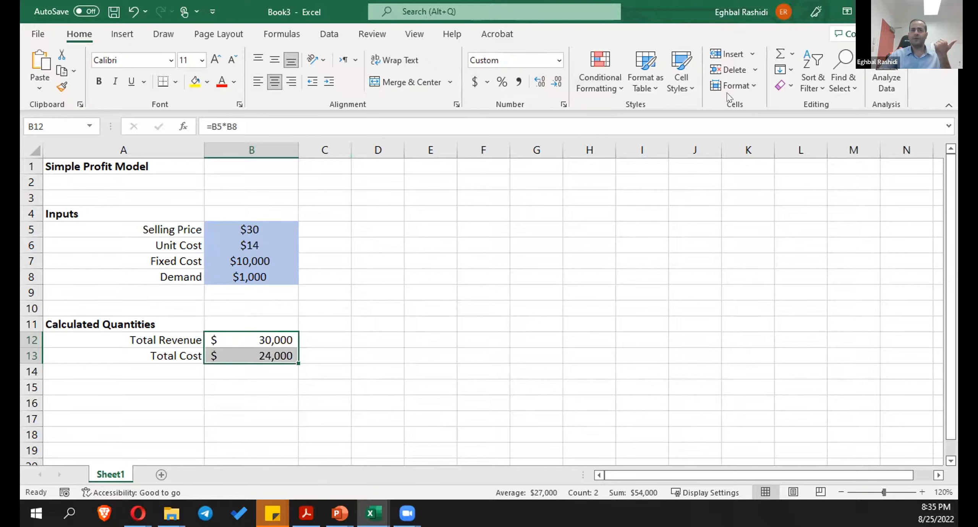
click(692, 90)
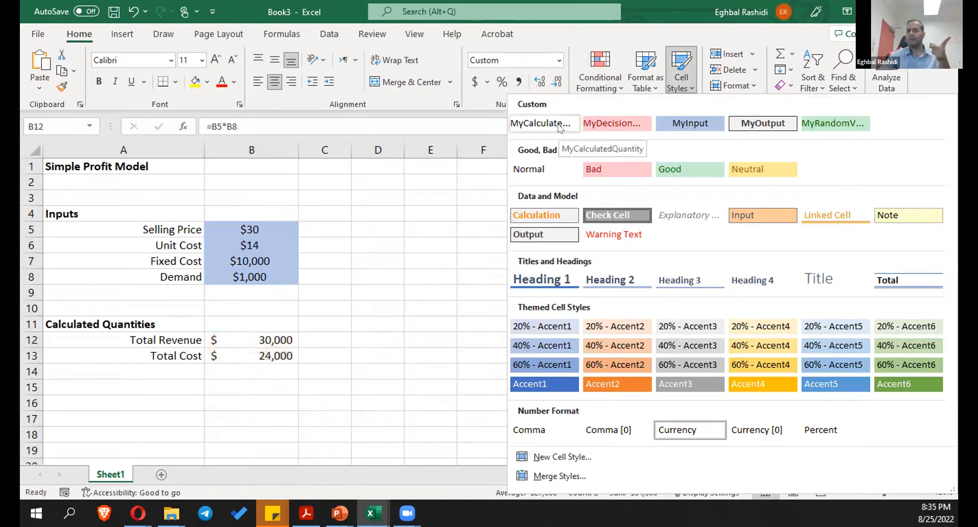
click(372, 356)
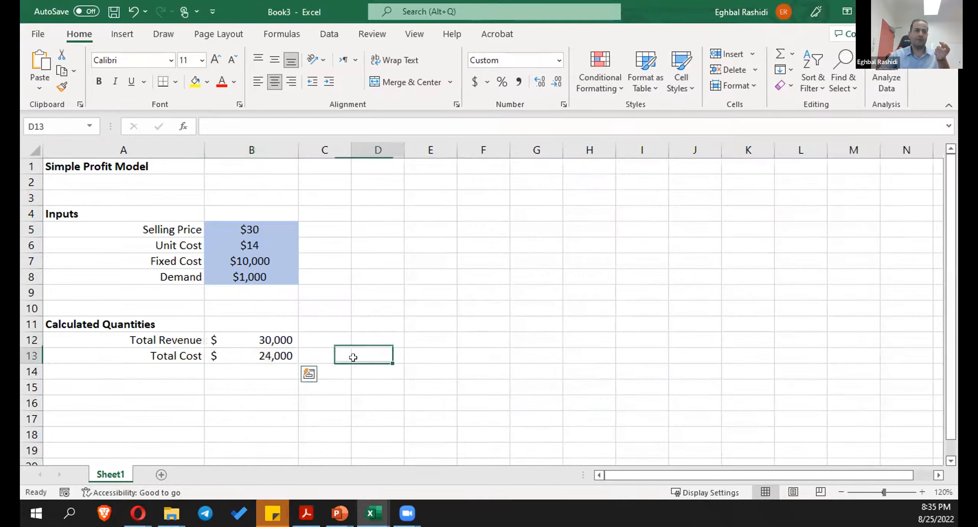
- Add the heading "Output" in A16, below the calculated quantities, and make it bold
click(122, 399)
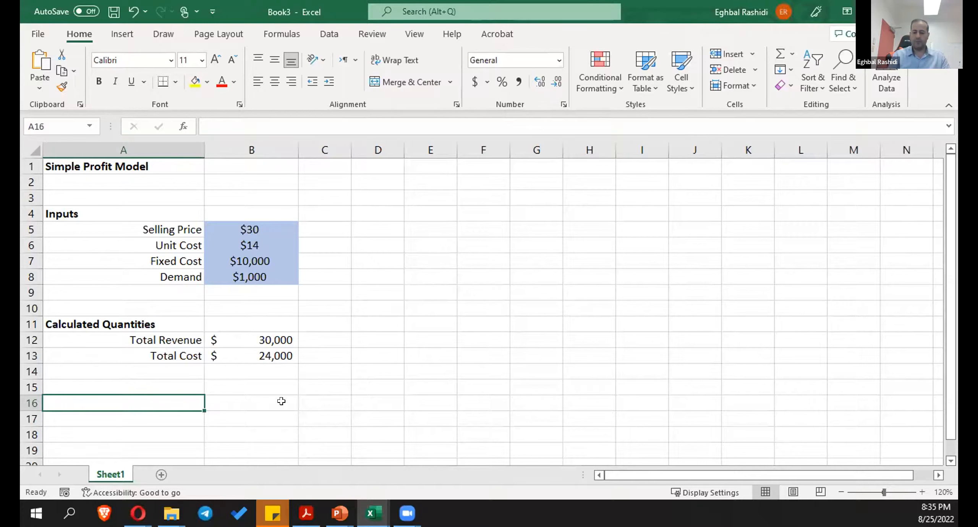
text(Output)
key(Return)
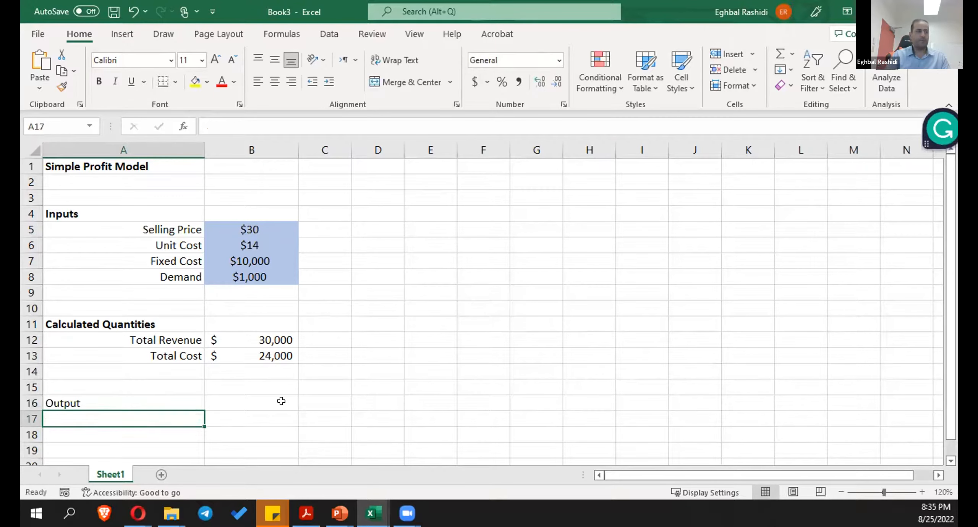
click(179, 398)
click(99, 81)
- Add the label "Profit" in A17 and right-align it
click(115, 414)
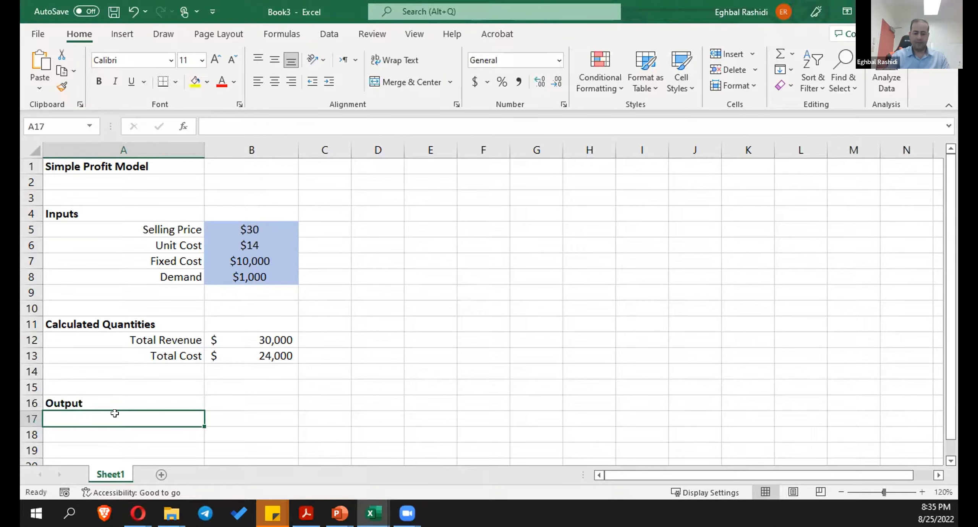
text(Profit)
key(Return)
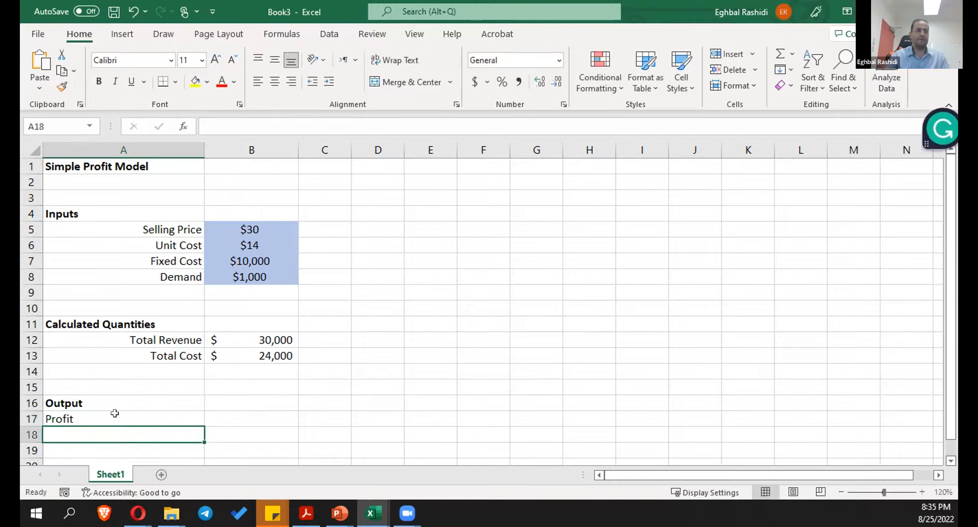
click(119, 417)
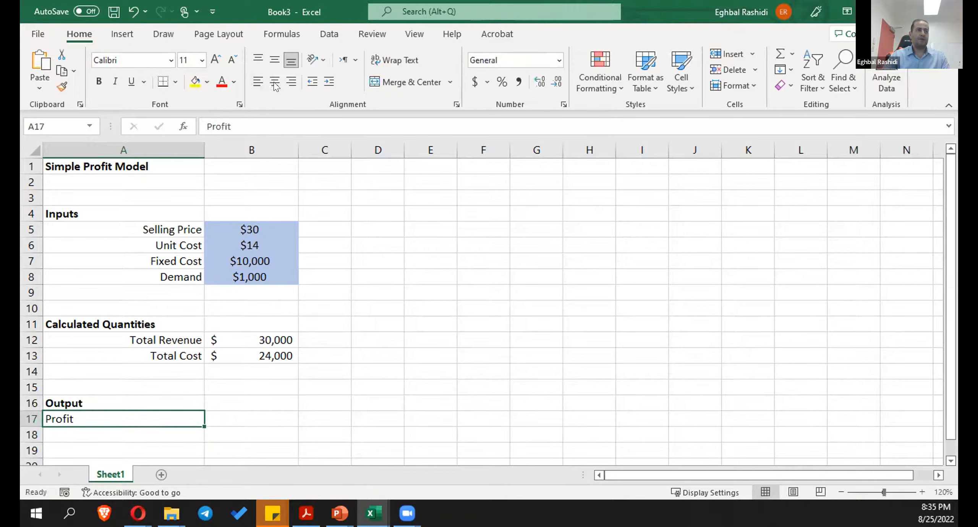
click(291, 81)
- Enter the formula =B13-B12 in B17 as a first attempt at the profit
click(249, 410)
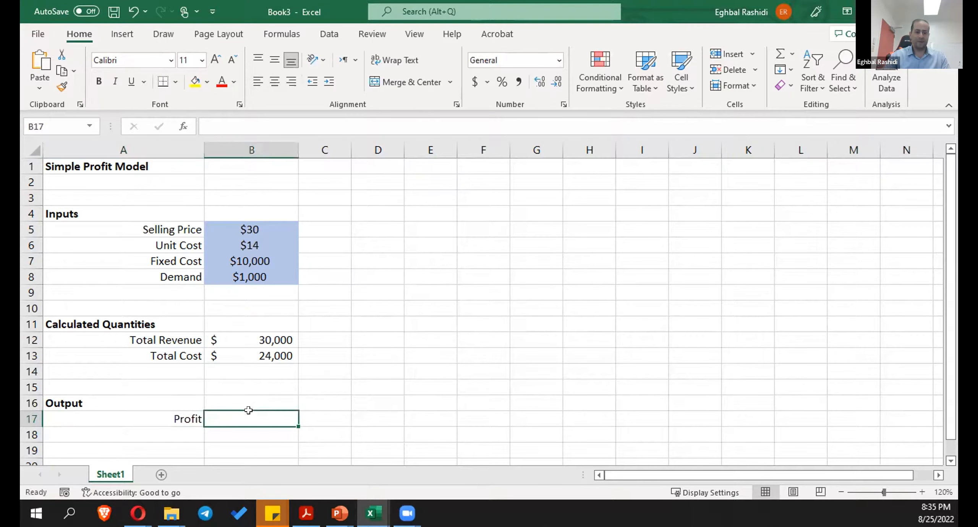
text(=)
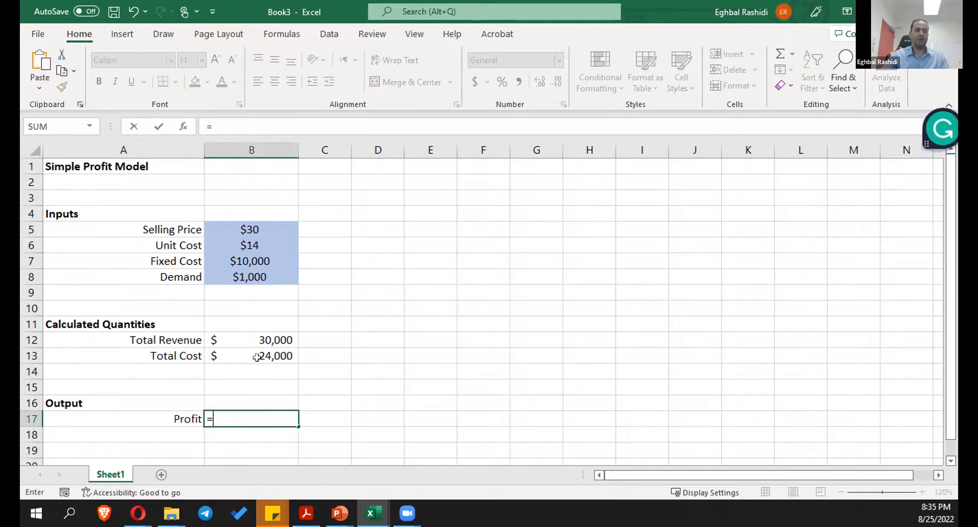
click(256, 349)
text(-)
click(265, 334)
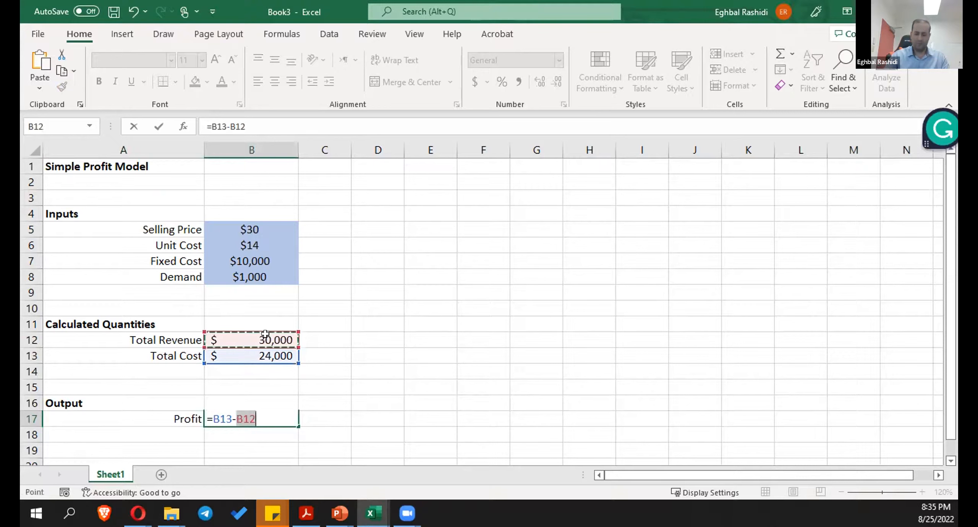
key(Return)
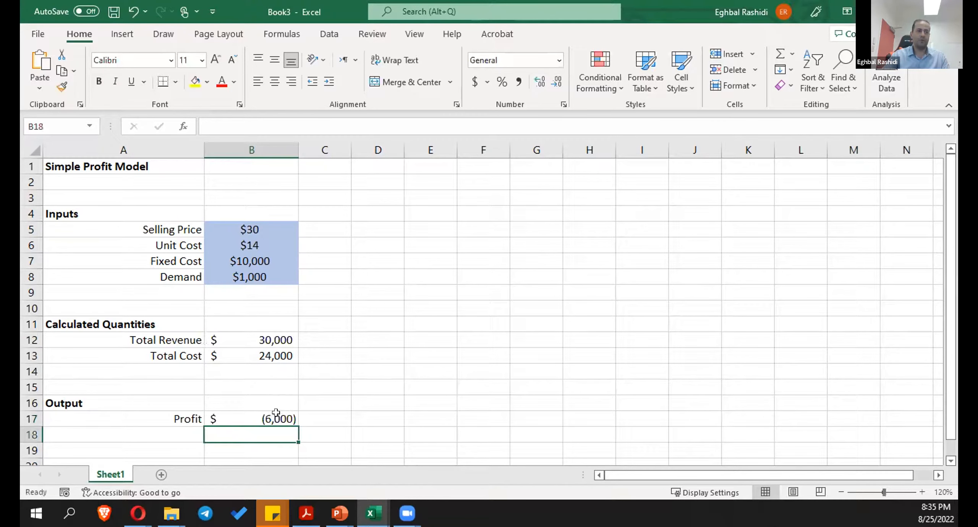
- Replace the profit formula in B17 with total revenue minus total cost, =B12-B13
click(256, 336)
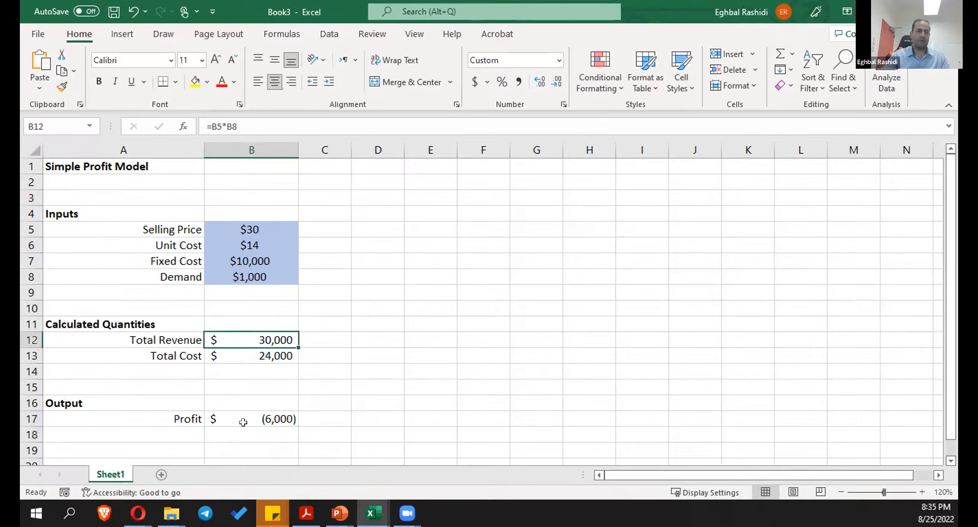
click(245, 413)
drag(241, 119, 193, 119)
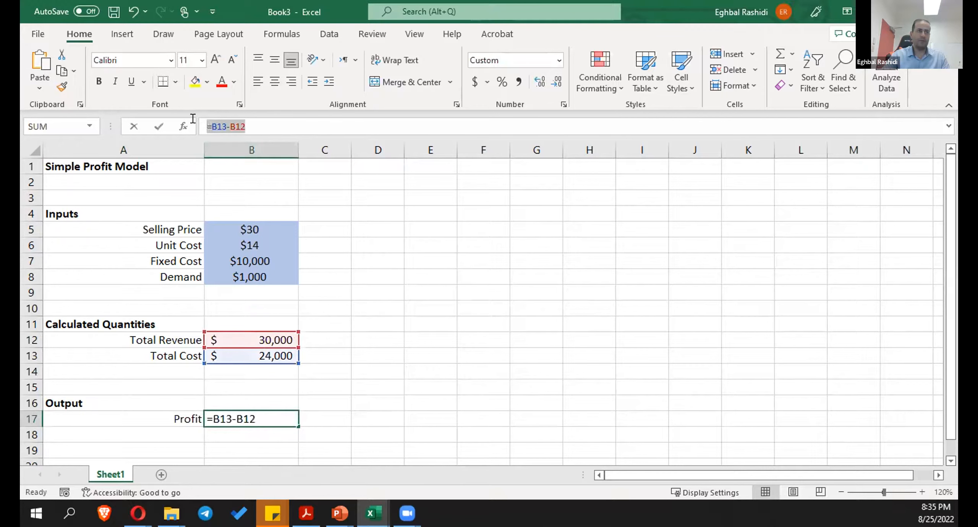
text(=)
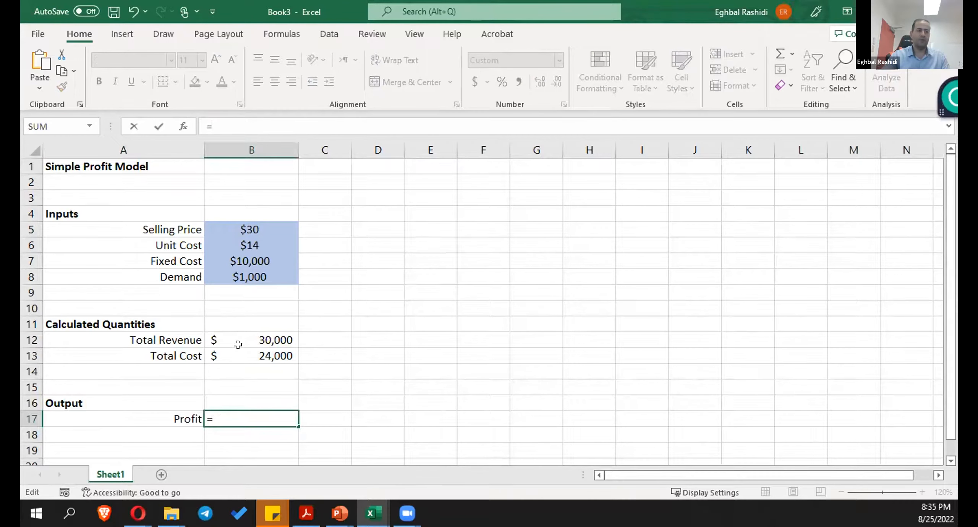
click(247, 335)
text(-)
click(234, 349)
key(Return)
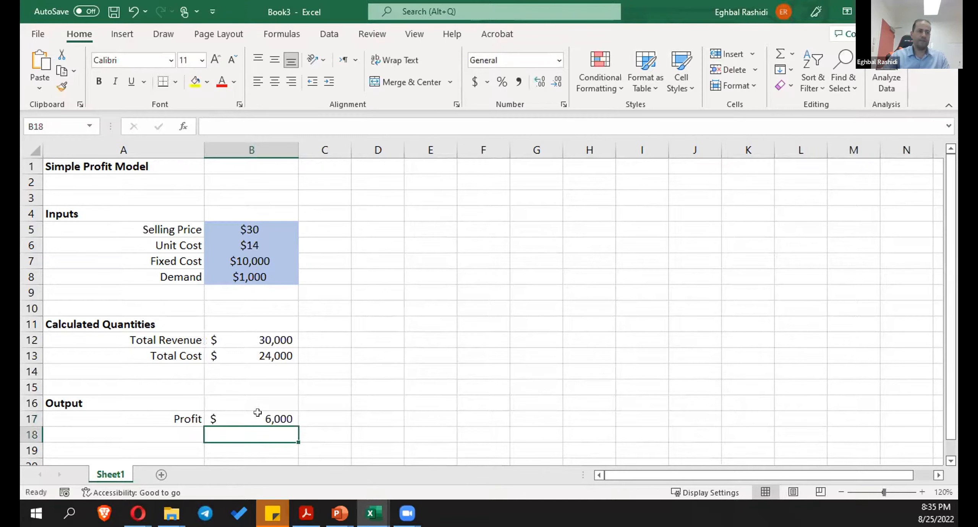
- Center-align the profit value in B17 and apply the custom MyOutput cell style to it
click(258, 413)
click(274, 81)
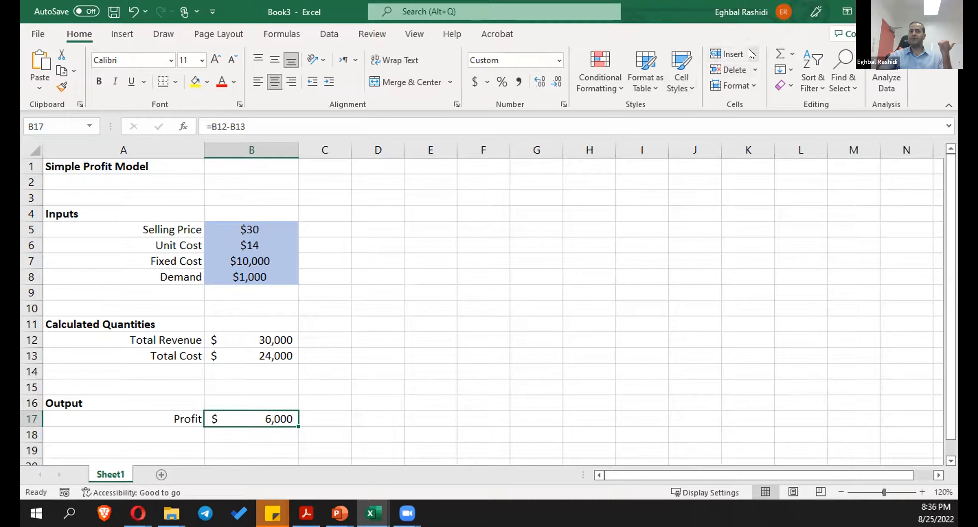
click(684, 88)
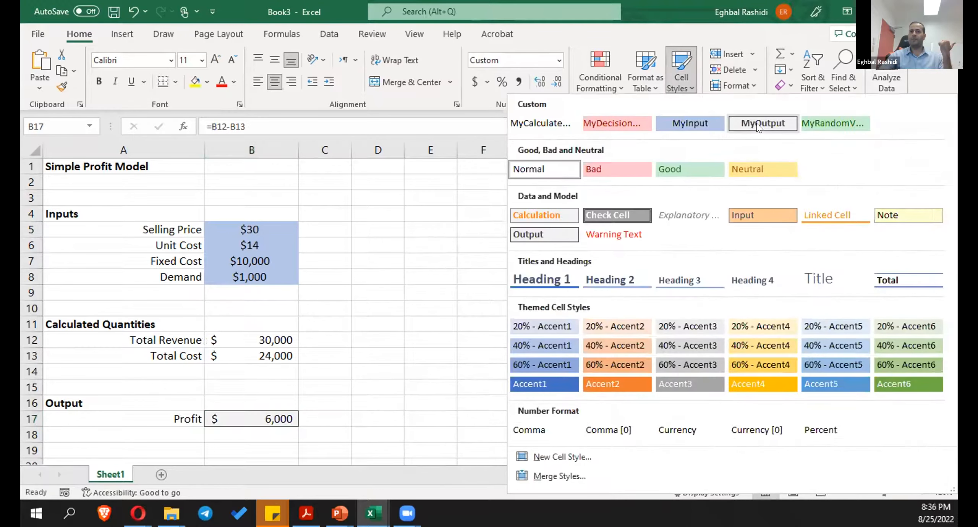
key(Escape)
click(474, 351)
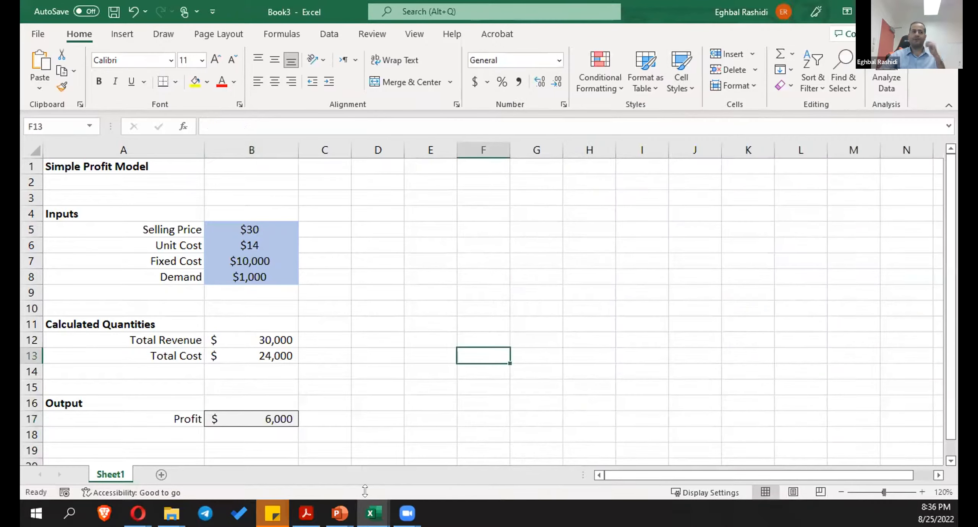
click(413, 349)
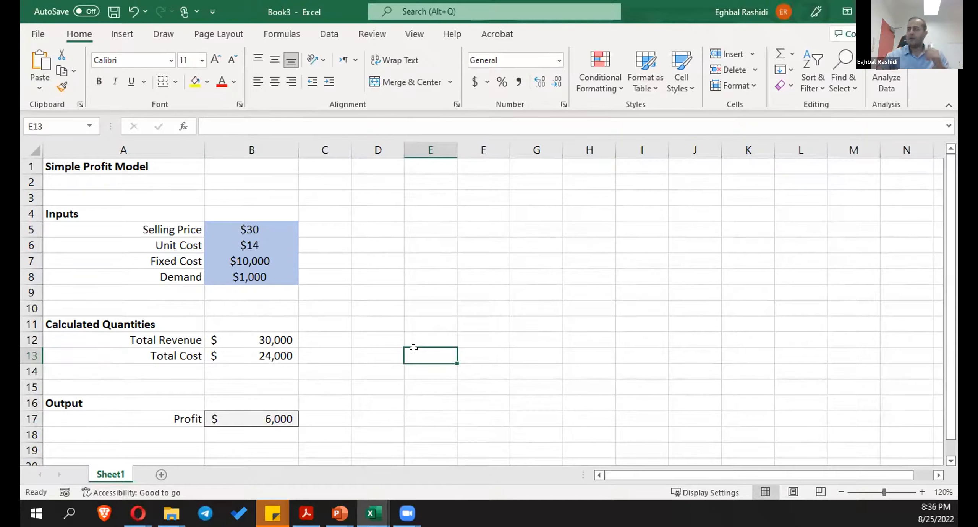
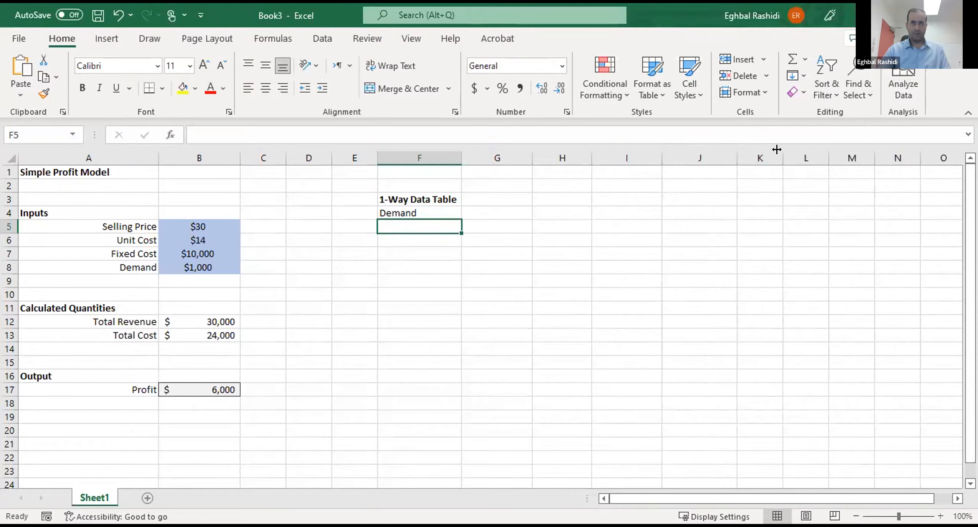
- Add the headings "Total Revenue", "Total Cost" and "Profit" in G4:I4, beside the Demand heading of the 1-Way Data Table
click(497, 212)
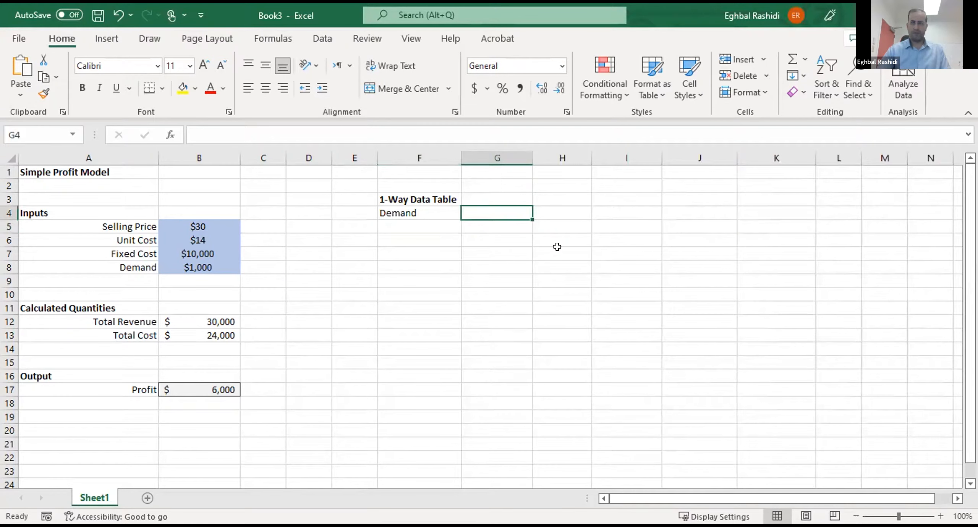
text(Total Revenue)
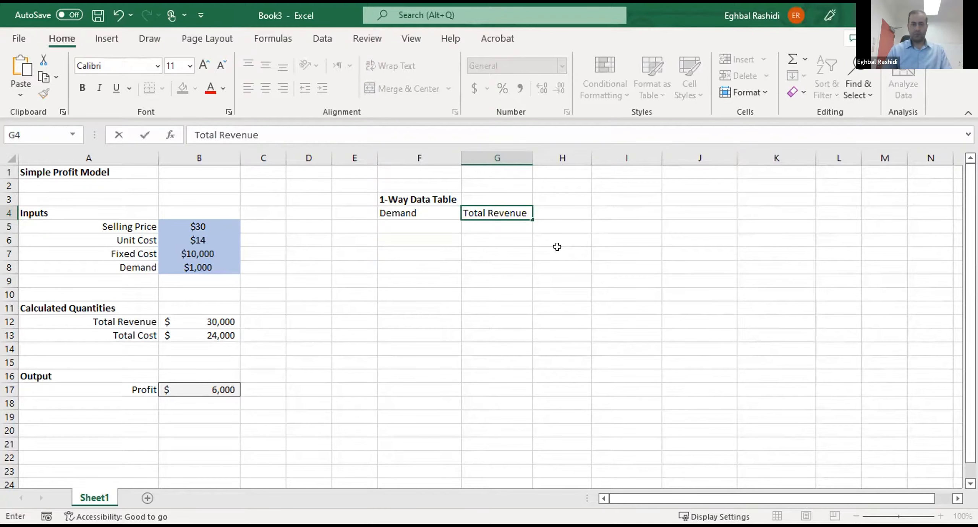
key(Tab)
text(Total Cos)
key(Tab)
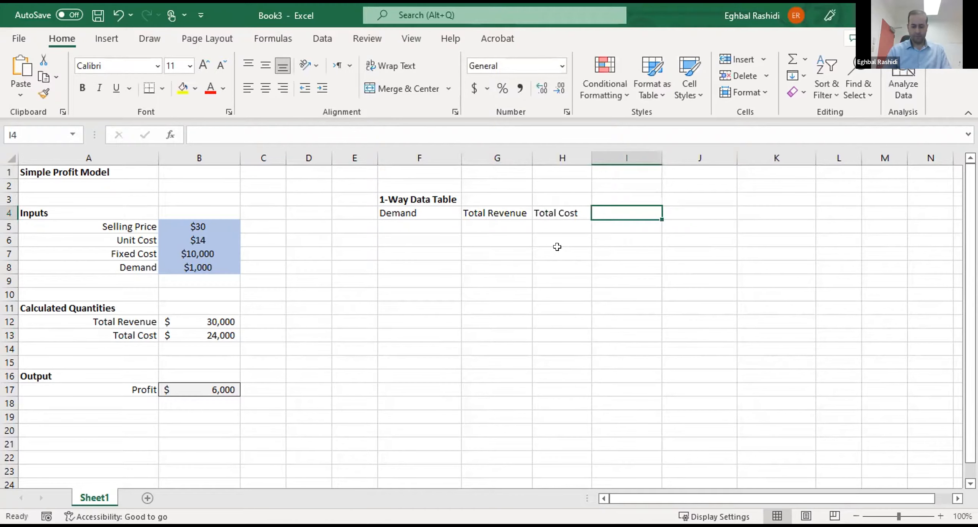
text(Profit)
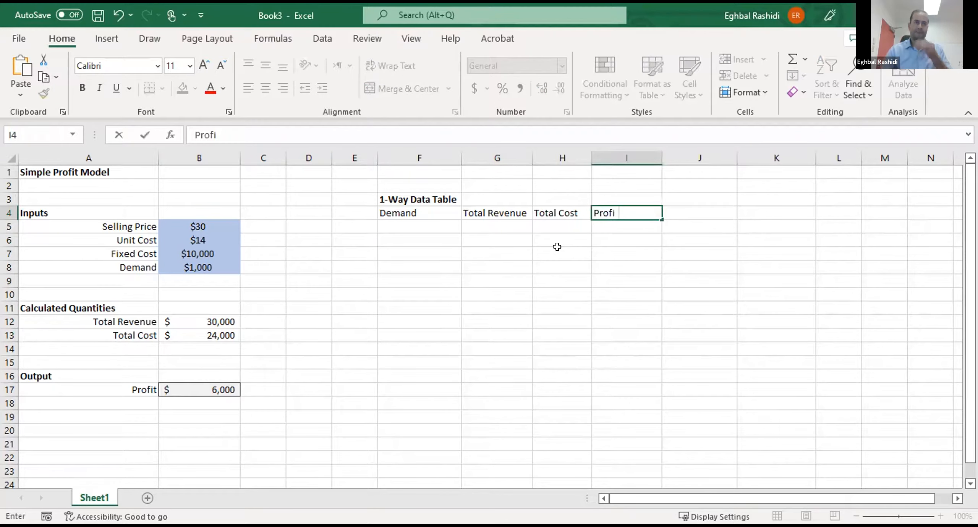
key(Return)
- Center-align the data table area F4:I13, including its headings
click(418, 237)
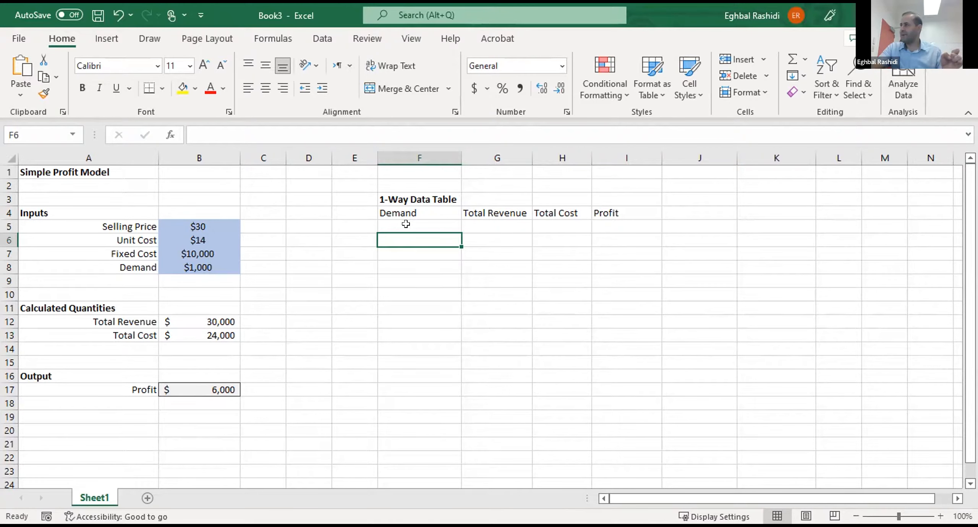
drag(406, 195, 632, 334)
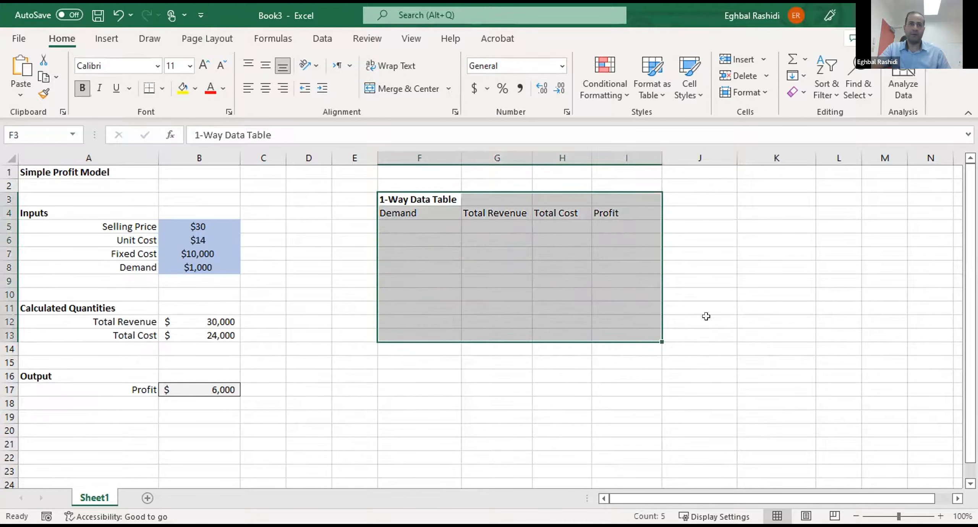
click(706, 316)
drag(406, 212, 621, 334)
click(267, 90)
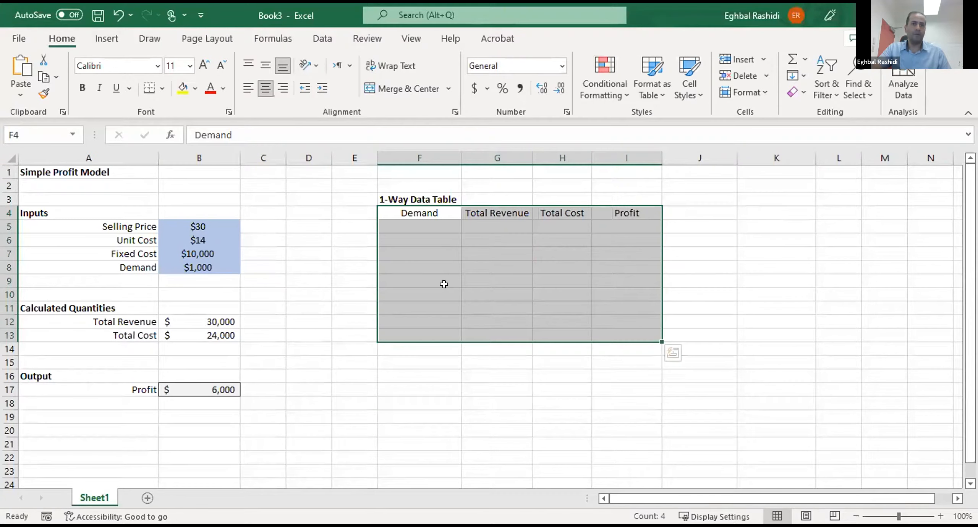
- Enter the demand values 0, 1000, 2000 and 3000 in F6:F9, leaving F5 empty
click(430, 225)
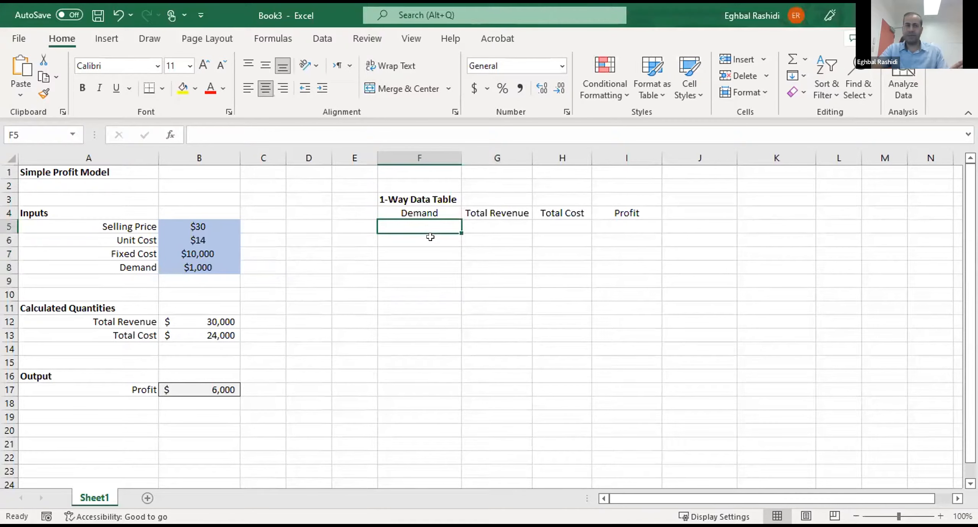
click(428, 238)
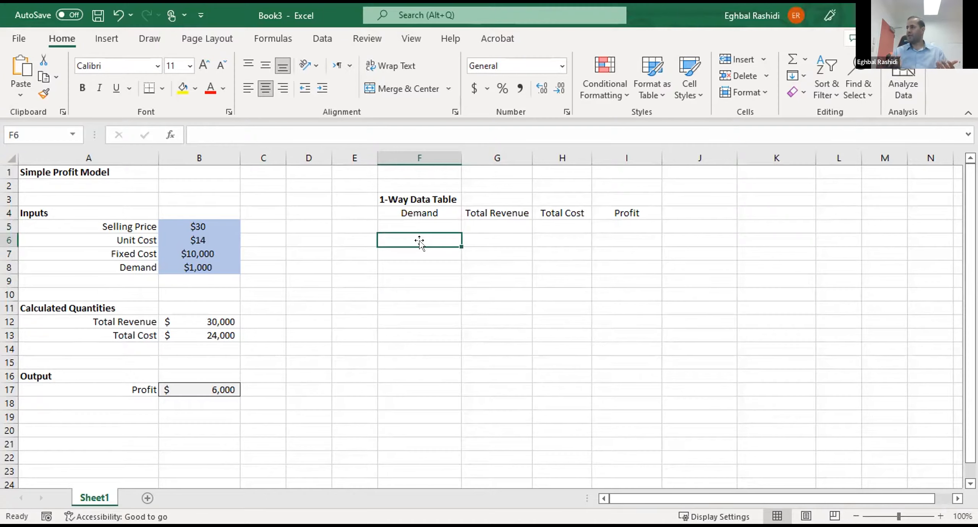
text(01)
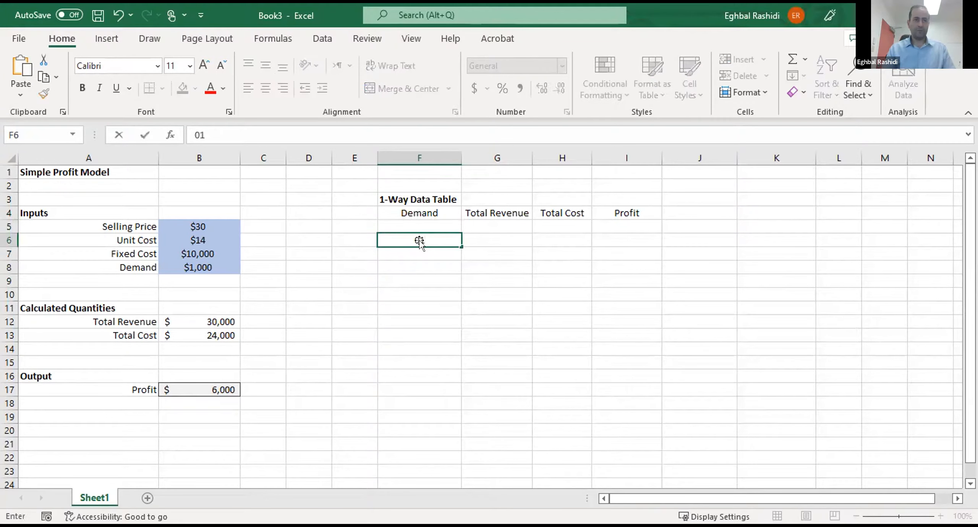
key(Return)
text(1)
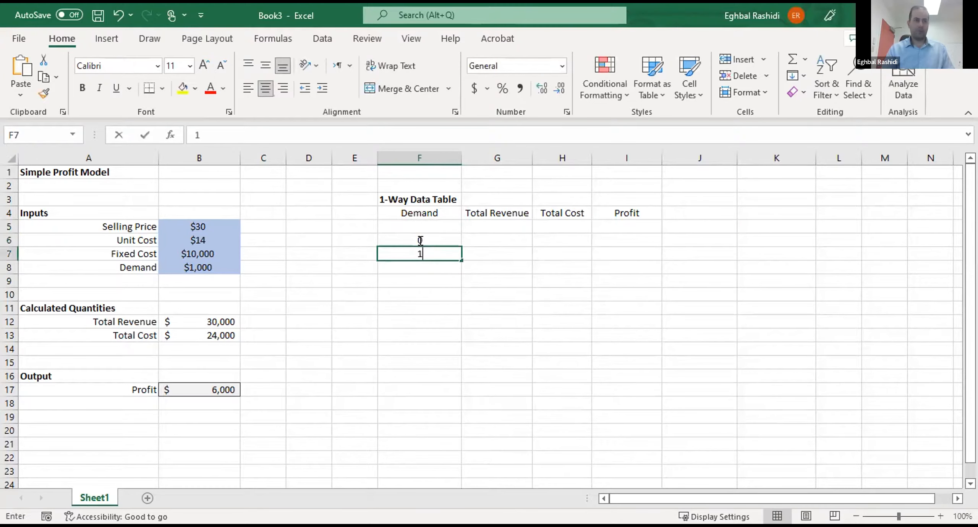
text(000)
key(Return)
text(200)
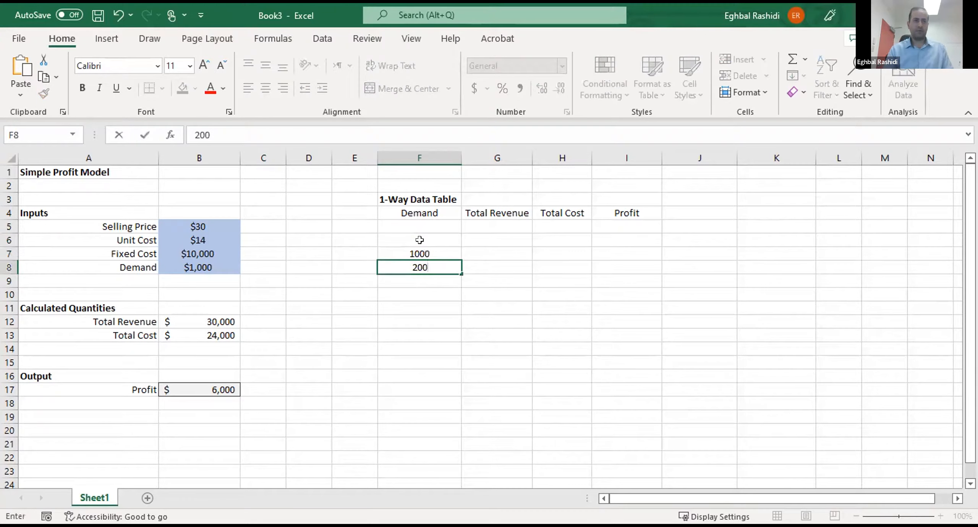
text(0)
key(Return)
text(3000)
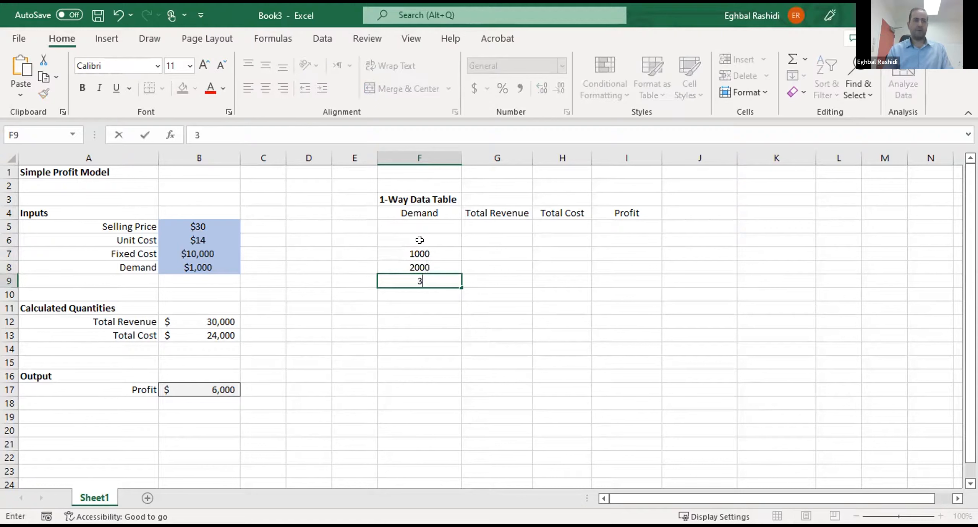
key(Return)
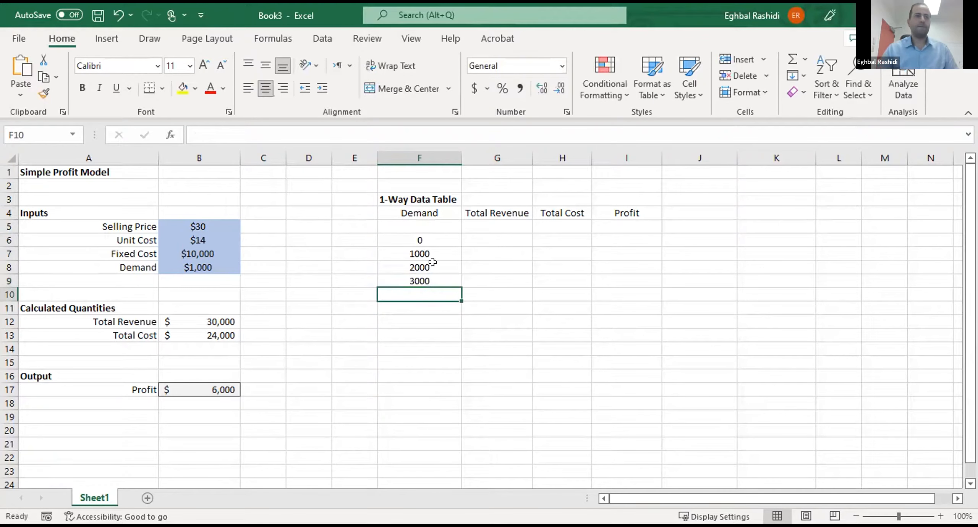
click(497, 224)
click(566, 226)
click(593, 225)
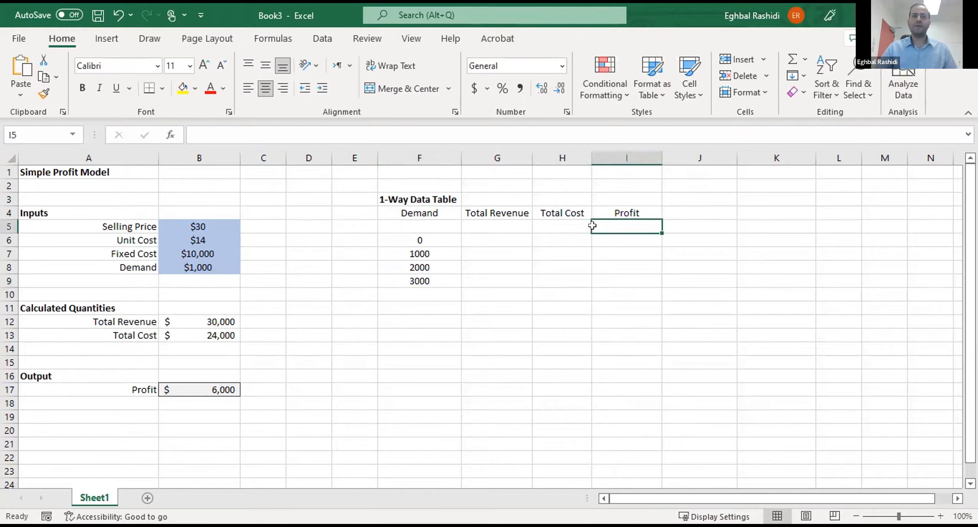
click(512, 226)
click(566, 225)
click(602, 225)
click(516, 224)
click(584, 226)
click(614, 226)
- Link G5 under Total Revenue to the model's total revenue with the formula =B12
click(499, 222)
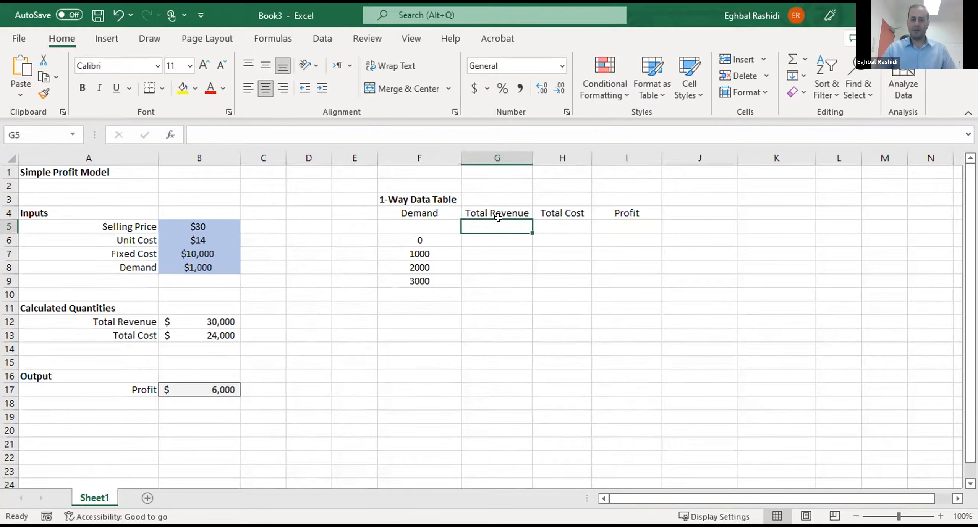
text(=)
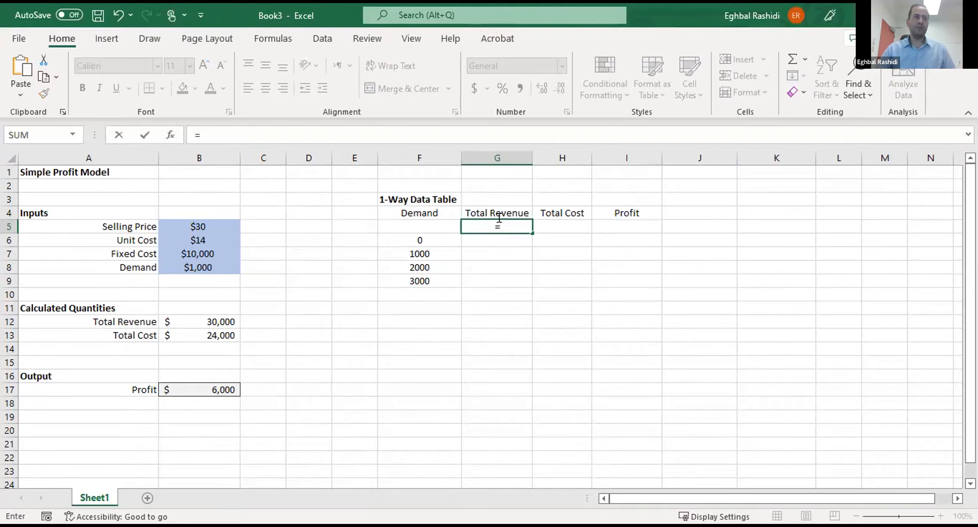
click(214, 317)
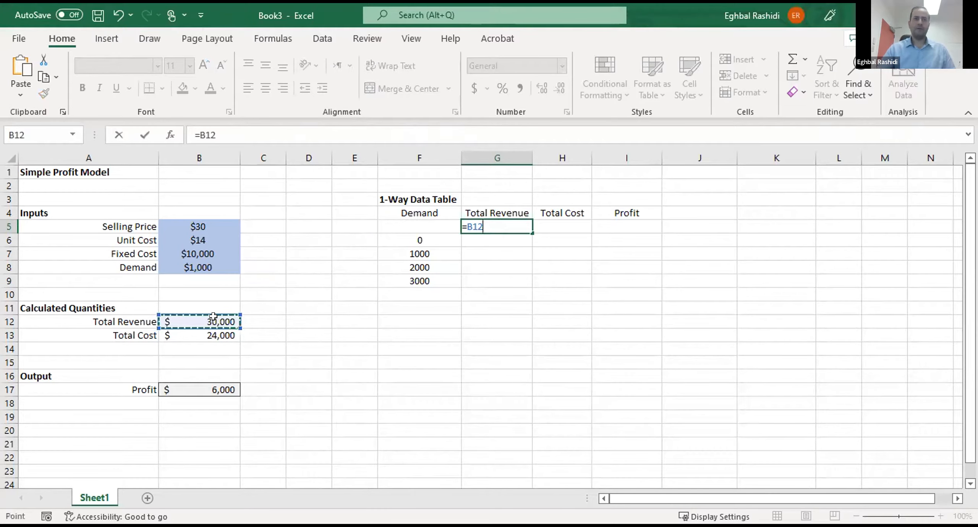
key(Tab)
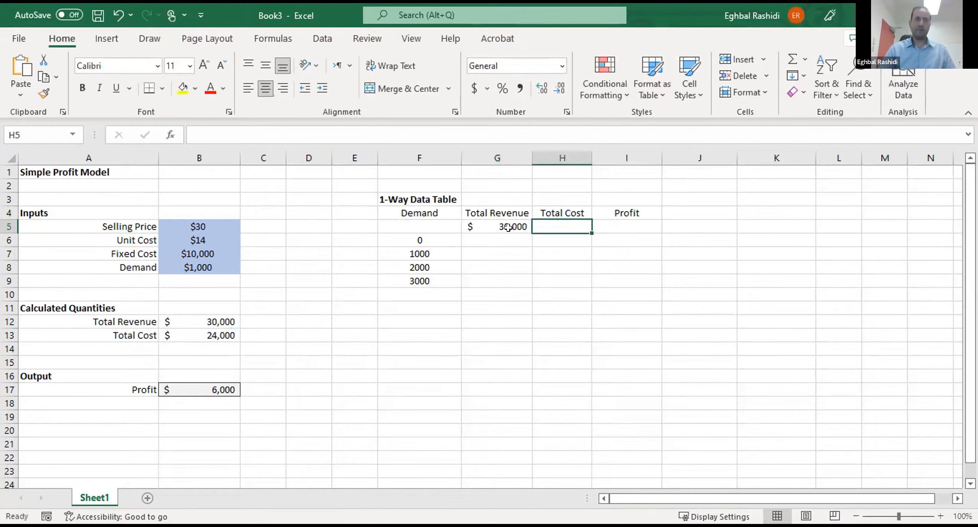
click(212, 330)
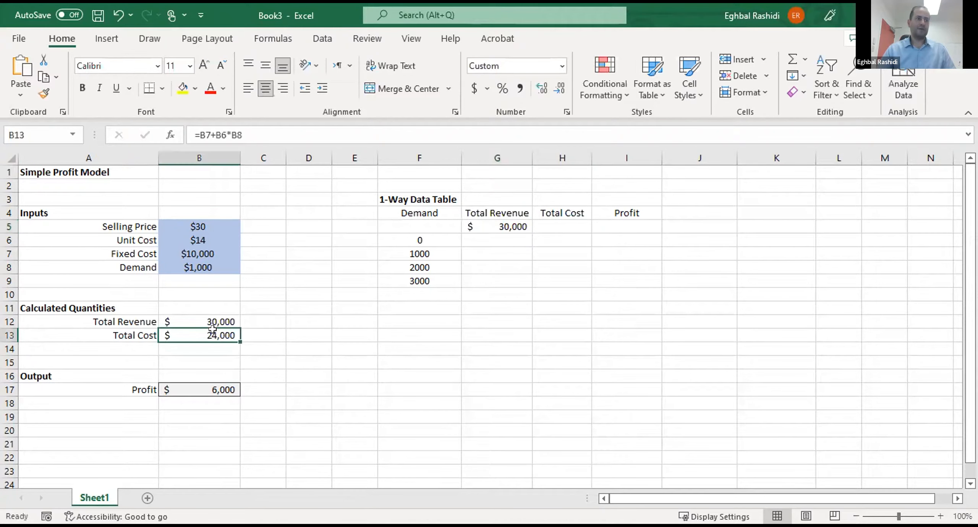
text(=)
key(Return)
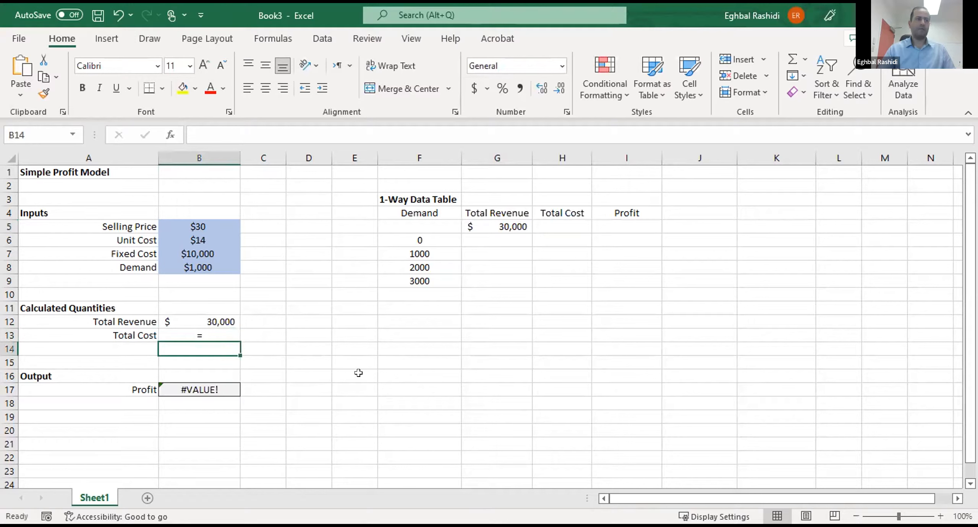
key(ctrl+z)
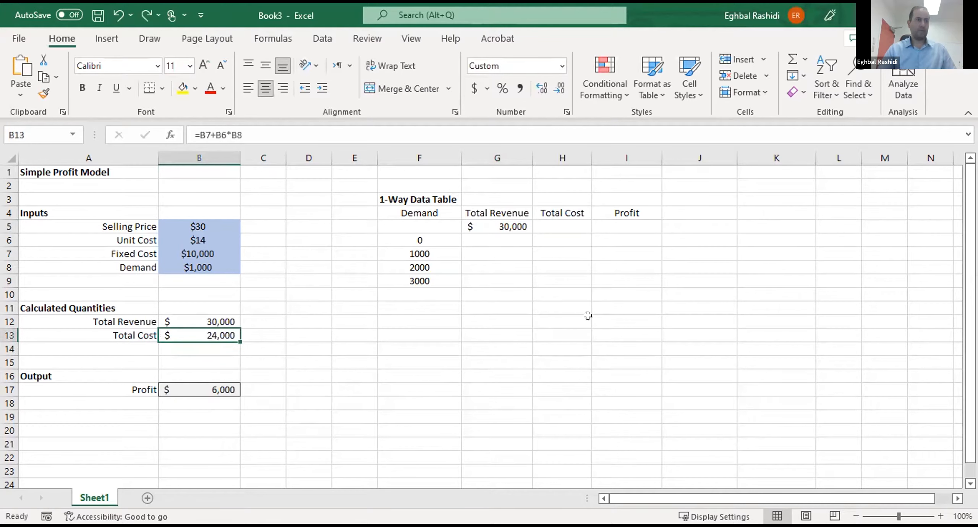
- Link H5 under Total Cost to the model's total cost with the formula =B13
click(577, 225)
text(=)
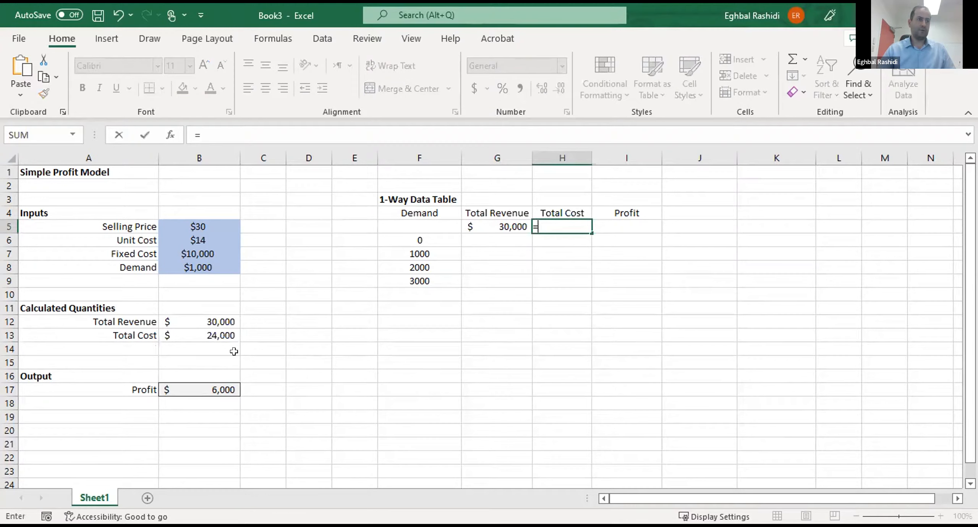
click(223, 331)
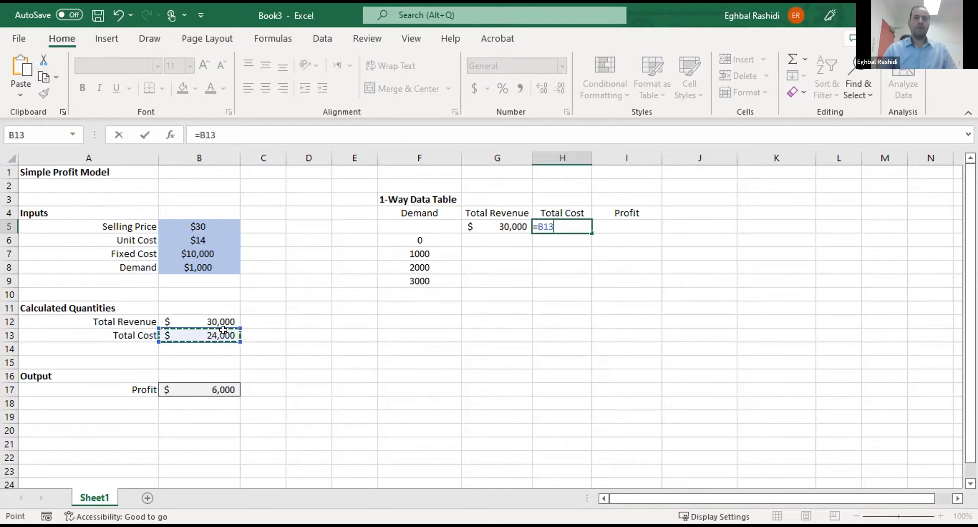
key(Tab)
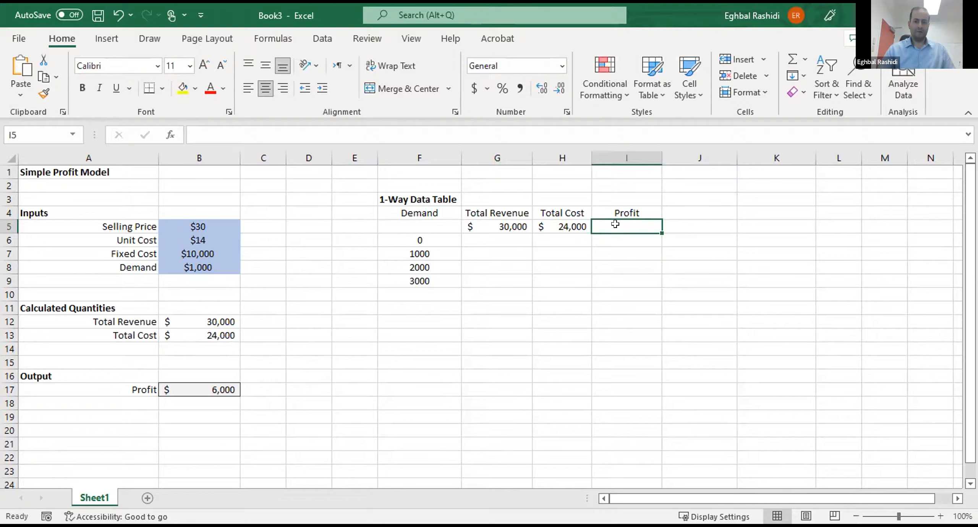
- Link I5 under Profit to the model's profit output with the formula =B17
text(==)
key(BackSpace)
click(193, 390)
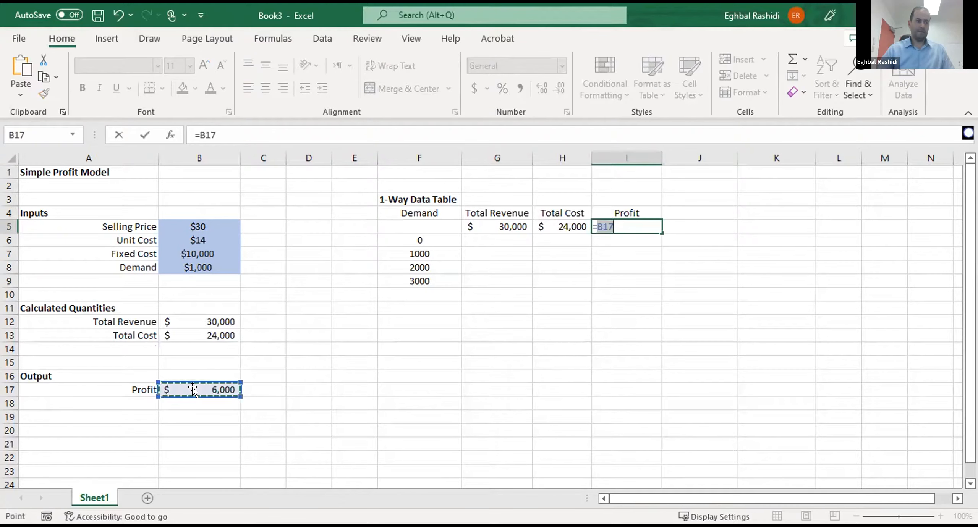
click(432, 400)
click(481, 225)
drag(578, 249, 624, 281)
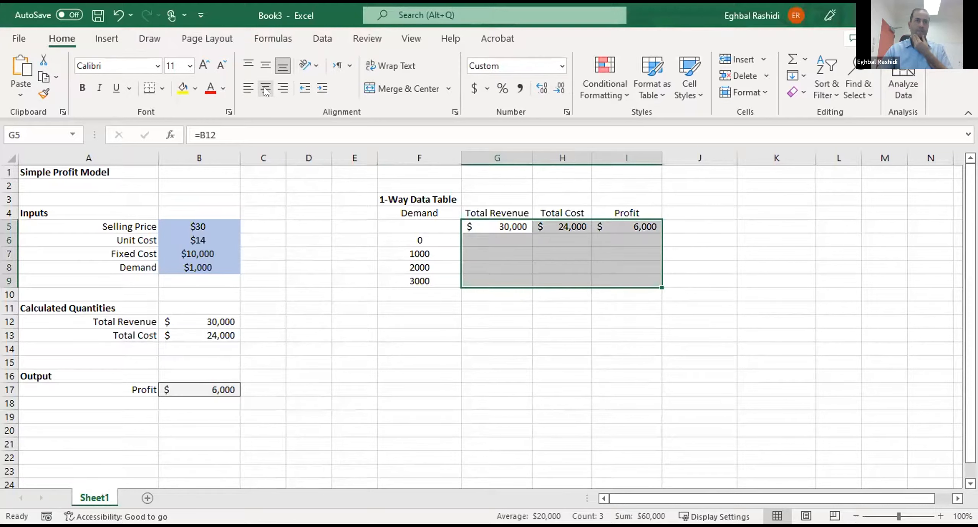
click(569, 308)
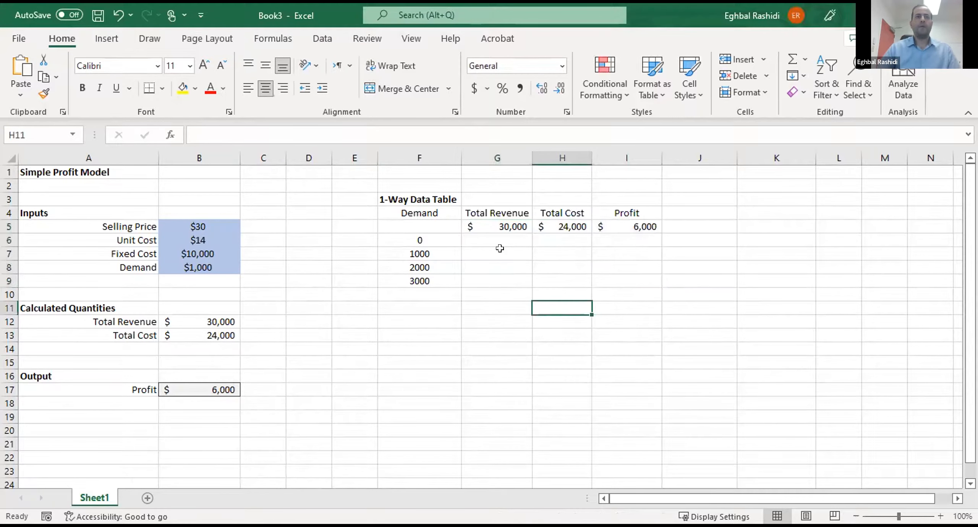
- Create a one-way What-If data table over F5:I9, using the Demand input $B$8 as column input cell and no row input cell
drag(429, 224, 622, 273)
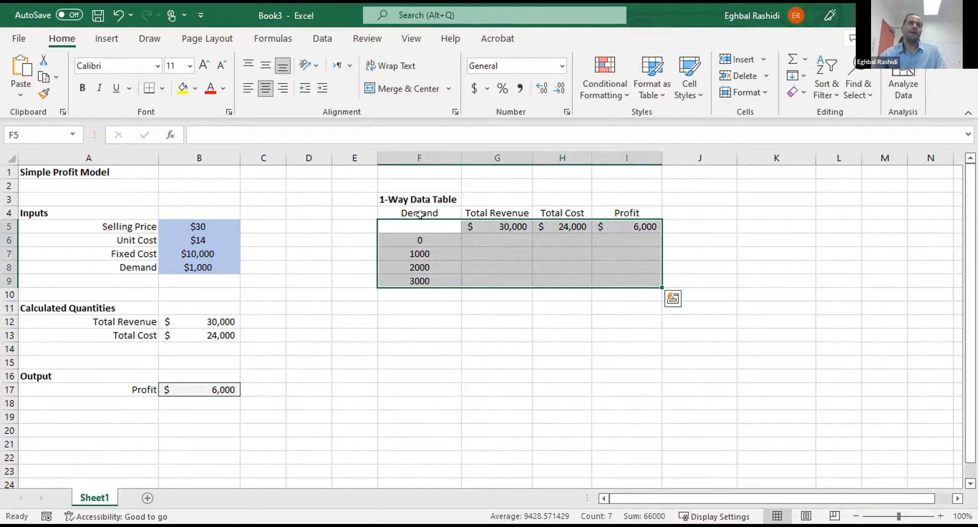
click(315, 30)
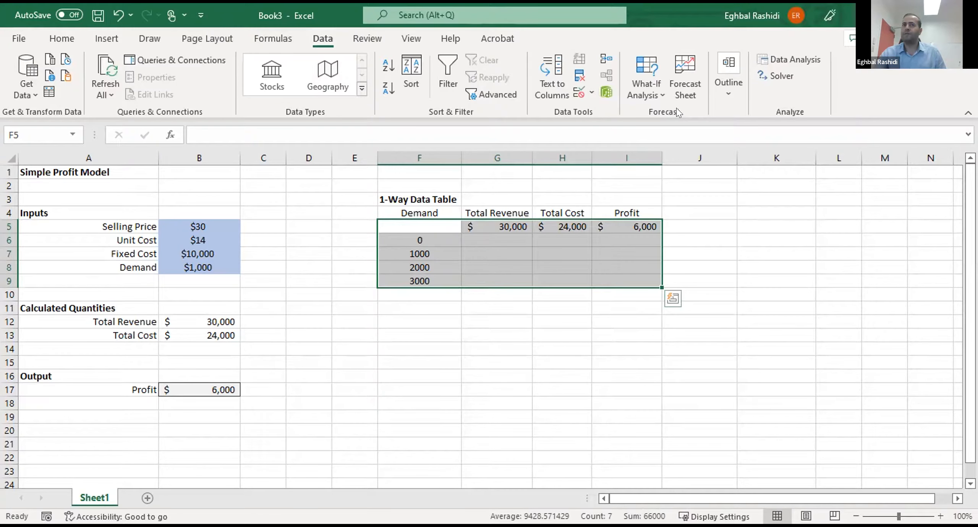
click(646, 69)
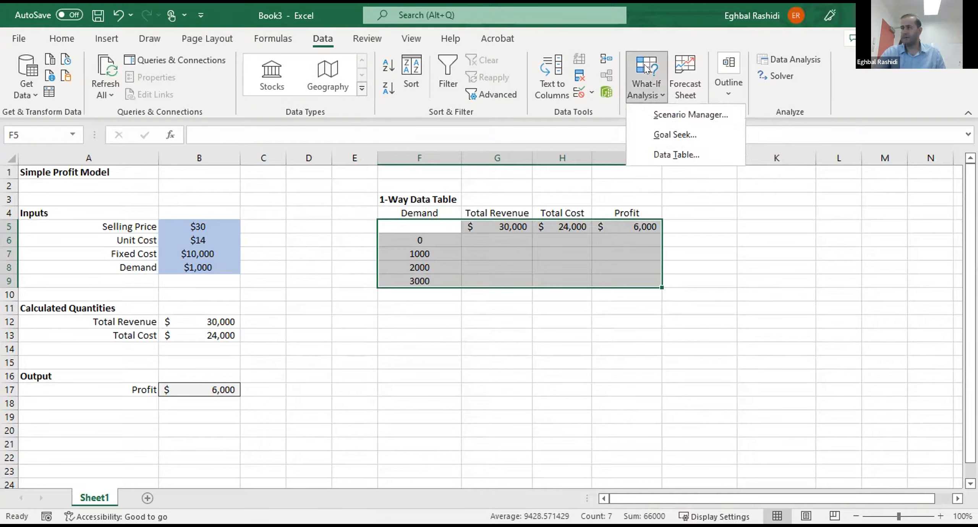
click(663, 154)
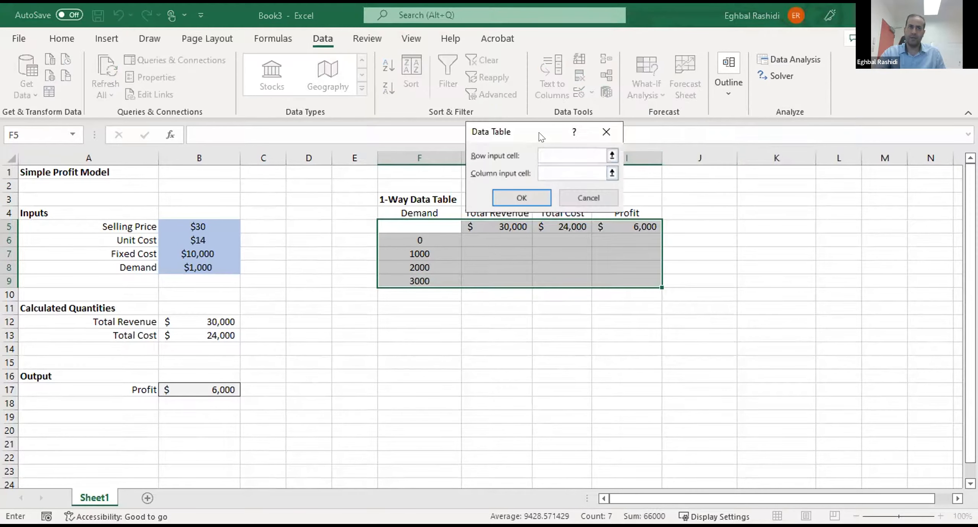
drag(536, 129, 597, 110)
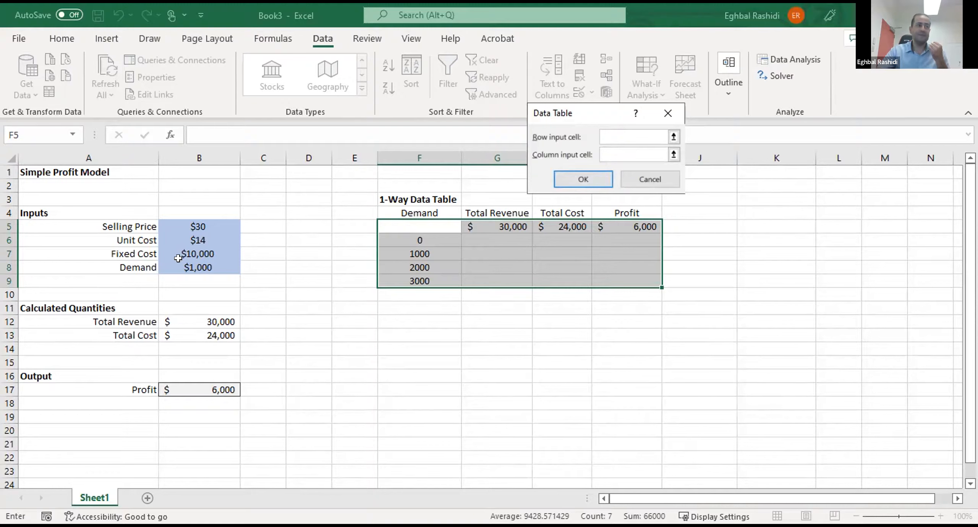
click(201, 263)
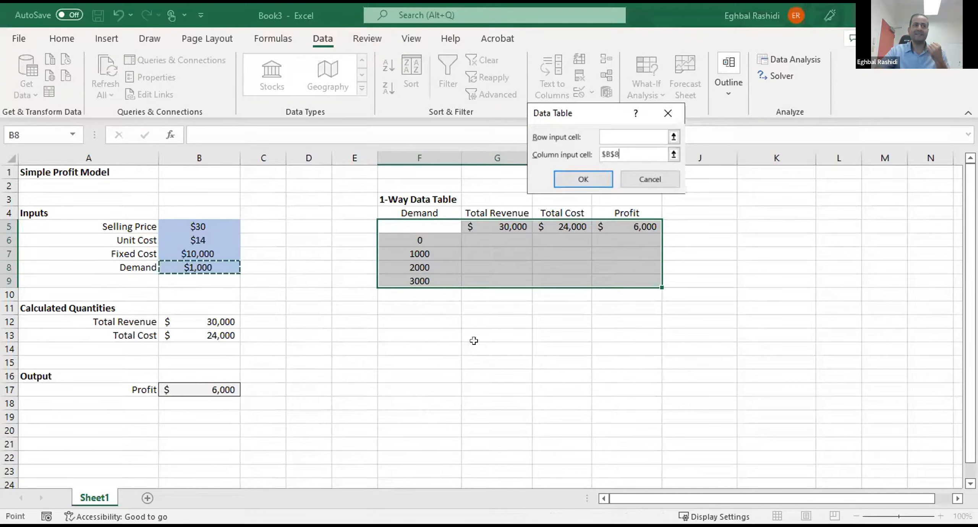
click(583, 180)
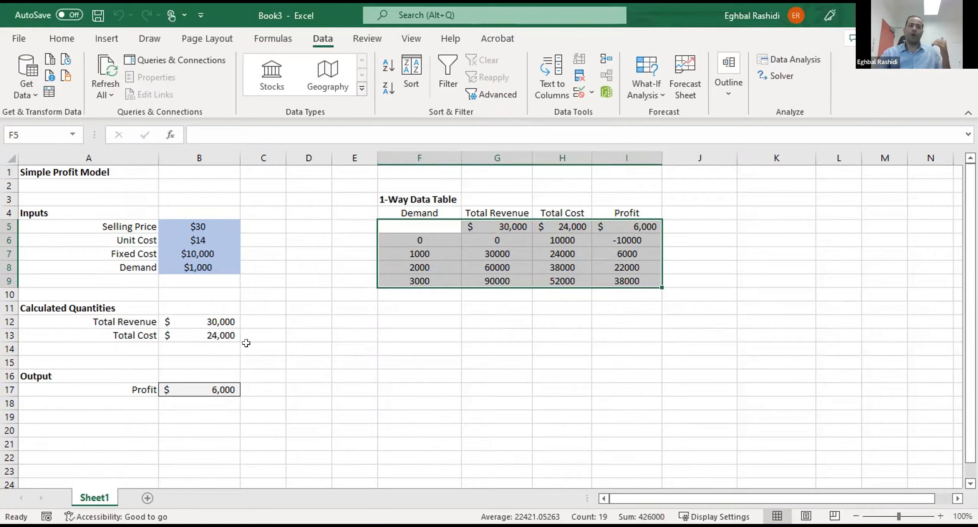
- Review the demand values in column F and the three output headings of the one-way data table
click(417, 249)
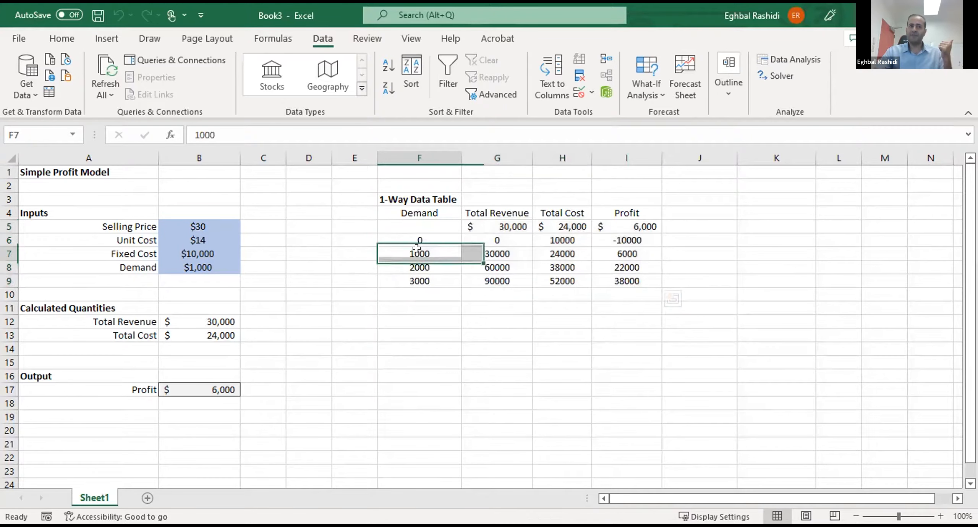
key(Down)
key(Down)
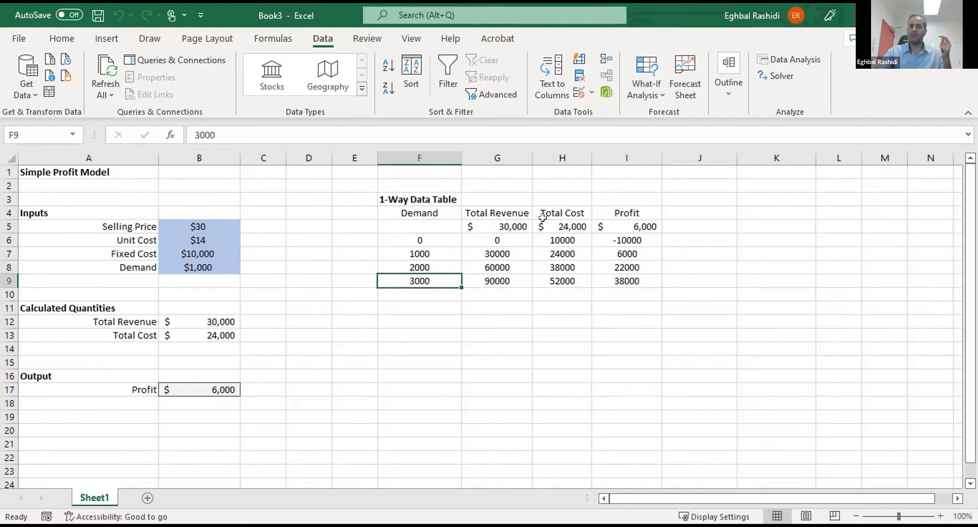
click(495, 211)
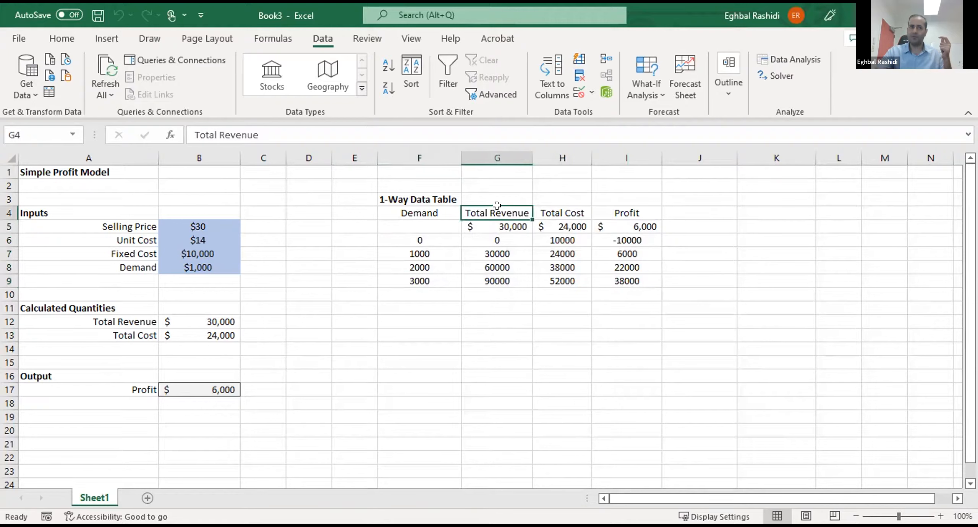
click(555, 208)
click(612, 208)
- Format the data table results in G6:I9 as Accounting currency with no decimal places
drag(493, 240, 603, 272)
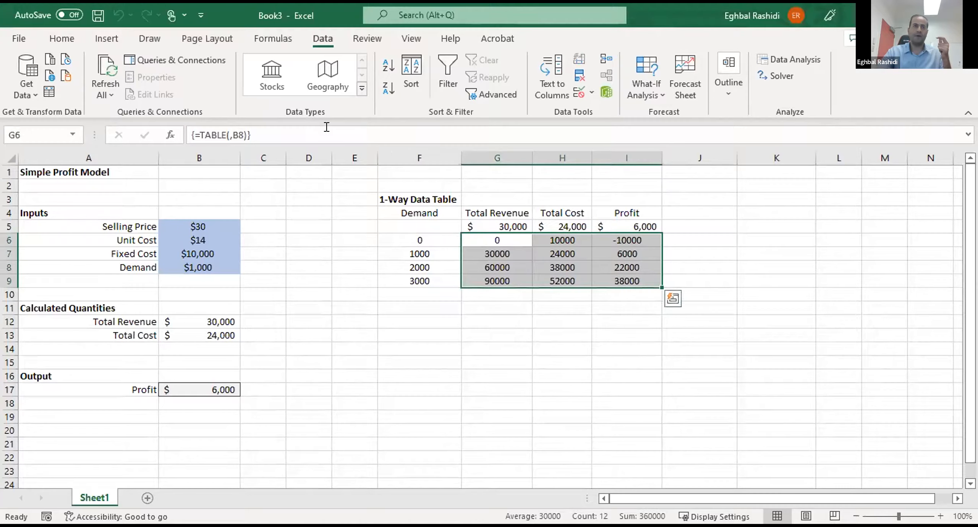
click(62, 39)
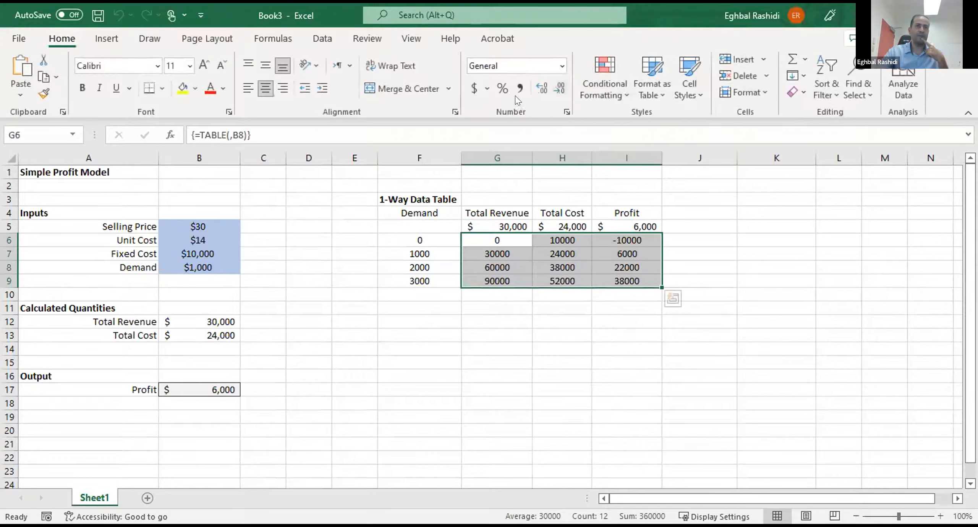
click(472, 88)
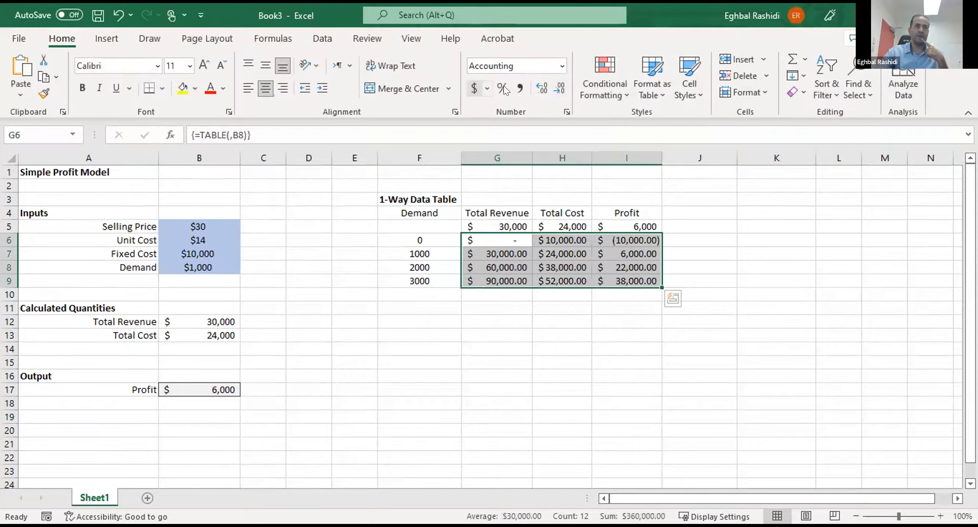
click(557, 88)
click(557, 88)
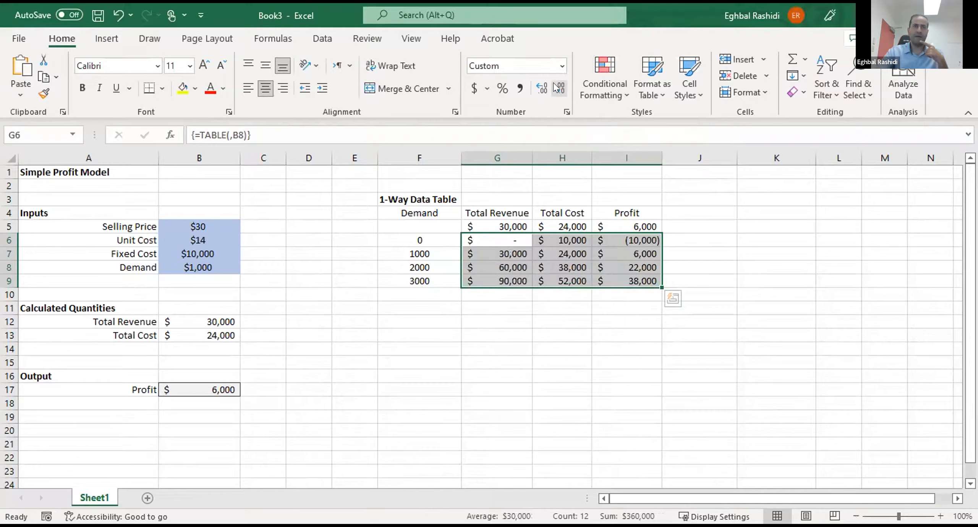
click(544, 295)
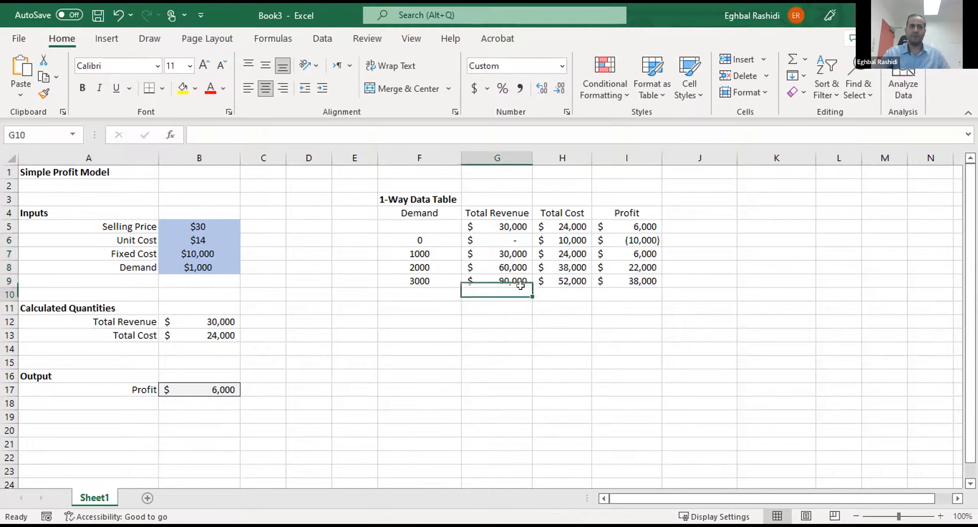
- Examine the formatted revenue, cost and profit results against the Demand column of the data table
click(505, 281)
click(566, 282)
click(650, 295)
click(676, 348)
click(634, 377)
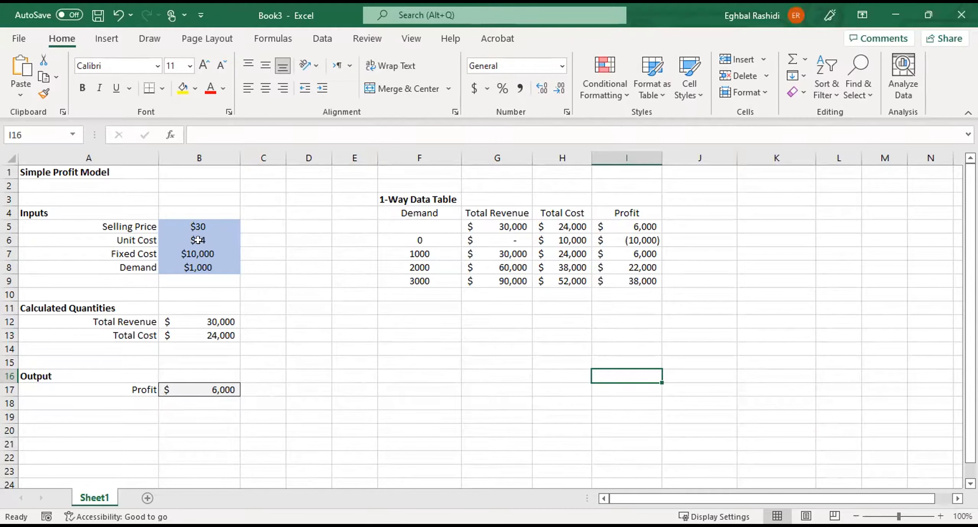
click(452, 252)
click(431, 210)
click(434, 237)
- Rerun the What-If data table over F5:I9 with the Demand input $B$8 as column input cell and no row input cell
drag(440, 226, 616, 273)
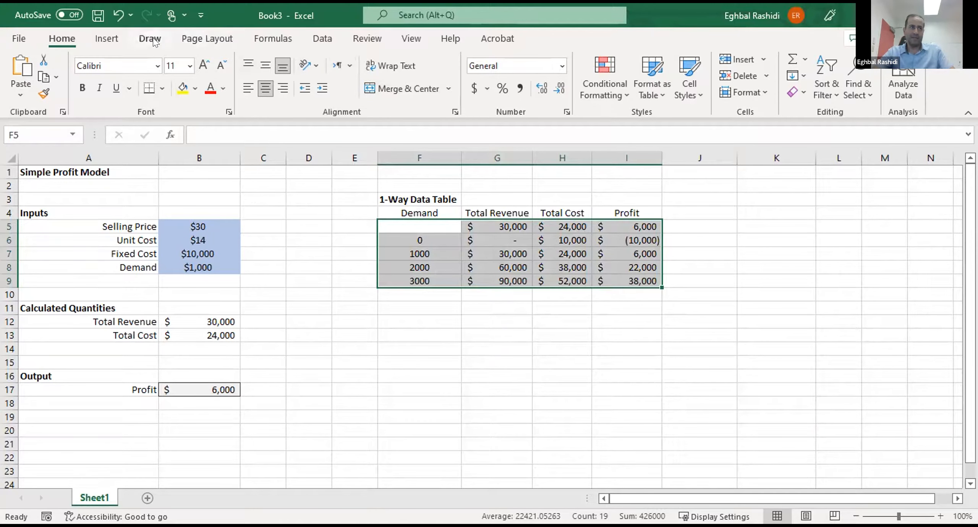
click(322, 39)
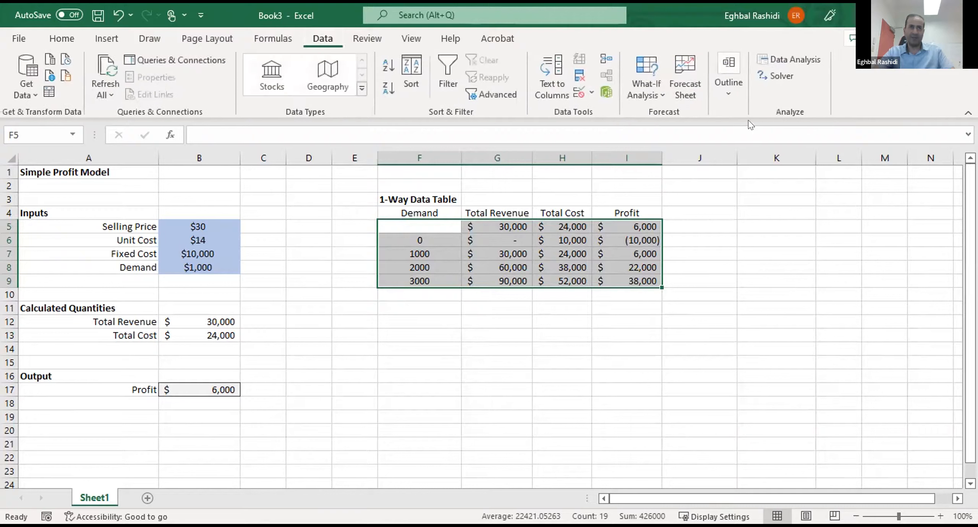
click(645, 63)
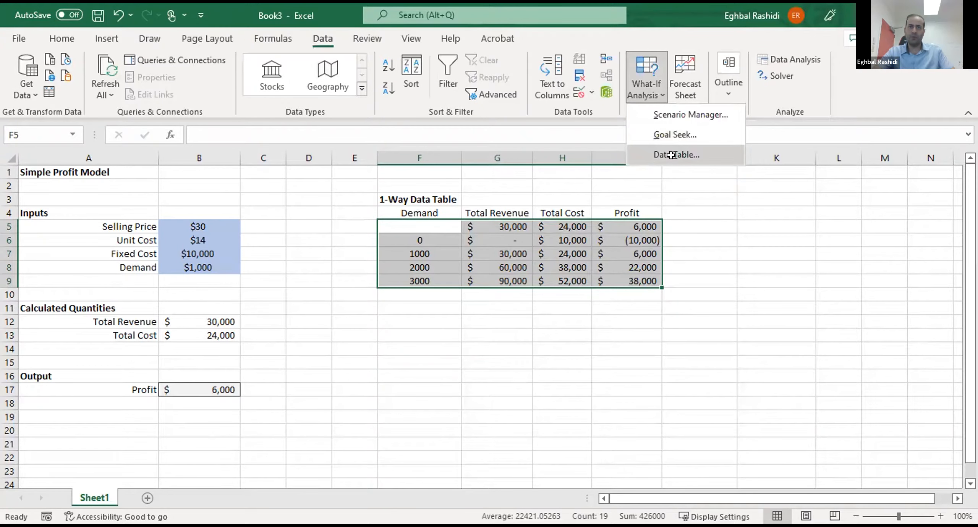
click(671, 155)
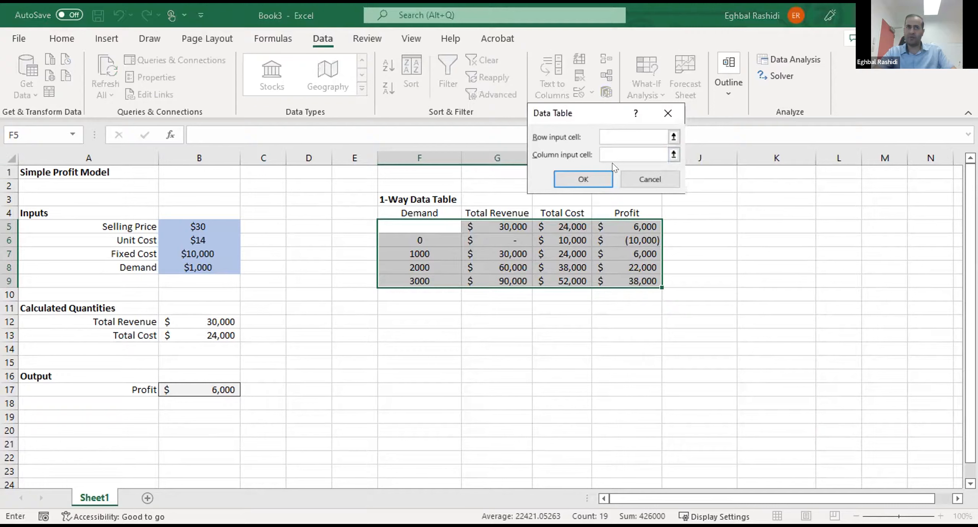
click(614, 151)
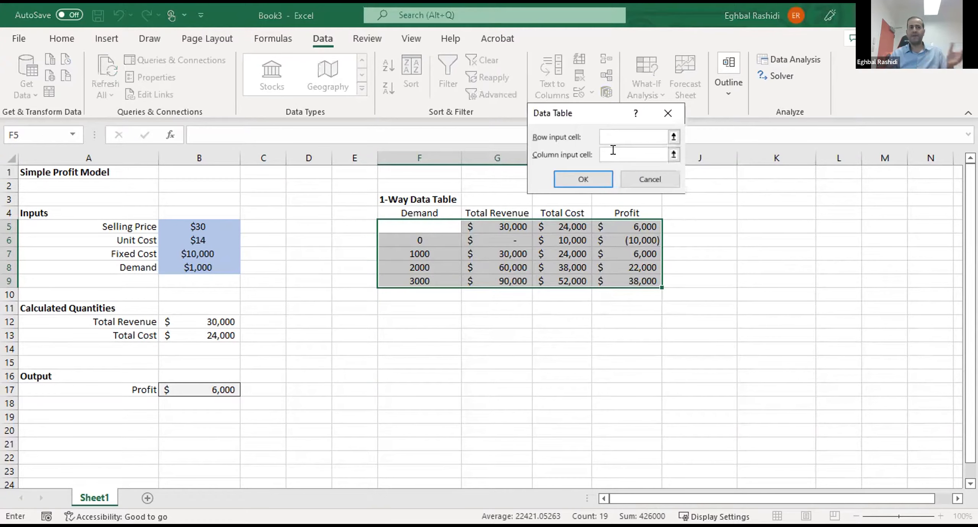
click(189, 263)
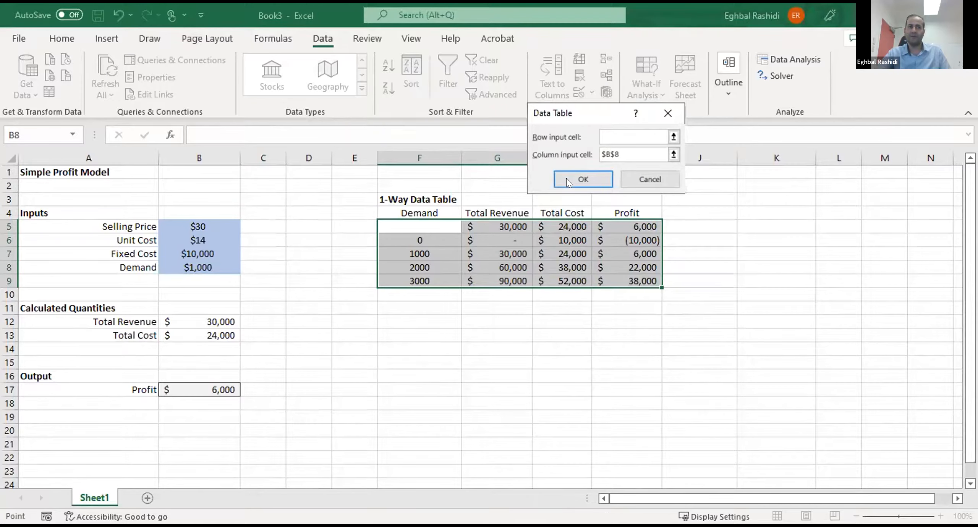
click(581, 179)
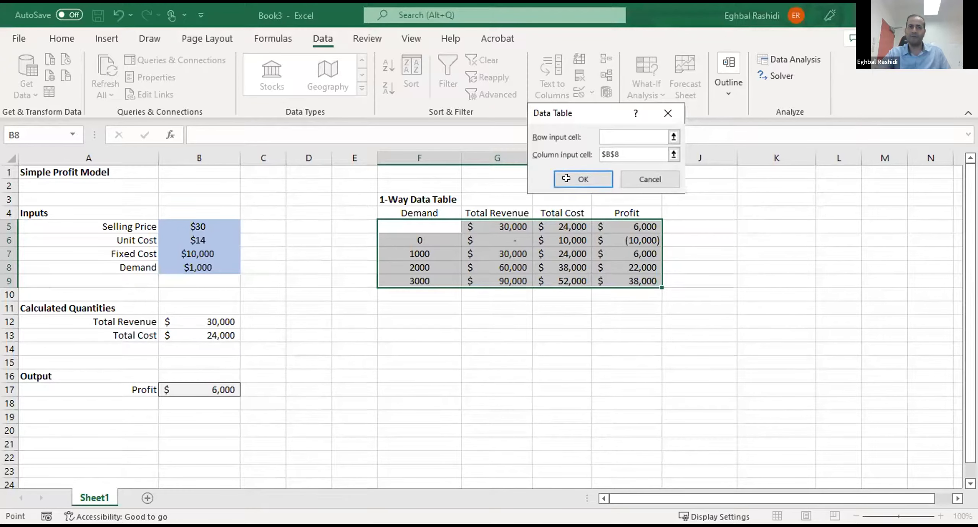
click(592, 404)
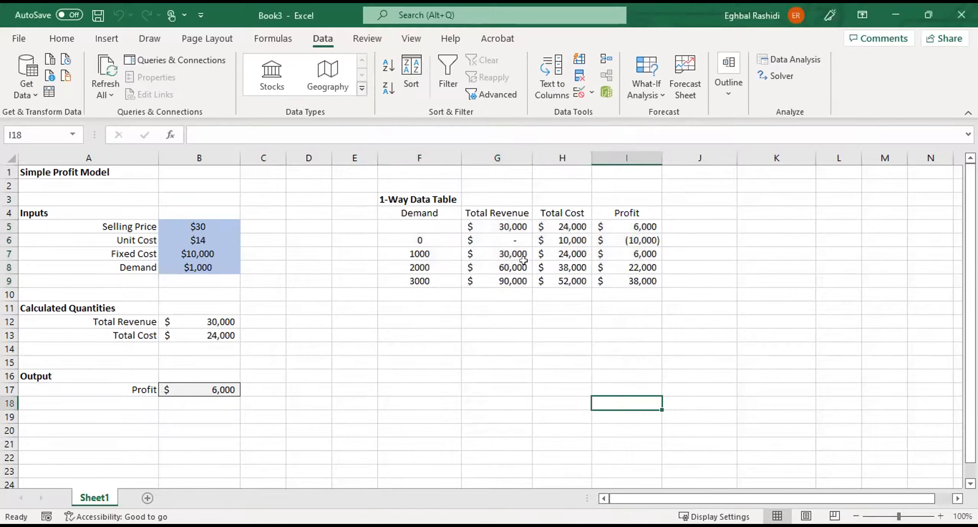
- Inspect the linked formulas in G5:I5 under Total Revenue, Total Cost and Profit, and the demand values in F6:F9
click(509, 320)
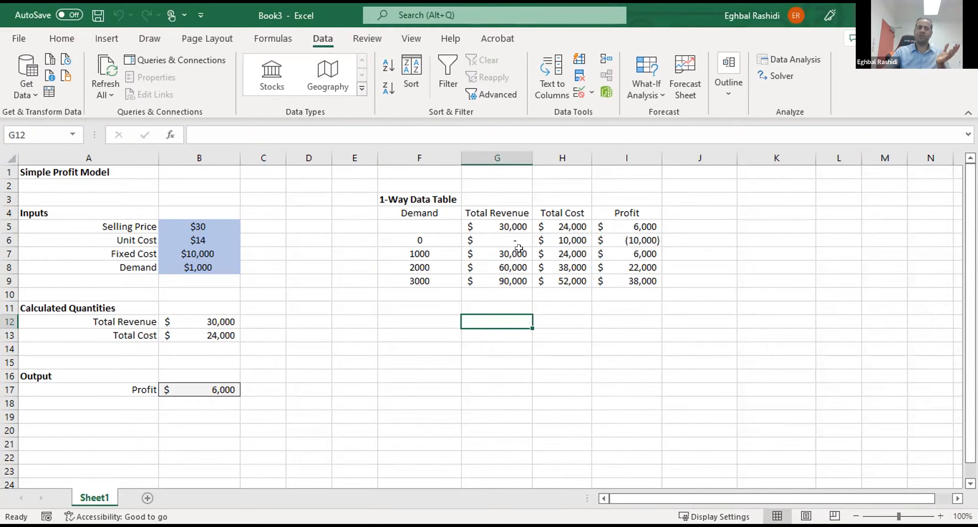
click(516, 224)
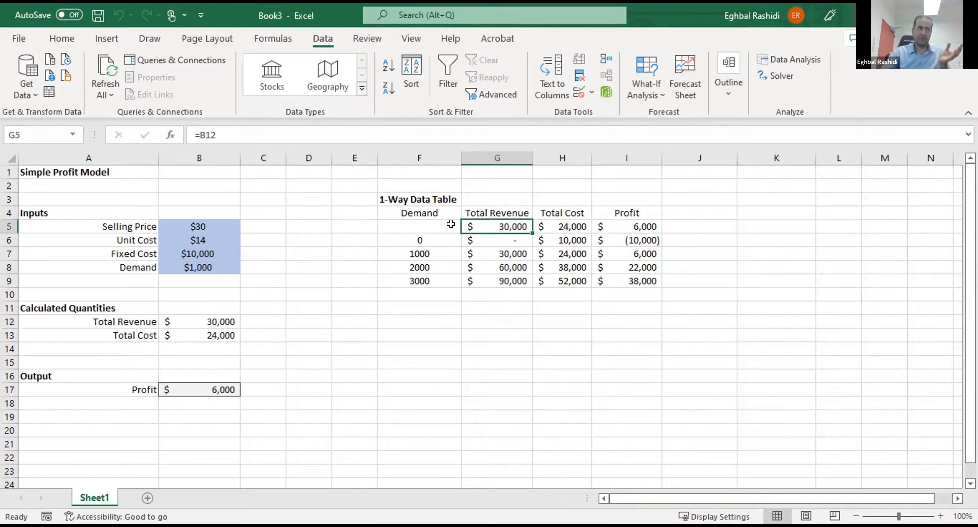
click(561, 227)
click(477, 127)
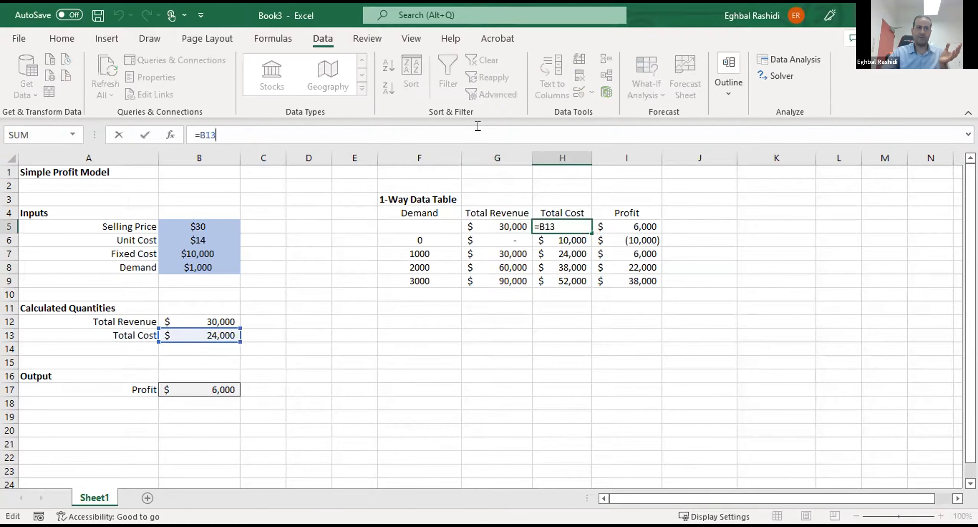
key(Return)
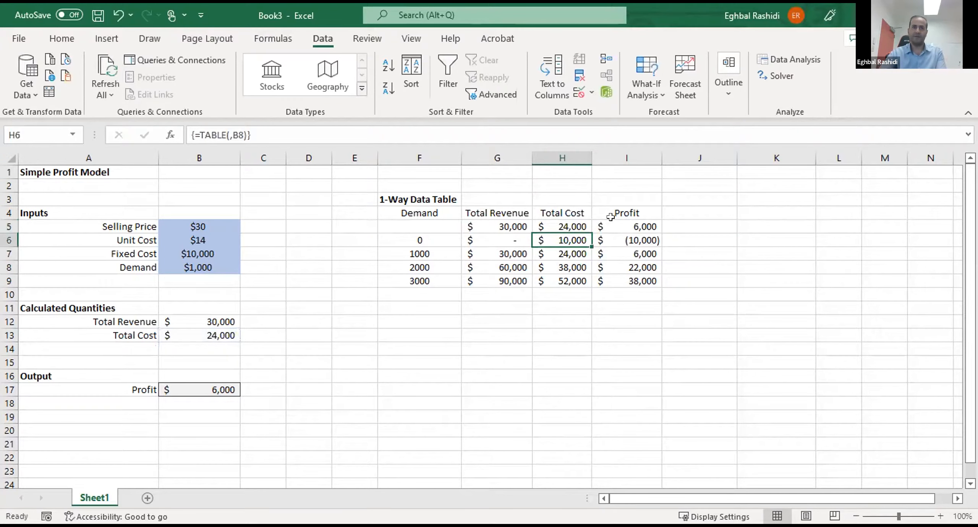
click(612, 227)
double_click(611, 227)
key(Return)
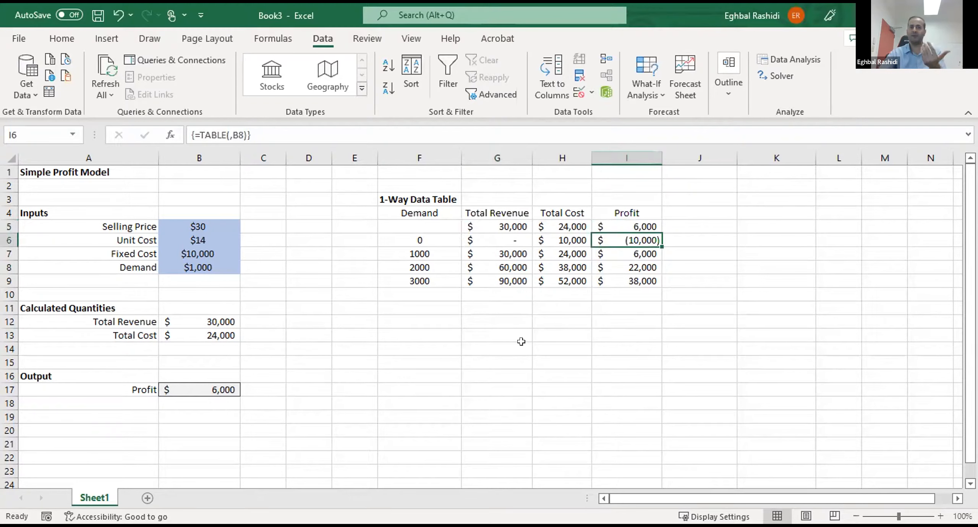
key(Return)
click(522, 377)
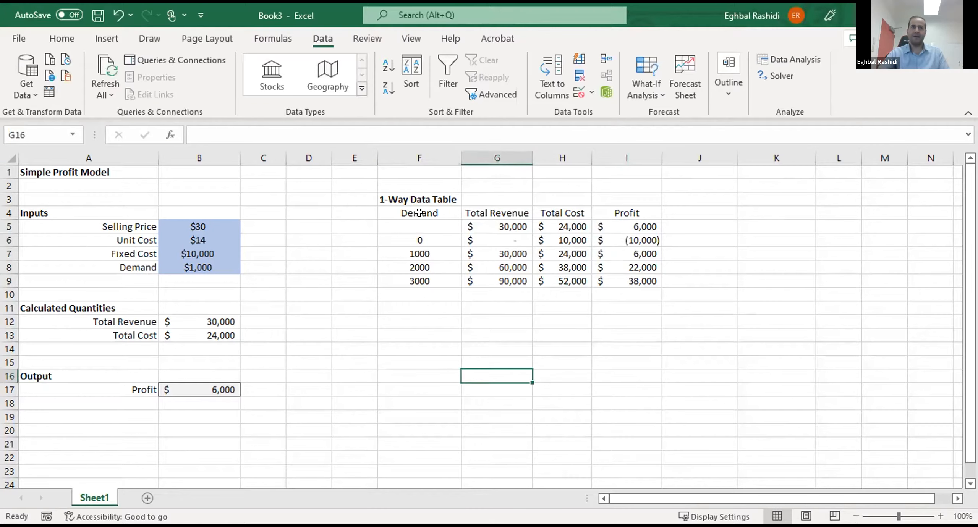
click(420, 213)
drag(418, 239, 417, 282)
click(421, 307)
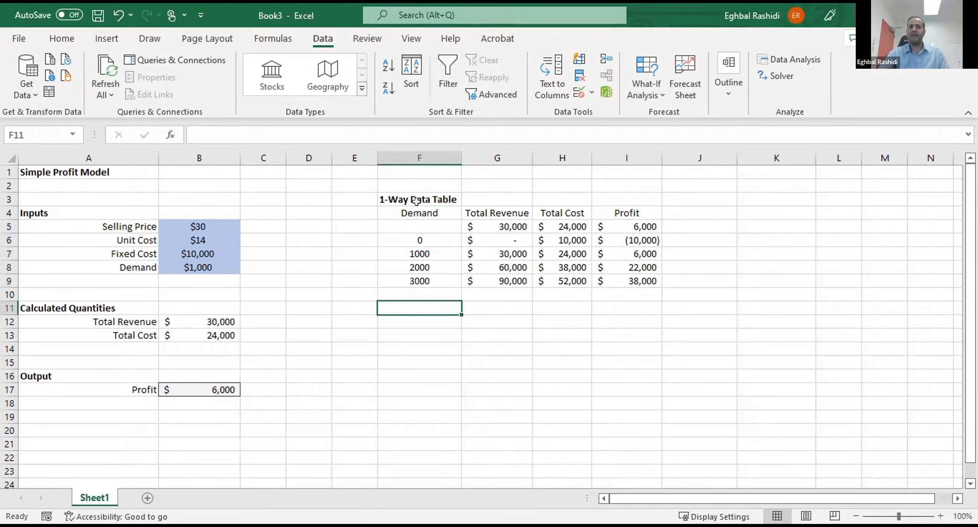
- Reapply the one-way What-If data table to F5:I9, with Demand cell $B$8 as column input and the row input left empty
click(646, 79)
key(Escape)
drag(419, 226, 626, 282)
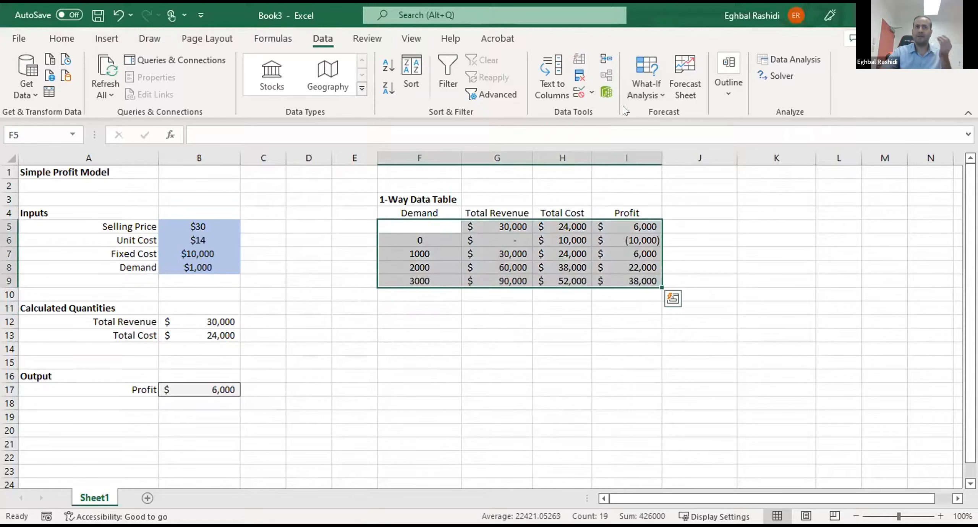
click(643, 75)
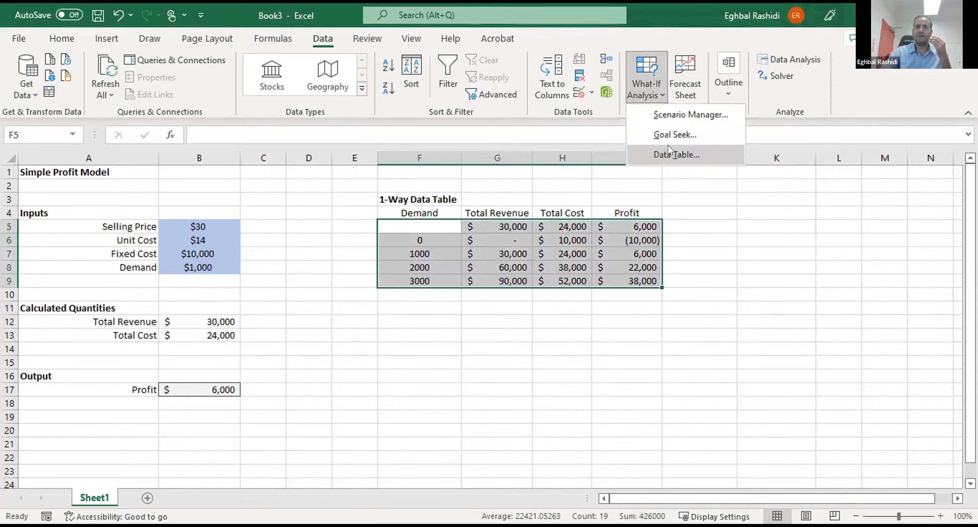
click(631, 161)
click(622, 157)
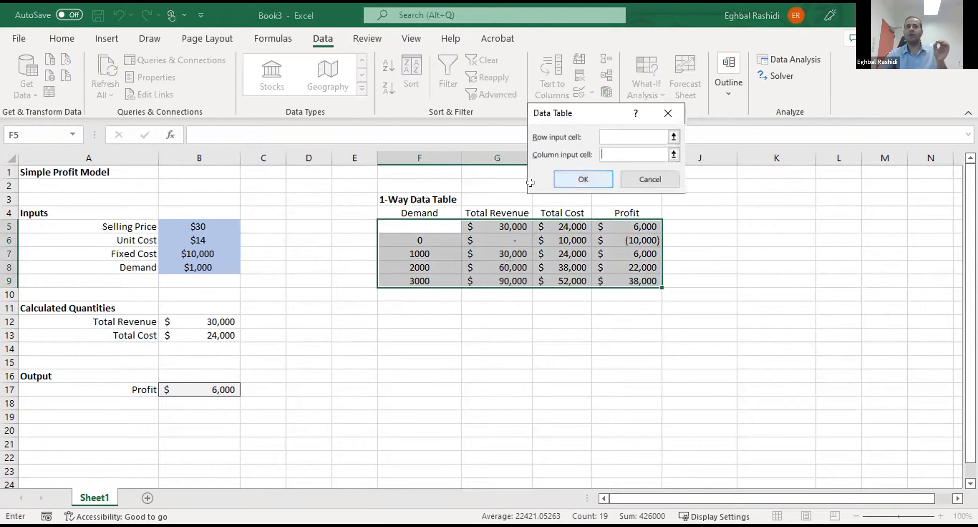
click(177, 264)
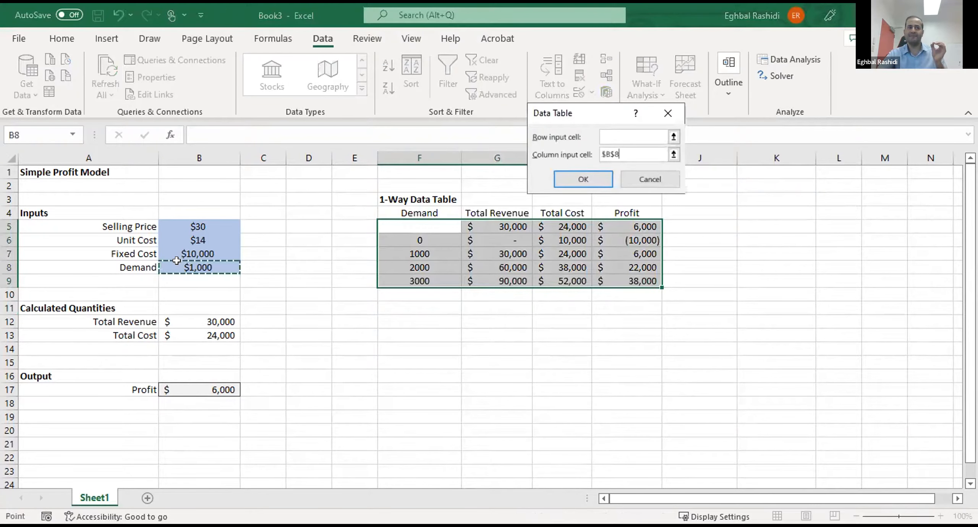
click(586, 176)
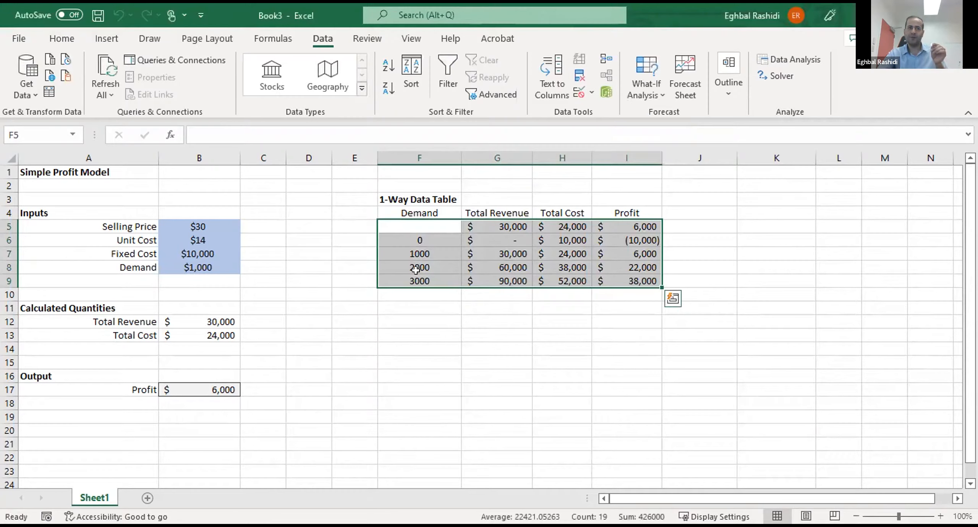
- Compare the model's Demand input, Total Revenue, Total Cost and Profit cells with the data table results in G5:I9
click(197, 268)
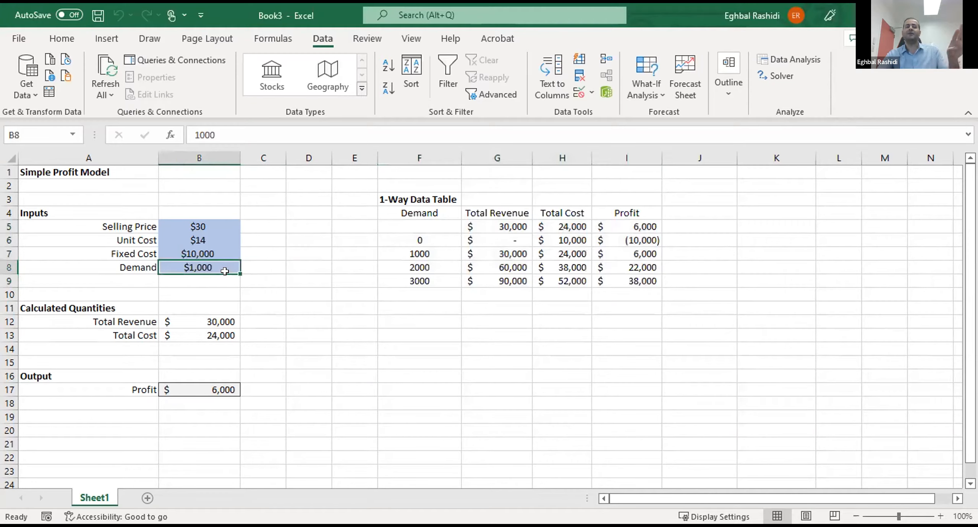
click(201, 322)
click(210, 335)
click(211, 389)
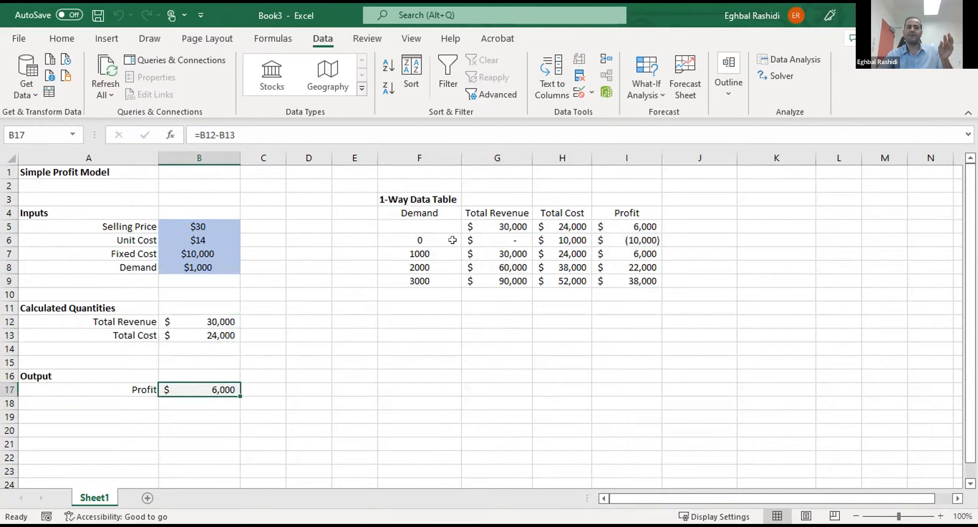
drag(488, 226, 673, 284)
click(638, 354)
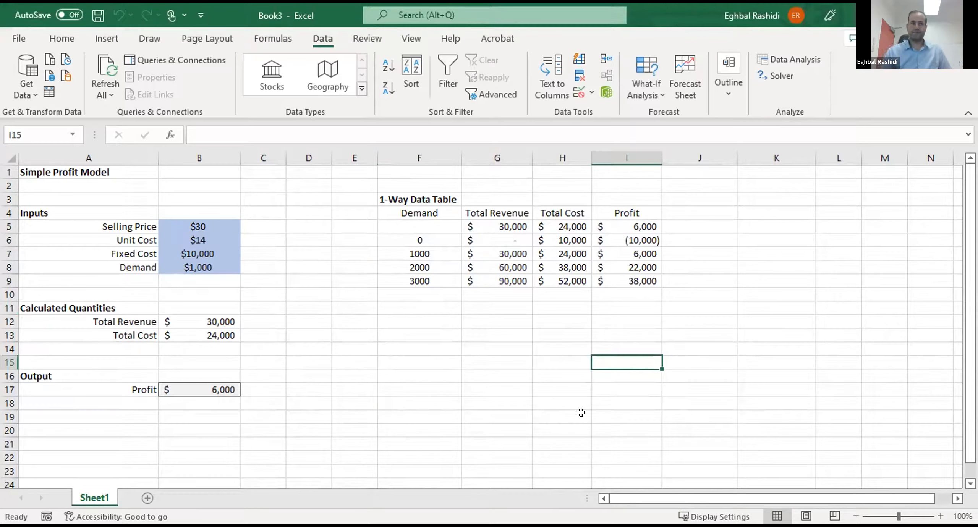
click(547, 374)
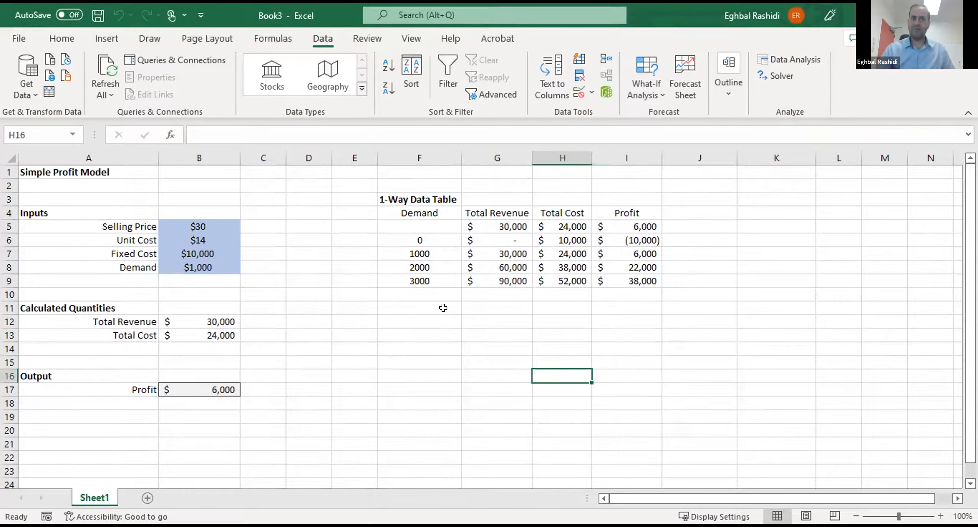
click(430, 293)
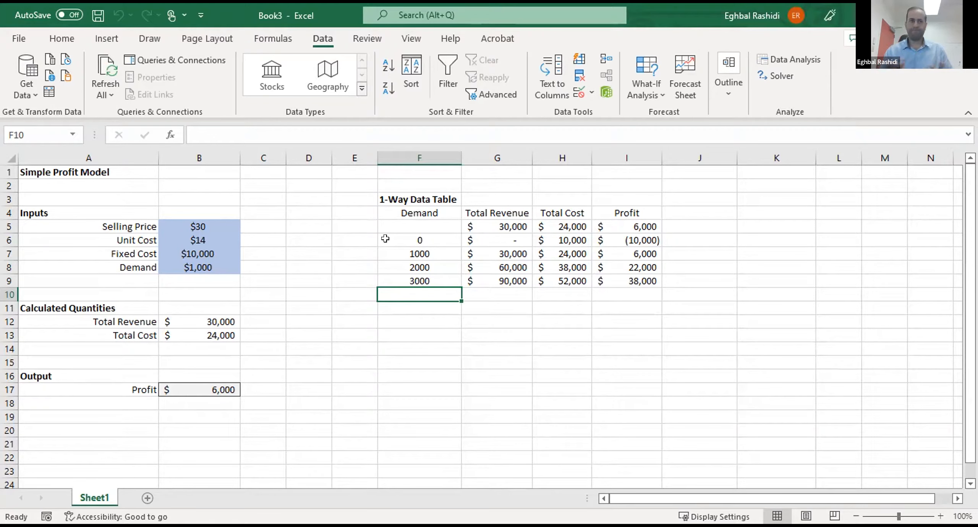
click(594, 362)
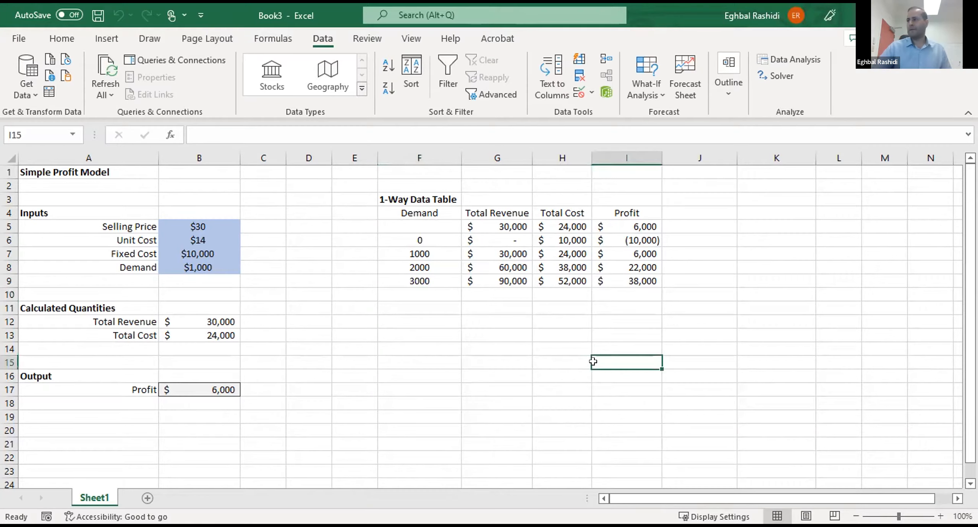
click(578, 335)
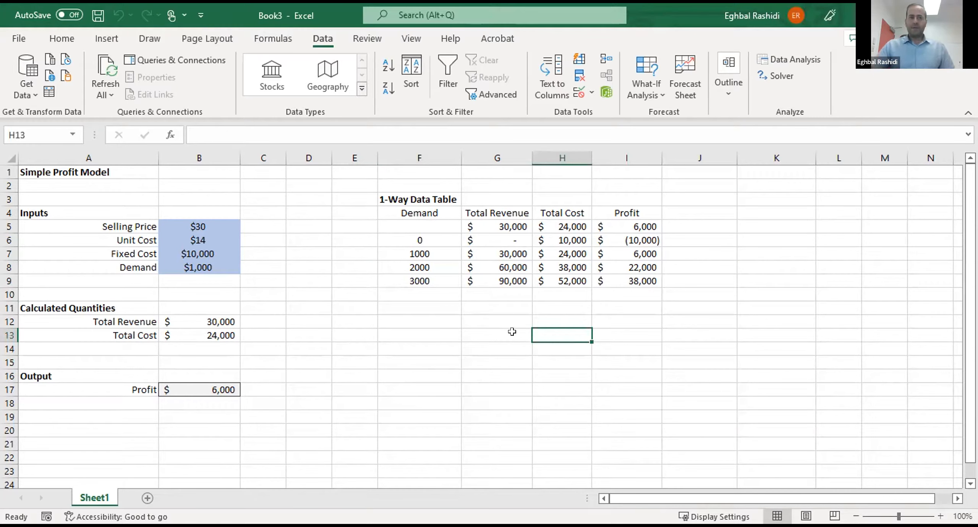
click(532, 350)
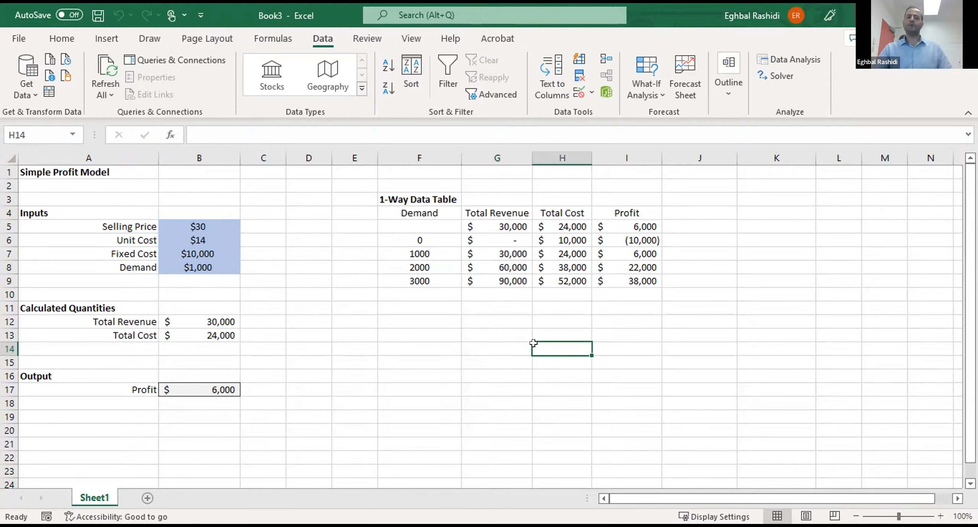
click(521, 333)
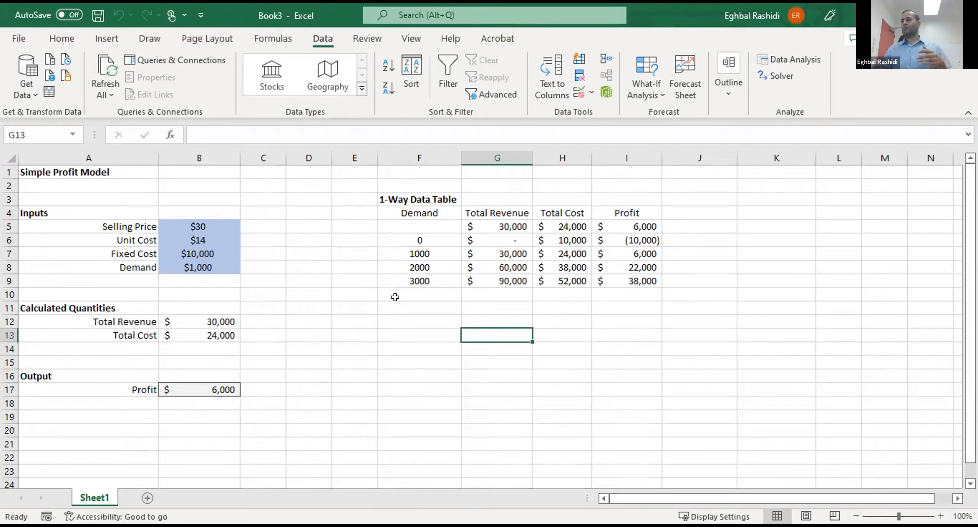
click(556, 386)
click(488, 373)
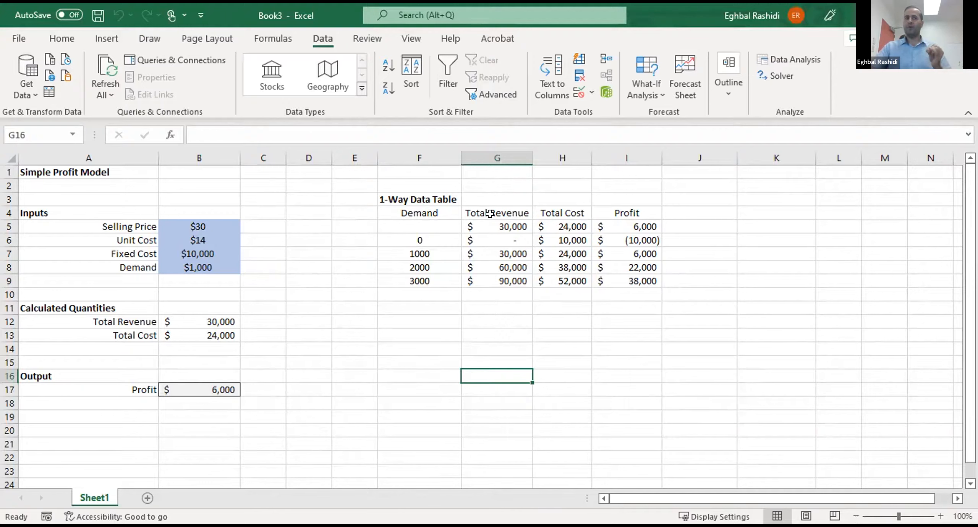
drag(496, 213, 622, 210)
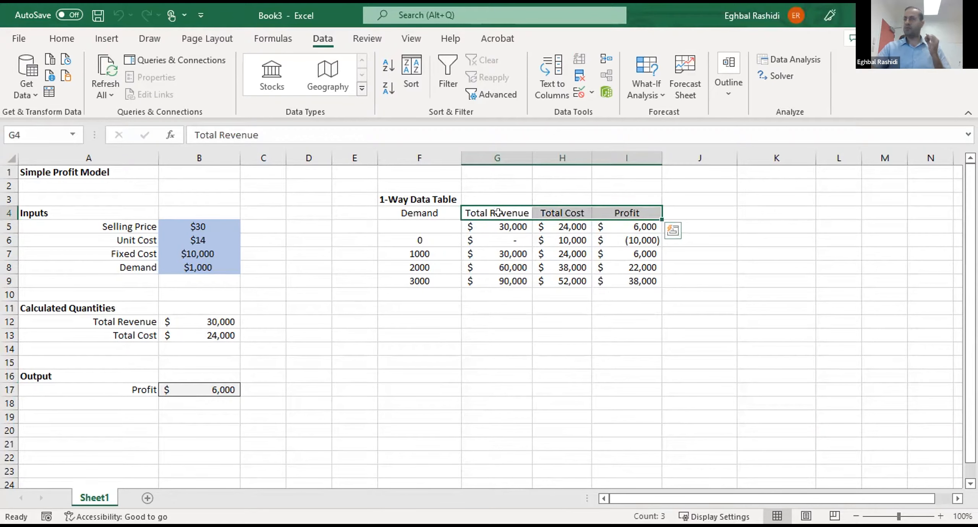
click(561, 400)
click(428, 318)
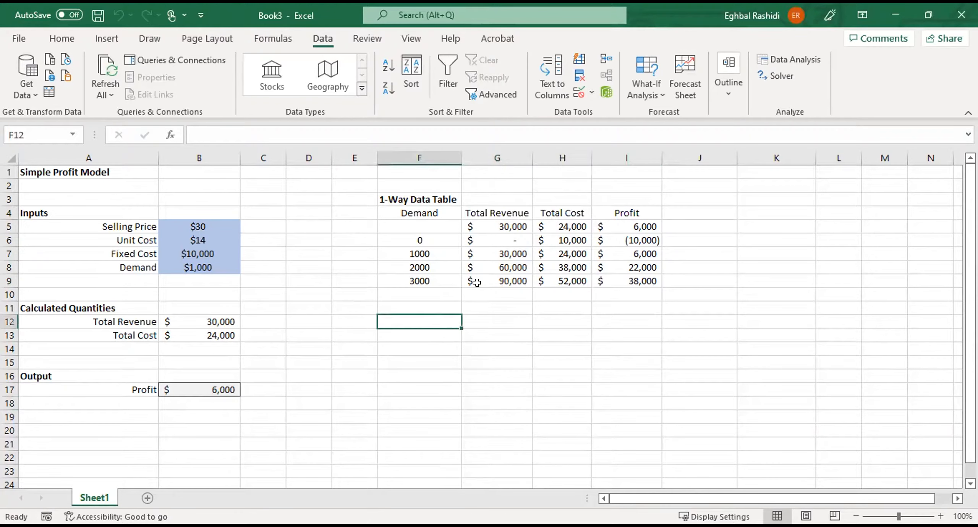
- Insert a scatter chart with smooth lines and markers from the demand and Total Revenue values in F6:G9, and shift it off its initial spot
click(431, 237)
drag(431, 239, 421, 273)
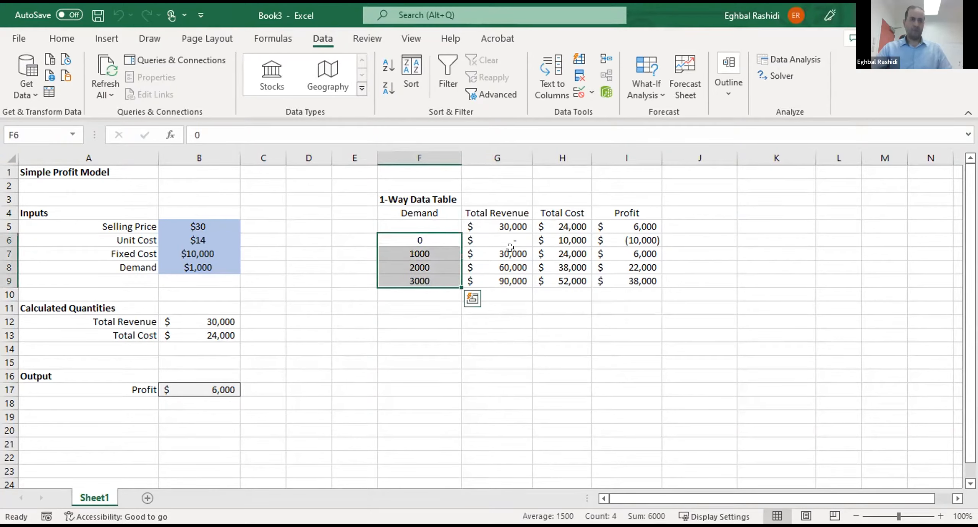
ctrl+drag(507, 237, 499, 281)
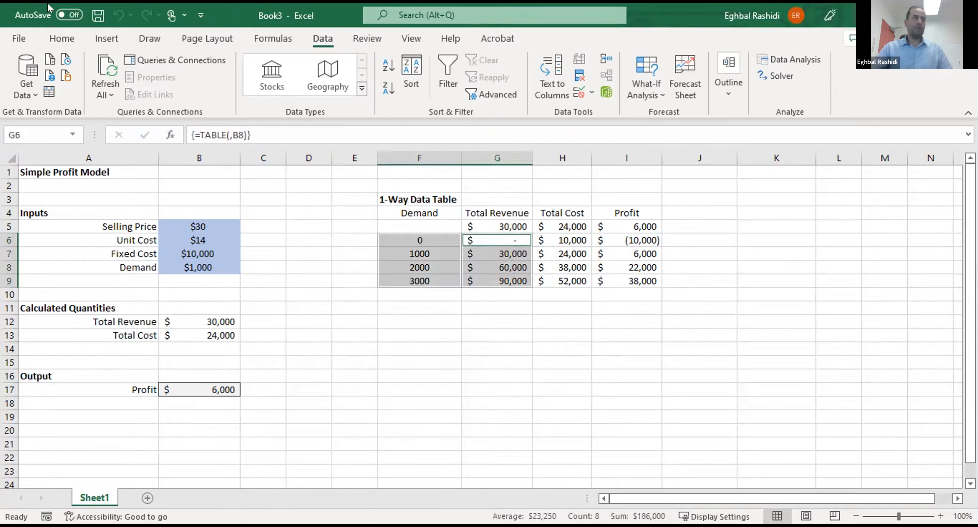
click(105, 39)
click(413, 95)
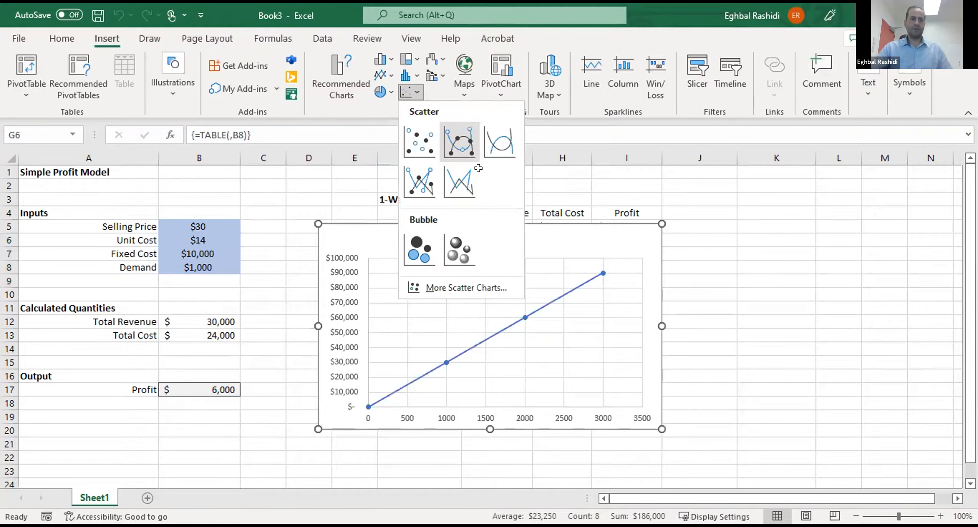
click(462, 144)
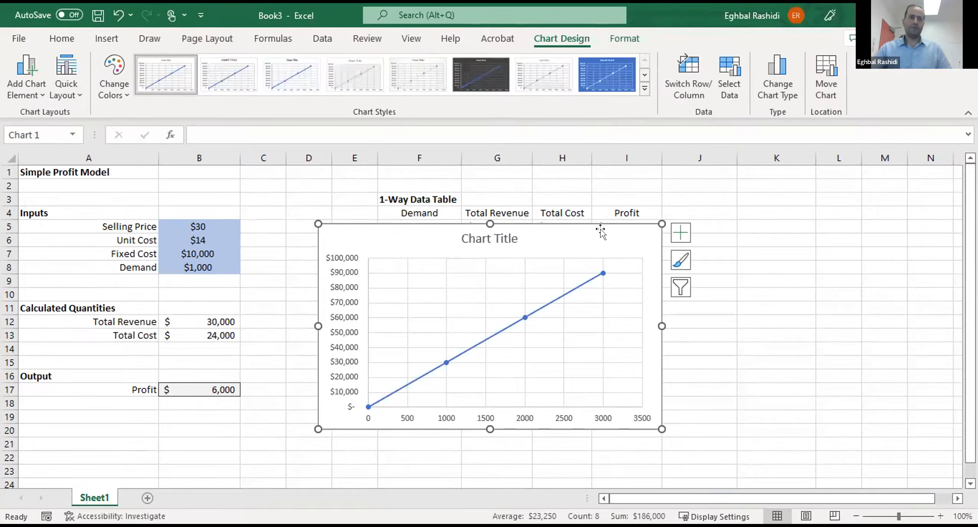
drag(600, 229, 681, 208)
- Add axis titles to the scatter chart and name the horizontal axis "Demand"
click(758, 214)
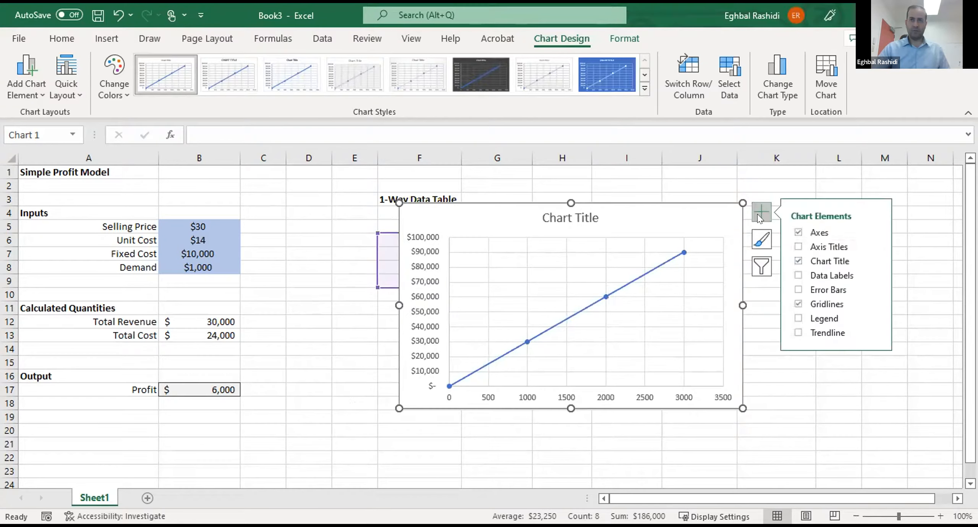
click(799, 248)
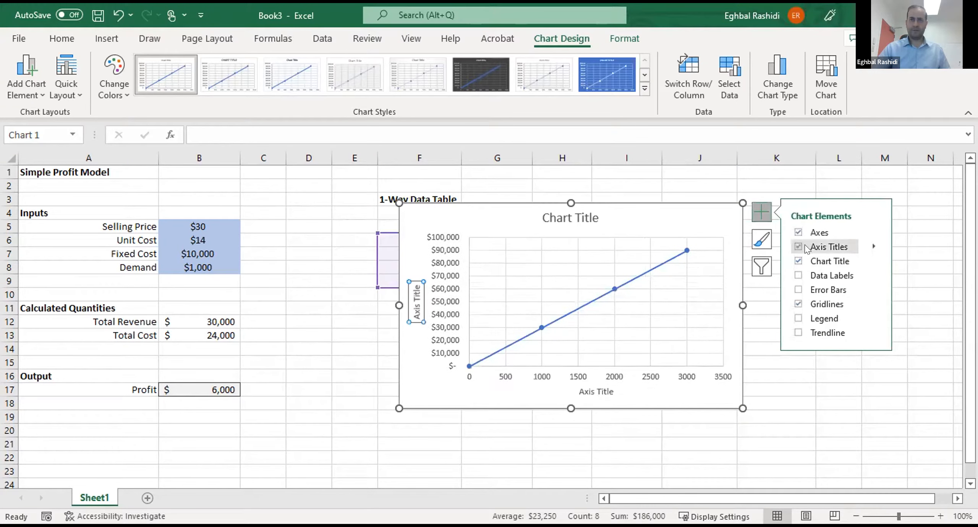
click(589, 391)
double_click(589, 391)
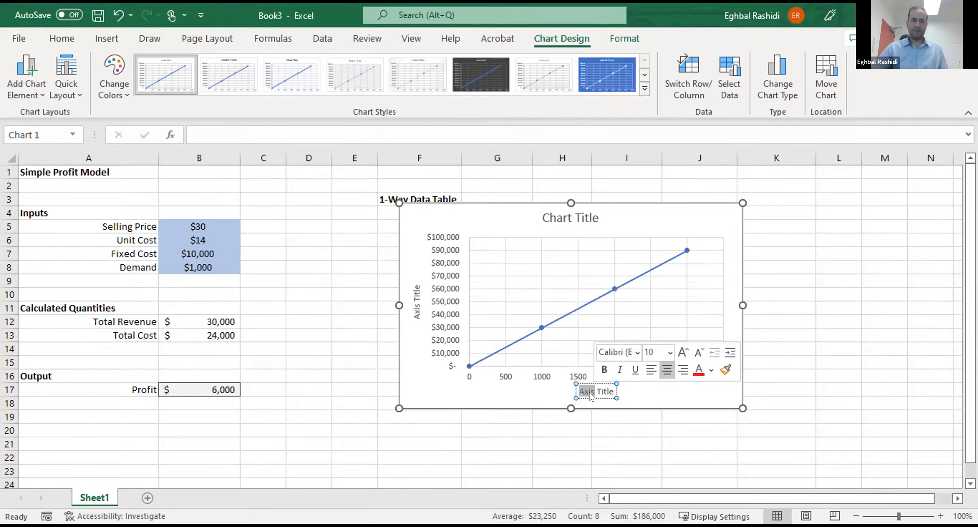
text(Demand)
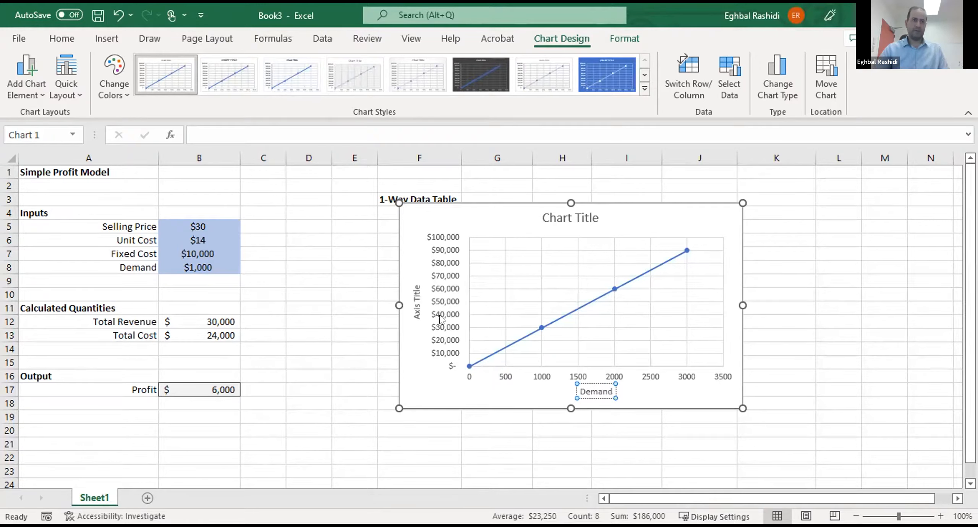
- Name the chart's vertical axis "Dollar Amount" and close the formatting options
triple_click(414, 295)
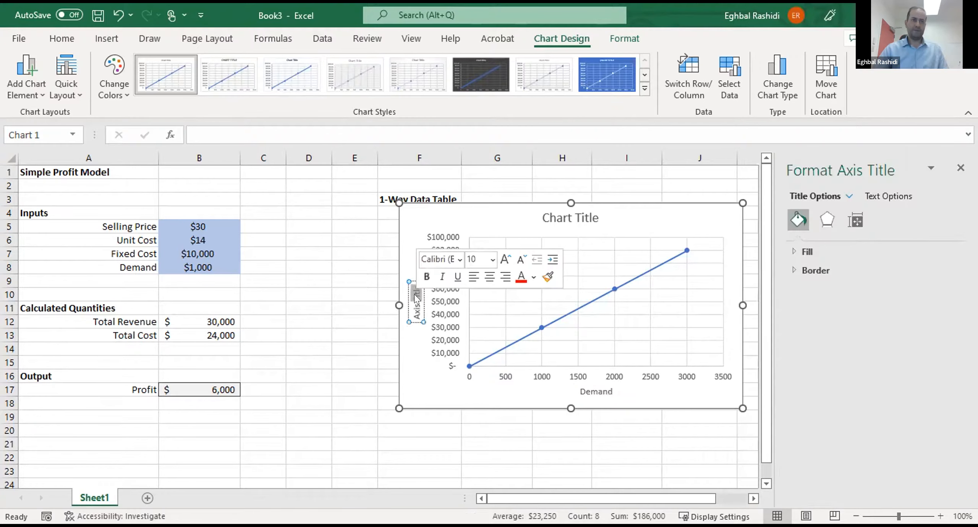
text(Dollar)
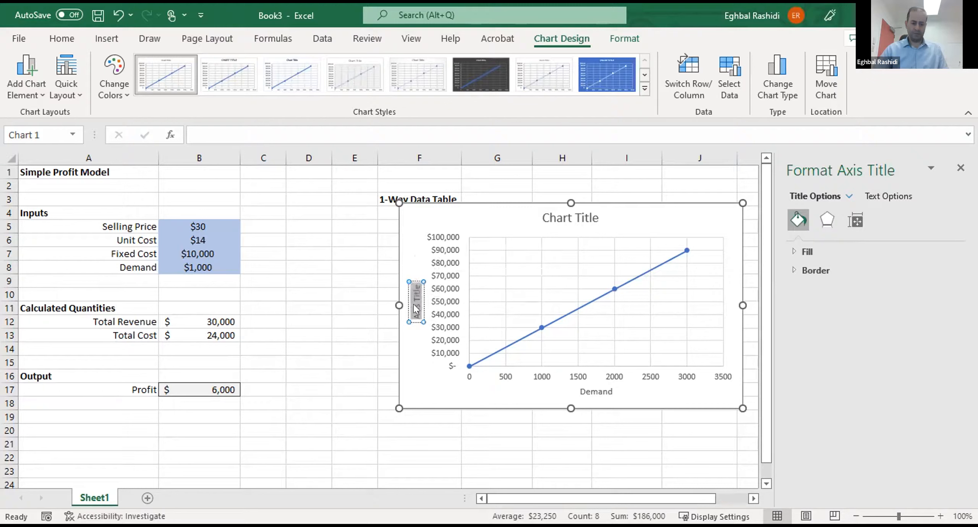
text( Amount)
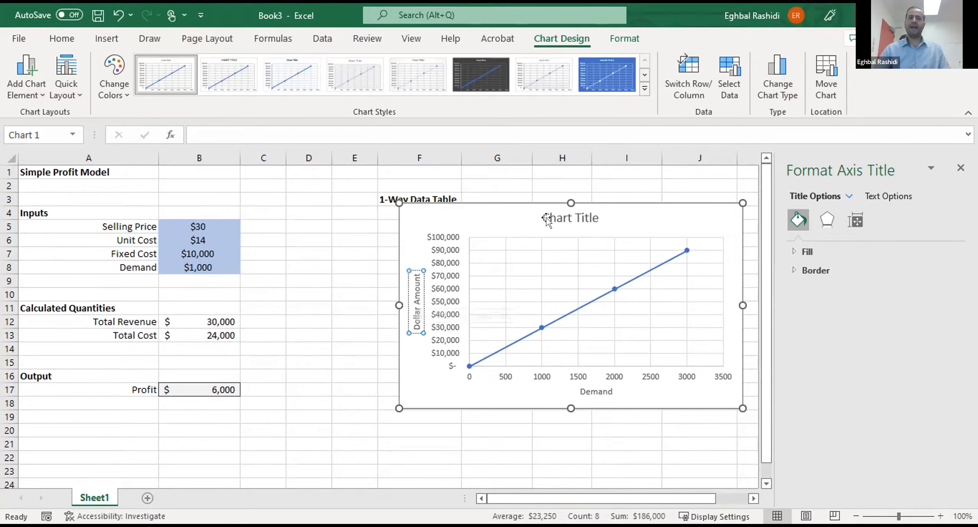
click(628, 216)
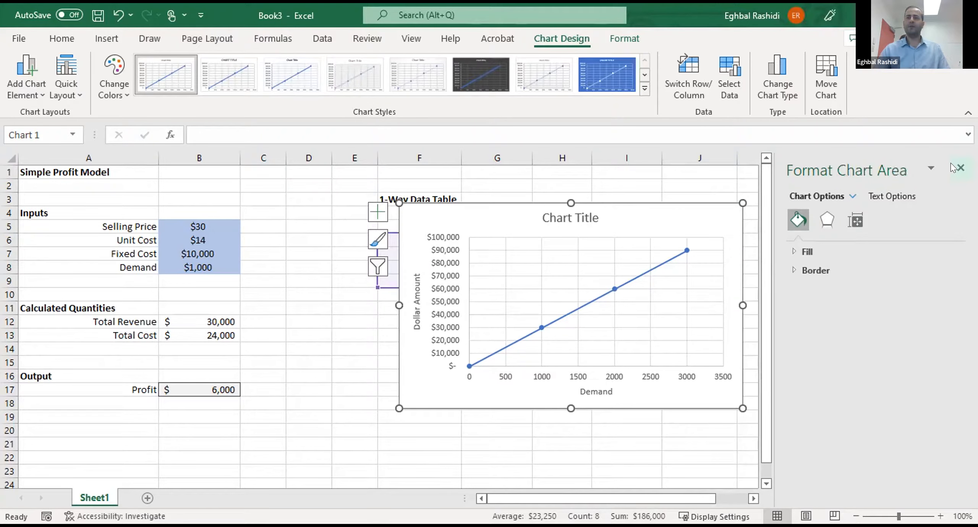
click(961, 168)
- Reposition the chart lower on the sheet and title it "Xy Scatter Chart"
drag(712, 206, 796, 297)
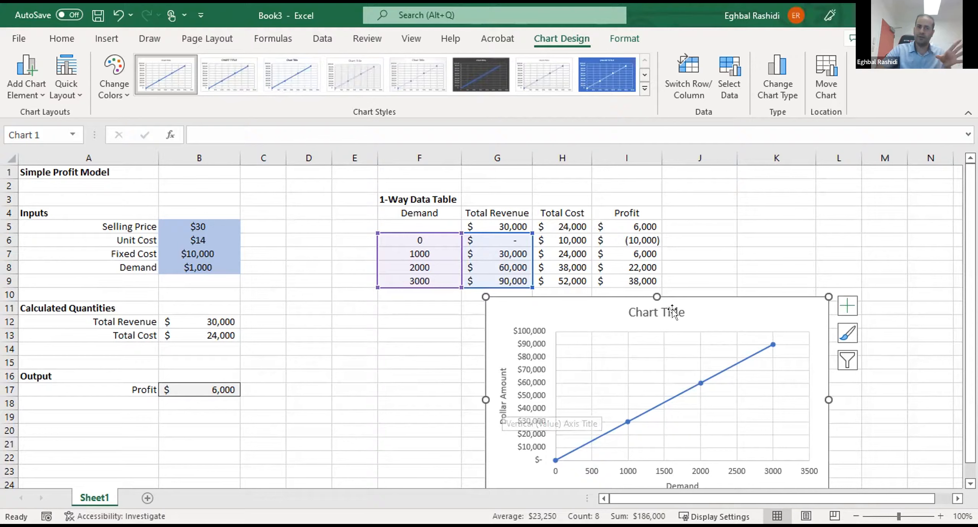
drag(707, 302, 715, 237)
double_click(659, 256)
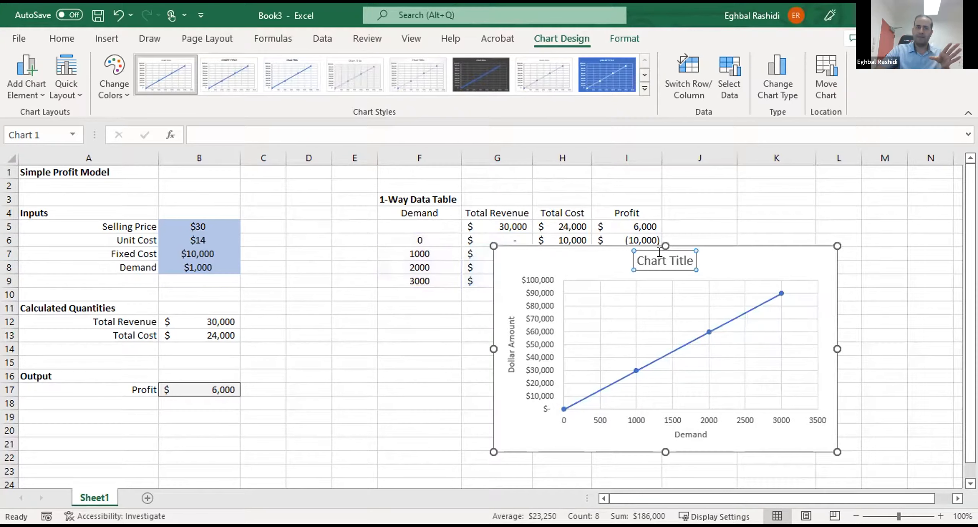
drag(658, 257, 678, 260)
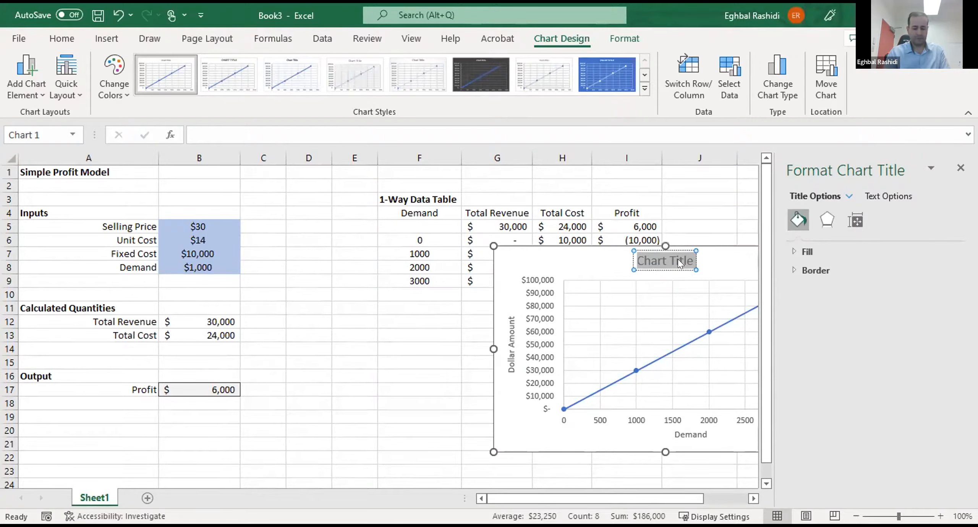
text(Xy)
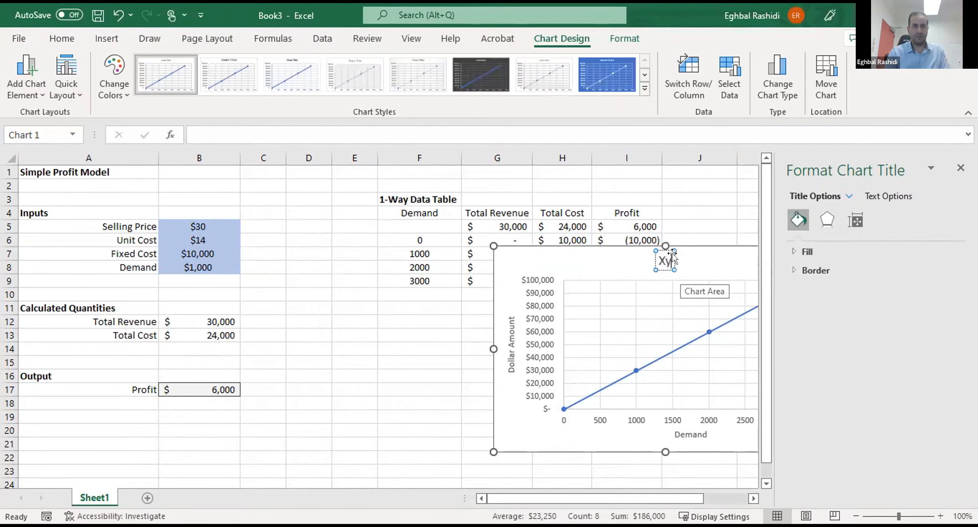
text( Scatt)
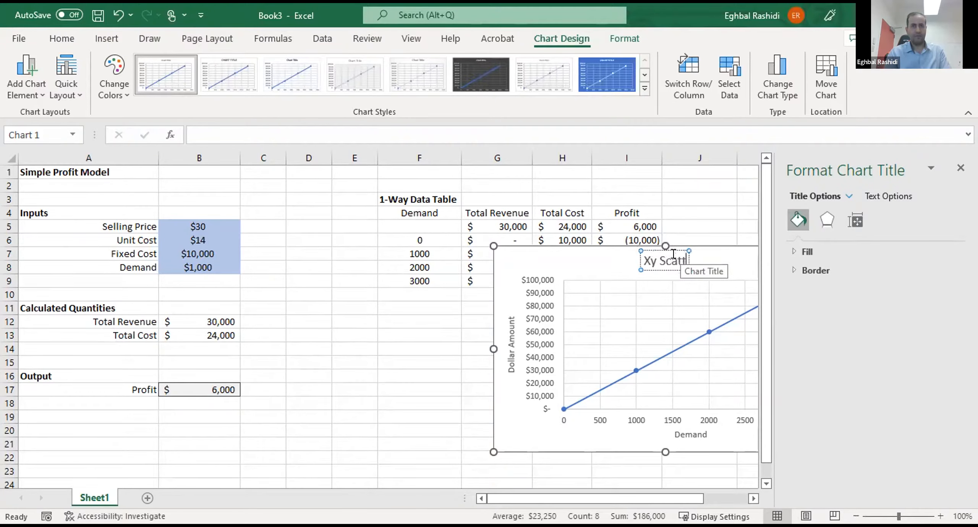
text(er Chart)
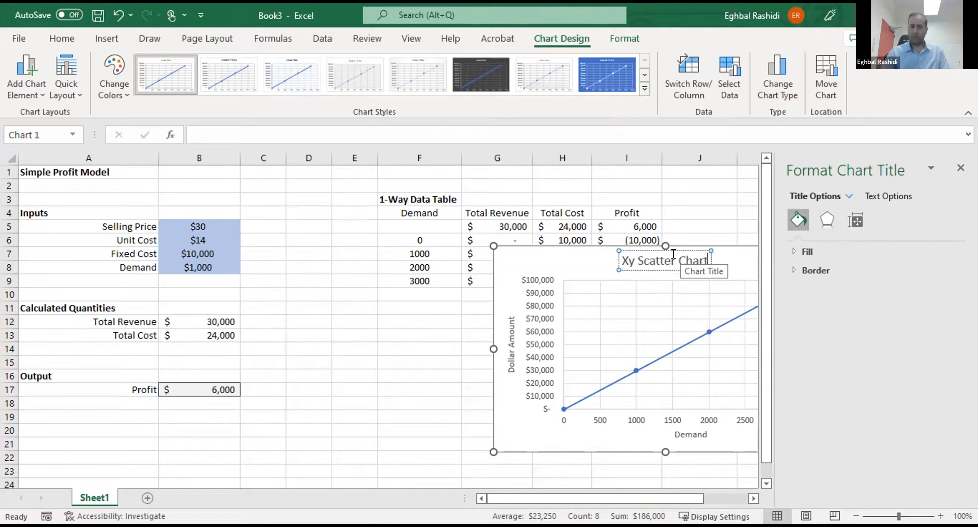
click(960, 168)
click(876, 240)
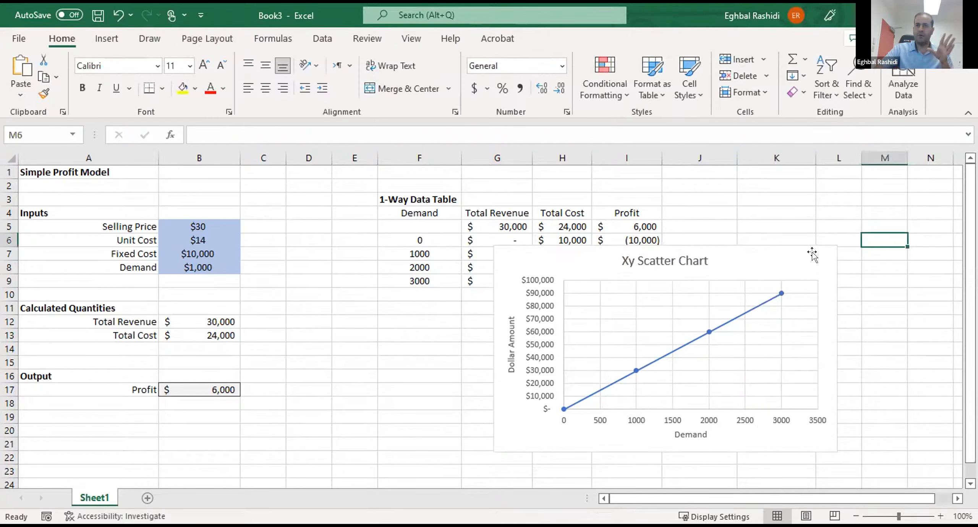
- Move the chart further down and rename its existing data series "Total Revenue" in the chart's data source
drag(813, 255, 846, 285)
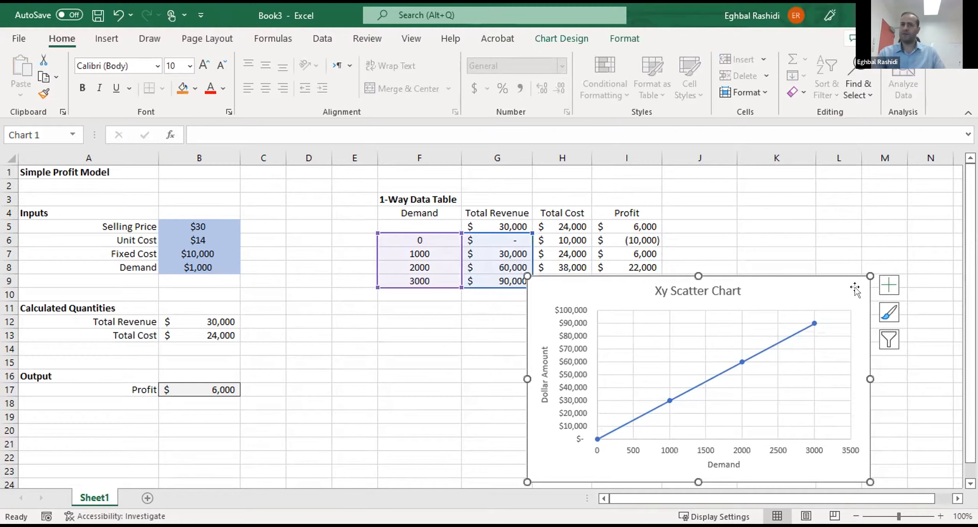
right_click(818, 282)
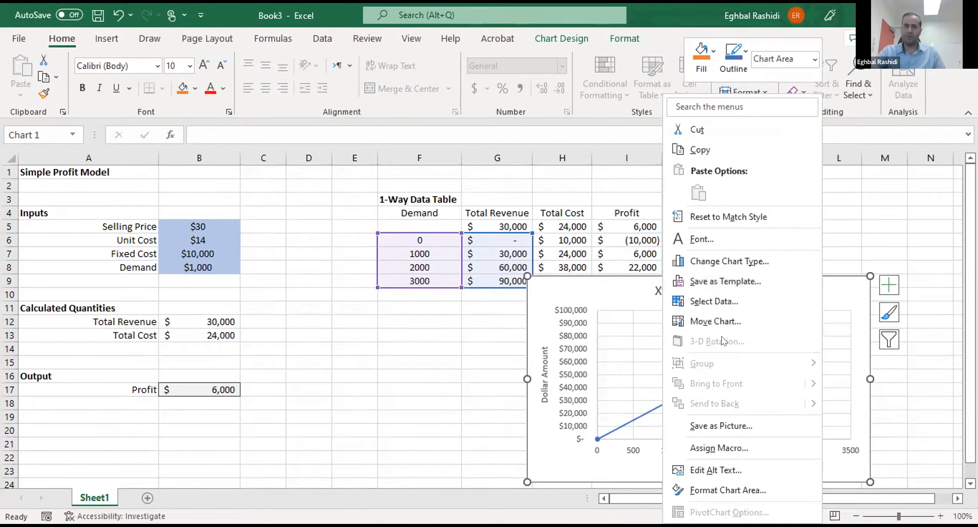
click(704, 302)
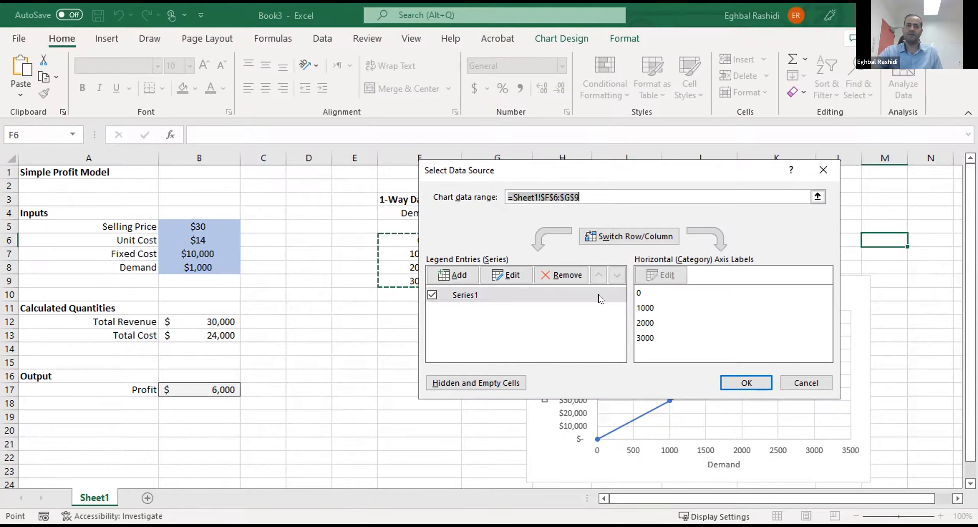
drag(616, 176, 599, 280)
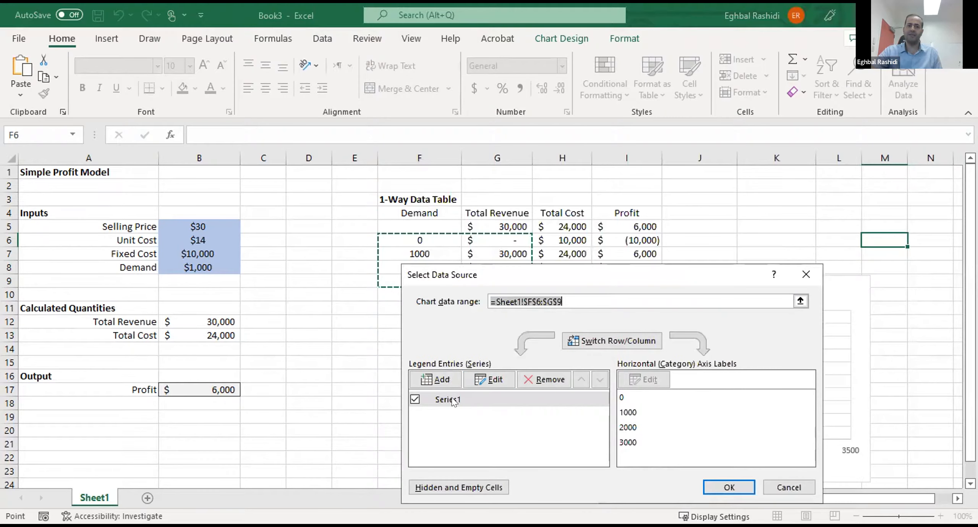
click(493, 374)
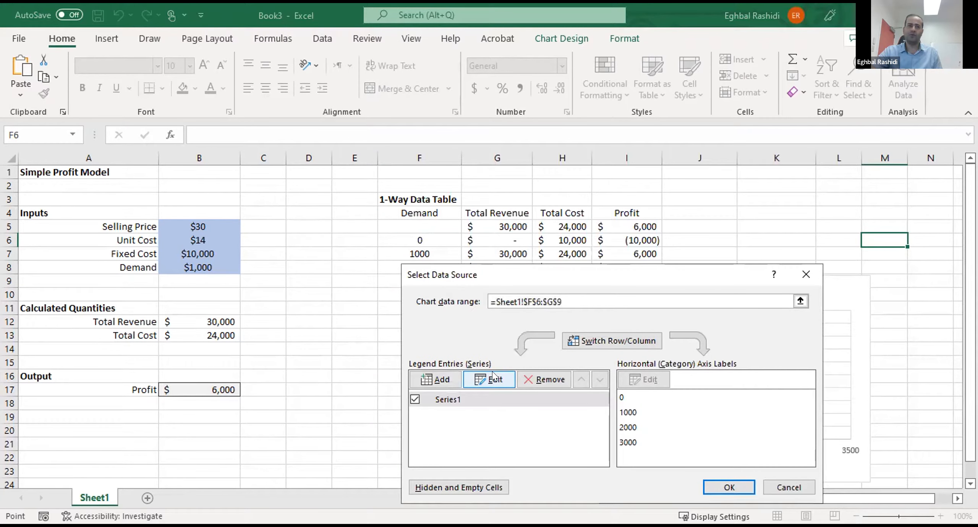
drag(887, 184, 844, 206)
text(Total Re)
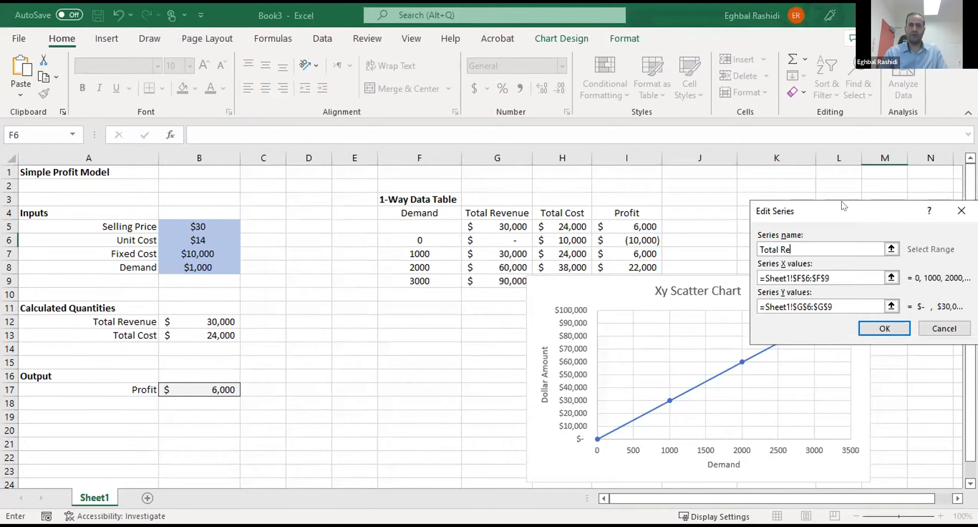
text(venue)
click(865, 328)
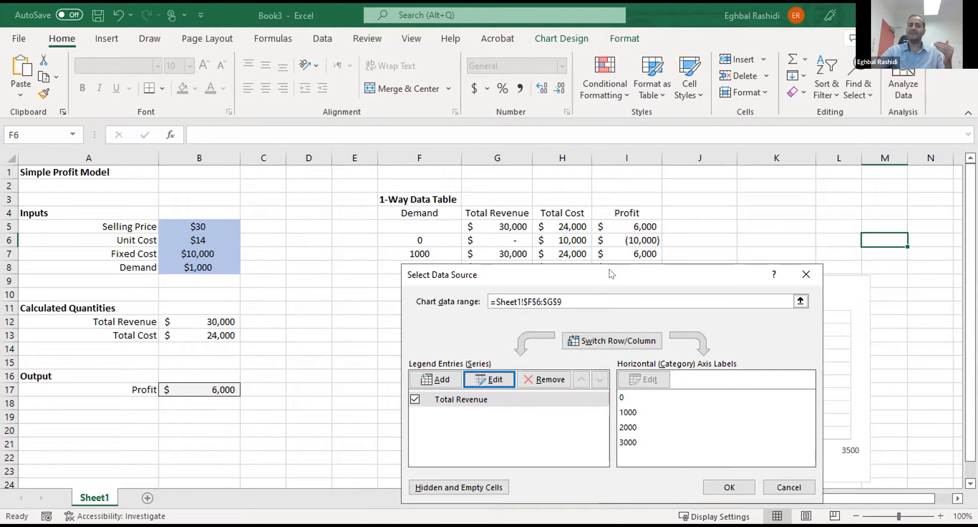
- Add a chart series named "Total Cost" with the demand values in F6:F9 as its X values
drag(611, 281, 617, 297)
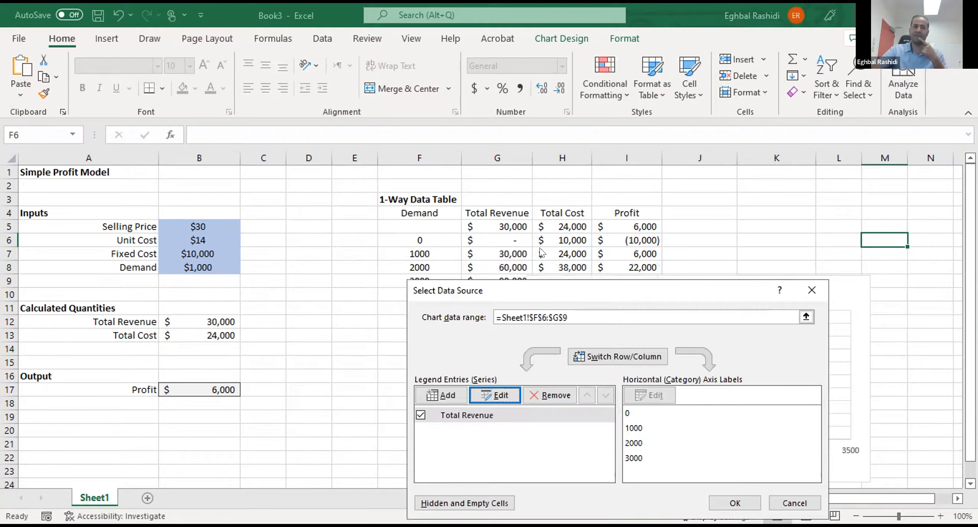
click(441, 397)
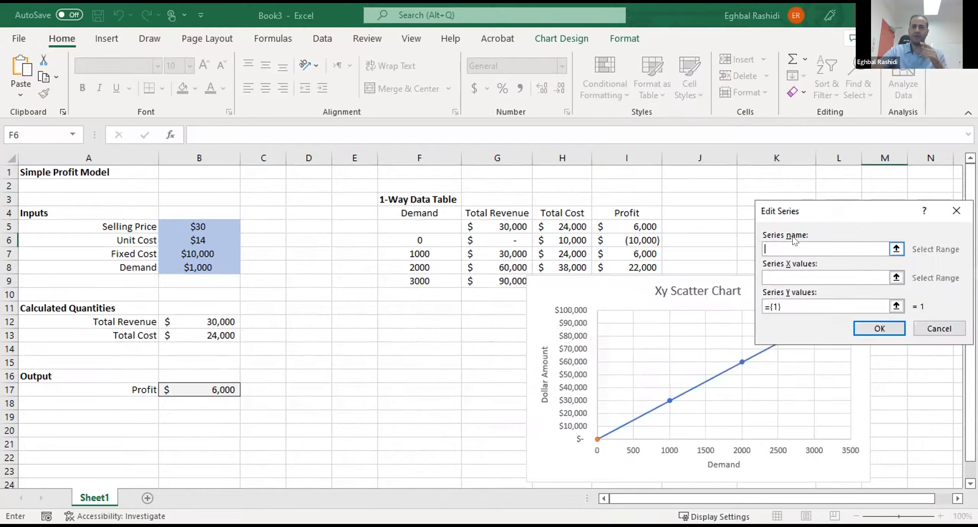
text(Total Cost)
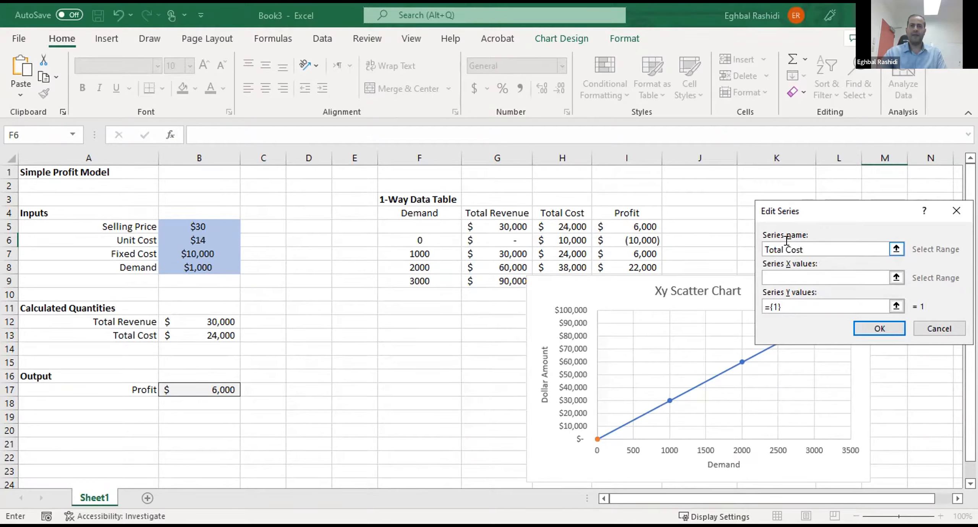
click(781, 279)
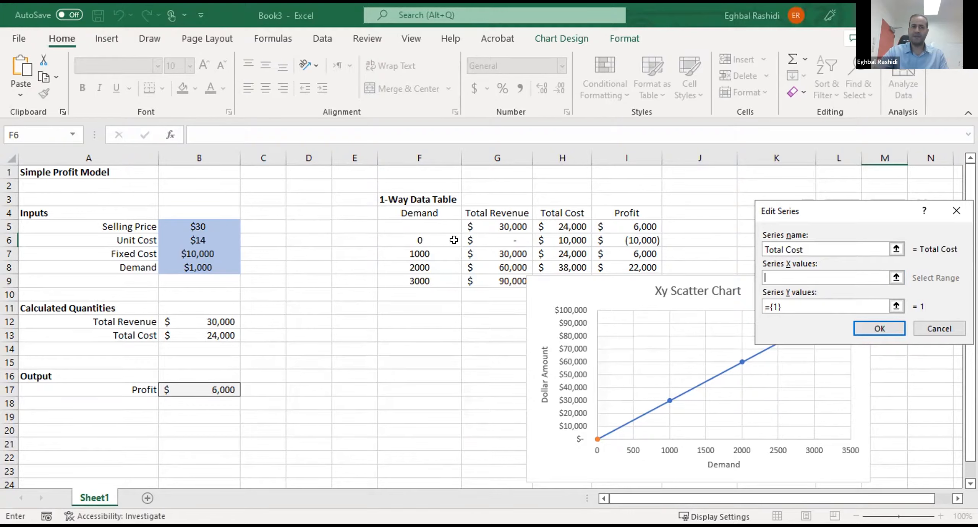
click(419, 238)
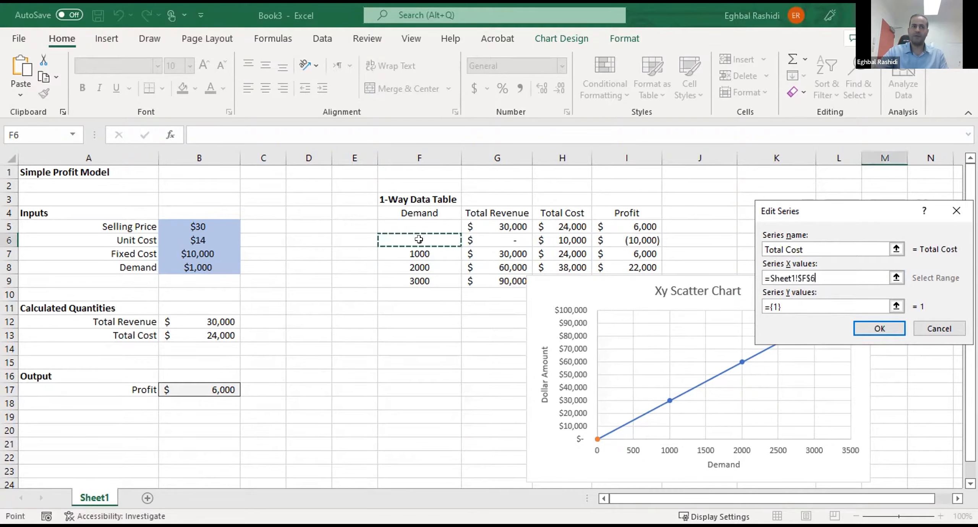
drag(421, 272, 420, 282)
- Set the Total Cost series' Y values to H6:H9 and accept the series
click(774, 308)
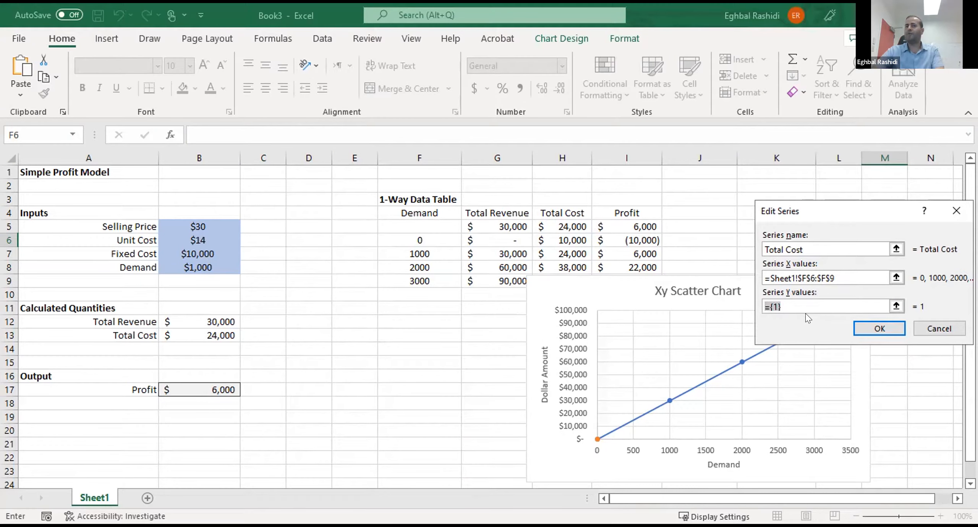
text(=)
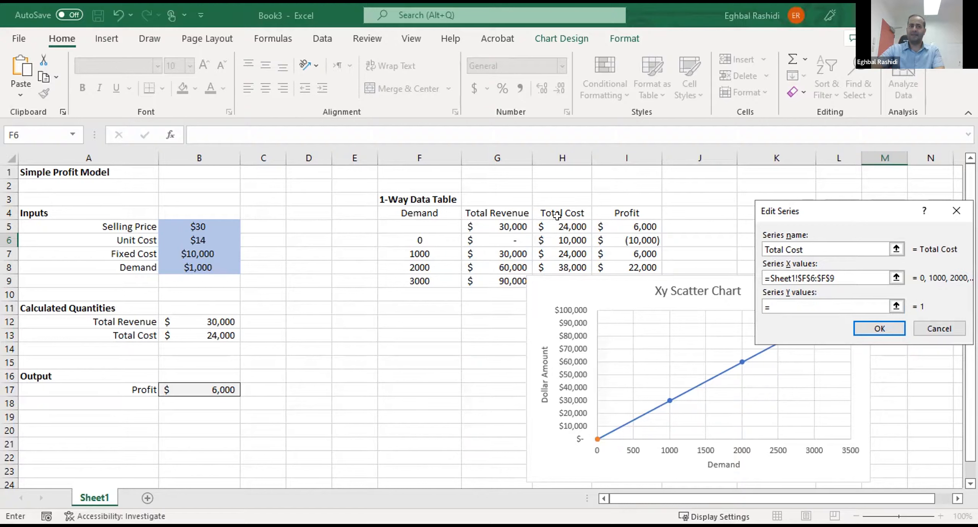
click(557, 238)
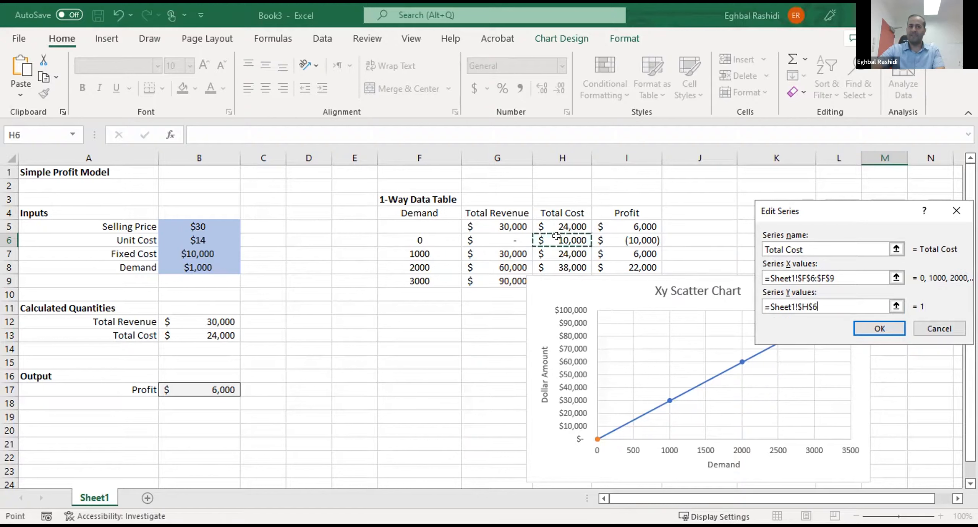
drag(556, 270, 556, 270)
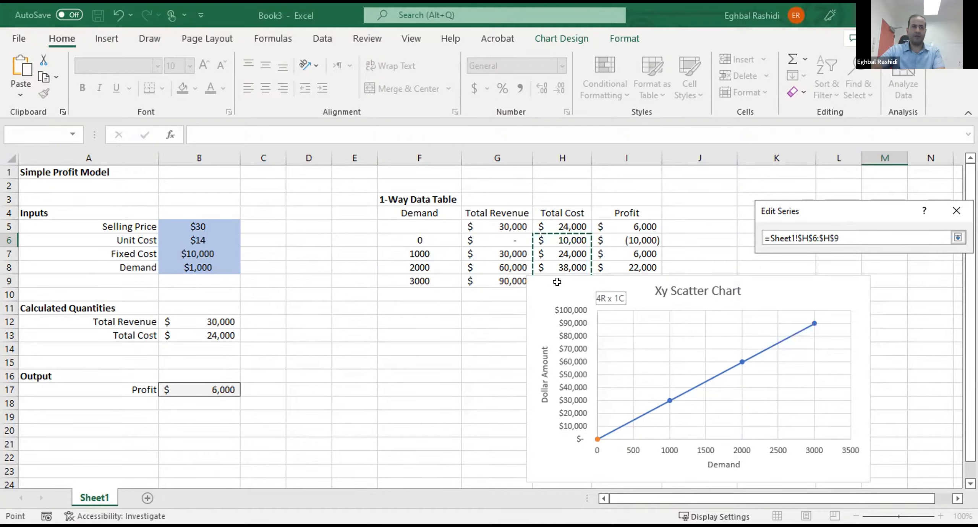
key(Return)
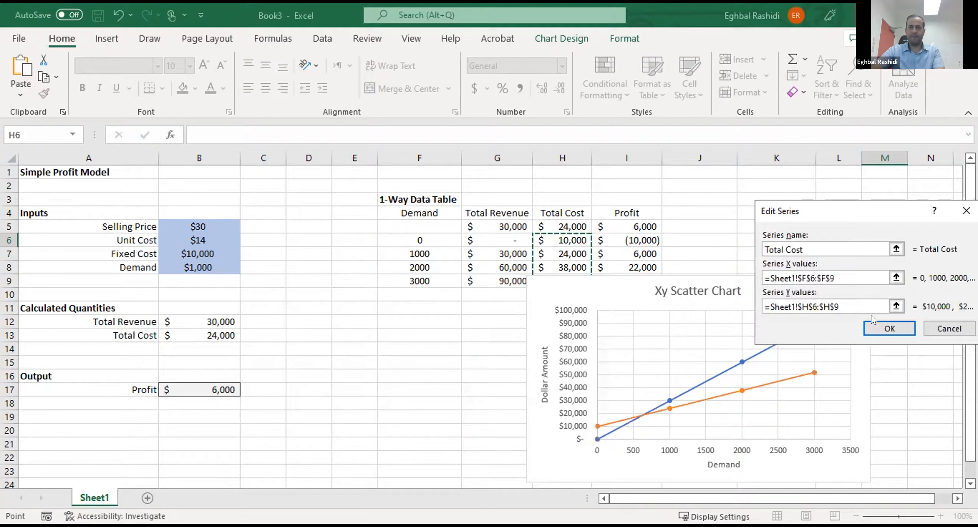
click(879, 329)
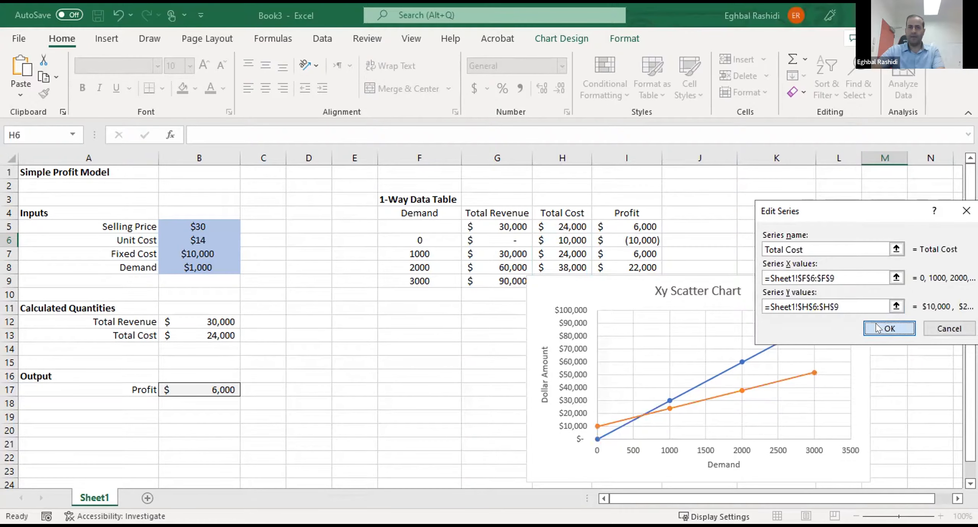
- Add another chart series named "Profit" with F6:F9 as its X values
click(443, 396)
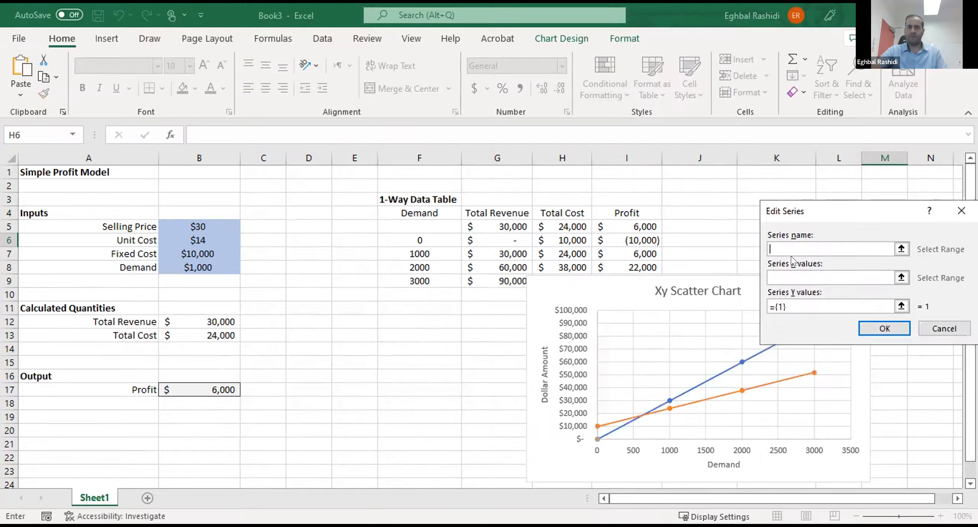
text(Profit)
click(791, 272)
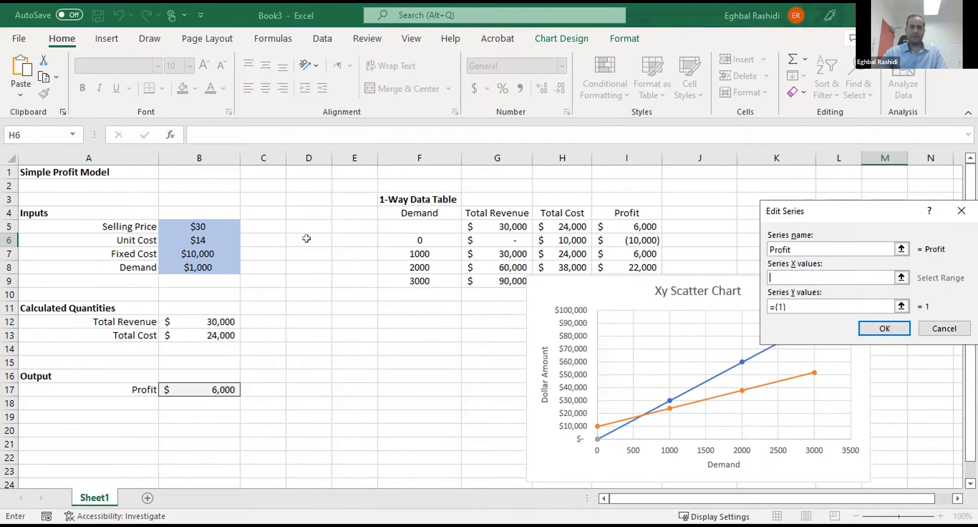
click(417, 240)
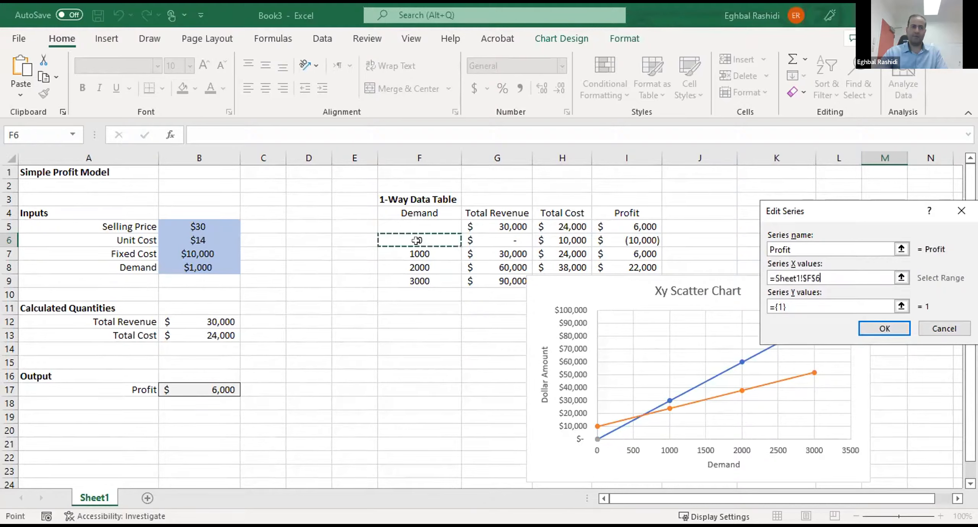
drag(417, 271, 420, 281)
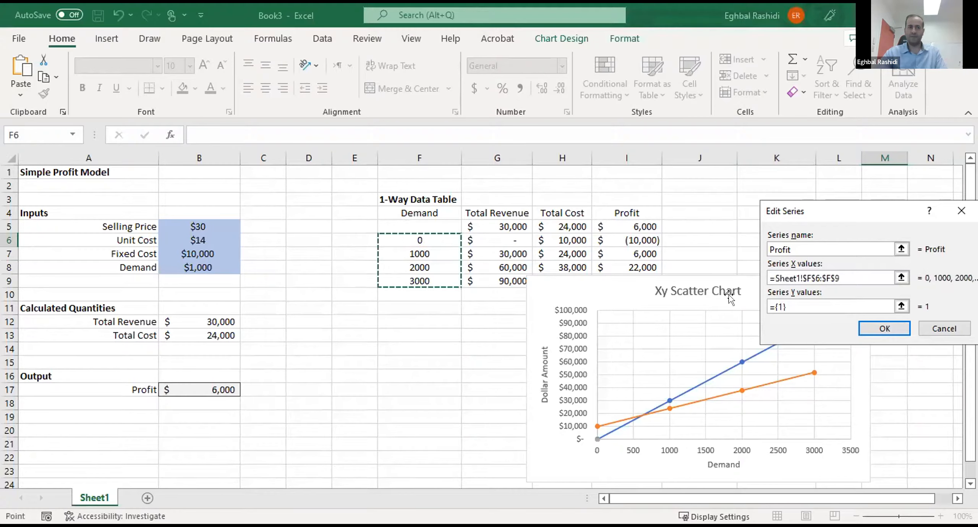
- Set the Profit series' Y values to I6:I9 and apply the chart's updated data source
click(775, 306)
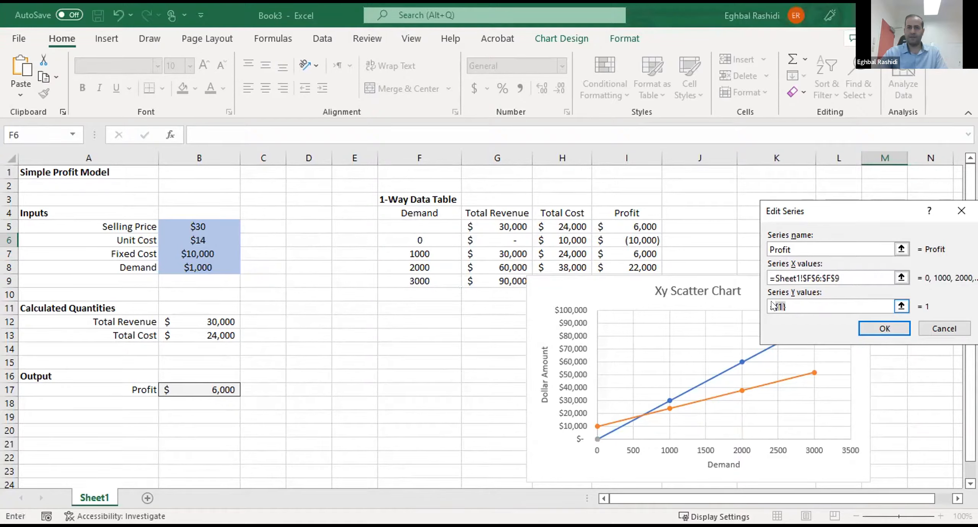
key(BackSpace)
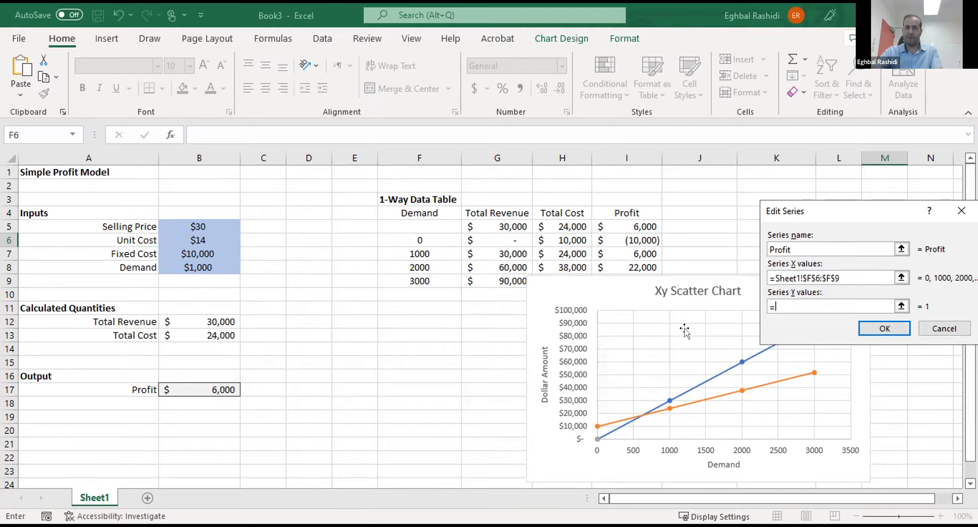
click(626, 238)
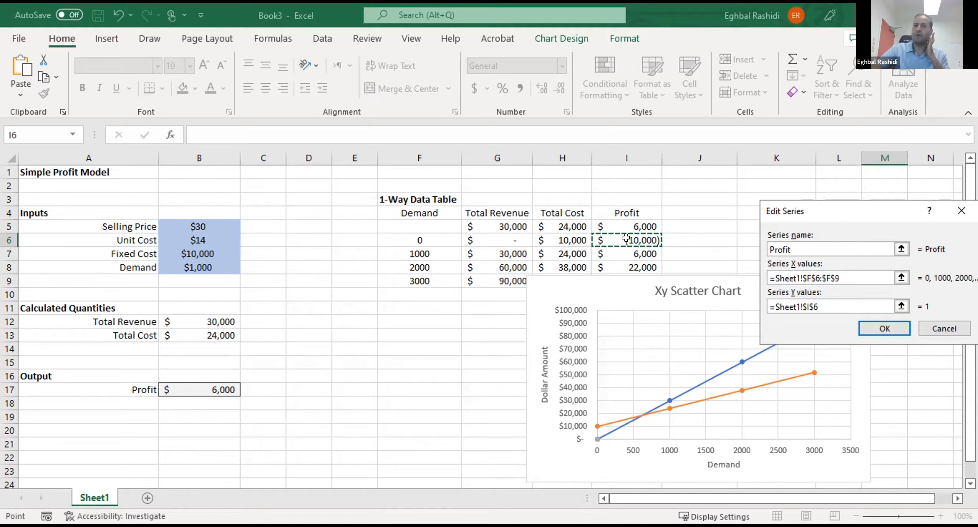
drag(626, 238, 635, 275)
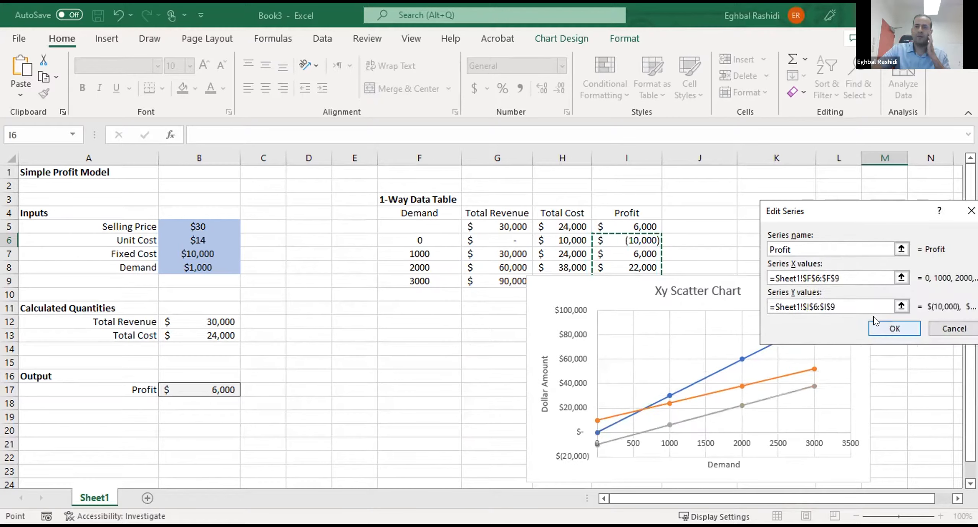
click(877, 329)
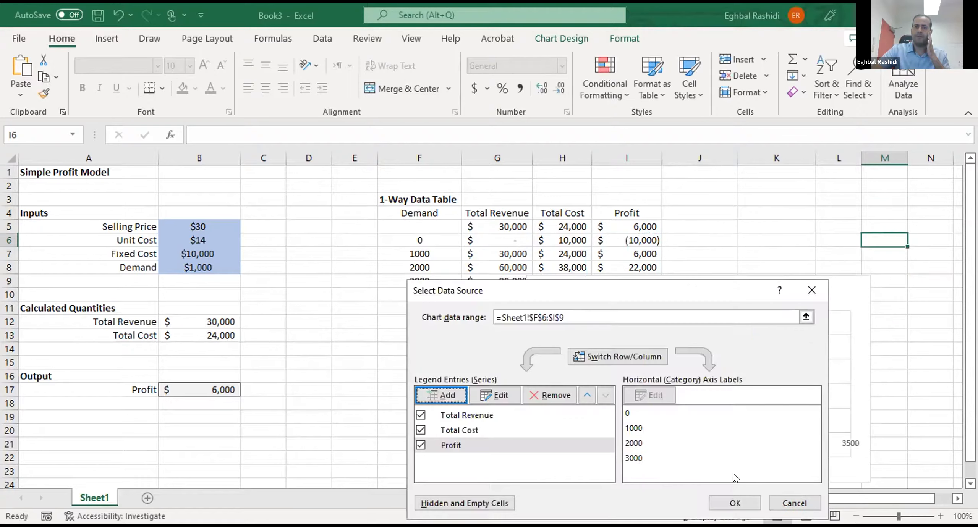
click(728, 501)
- Move the chart up the sheet and add a legend at the top of the chart
drag(813, 347, 803, 278)
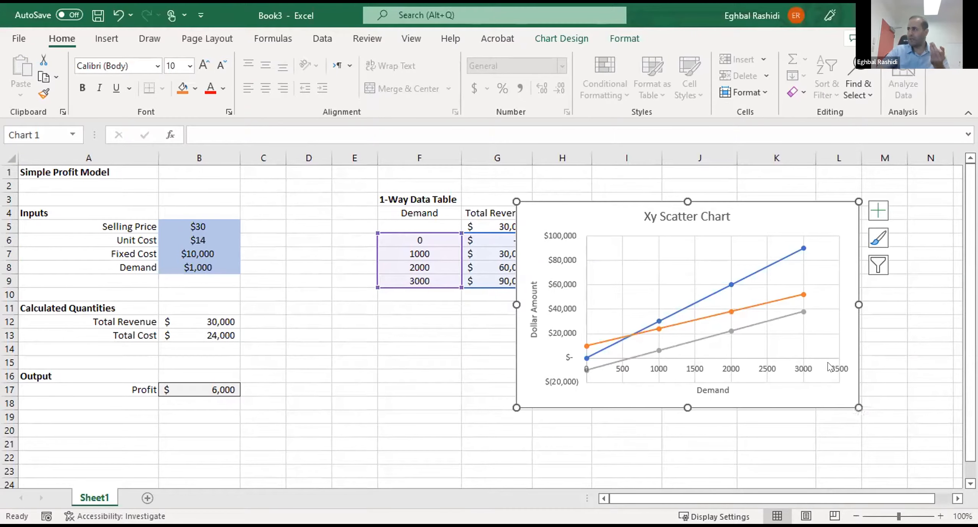
click(878, 211)
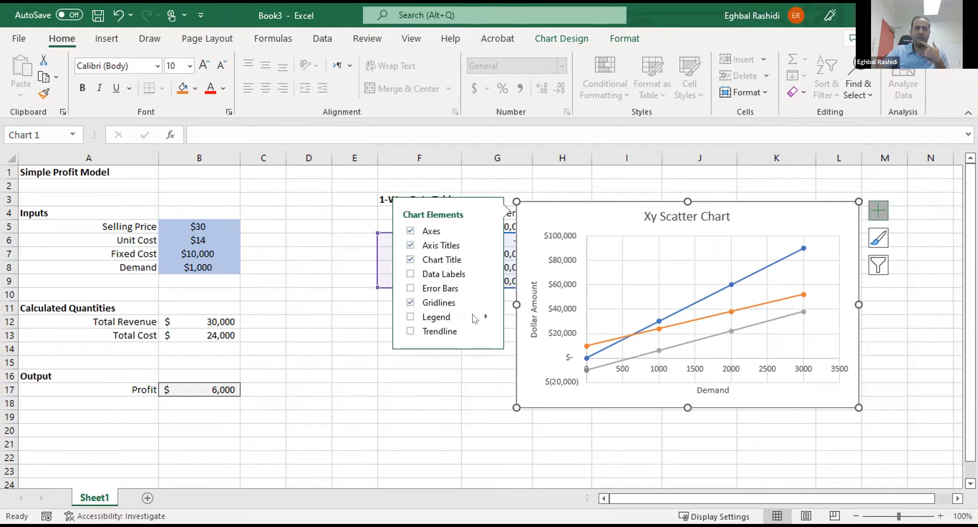
click(484, 318)
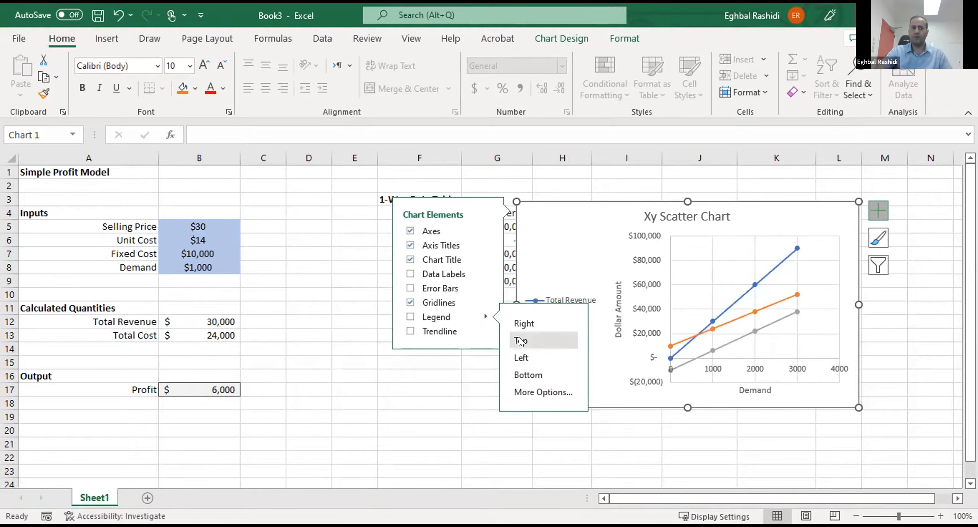
click(520, 342)
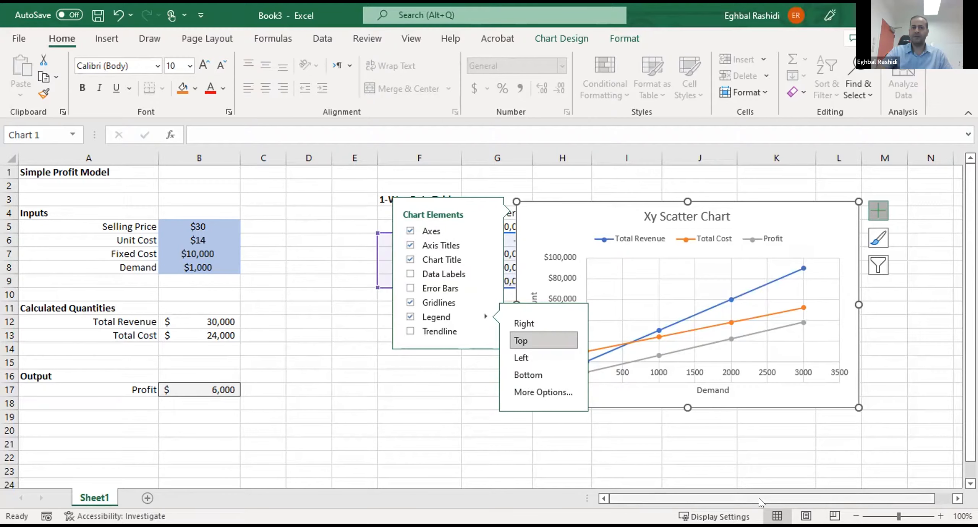
- Move the chart over columns I to M so it clears the Total Revenue and Total Cost columns, and deselect it
scroll(753, 278, right, 1)
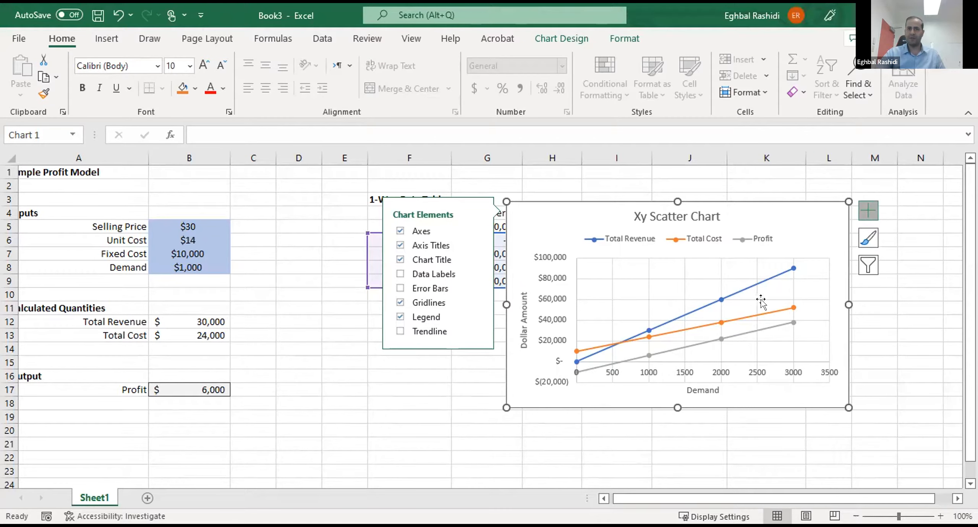
click(539, 455)
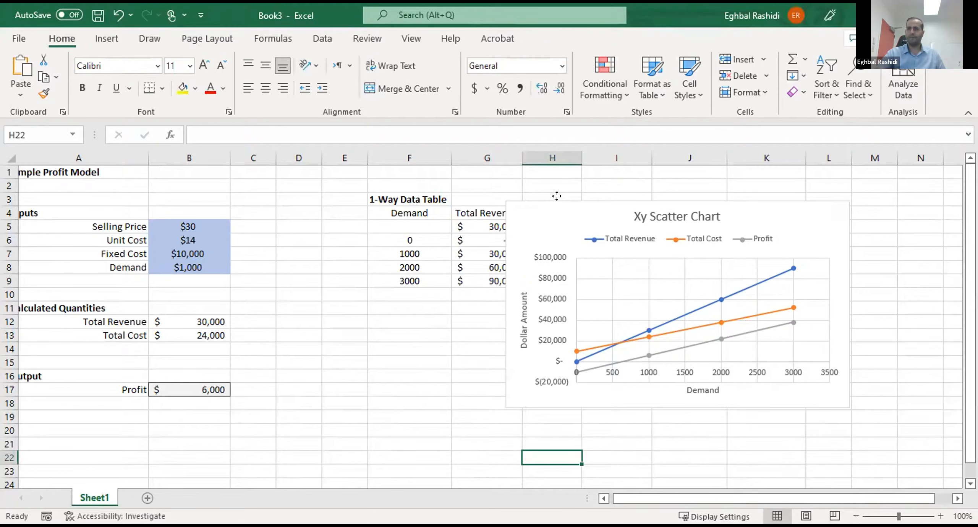
drag(604, 196, 655, 191)
drag(842, 204, 866, 217)
click(478, 328)
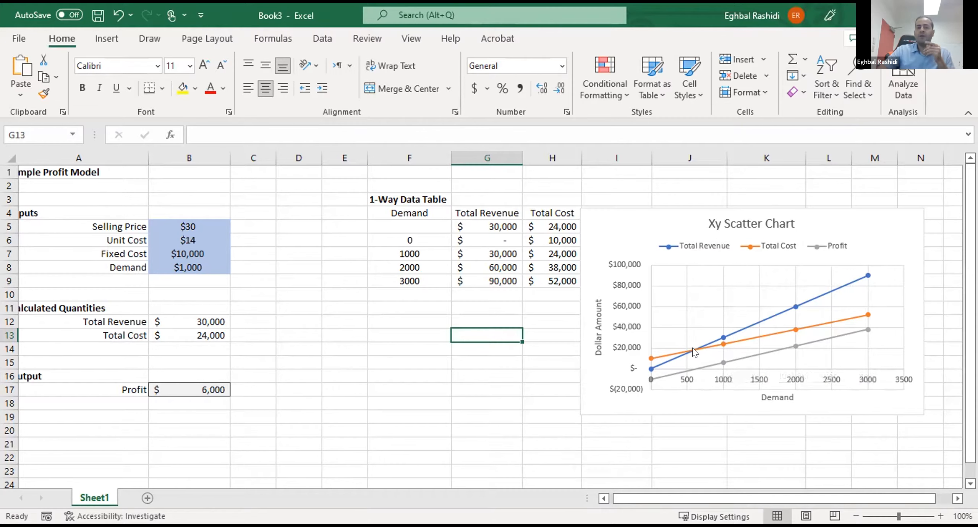
mouse_move(694, 353)
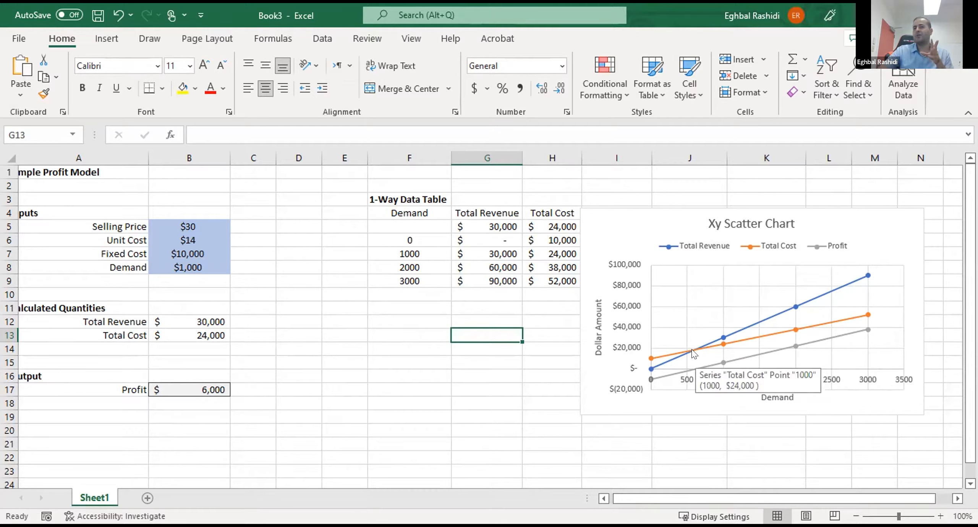
mouse_move(692, 369)
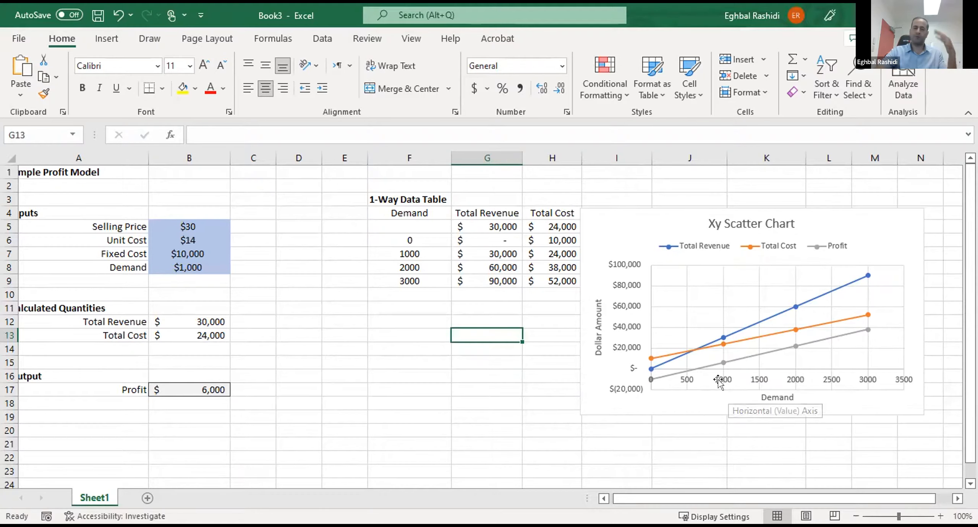
click(532, 356)
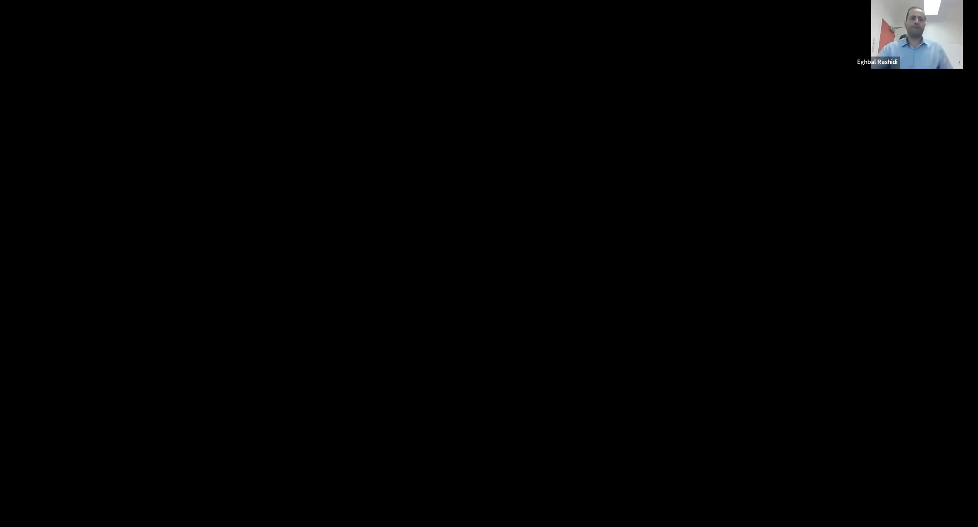
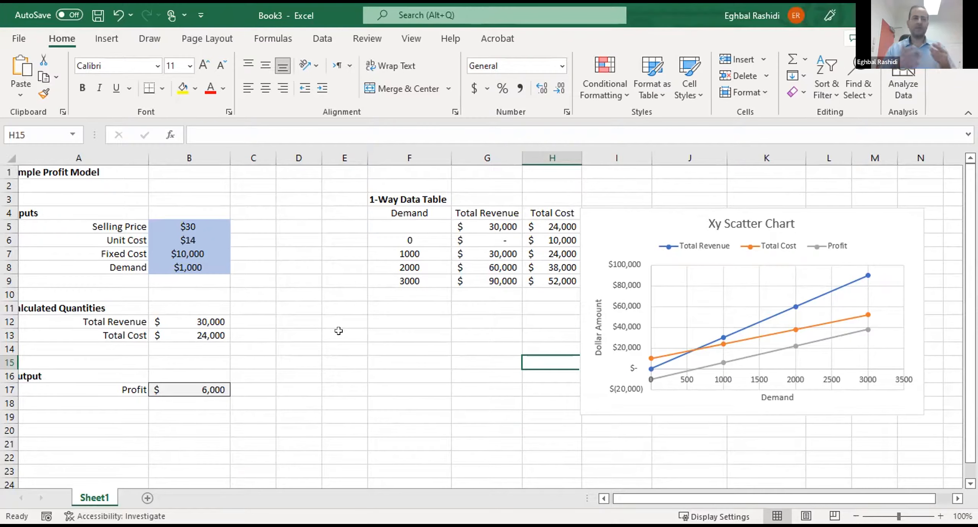
- Move the scatter chart below the one-way data table so the table's Profit column is uncovered
click(271, 306)
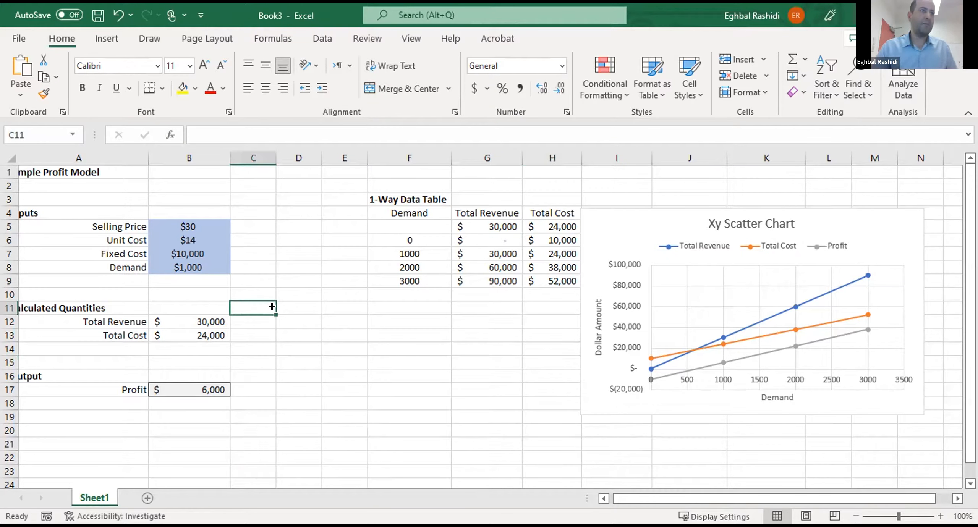
drag(625, 271, 463, 353)
click(180, 229)
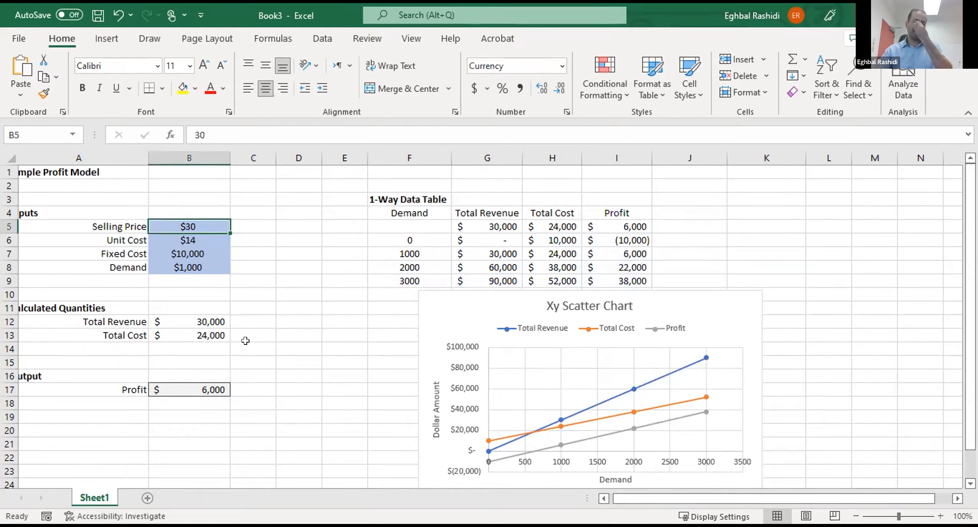
- Review the model's input cells, calculated quantities, profit output and the one-way data table
click(246, 349)
click(210, 385)
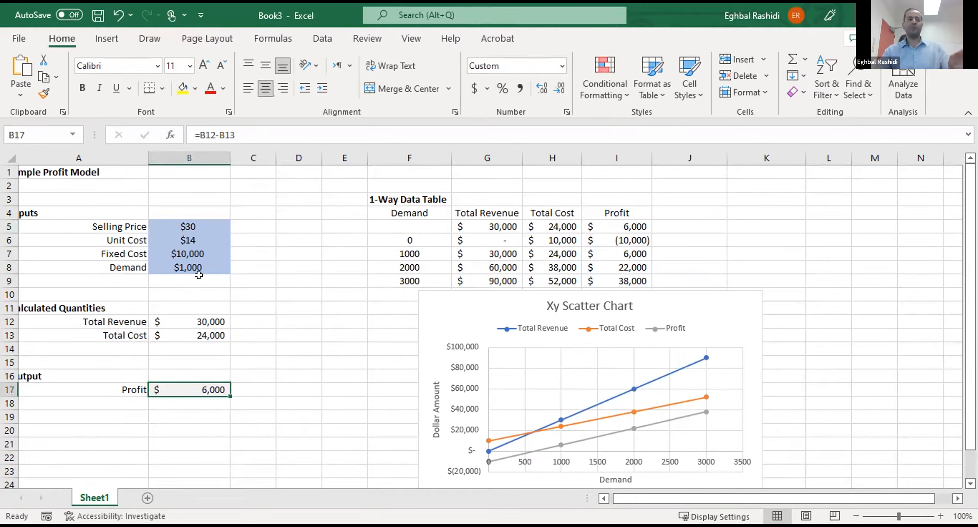
click(190, 228)
drag(191, 316, 191, 334)
click(314, 309)
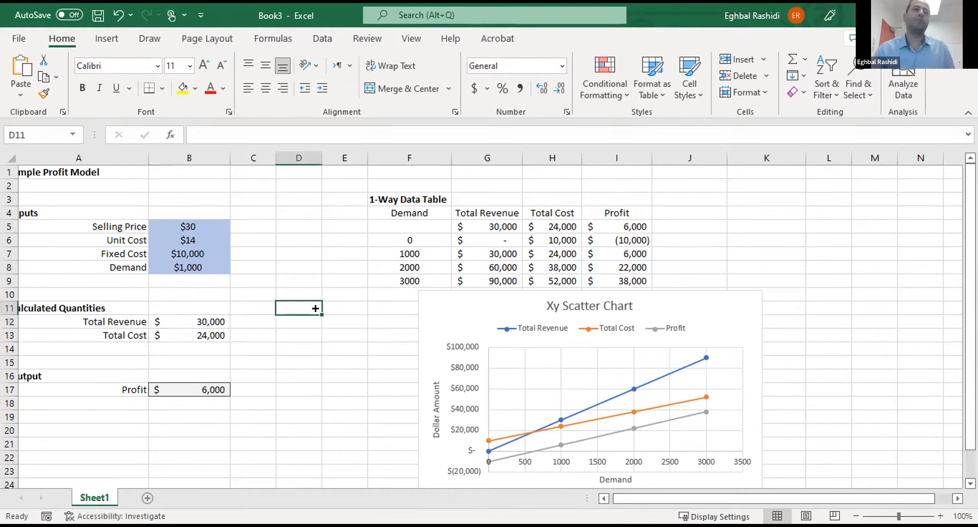
drag(408, 226, 650, 267)
click(659, 263)
click(255, 277)
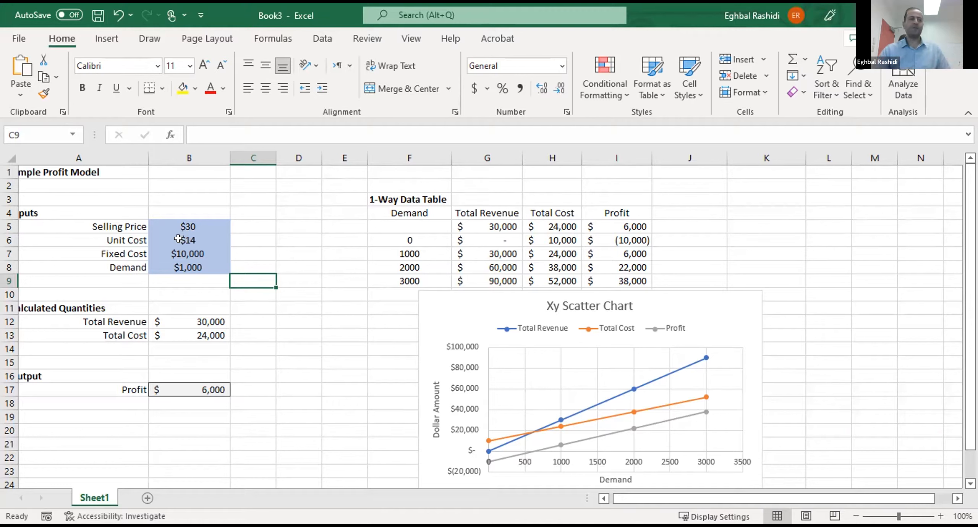
key(Return)
key(Return)
key(Return)
- Examine the formulas behind Total Revenue in B12, Total Cost in B13 and Profit in B17
click(199, 316)
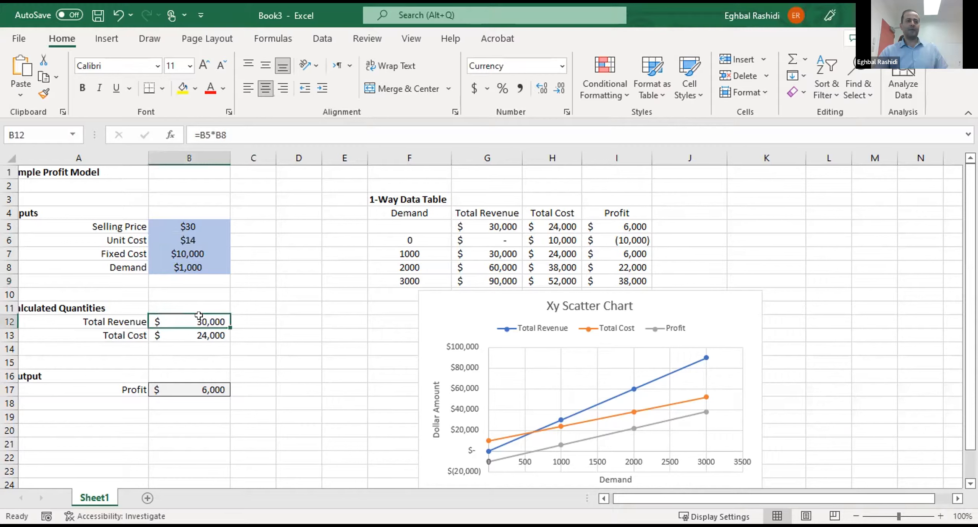
click(293, 125)
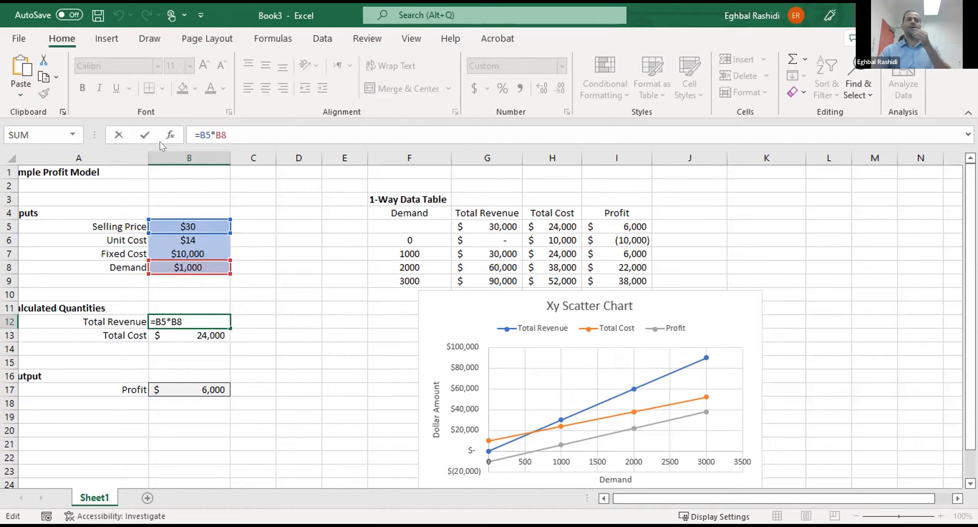
drag(227, 134, 191, 134)
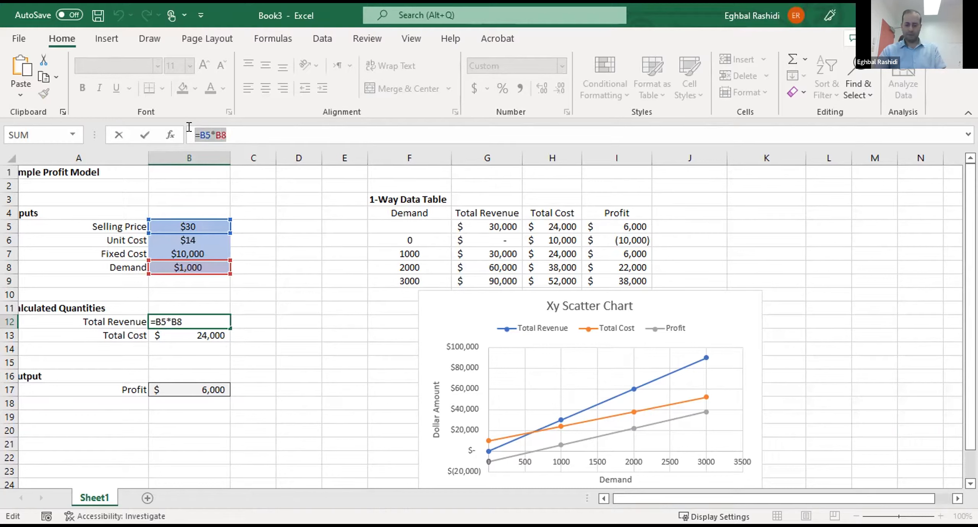
key(Return)
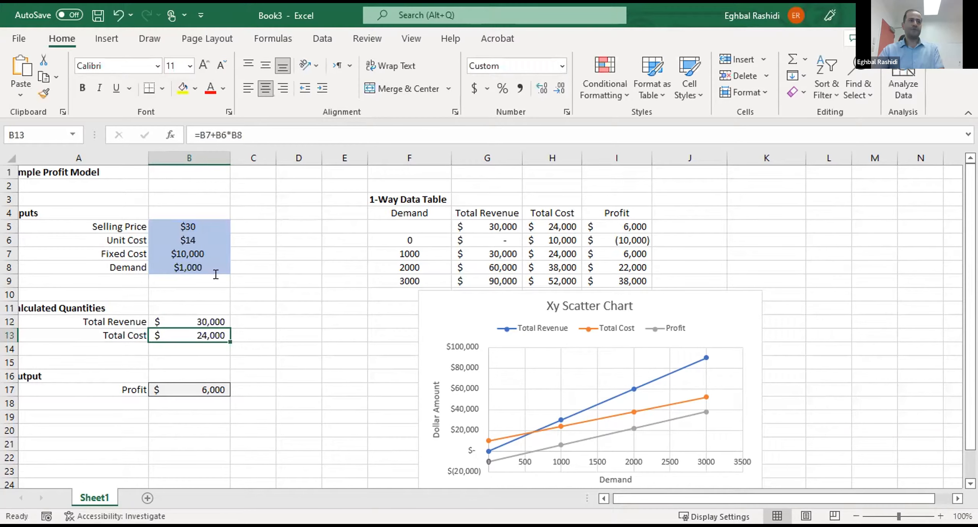
click(259, 127)
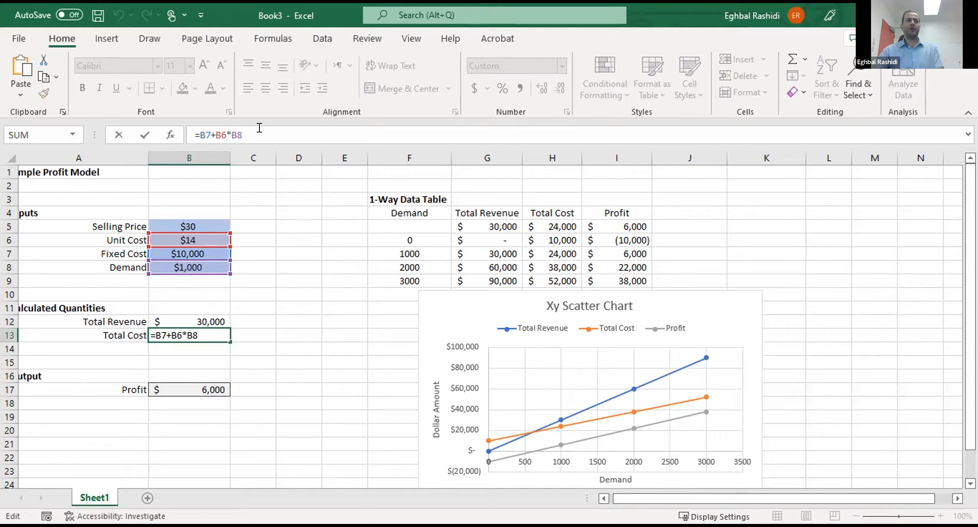
key(Return)
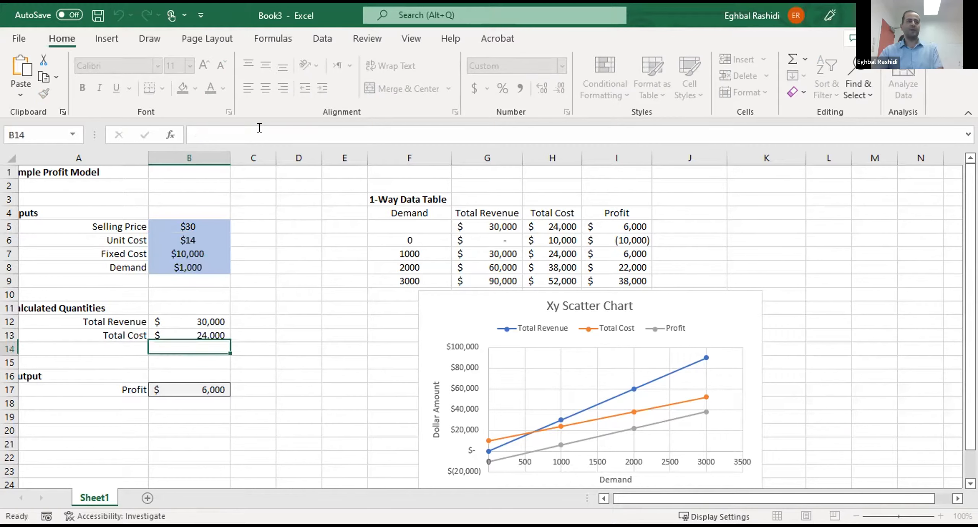
click(191, 387)
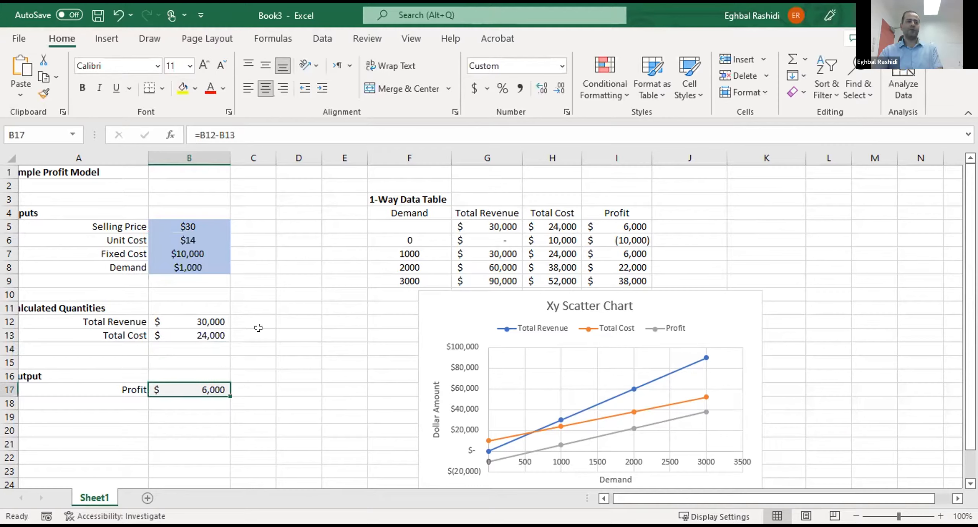
click(327, 135)
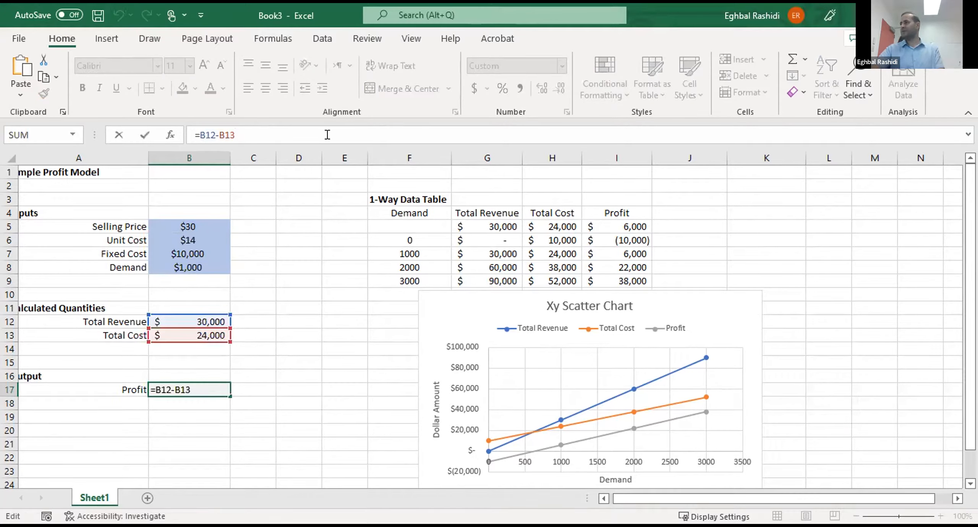
key(Return)
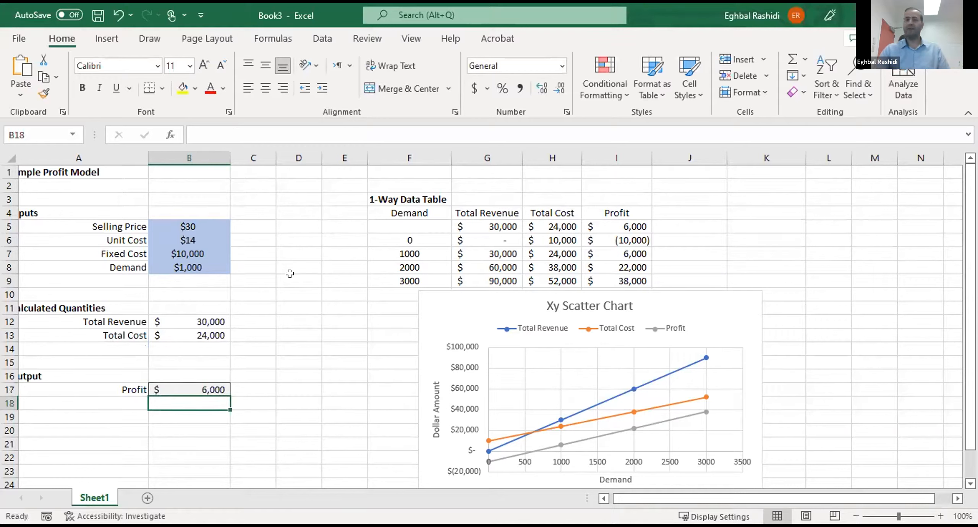
- Recheck which input cells the Total Revenue formula in B12 refers to, leaving the formula as it is
click(210, 328)
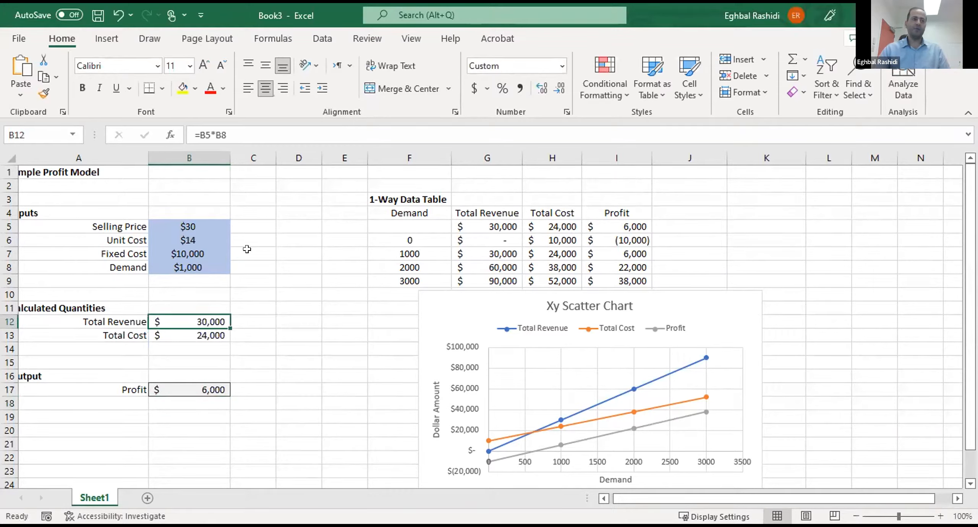
click(306, 126)
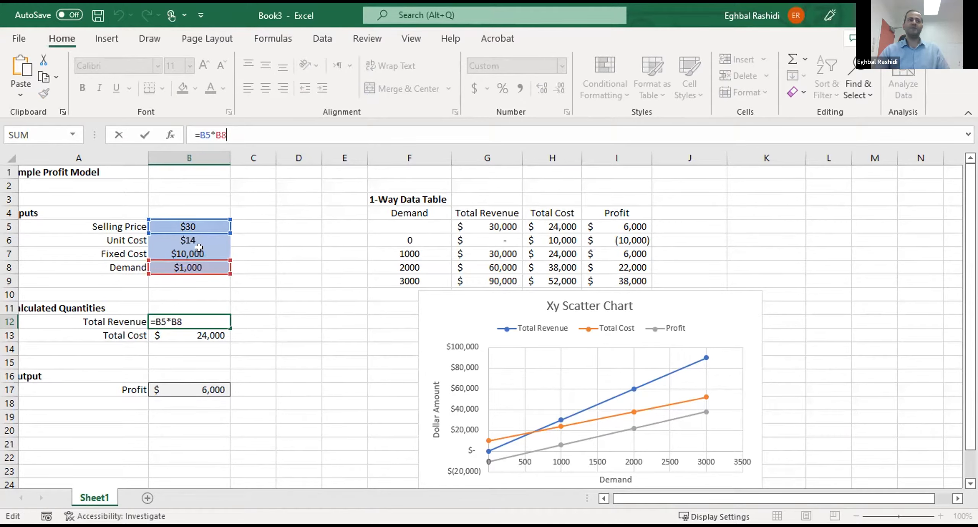
key(Return)
click(283, 329)
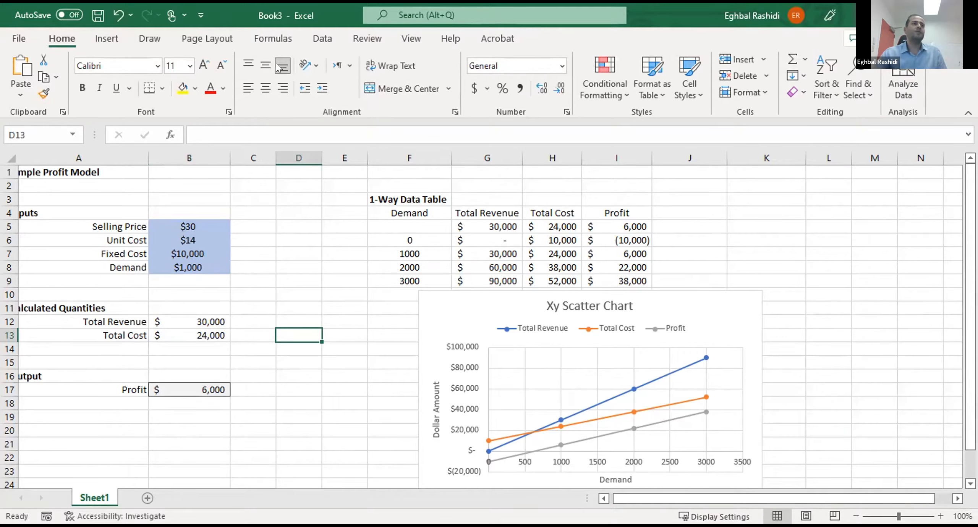
- Create a defined name for the Selling Price value in B5 from its label in the left column of A5:B5
click(276, 40)
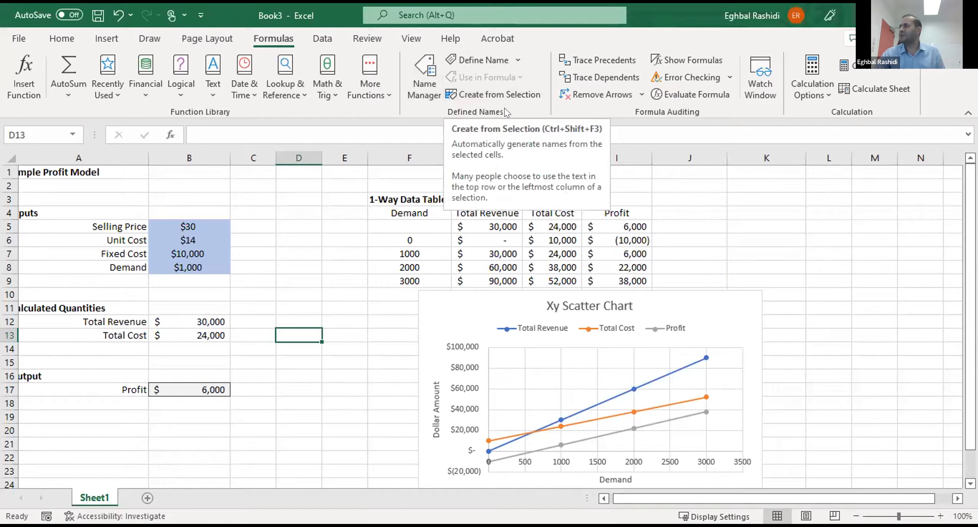
click(333, 222)
click(293, 236)
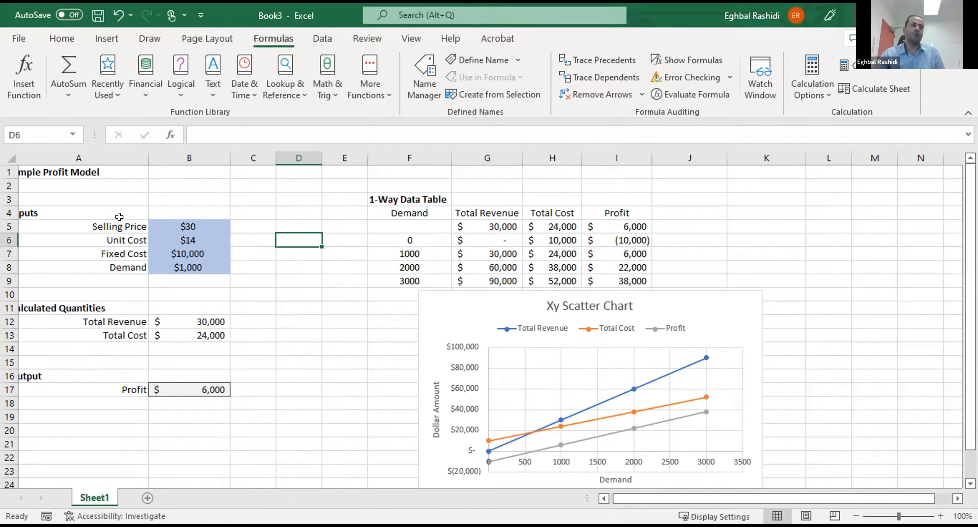
click(119, 220)
drag(143, 218, 179, 216)
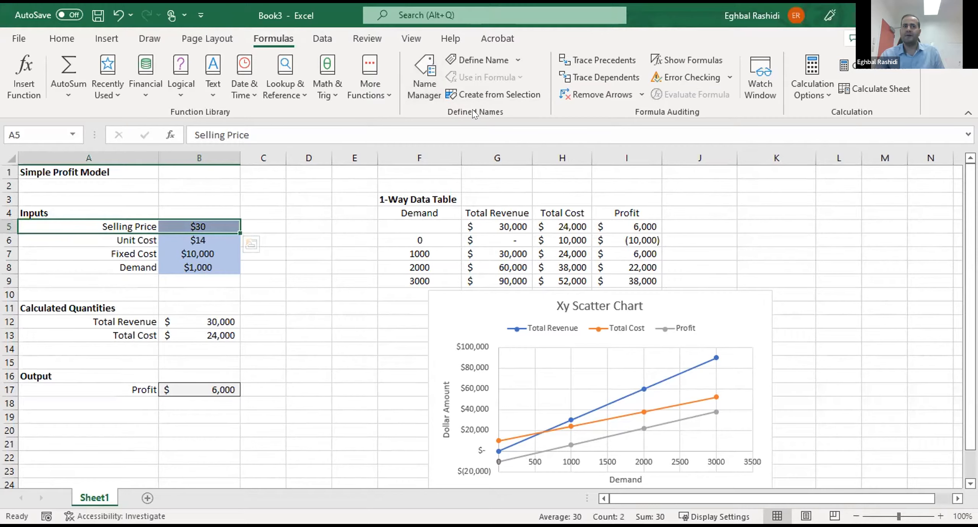
click(471, 89)
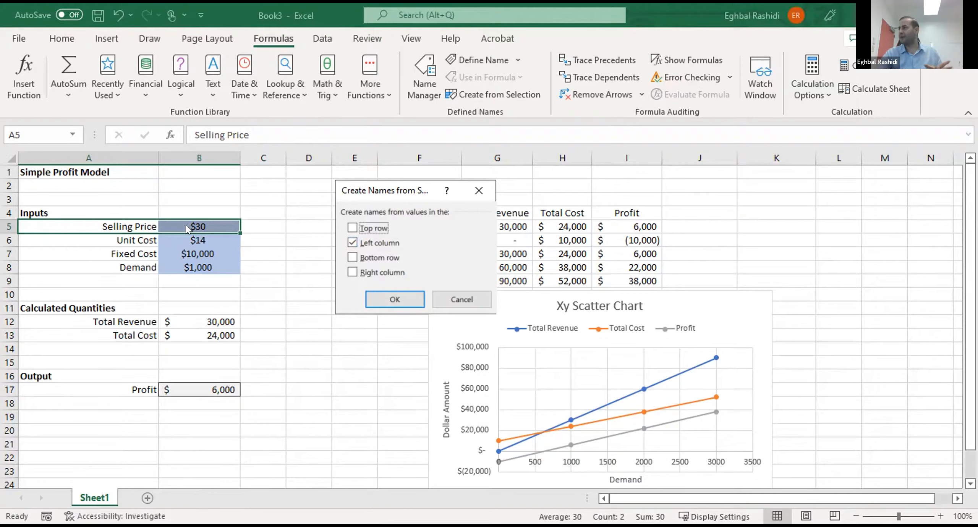
click(381, 293)
click(346, 335)
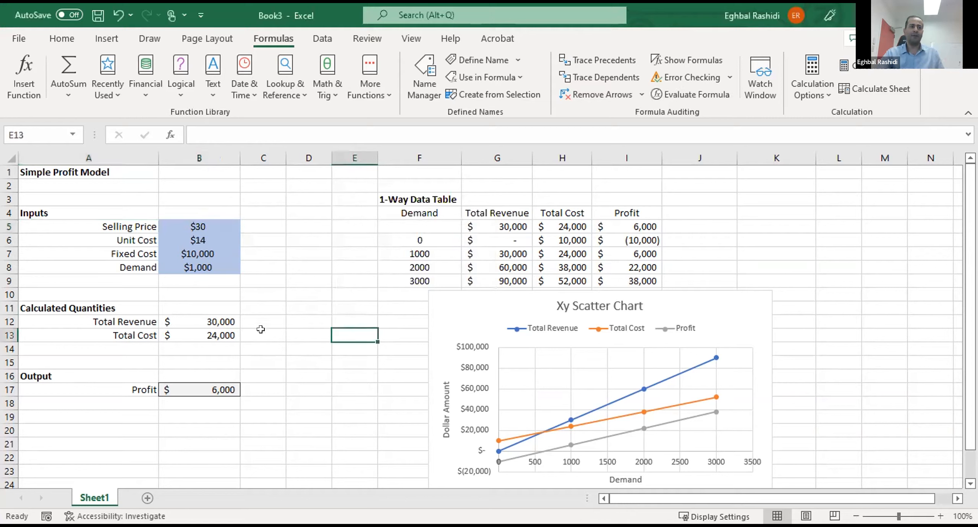
- Check how the Selling Price cell is named compared with the other input cells and the calculated quantities
click(210, 316)
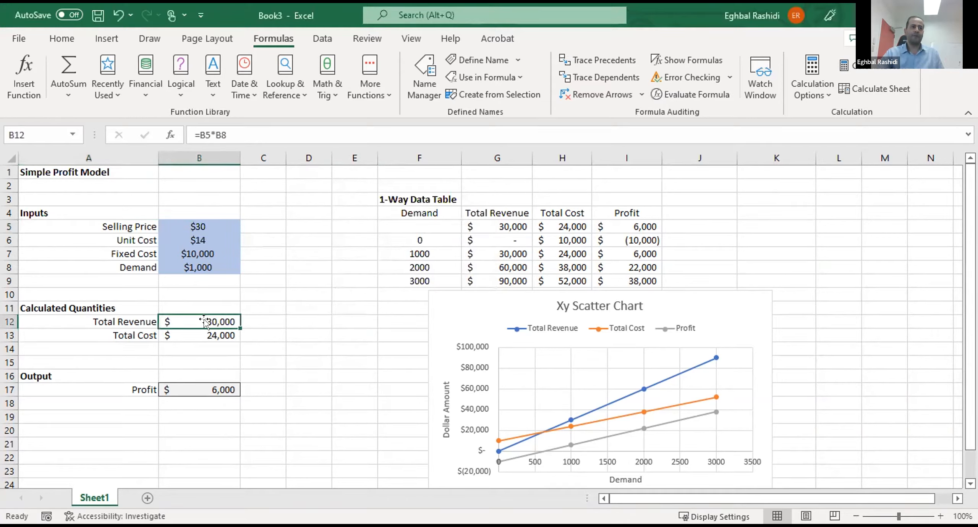
click(203, 333)
click(204, 320)
click(203, 257)
click(202, 223)
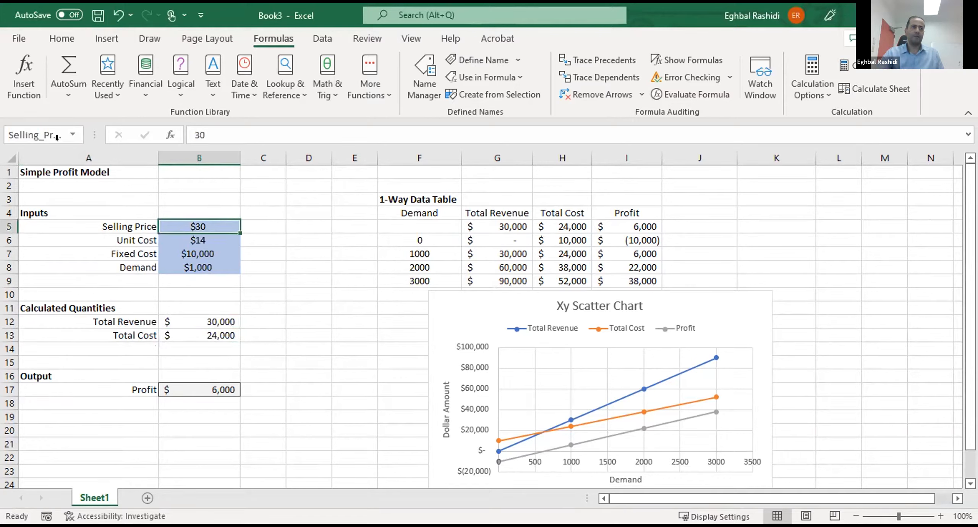
click(192, 239)
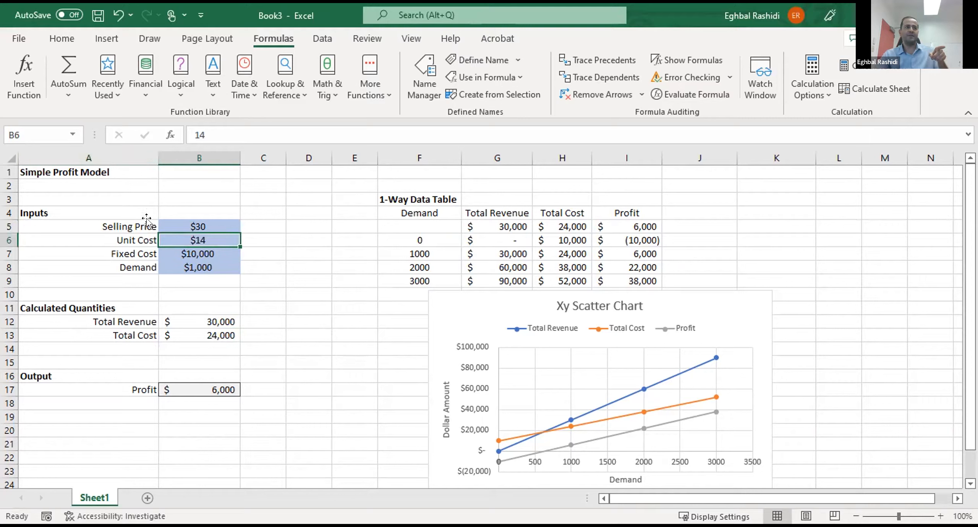
key(Return)
key(Return)
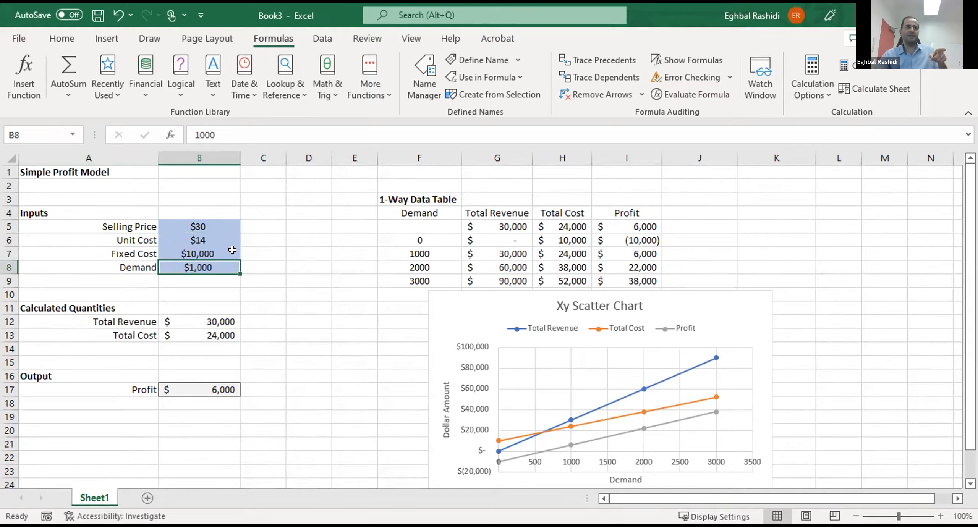
ctrl+click(246, 262)
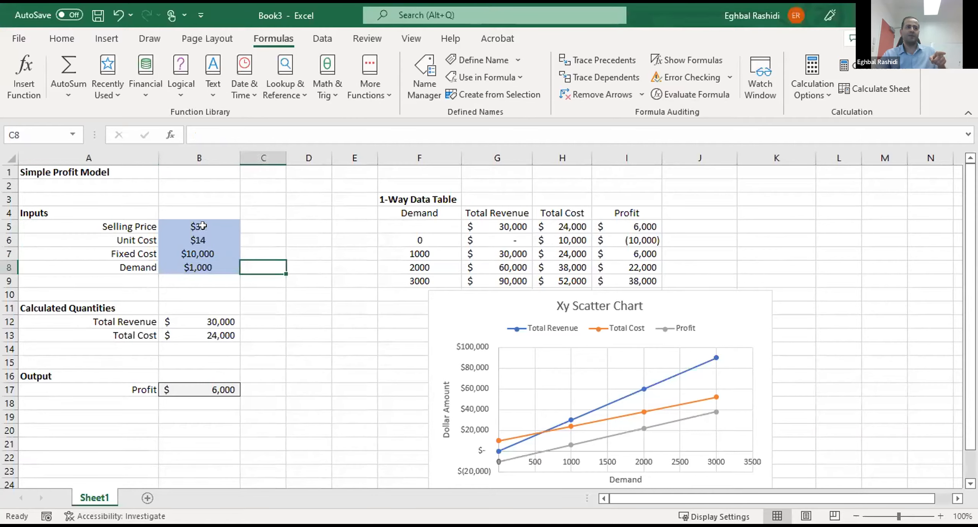
- Inspect the full defined name of the Selling Price cell and compare it with the Unit Cost cell's reference
click(180, 220)
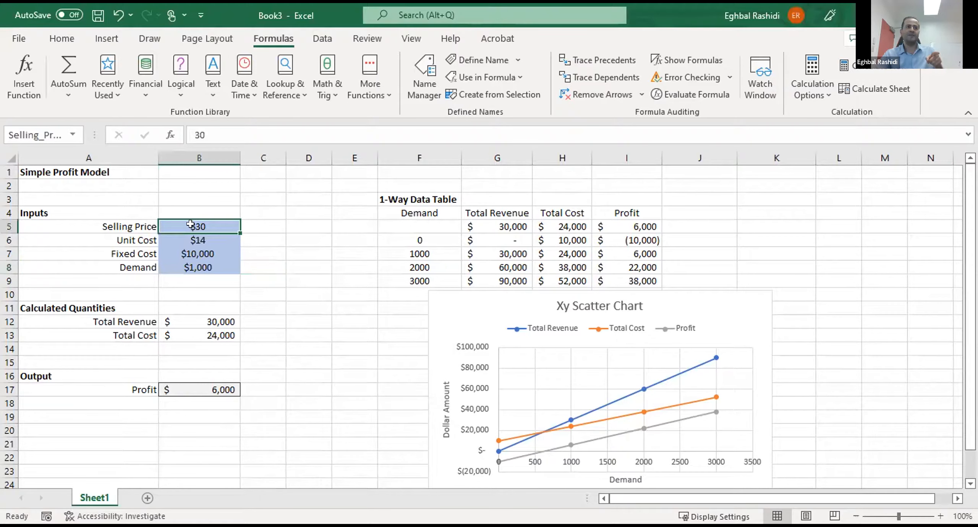
click(20, 135)
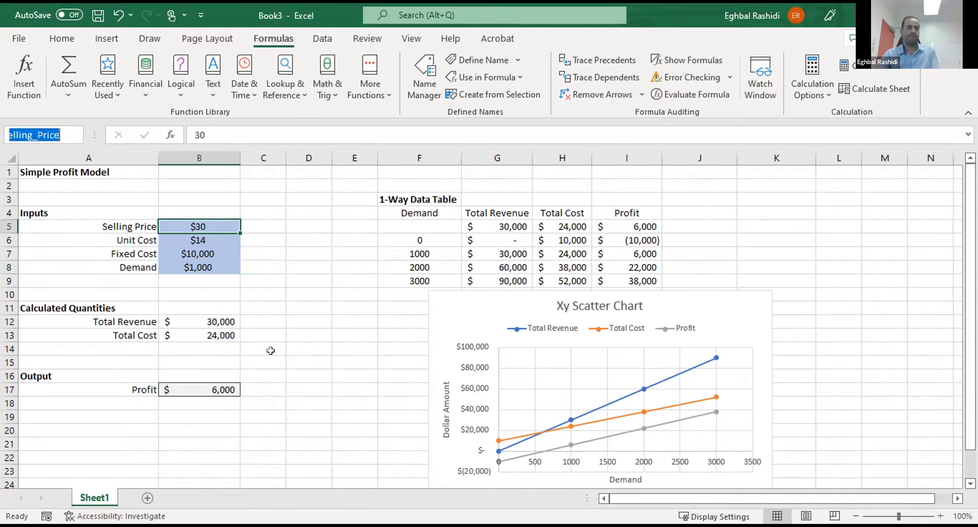
click(289, 304)
click(189, 237)
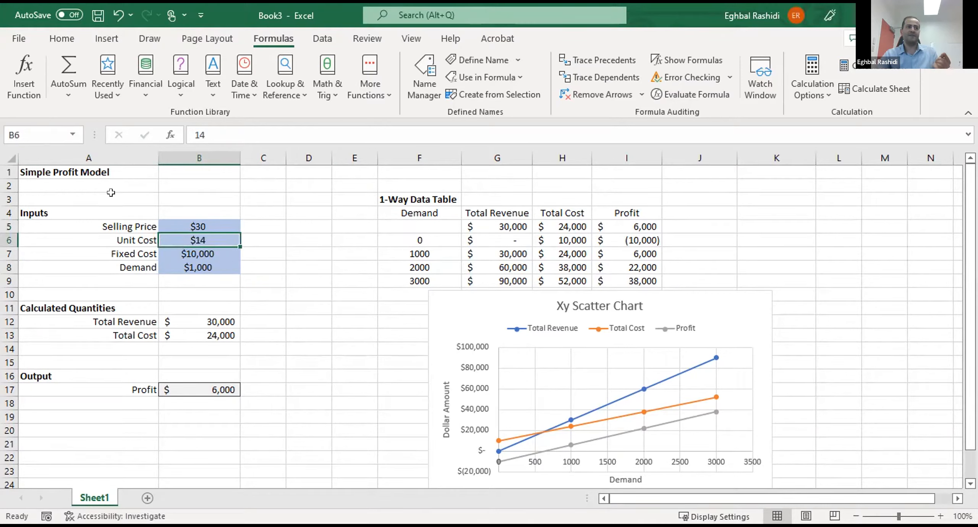
click(260, 249)
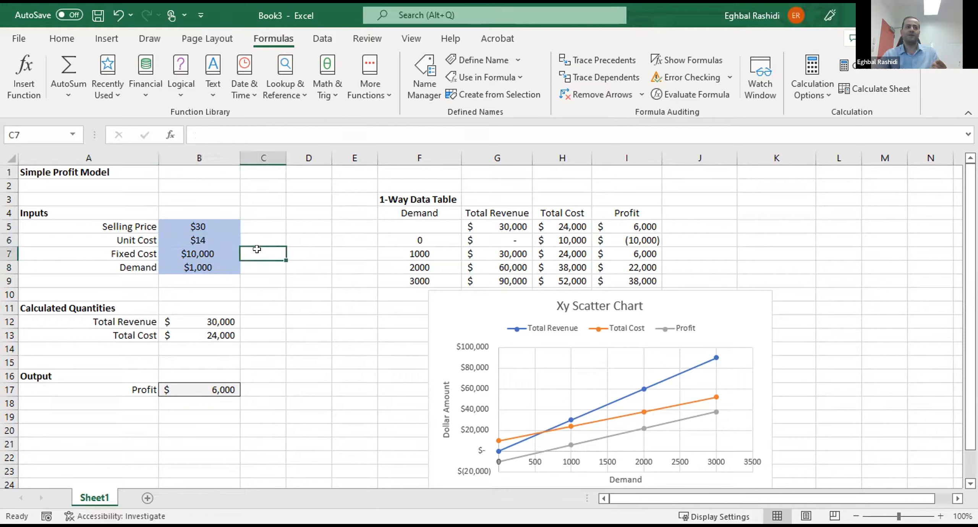
- Create defined names for all four input values in A5:B8 from the labels in the left column
click(131, 223)
drag(153, 218, 202, 265)
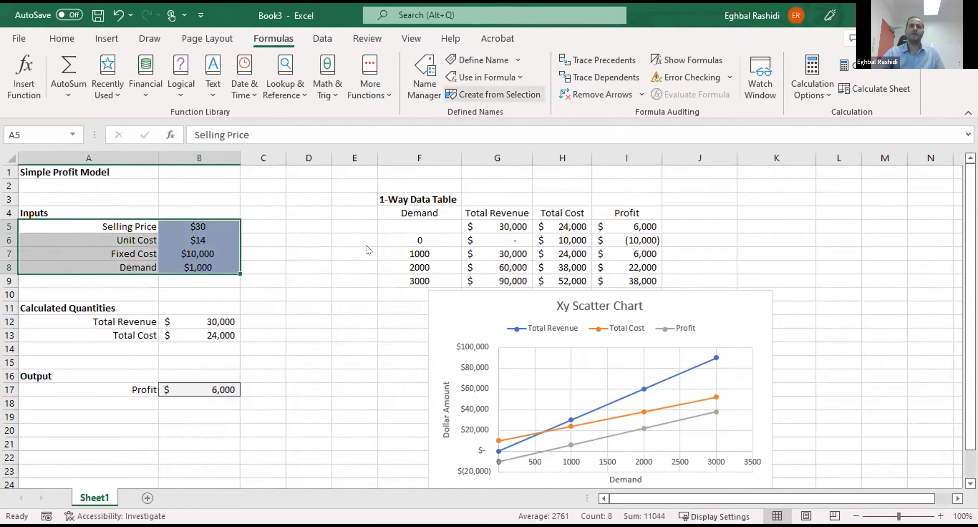
click(481, 99)
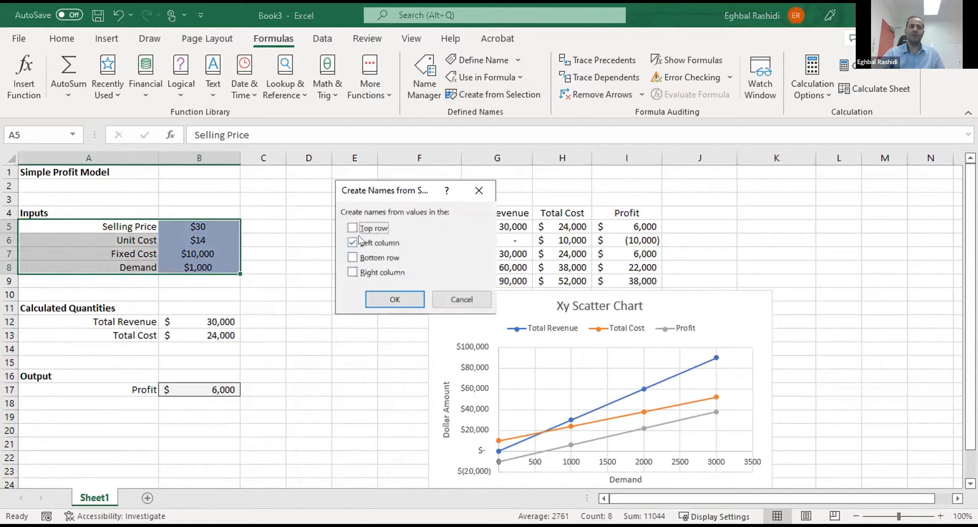
click(389, 294)
click(358, 318)
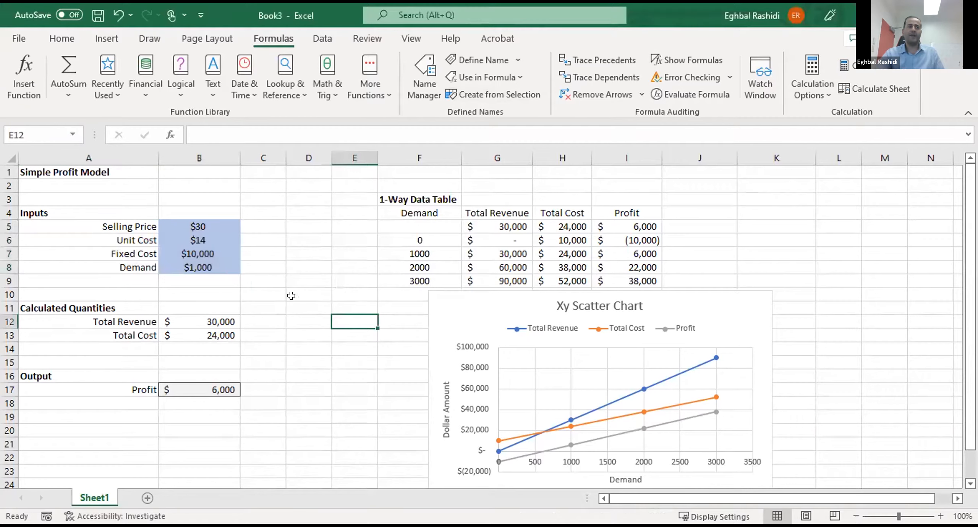
drag(188, 238, 222, 281)
click(259, 306)
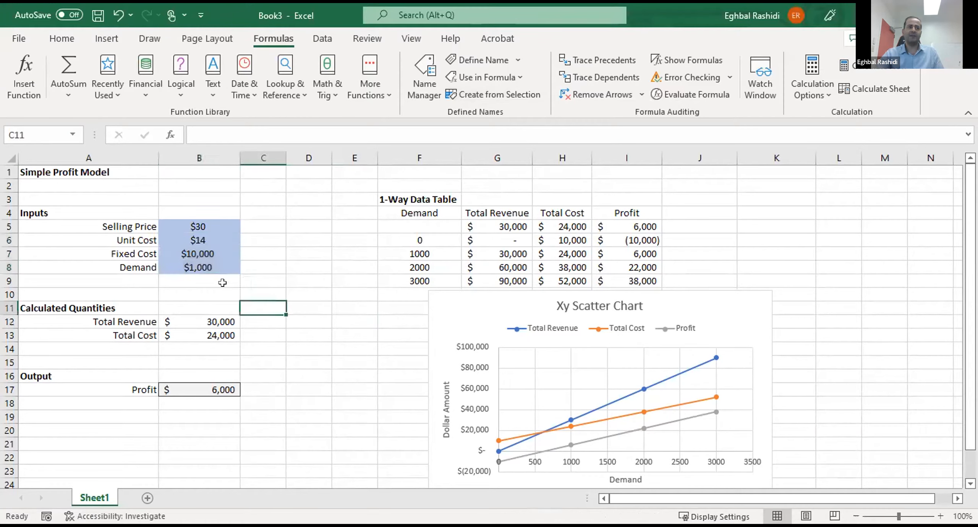
- Check the defined names of the Demand, Fixed Cost and Unit Cost input cells
click(190, 267)
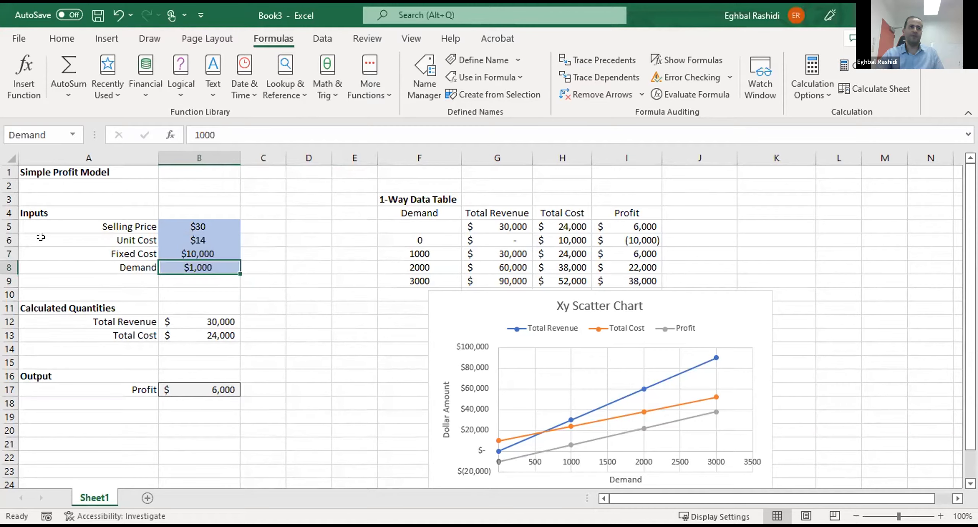
click(214, 253)
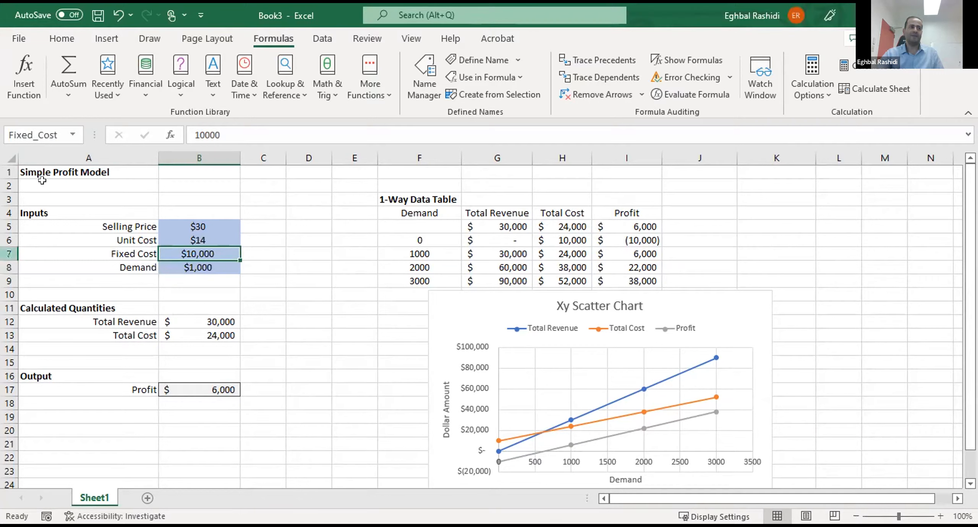
click(199, 239)
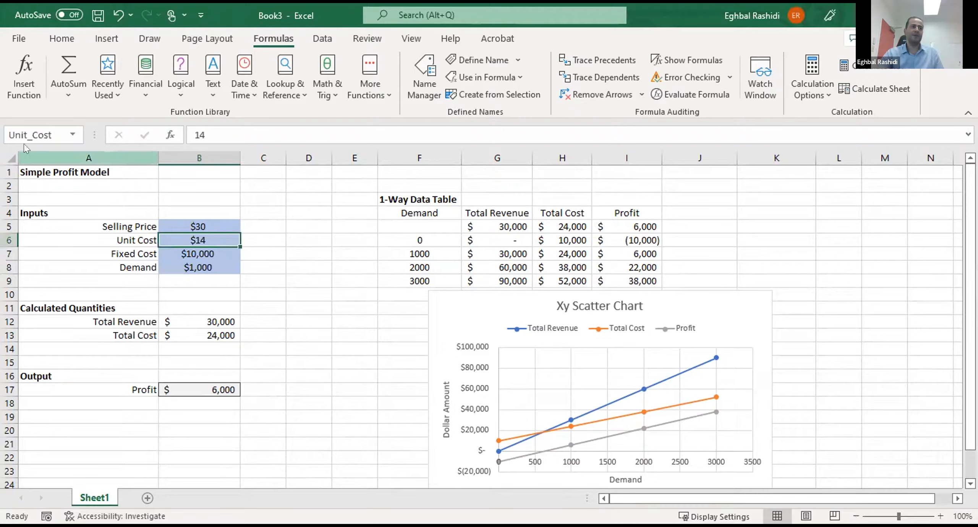
click(295, 330)
- Examine how the Total Revenue, Total Cost and Profit cells are referenced and which labels stand beside them
click(214, 317)
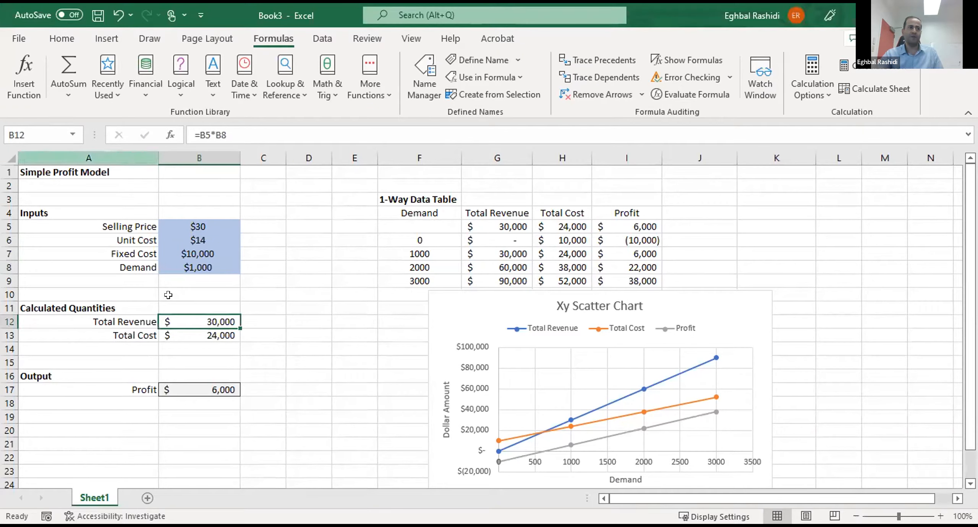
click(208, 334)
click(349, 331)
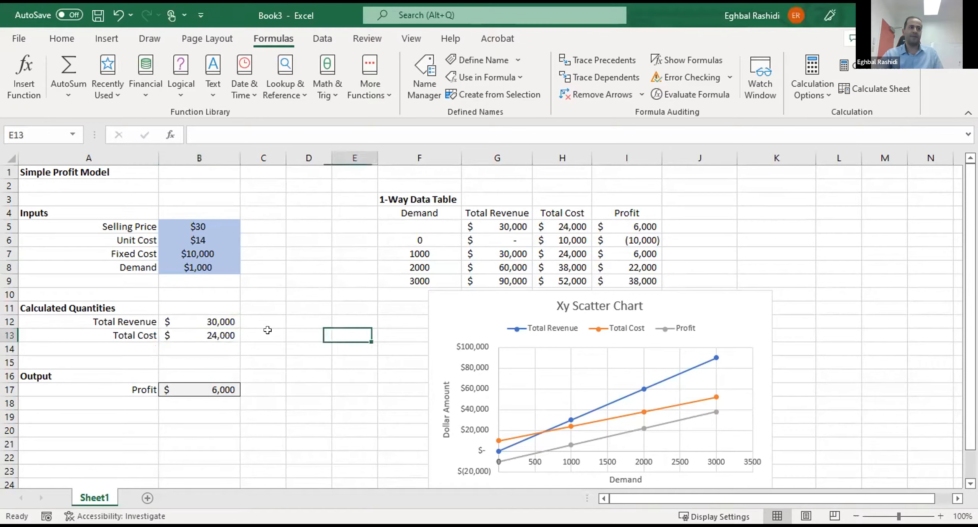
click(214, 317)
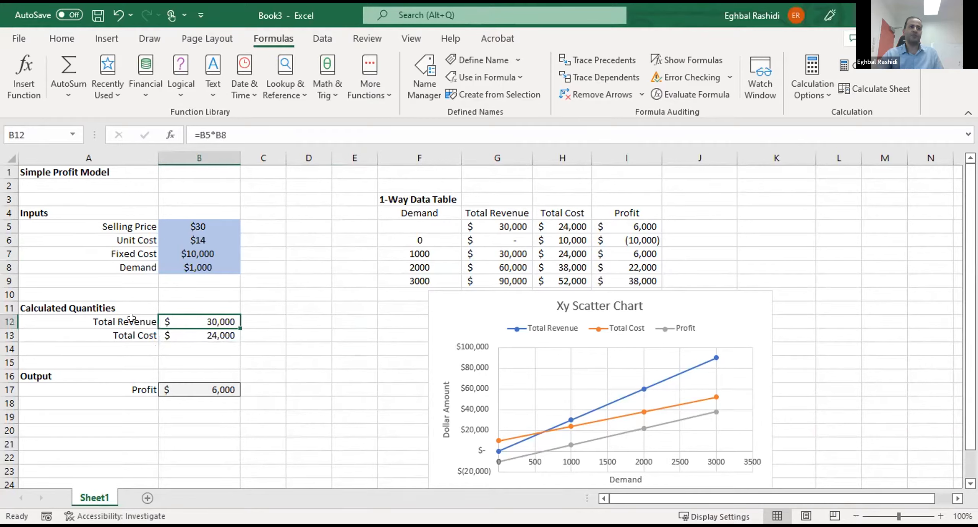
click(109, 318)
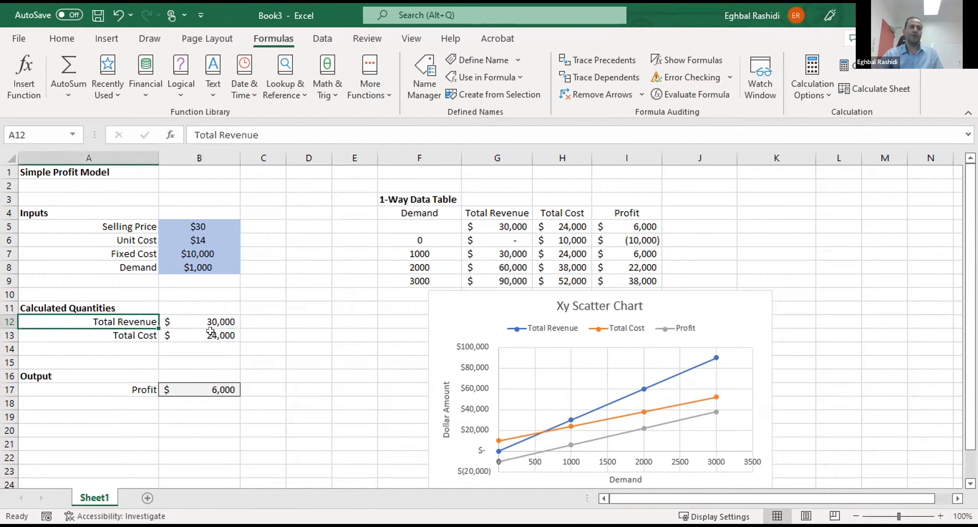
click(211, 333)
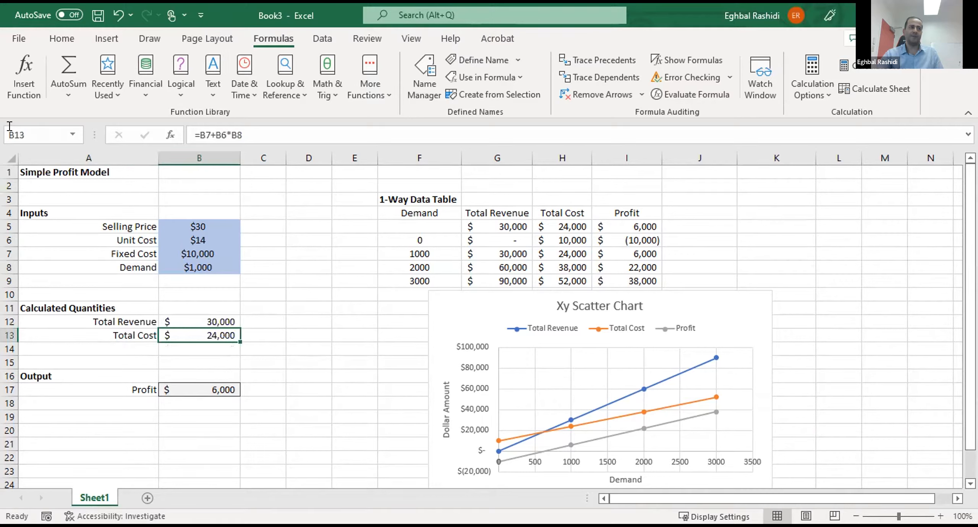
click(132, 334)
click(194, 386)
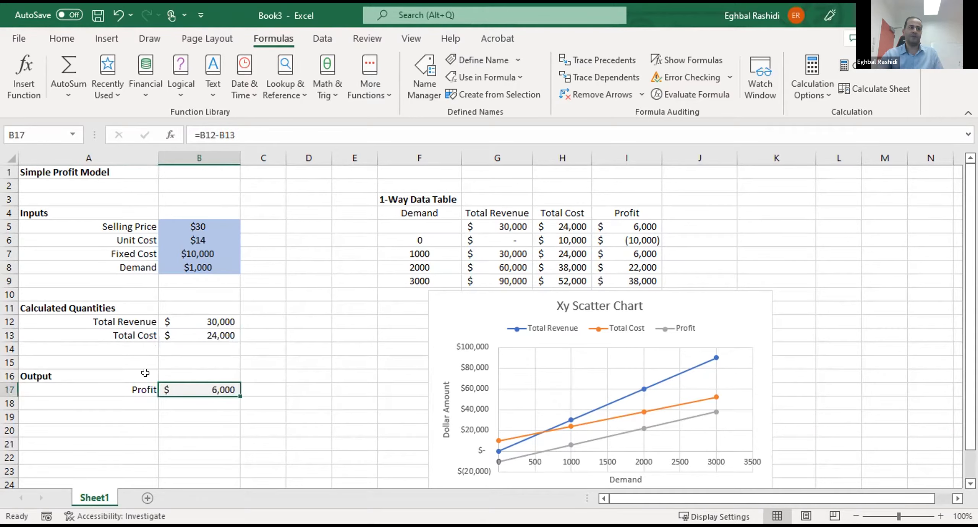
click(146, 386)
click(244, 361)
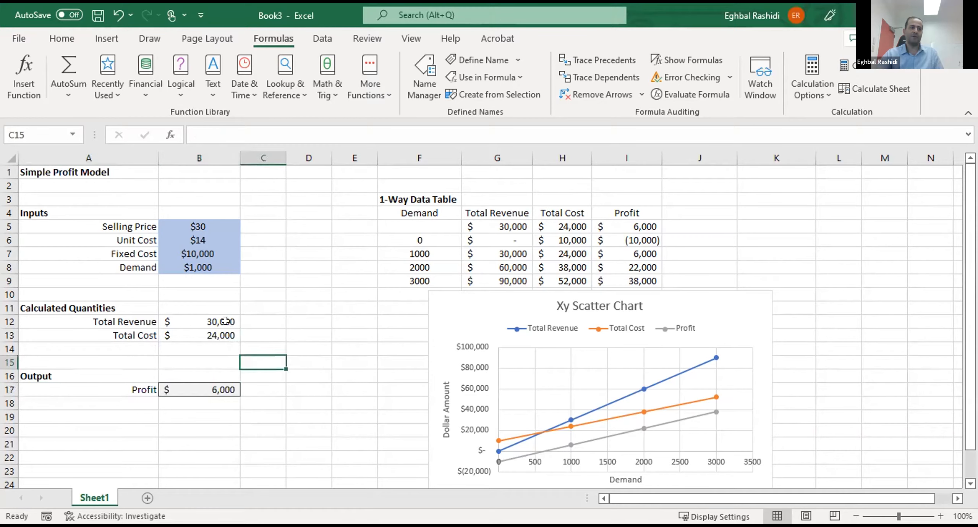
- Create defined names for Total Revenue and Total Cost in A12:B13 from the labels in the left column
click(123, 318)
drag(122, 316, 199, 333)
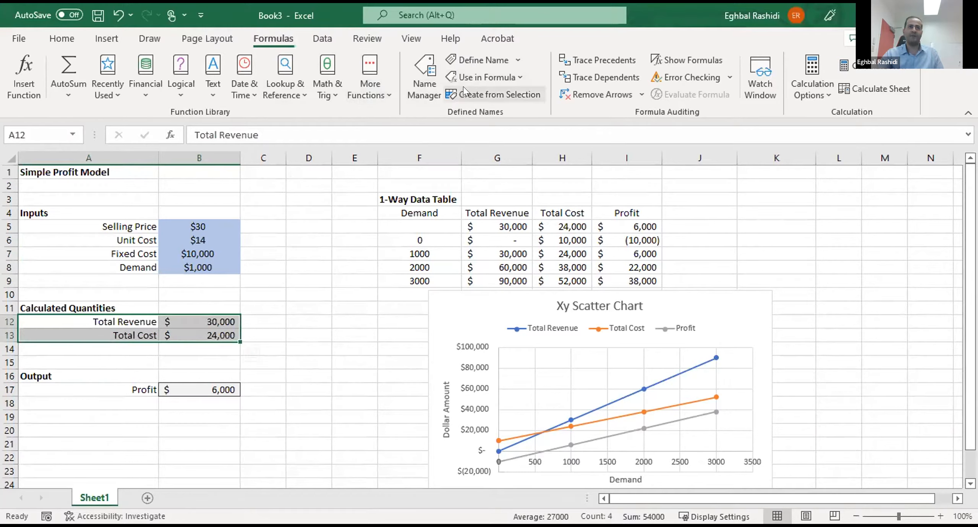
click(494, 97)
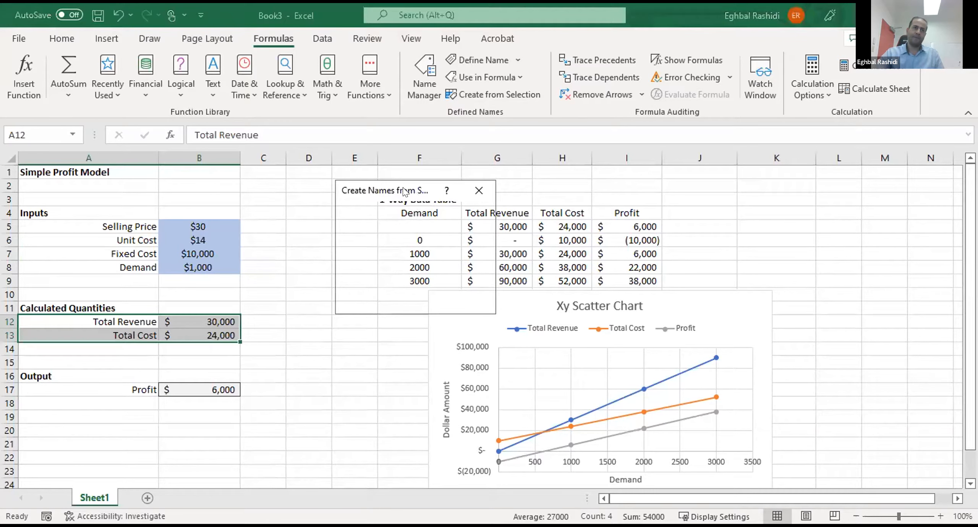
drag(552, 148, 557, 147)
click(560, 144)
click(431, 210)
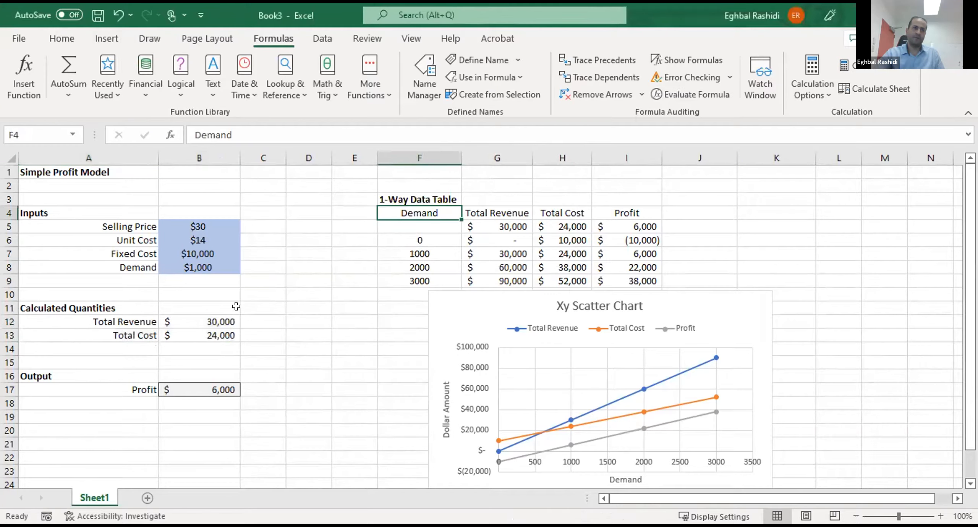
drag(132, 318, 214, 336)
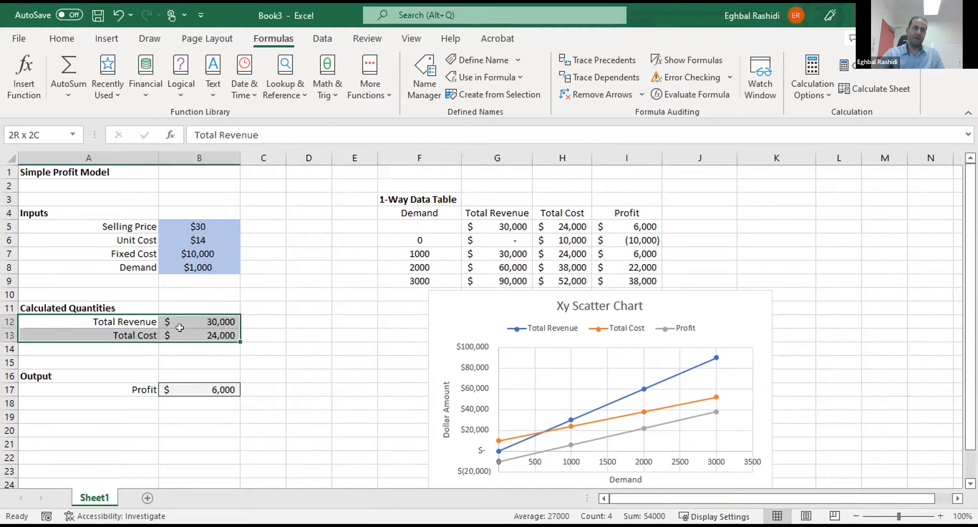
click(486, 94)
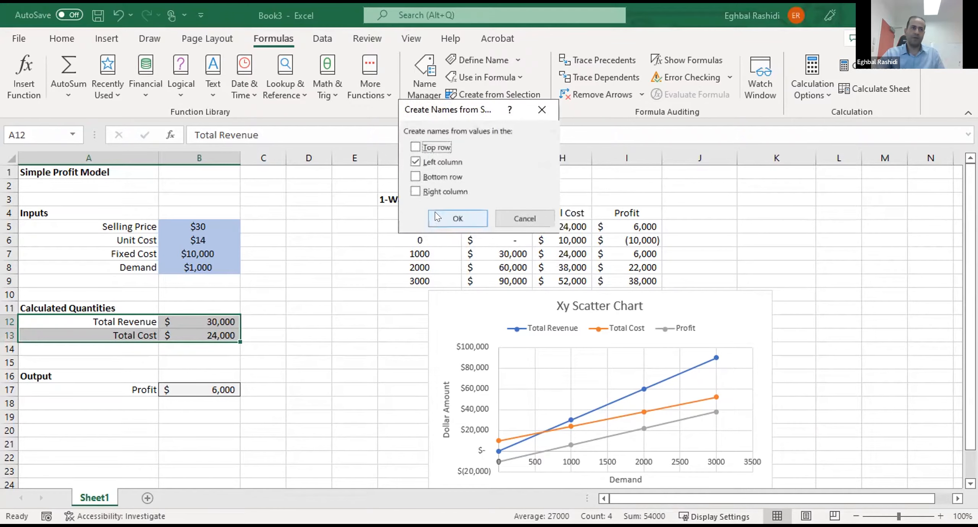
click(477, 252)
click(355, 294)
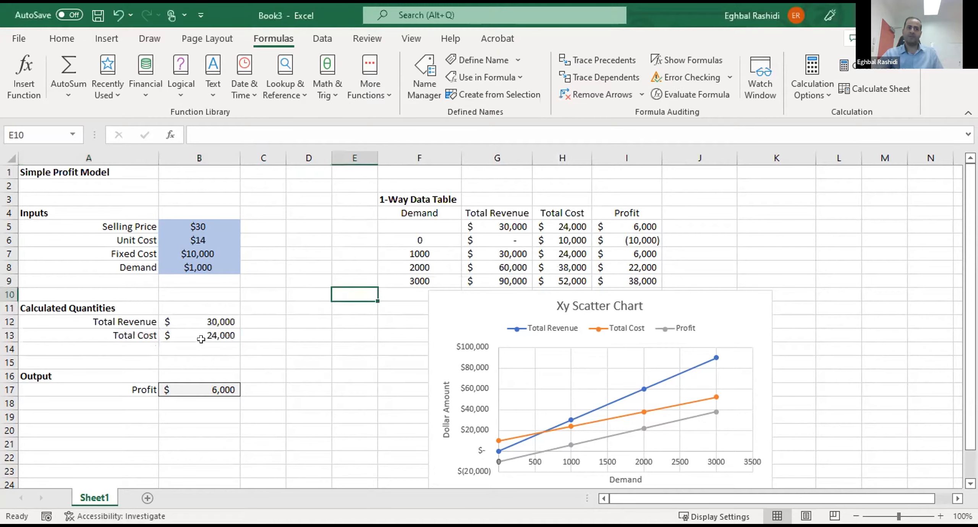
- Check how the Total Revenue, Total Cost and Profit value cells are named
click(199, 318)
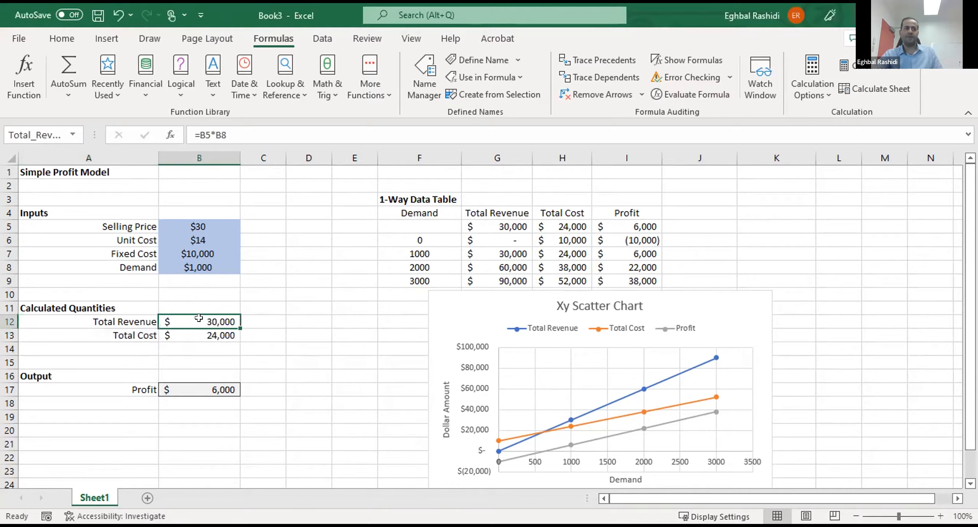
key(Down)
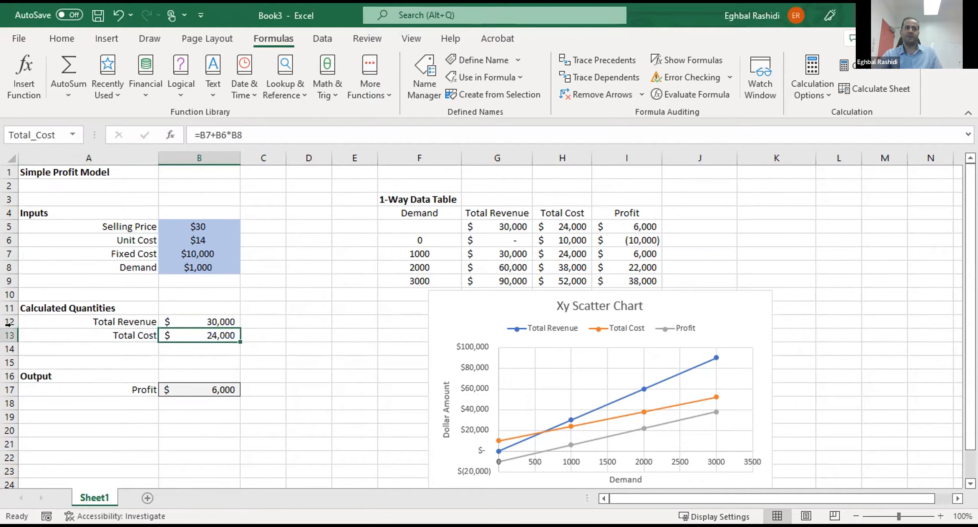
click(212, 385)
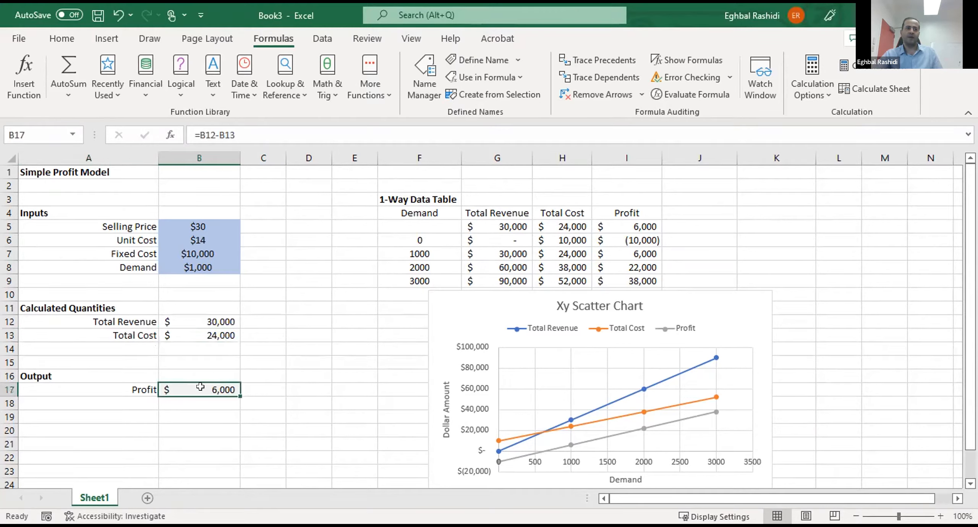
- Create a defined name for the Profit value in B17 from its label in the left column of A17:B17
drag(152, 388, 201, 385)
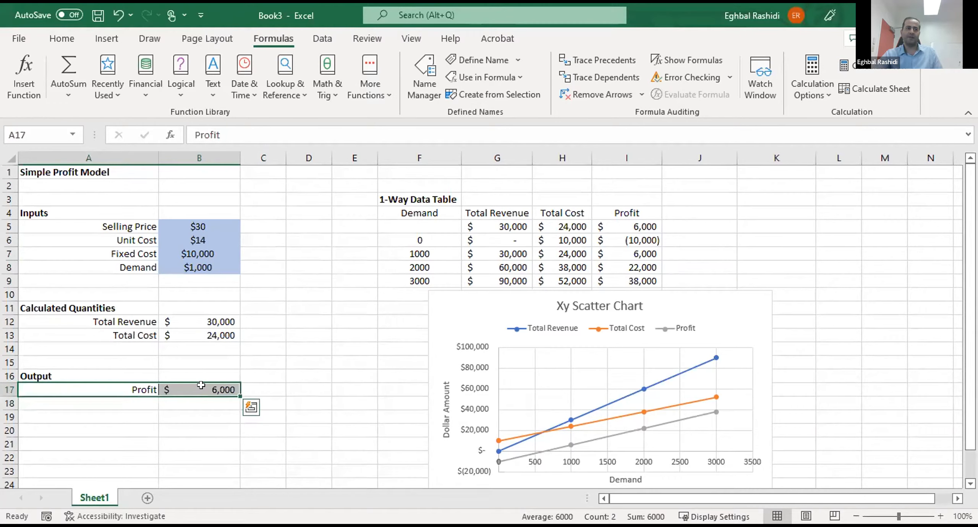
click(201, 385)
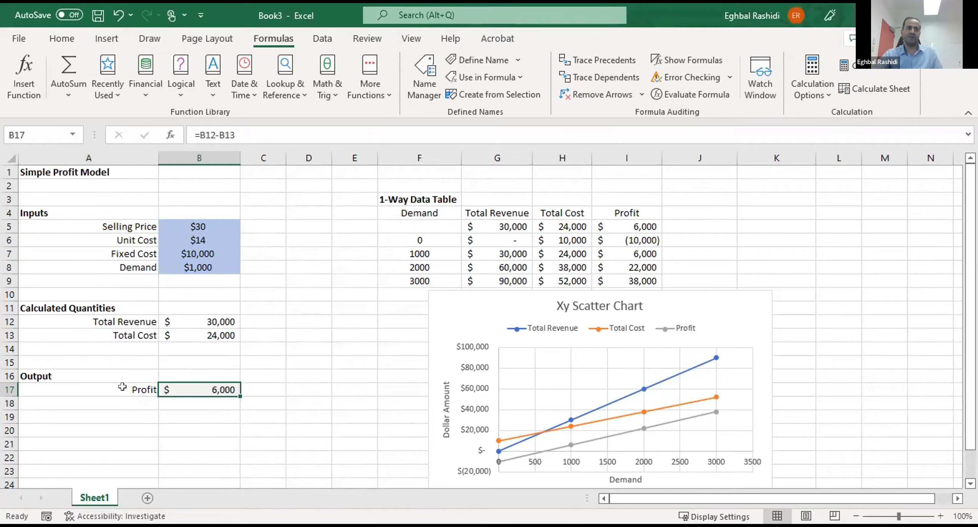
drag(126, 387, 190, 383)
click(485, 92)
click(462, 217)
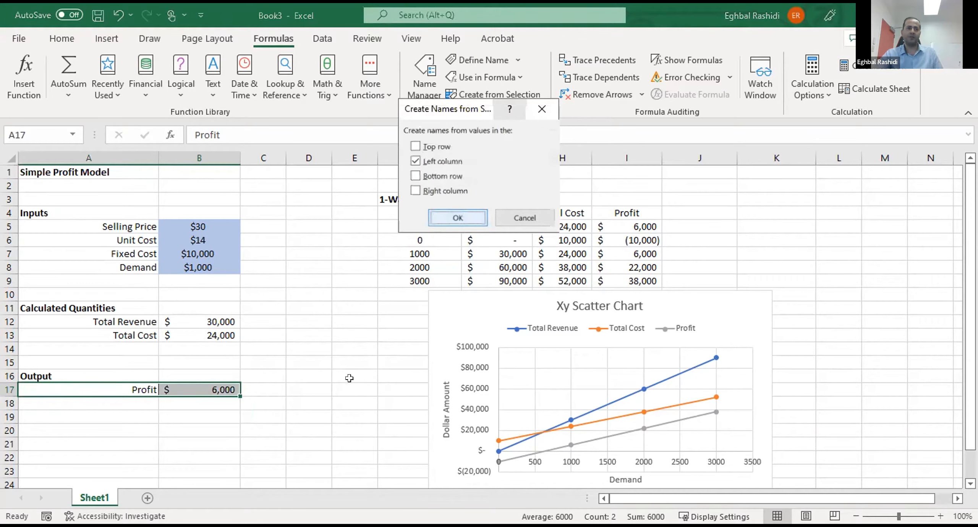
click(224, 384)
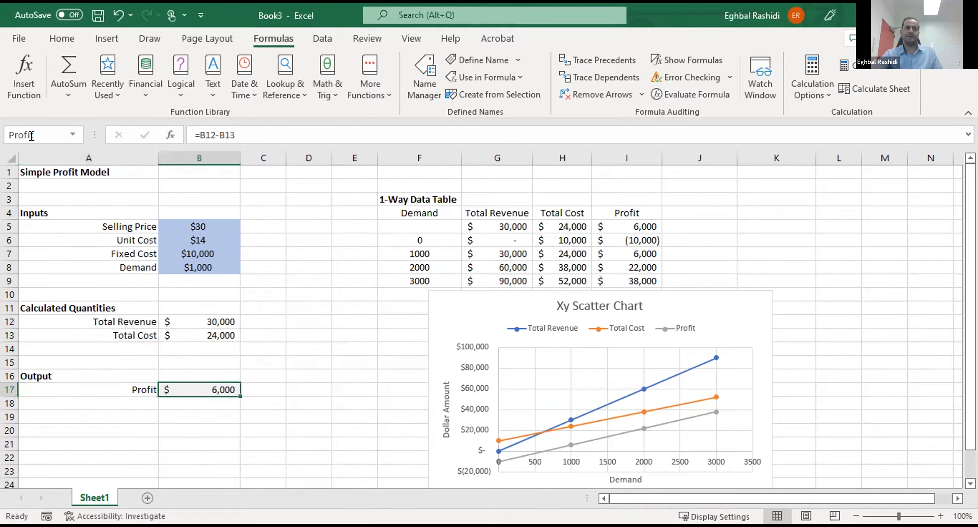
- Review the defined names across the input, calculated and output cells in column B, and the Total Revenue formula
click(321, 281)
click(342, 322)
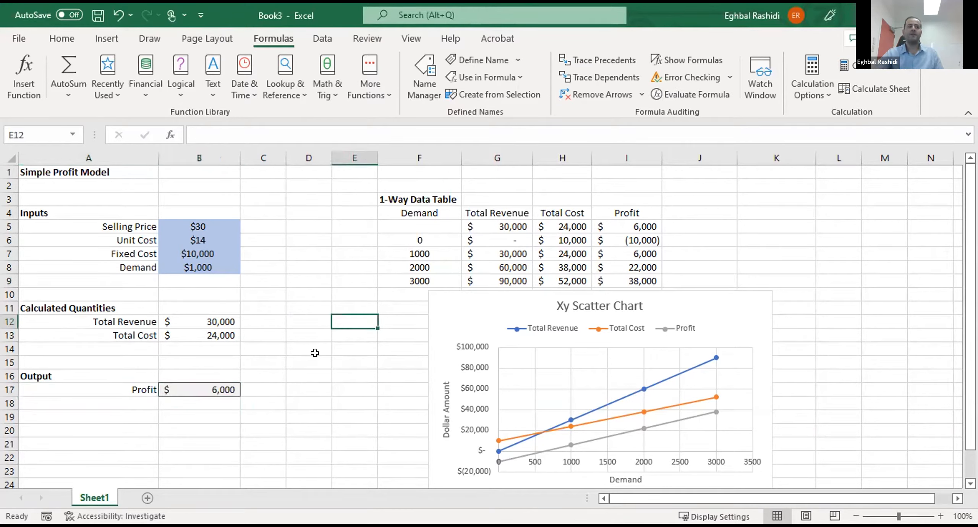
click(188, 241)
click(187, 254)
click(186, 268)
click(184, 322)
click(189, 375)
click(180, 395)
click(210, 351)
click(213, 323)
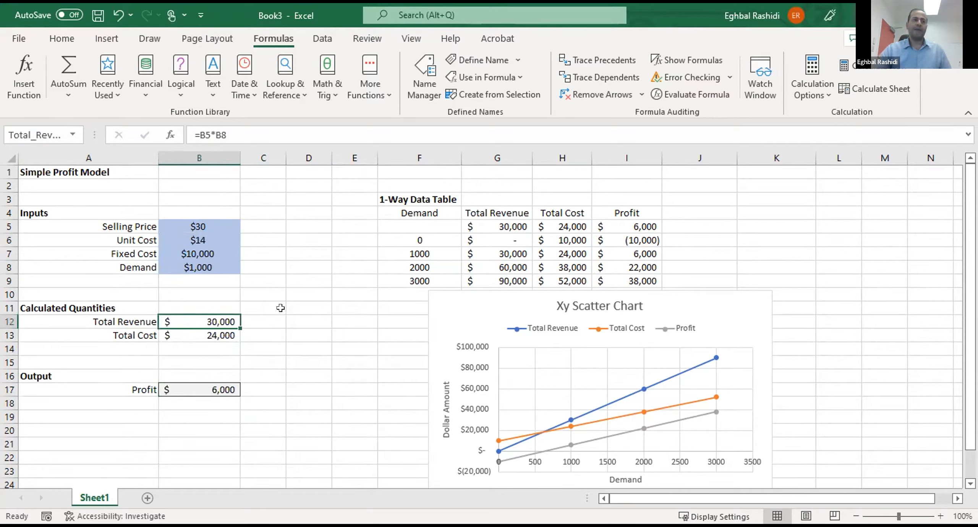
click(292, 321)
- Rewrite the Total Revenue formula in B12 with defined names as =Selling_Price*Demand
click(215, 320)
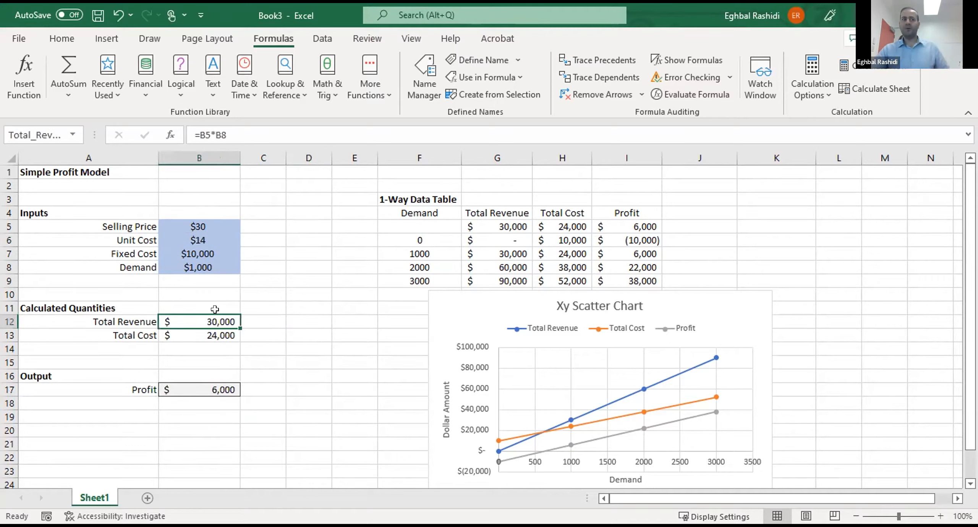
click(239, 126)
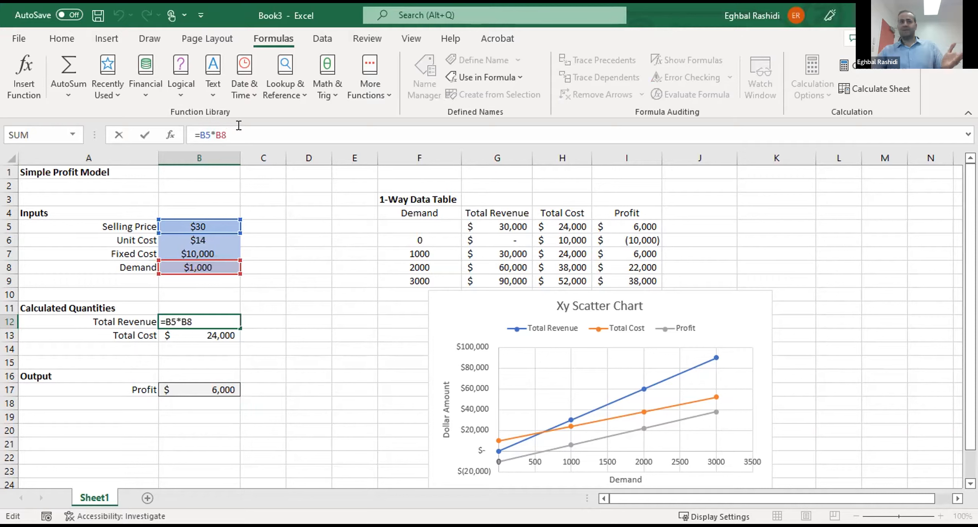
drag(238, 128, 156, 134)
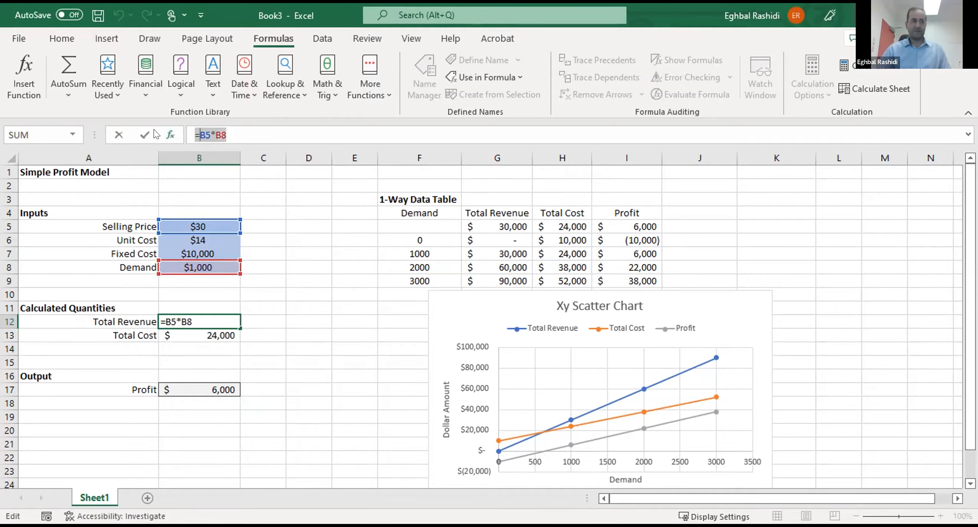
key(BackSpace)
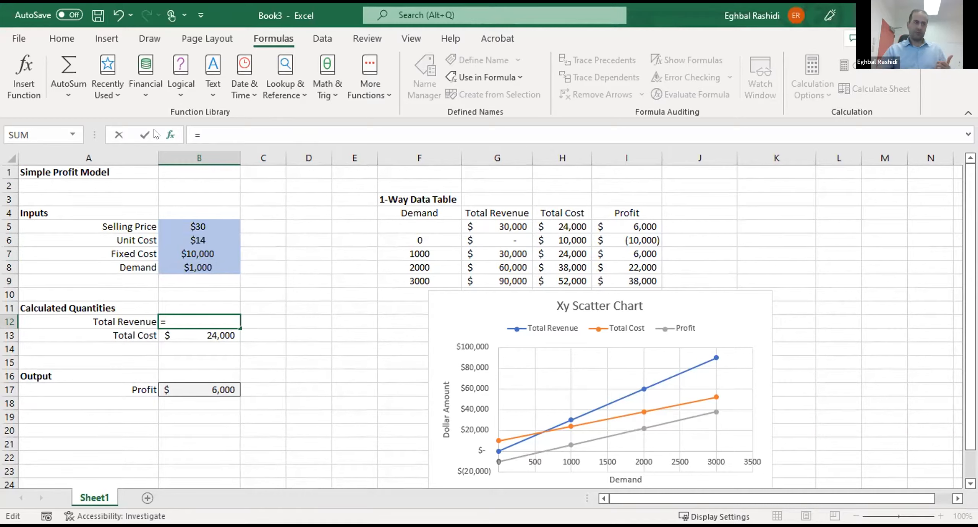
click(177, 217)
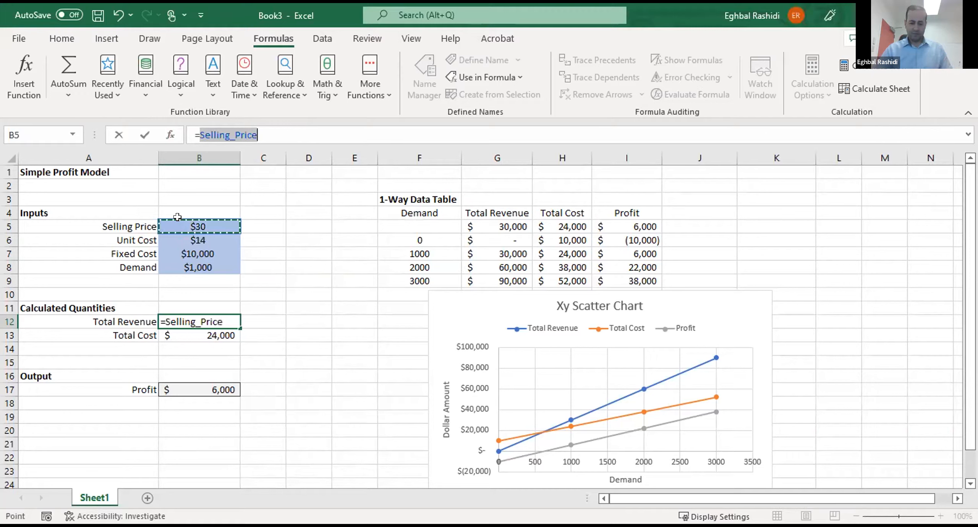
text(*)
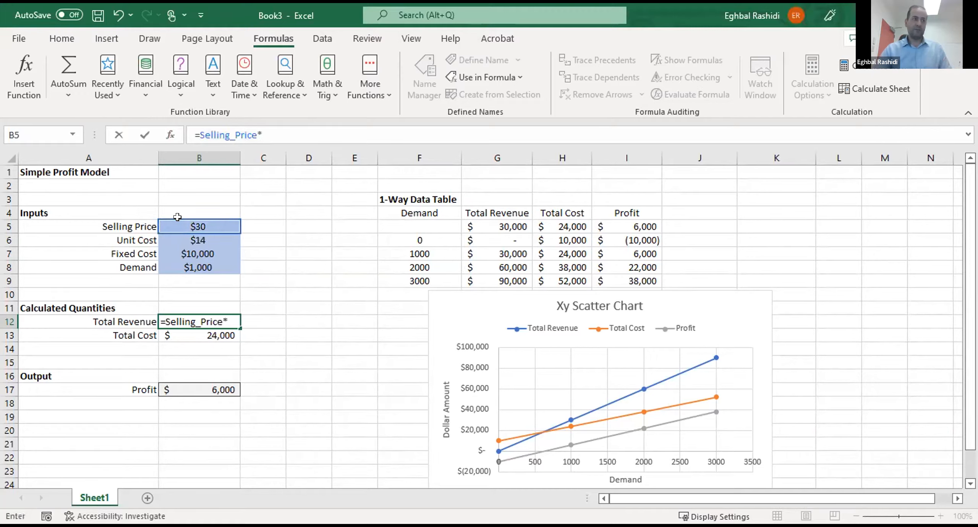
click(199, 264)
key(Return)
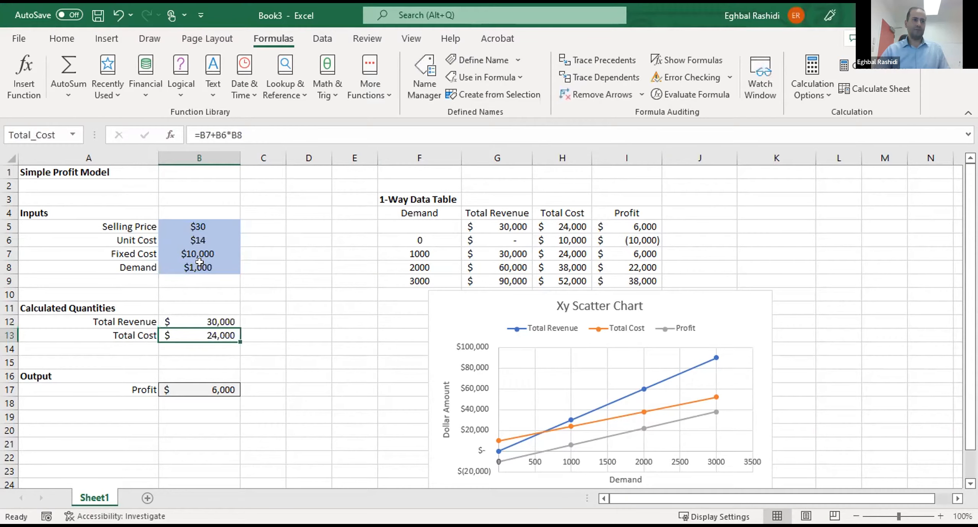
- Inspect the Total Revenue formula in B12 and the input cells it refers to
key(Up)
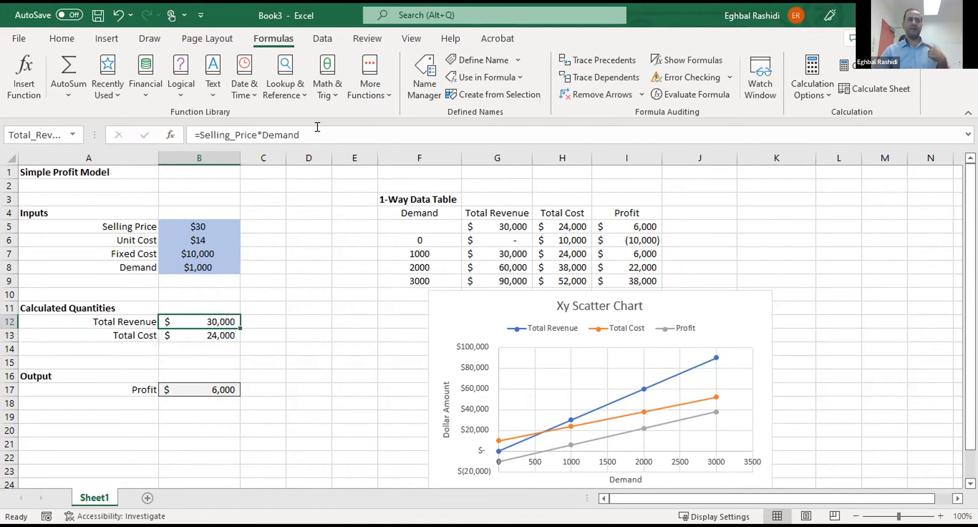
click(317, 130)
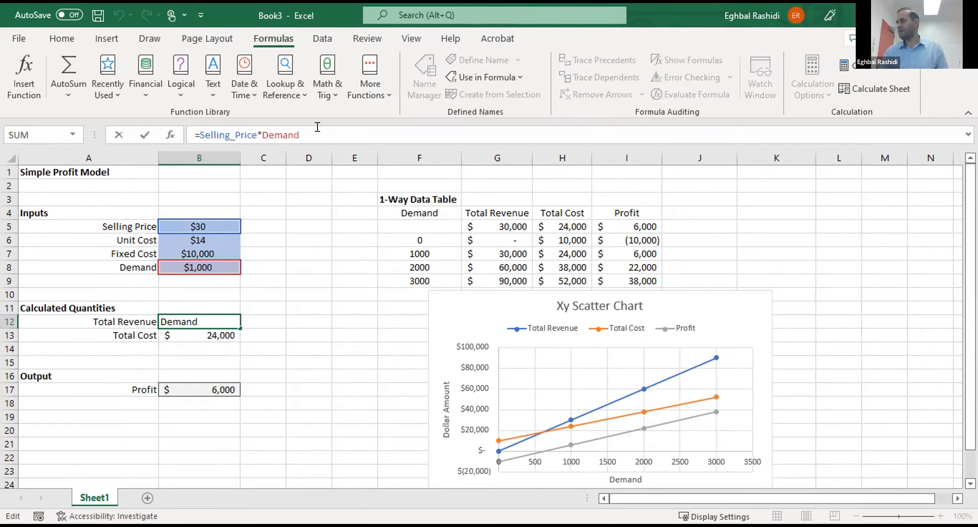
key(Return)
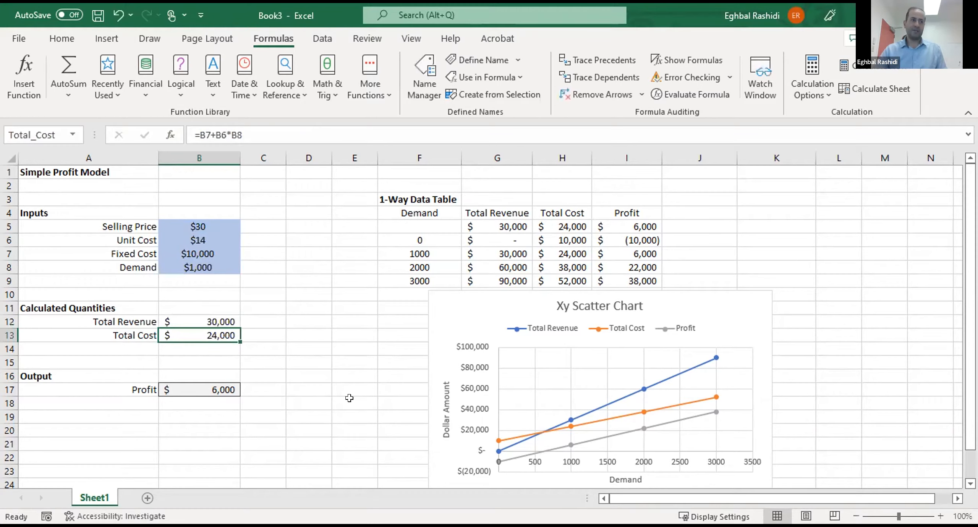
- Rewrite the Total Cost formula in B13 with defined names as =Fixed_Cost+Unit_Cost*Demand
click(285, 128)
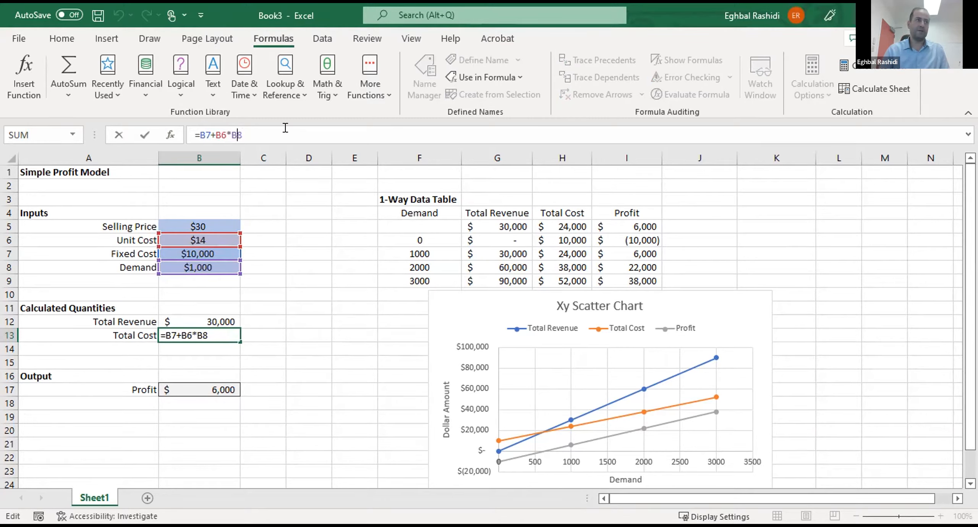
key(BackSpace)
key(BackSpace)
key(BackSpace)
key(BackSpace)
key(BackSpace)
key(BackSpace)
key(BackSpace)
key(BackSpace)
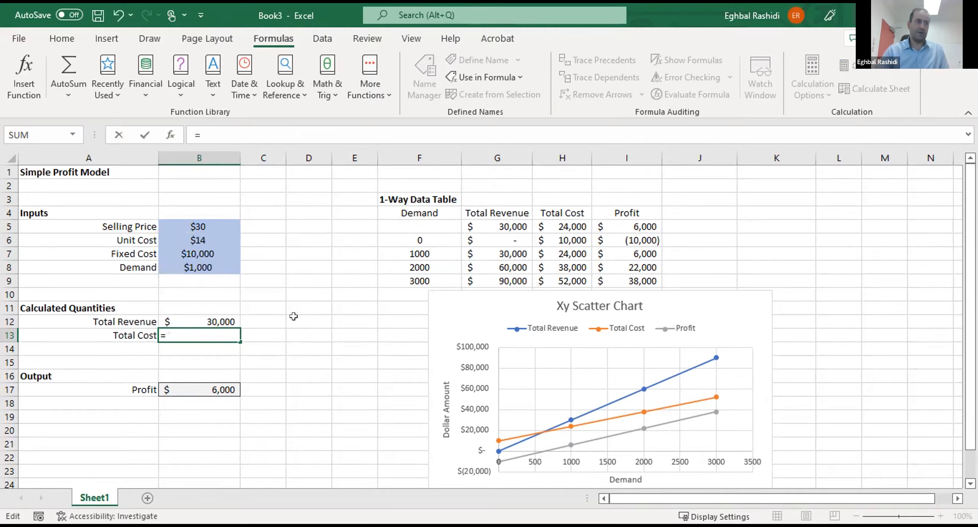
click(187, 250)
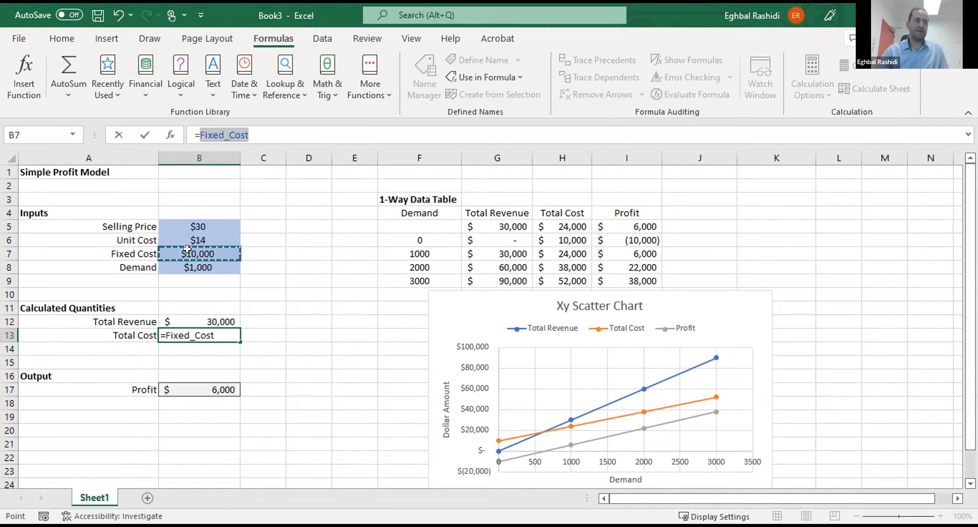
text(+)
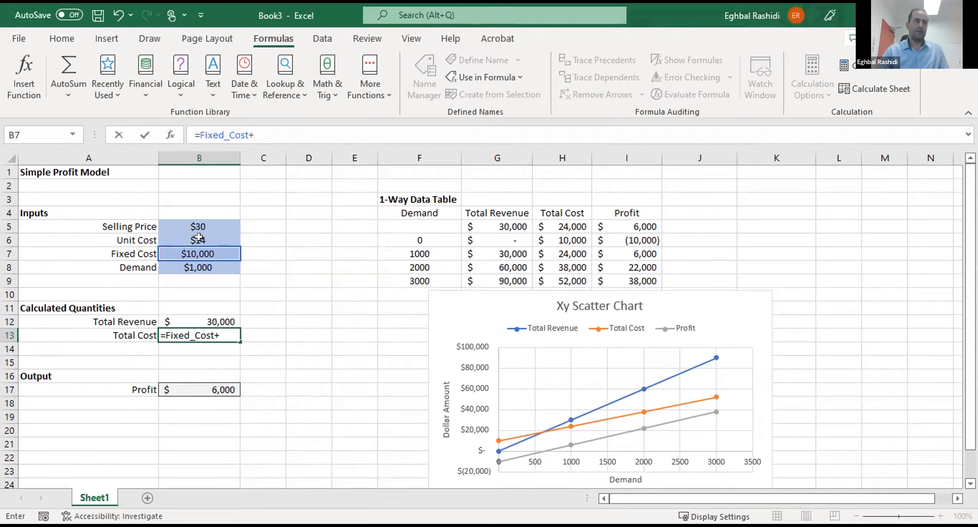
click(198, 238)
text(*)
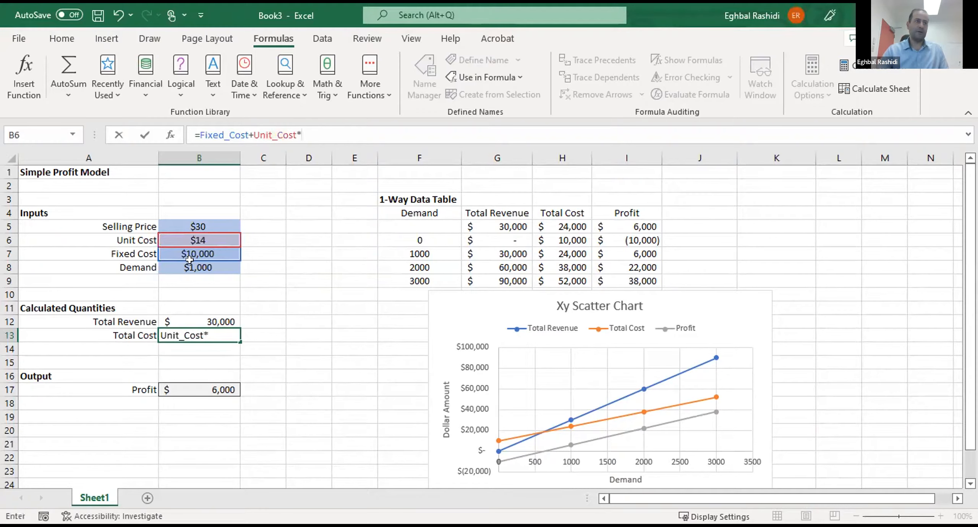
click(203, 263)
key(ctrl+Return)
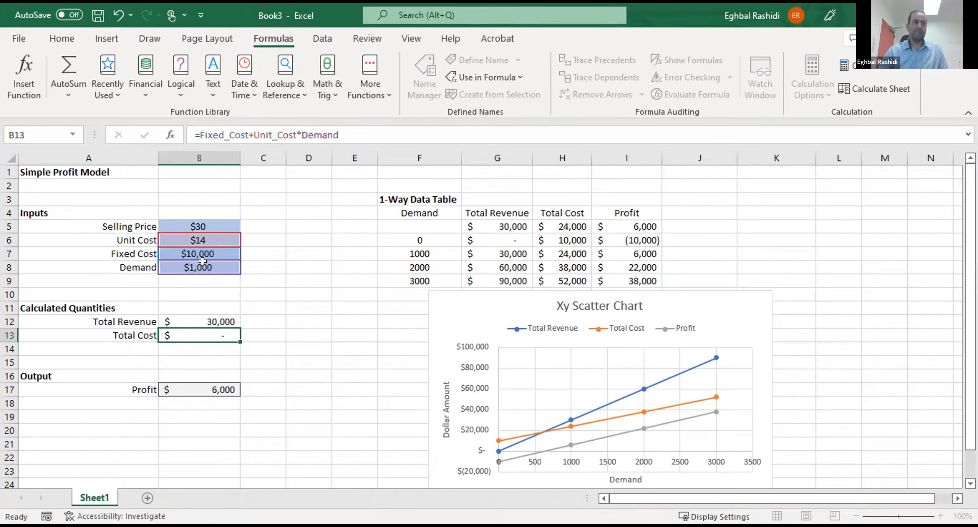
key(Return)
- Inspect the Total Cost formula in B13 and the input cells it refers to
click(200, 333)
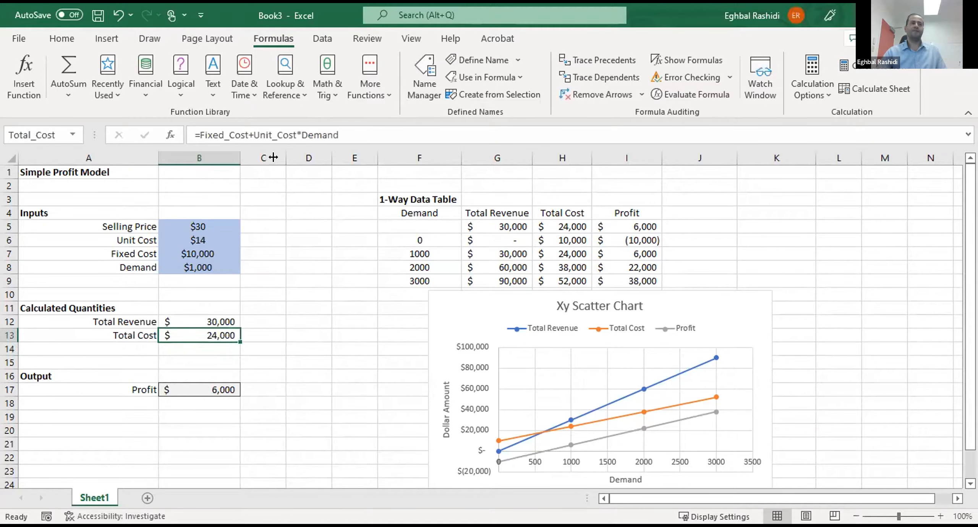
click(373, 123)
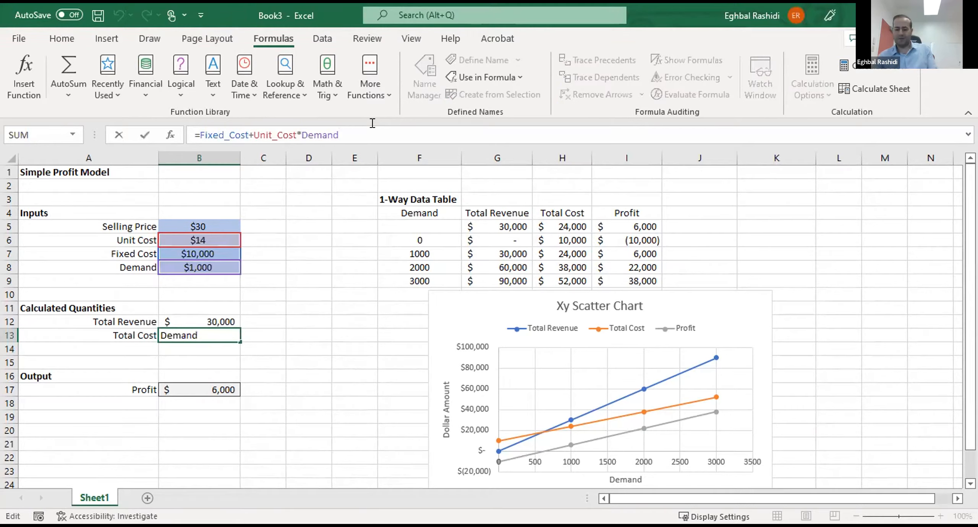
key(Return)
click(295, 331)
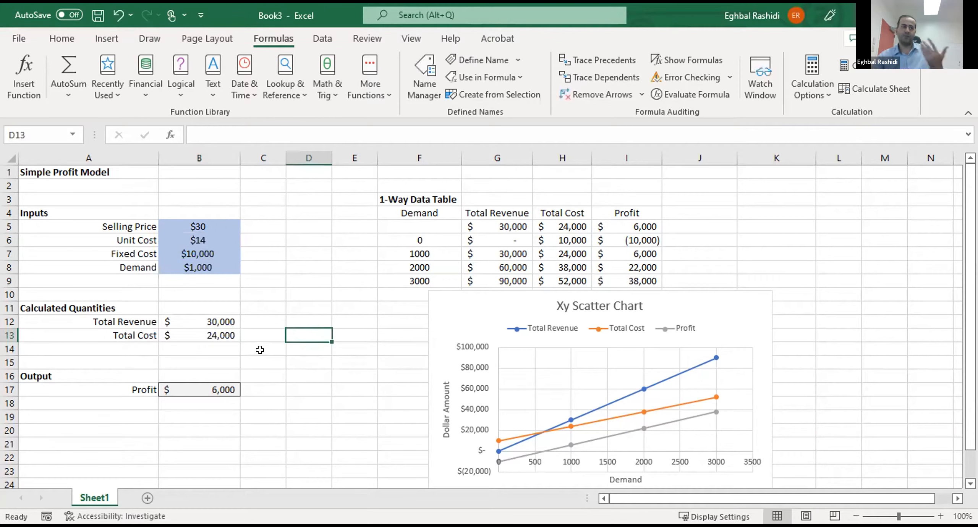
- Rewrite the Profit formula in B17 with defined names as =Total_Revenue-Total_Cost
click(210, 385)
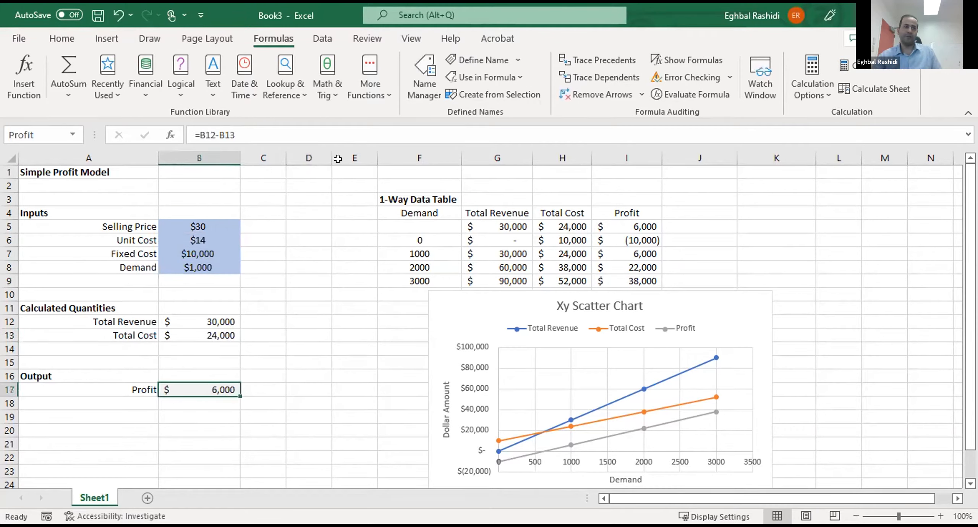
click(342, 126)
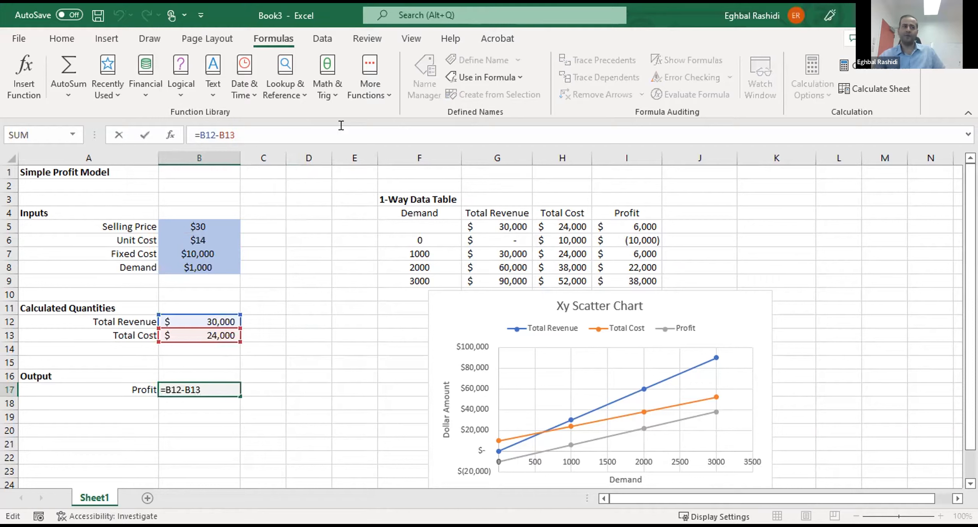
drag(236, 135, 149, 116)
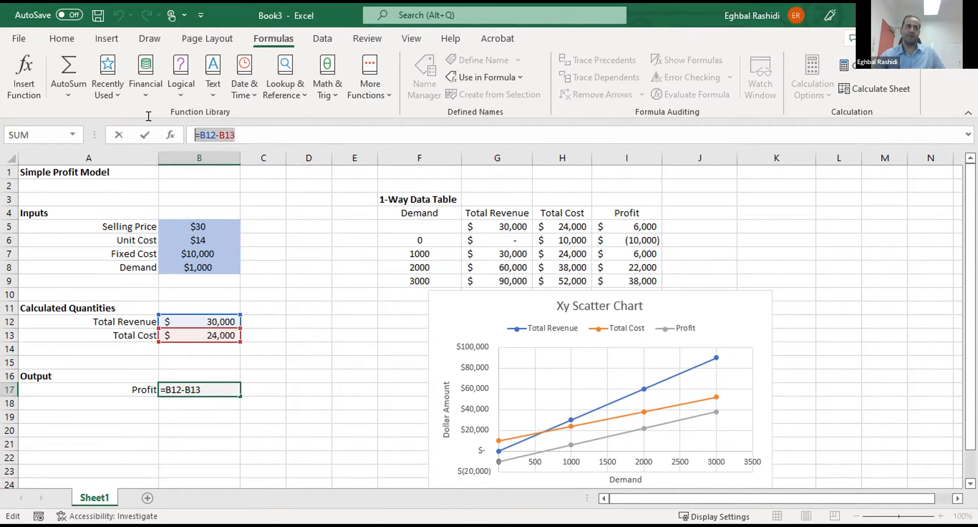
text(=)
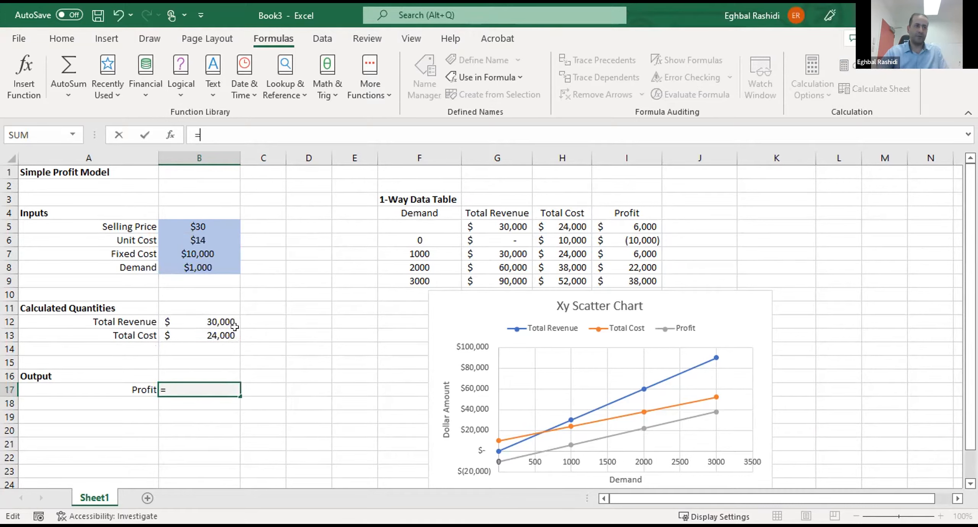
click(210, 318)
text(-)
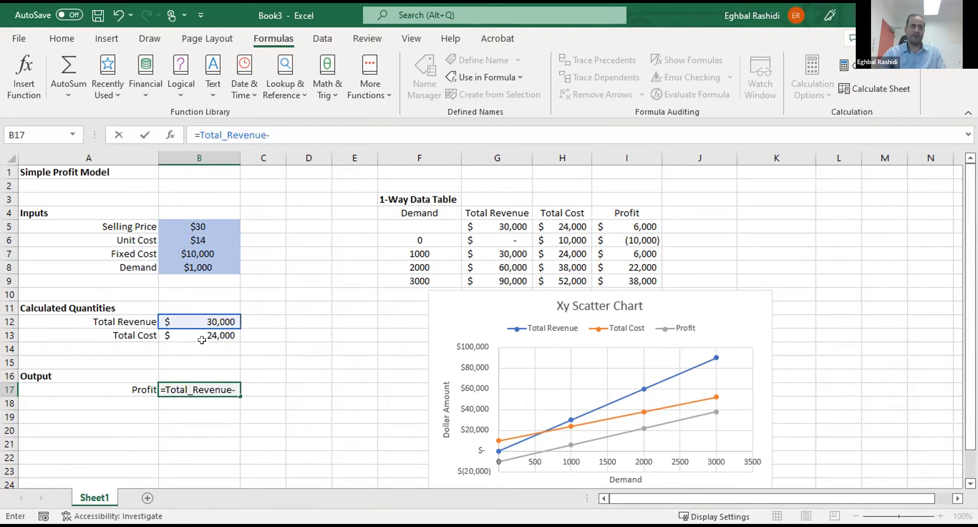
click(209, 333)
key(Return)
click(287, 398)
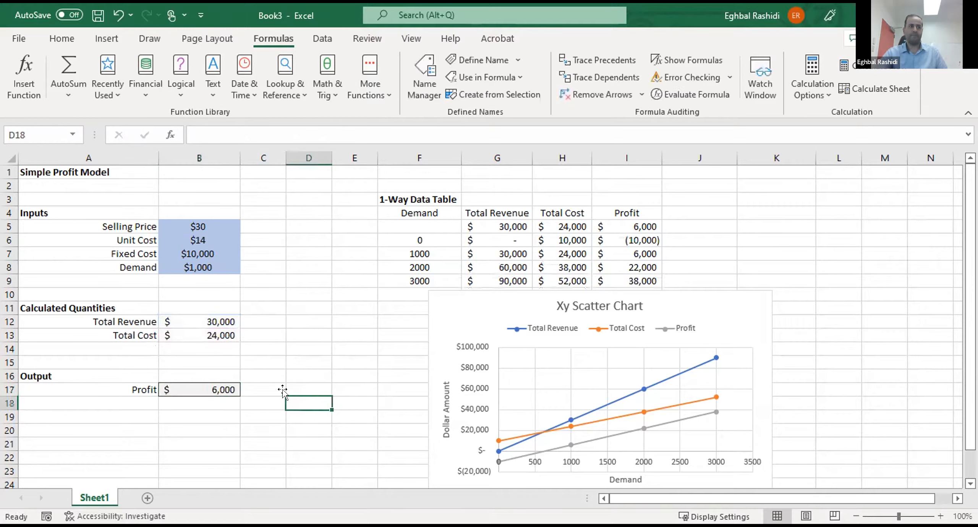
- Inspect the Profit formula in B17 and the calculated cells it refers to
key(Up)
key(Left)
key(Left)
key(F2)
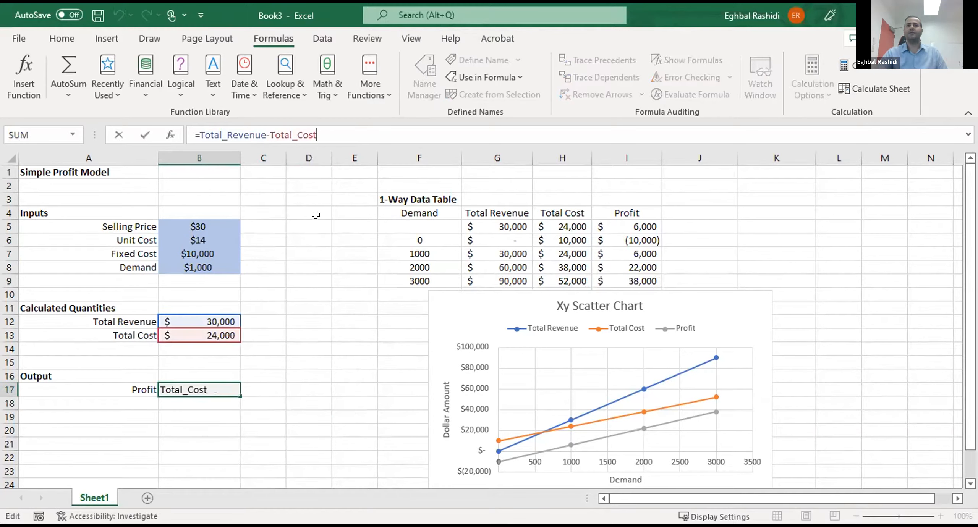
key(Return)
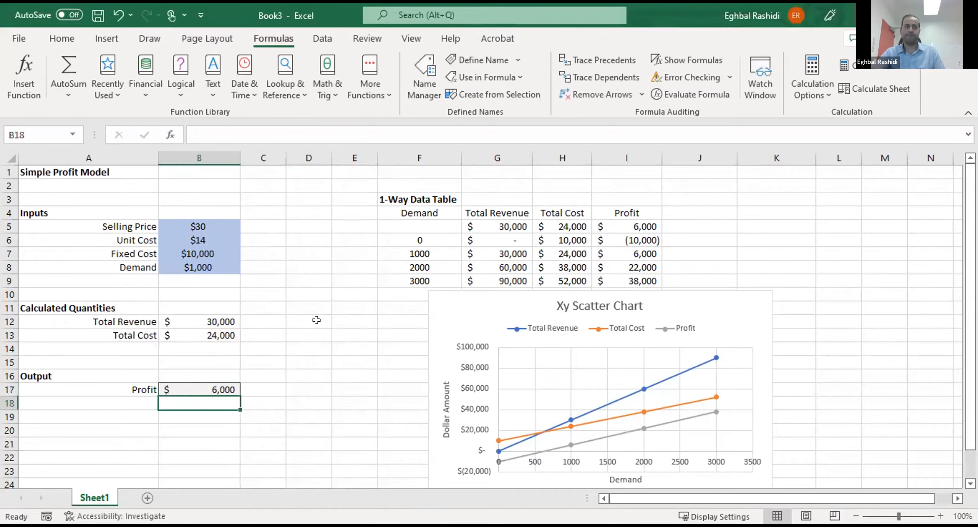
click(309, 295)
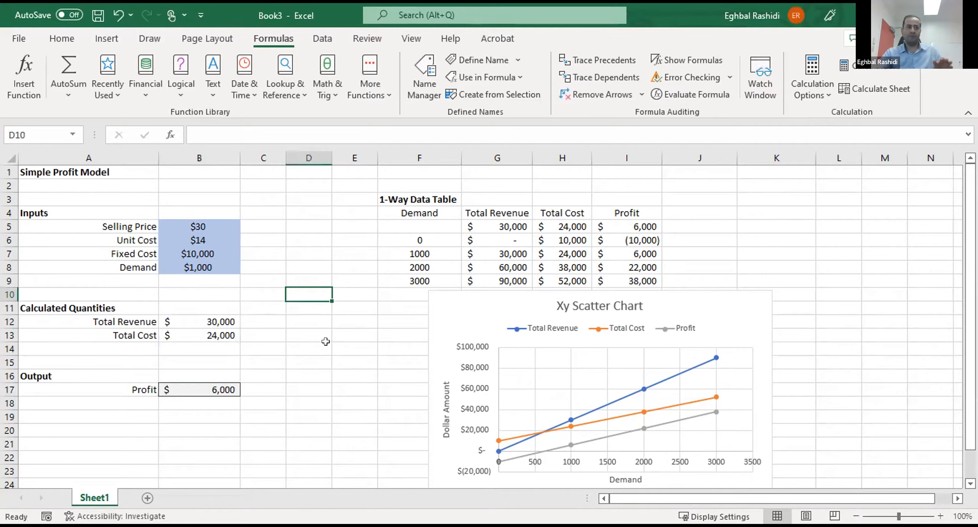
- Review the named input cells B6 to B8 and the Total Revenue and Total Cost cells, examining the named references in the B13 formula
click(188, 243)
click(191, 253)
click(193, 268)
click(210, 335)
click(215, 318)
click(319, 331)
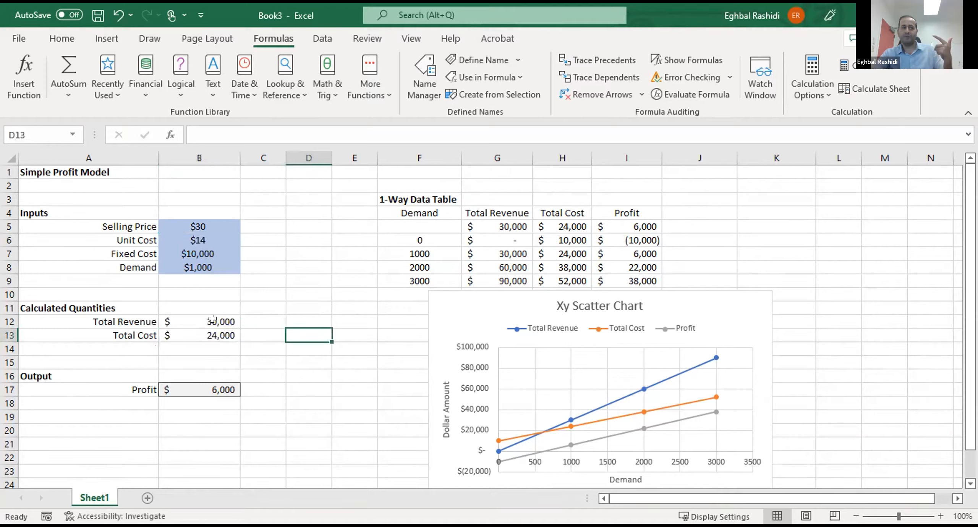
click(212, 320)
click(213, 335)
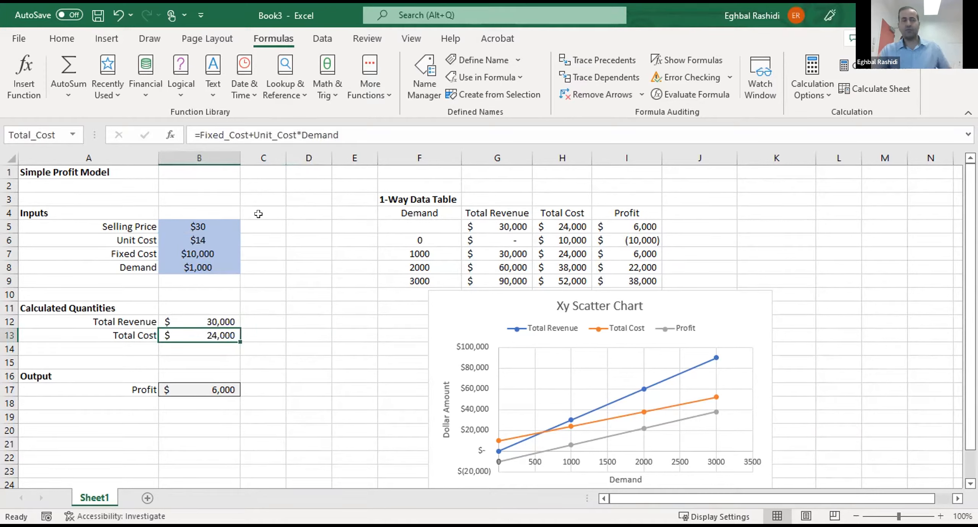
key(F2)
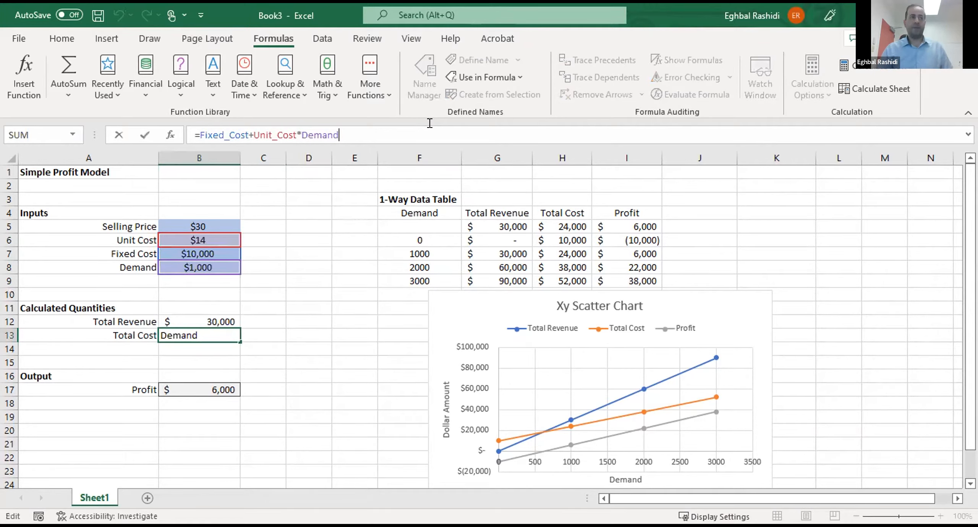
key(Return)
- Switch to the PowerPoint presentation showing the "Simple Profit Model: Extensions" slide
key(alt+Tab)
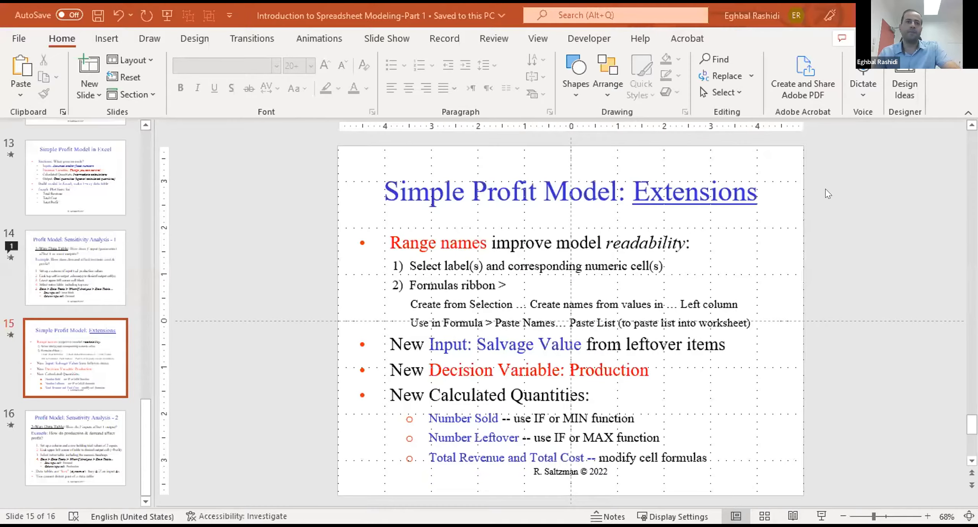
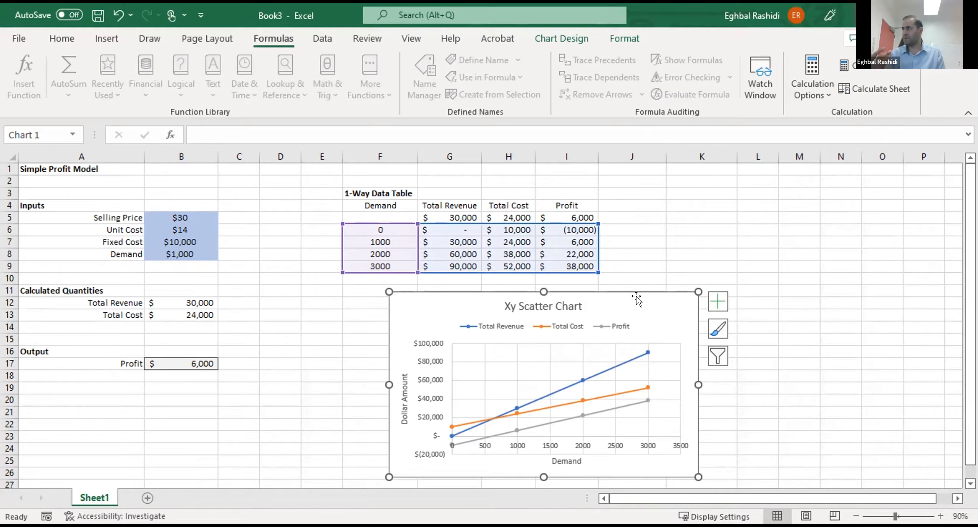
click(221, 340)
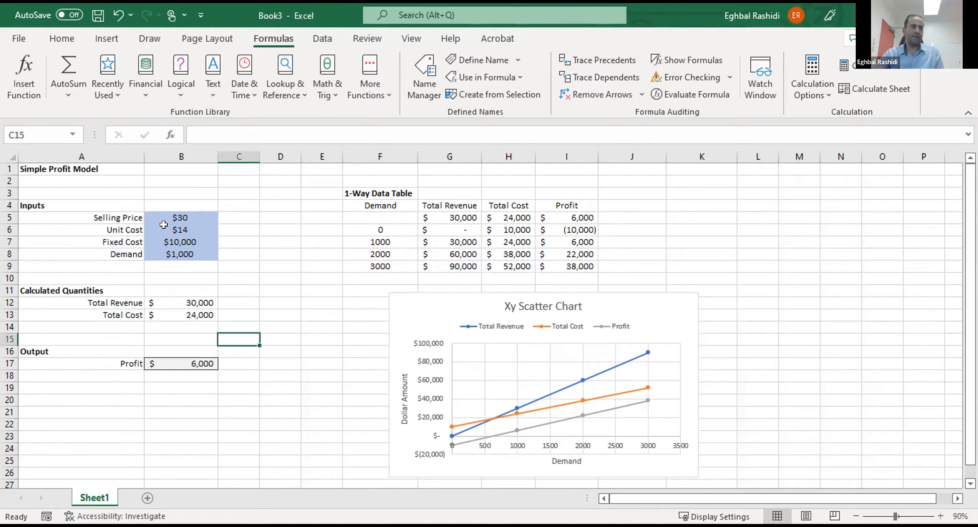
drag(164, 220, 175, 240)
click(187, 278)
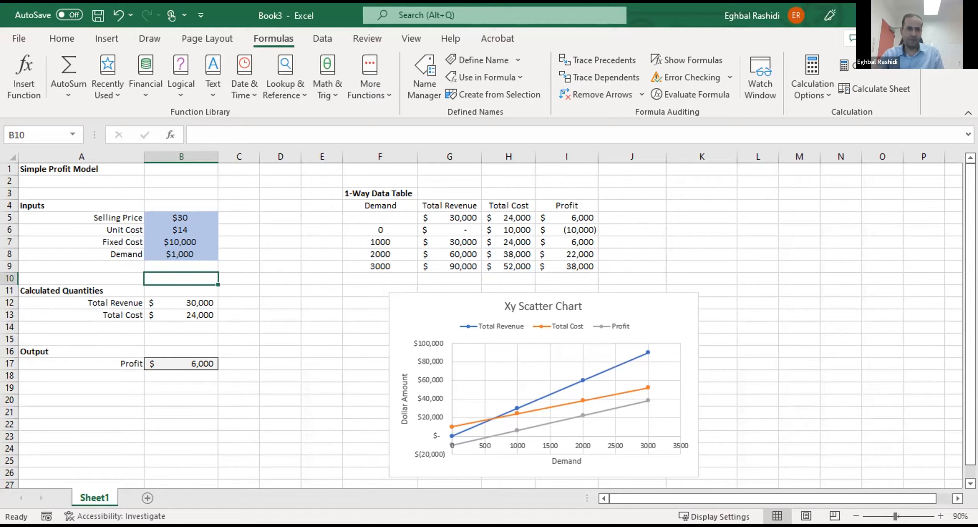
key(alt+Tab)
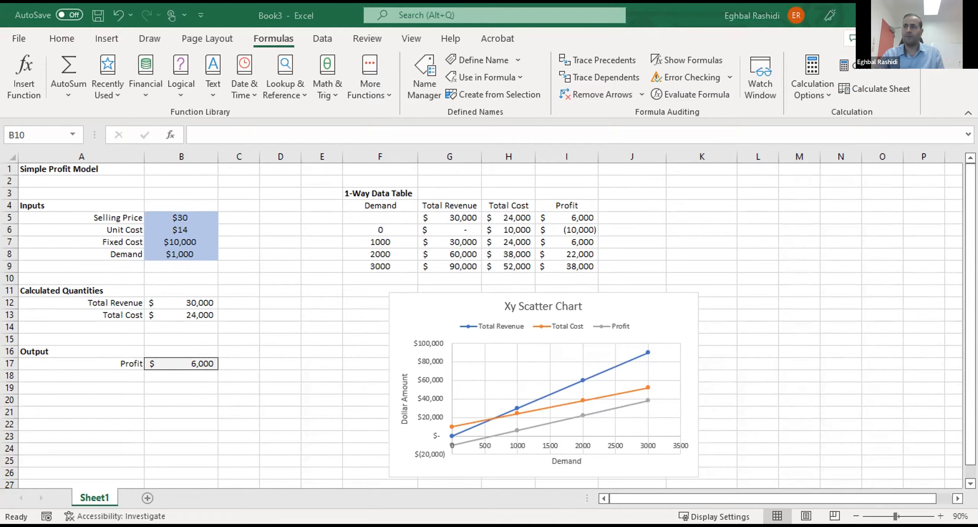
click(609, 377)
- Add a new input below Demand, labelled "Salve Value" in A9 with the value $10 in B9
click(122, 273)
click(181, 274)
click(107, 263)
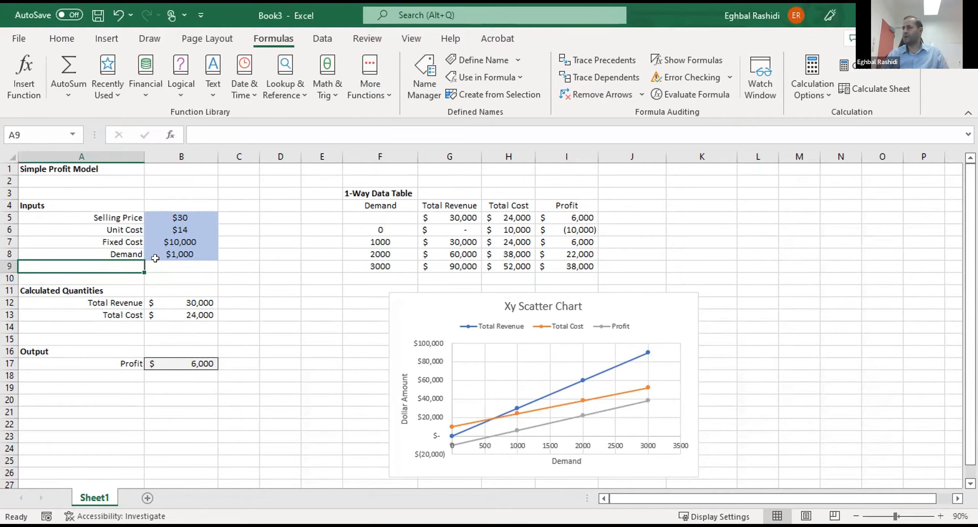
text(Sal)
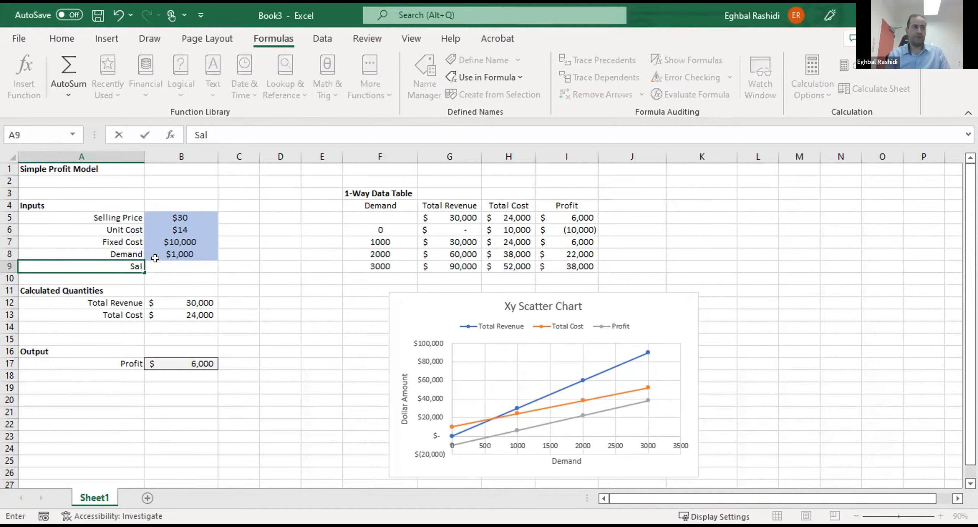
text(ve Value)
key(Tab)
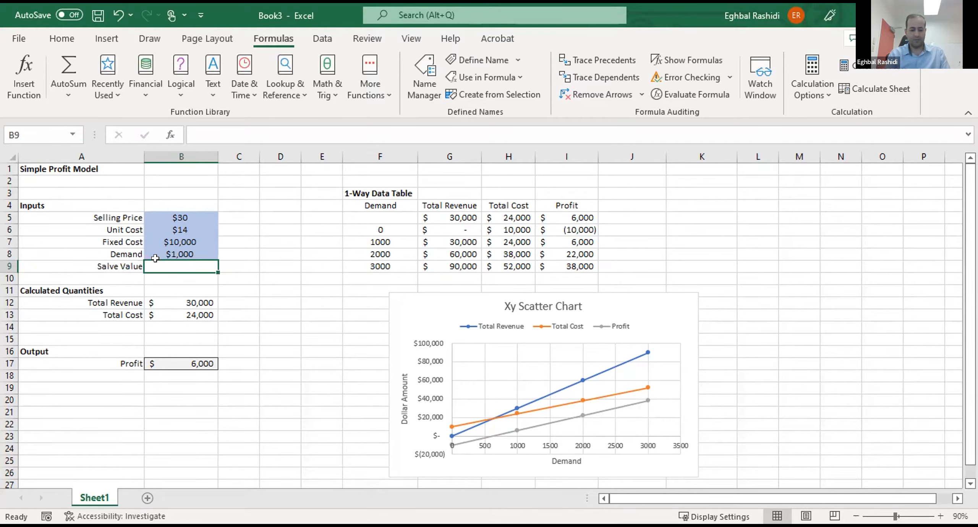
text($10)
key(Return)
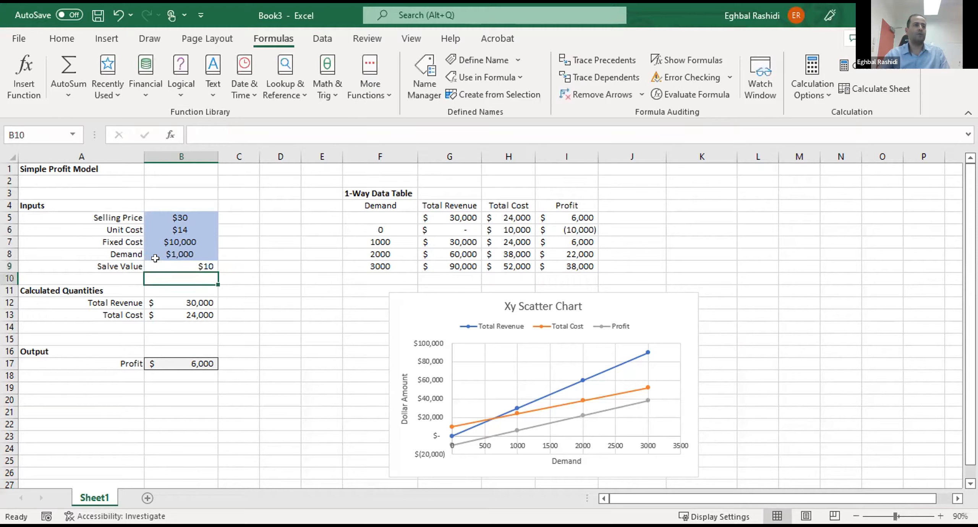
- Center the Salve Value amount in B9 and apply the MyInput cell style to it
click(177, 250)
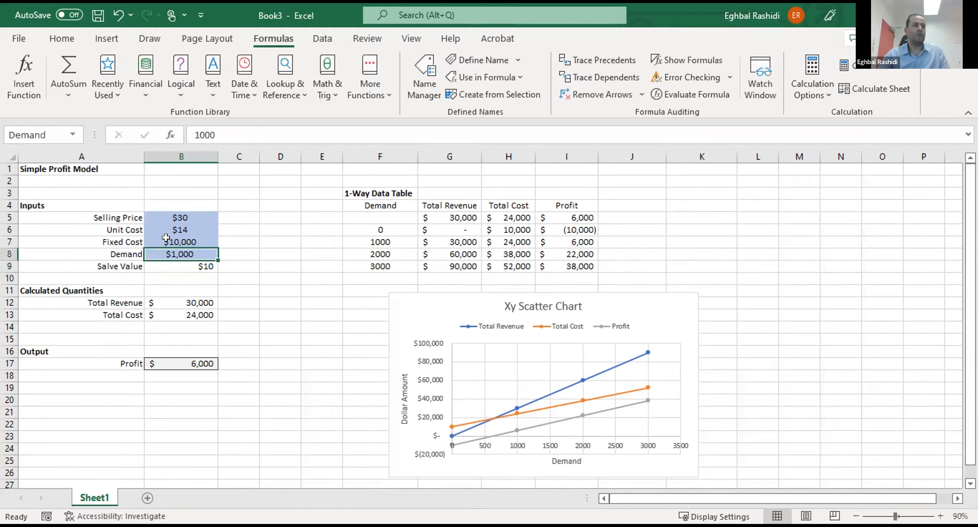
key(Down)
click(62, 38)
click(265, 88)
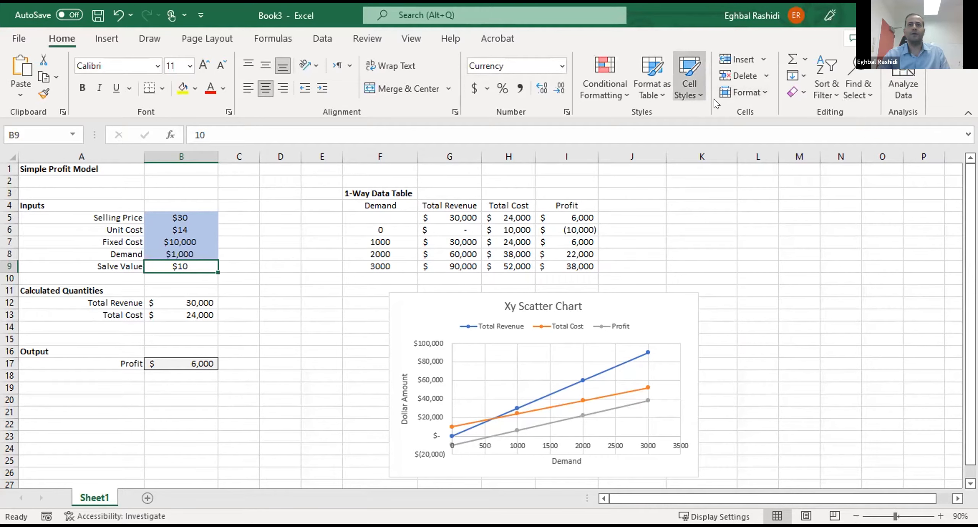
click(701, 94)
click(699, 131)
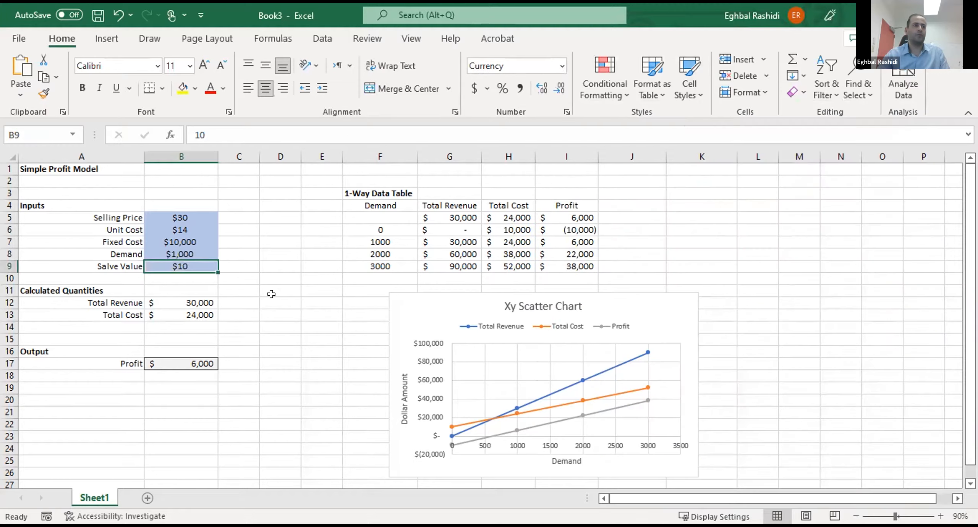
click(276, 305)
click(186, 261)
click(195, 291)
- Create a defined name for B9 from its Salve Value label in A9
drag(113, 266, 157, 267)
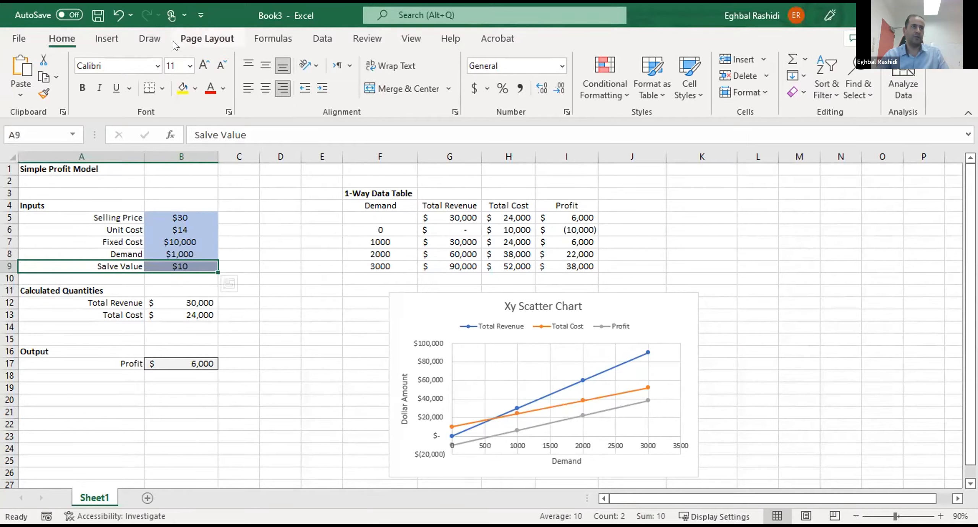
click(268, 37)
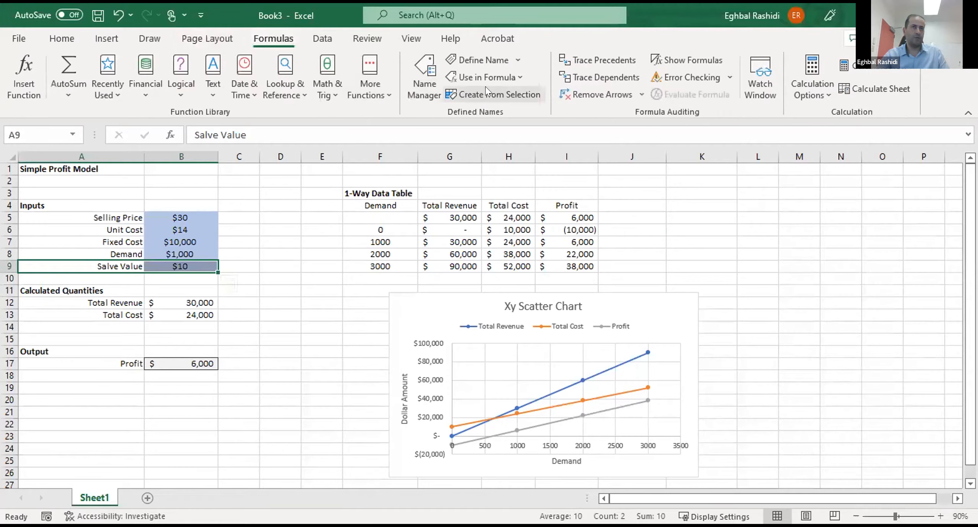
key(ctrl+shift+F3)
click(458, 211)
click(191, 266)
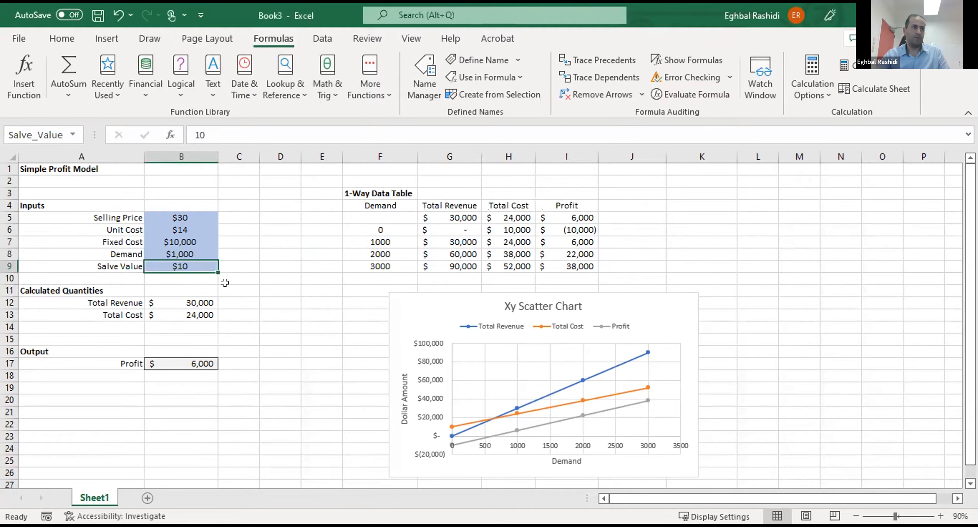
click(244, 288)
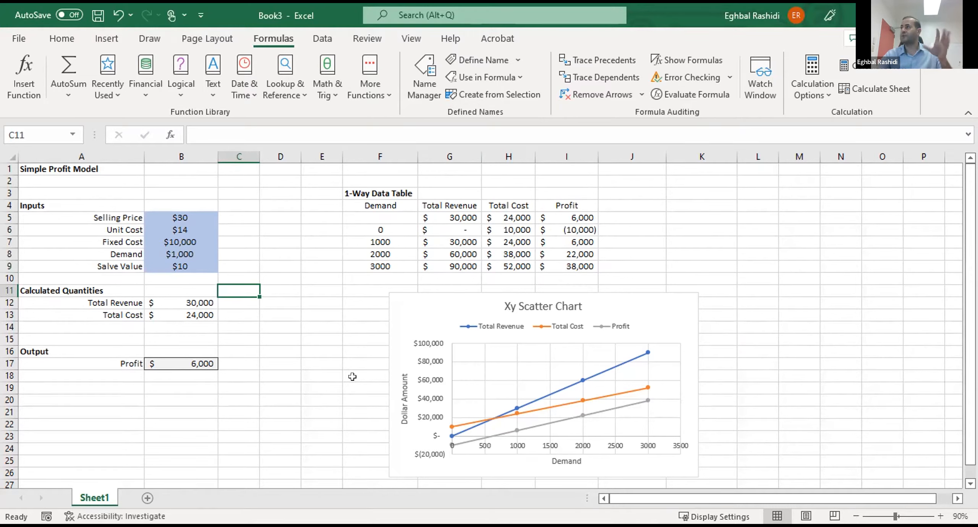
click(304, 377)
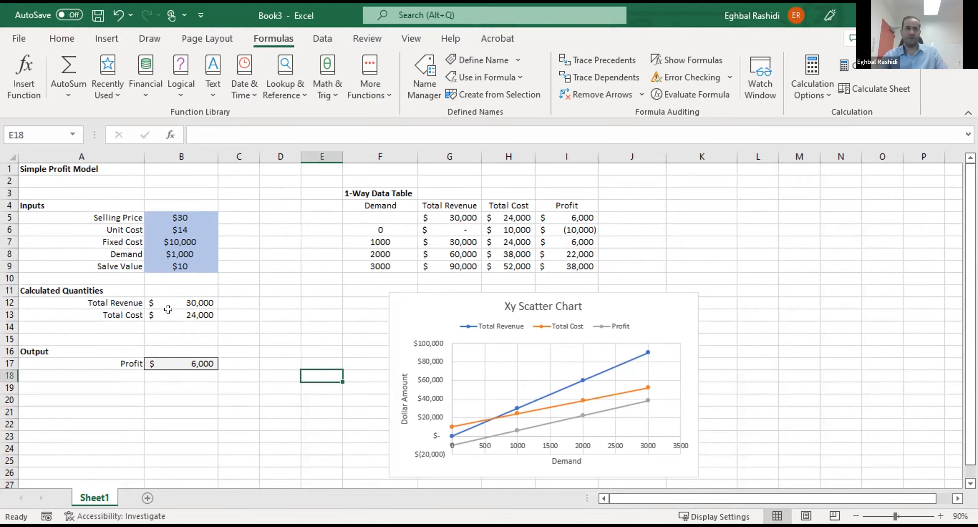
- Insert three blank rows between the Inputs block and the Calculated Quantities heading, one each at rows 10, 11 and 12
click(9, 276)
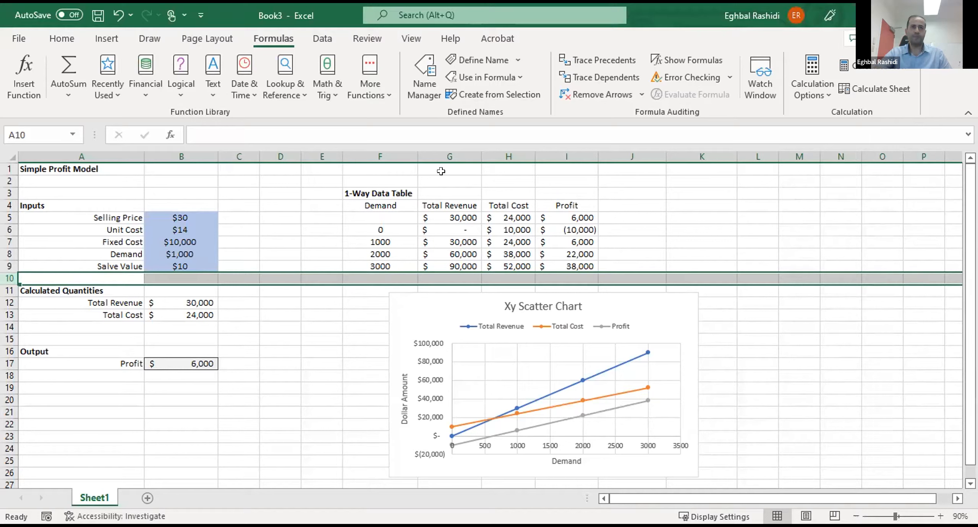
right_click(8, 279)
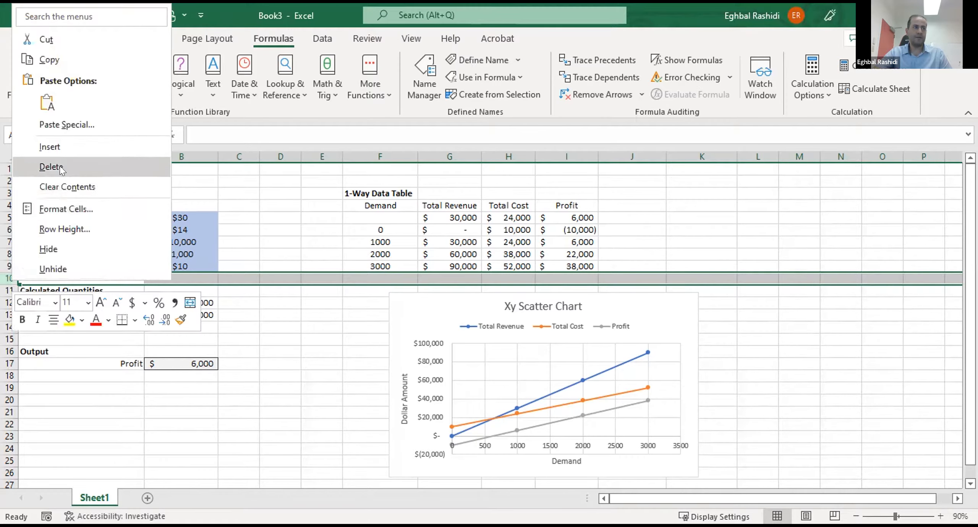
click(60, 147)
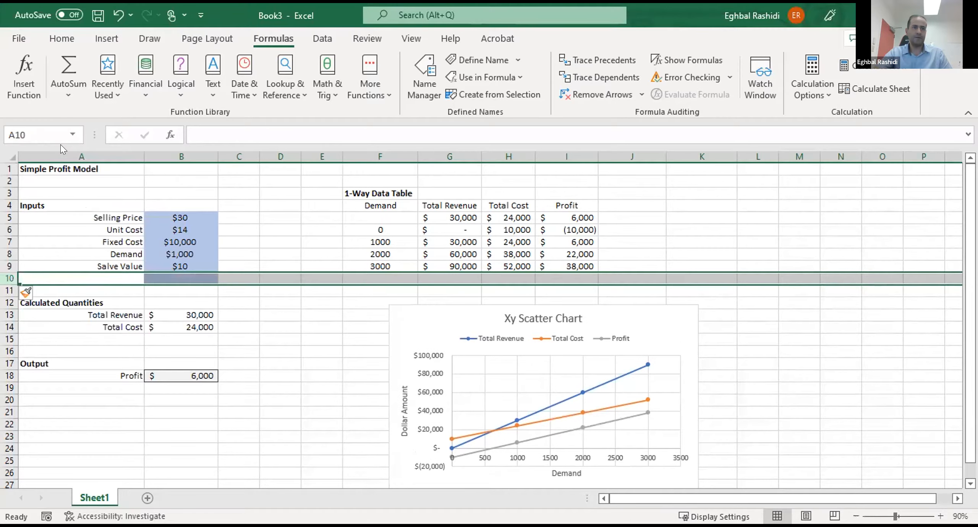
click(78, 300)
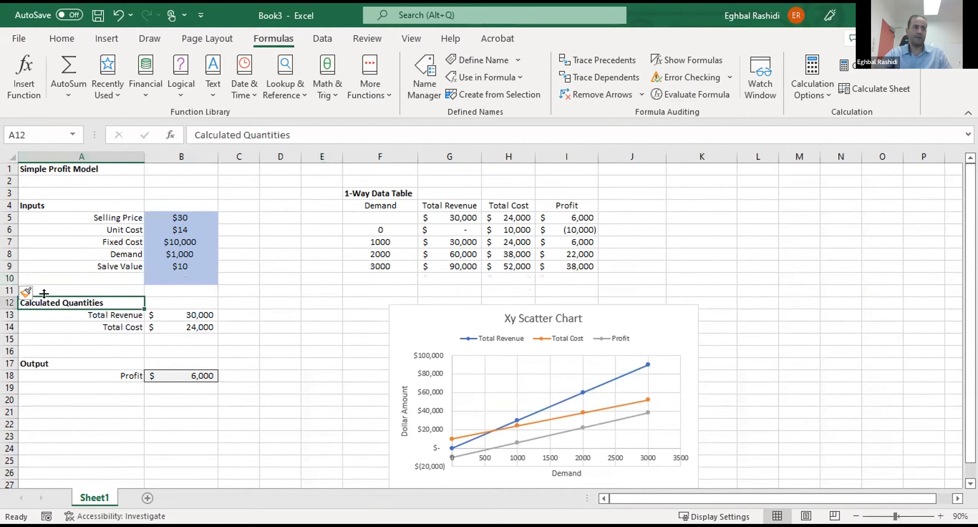
click(8, 290)
right_click(12, 291)
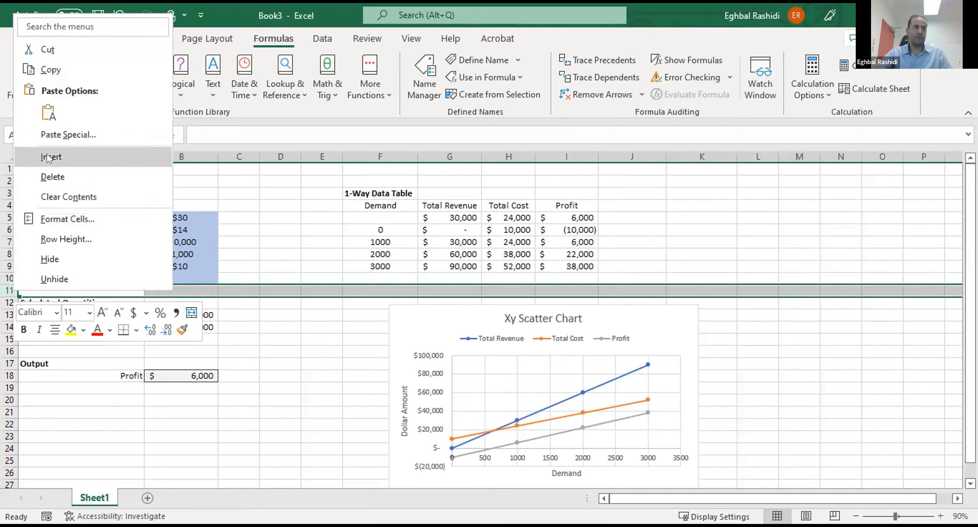
click(47, 156)
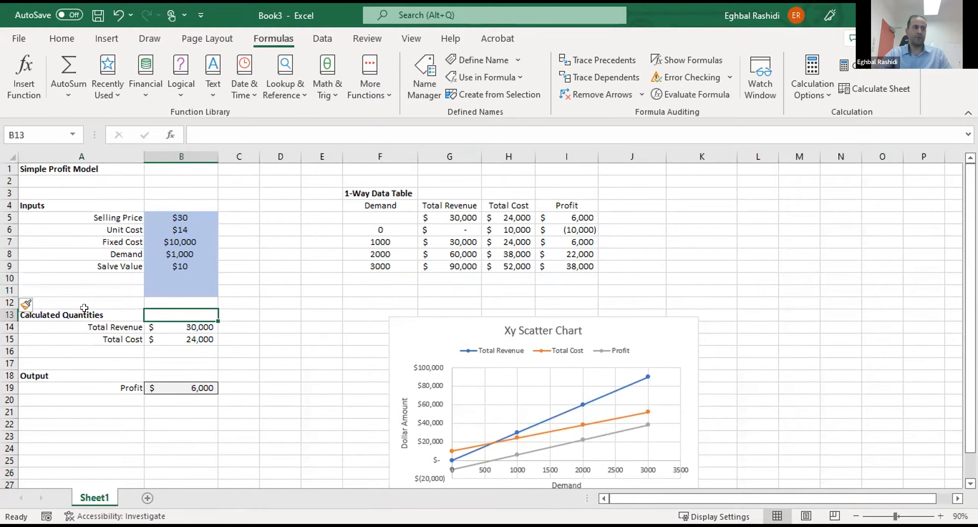
click(65, 299)
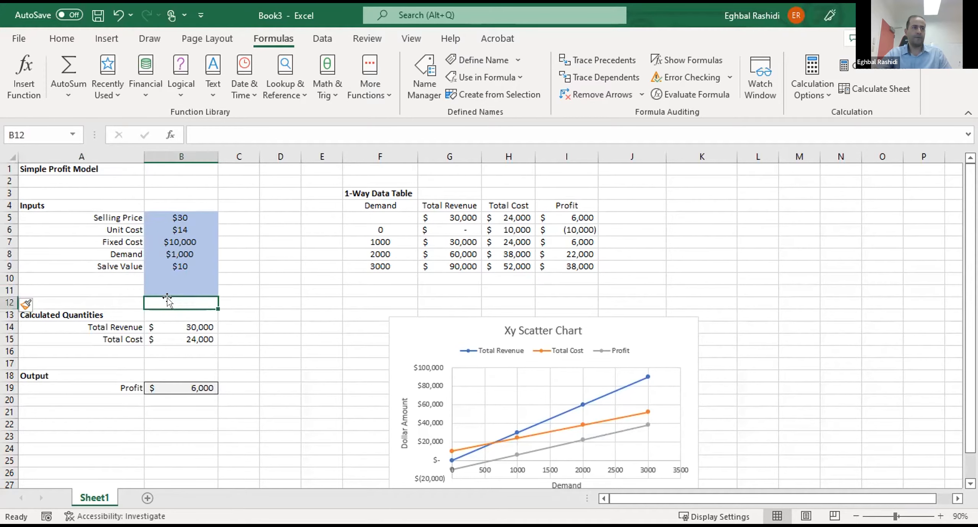
click(9, 300)
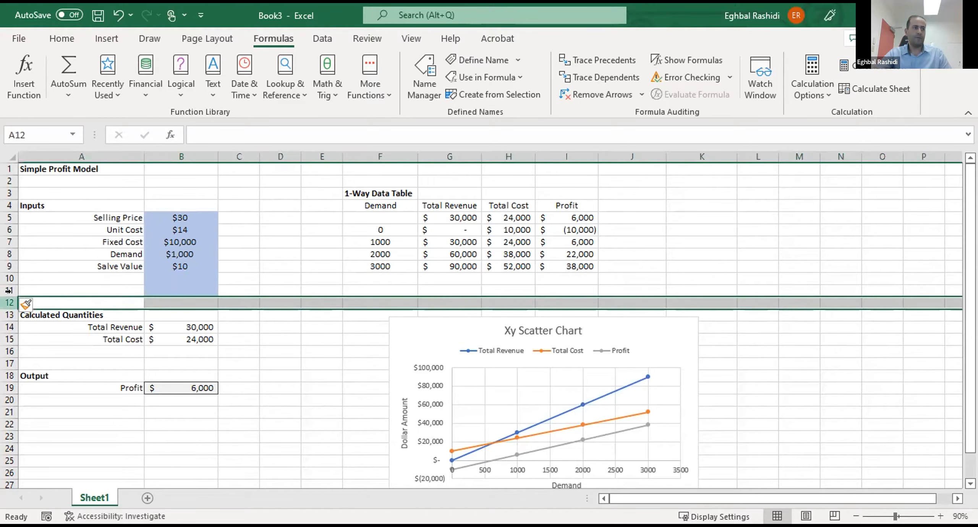
right_click(8, 302)
click(49, 168)
- Remove the blue input style fill from the newly inserted cells B11:B12 using a different cell style
drag(178, 291, 188, 309)
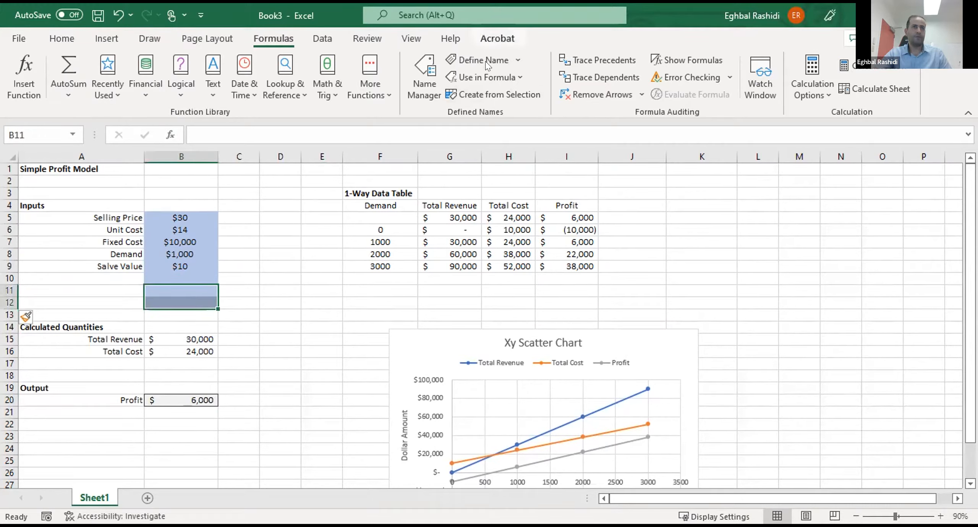
click(62, 39)
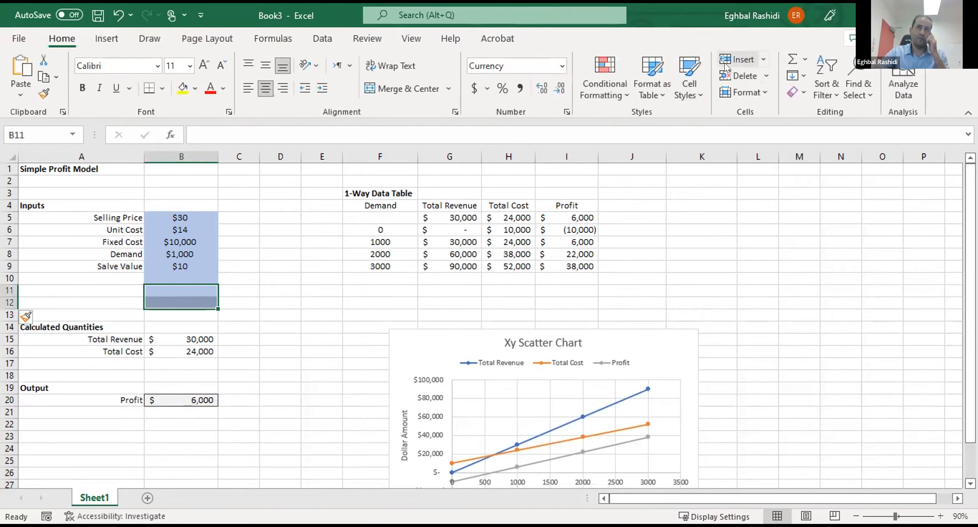
click(689, 82)
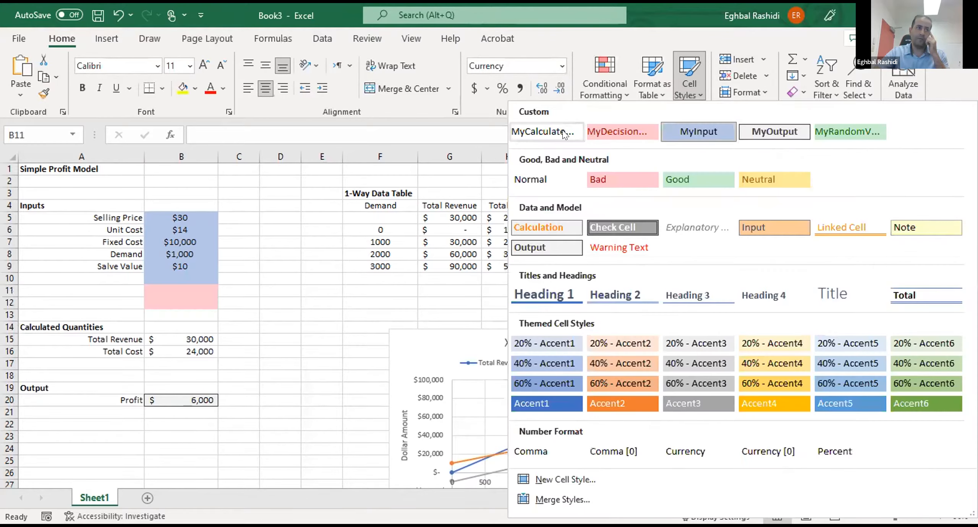
key(Escape)
- Enter the section heading "Decision Variables" in A12, above Calculated Quantities
click(66, 296)
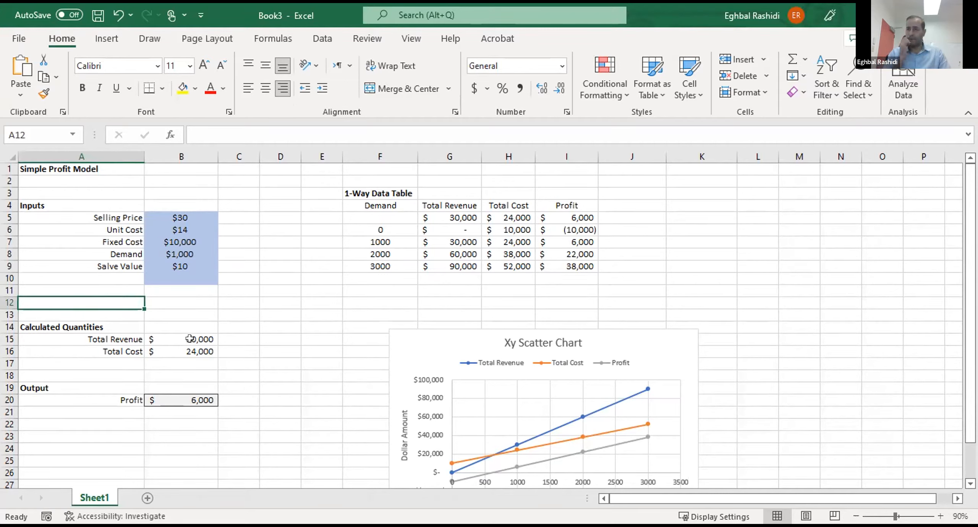
text(Dec)
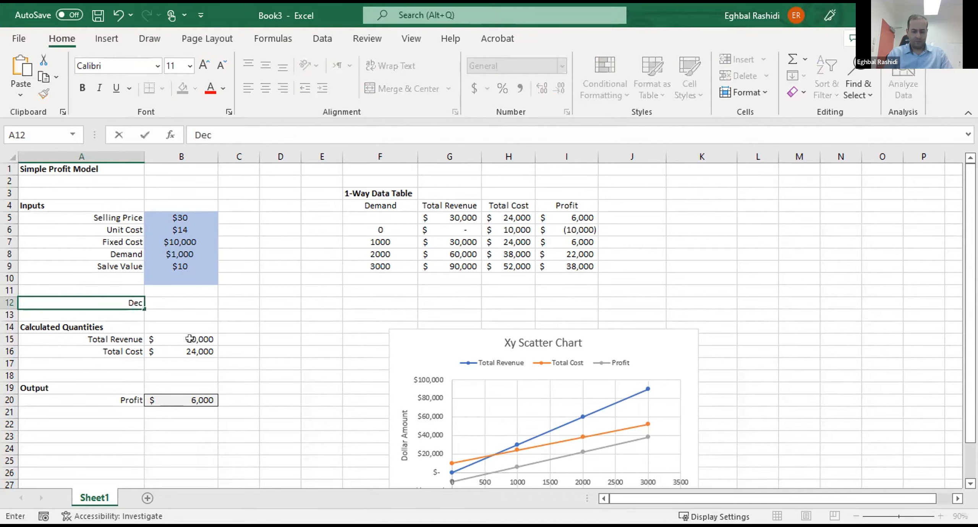
text(ision Var)
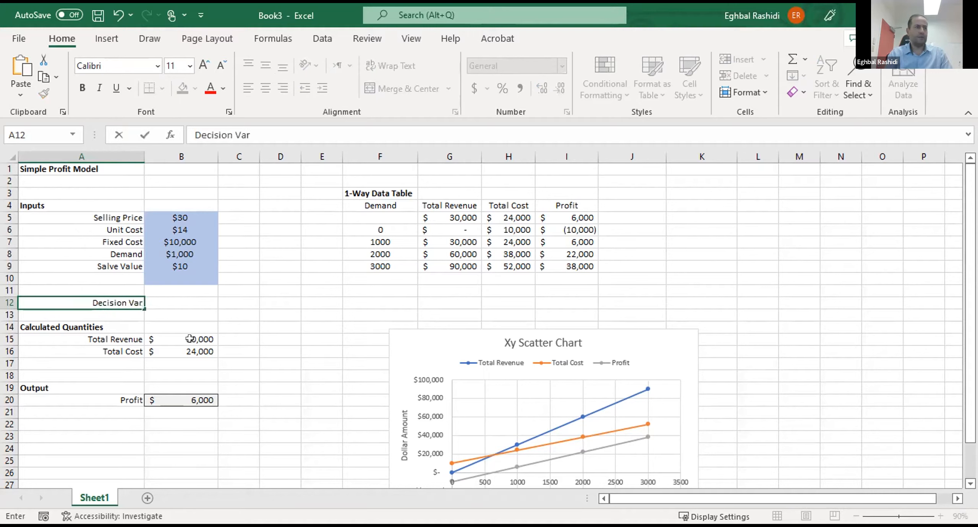
text(iables)
key(Return)
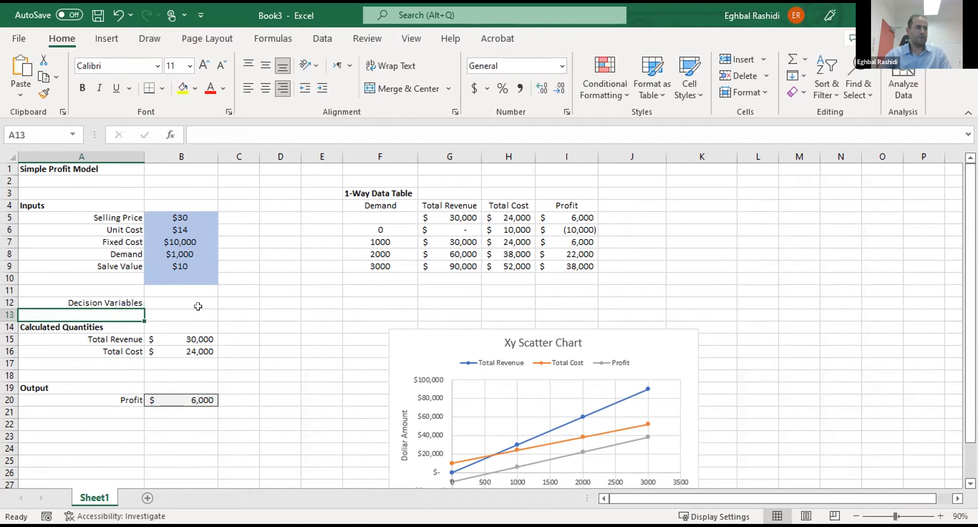
- Left-align the Decision Variables heading in A12 and make it bold to match the other section headings
click(85, 304)
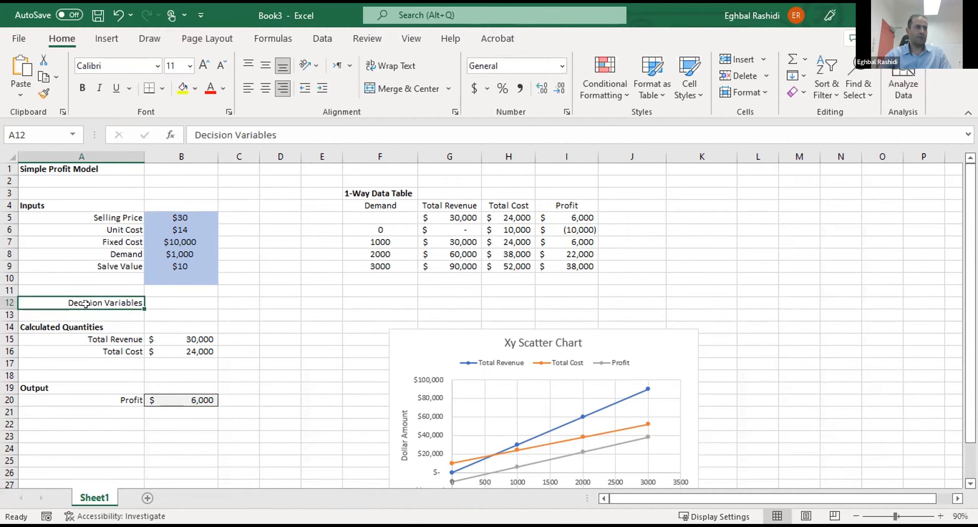
click(247, 89)
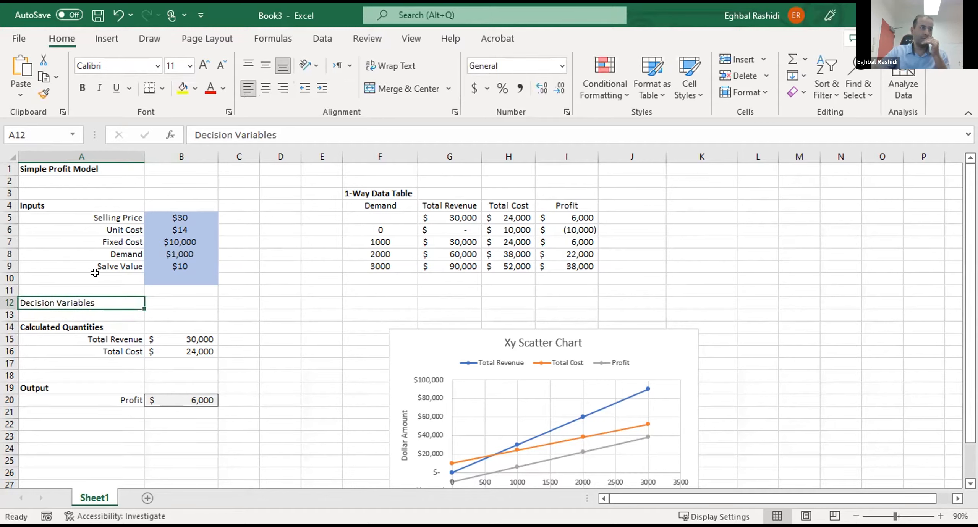
click(83, 88)
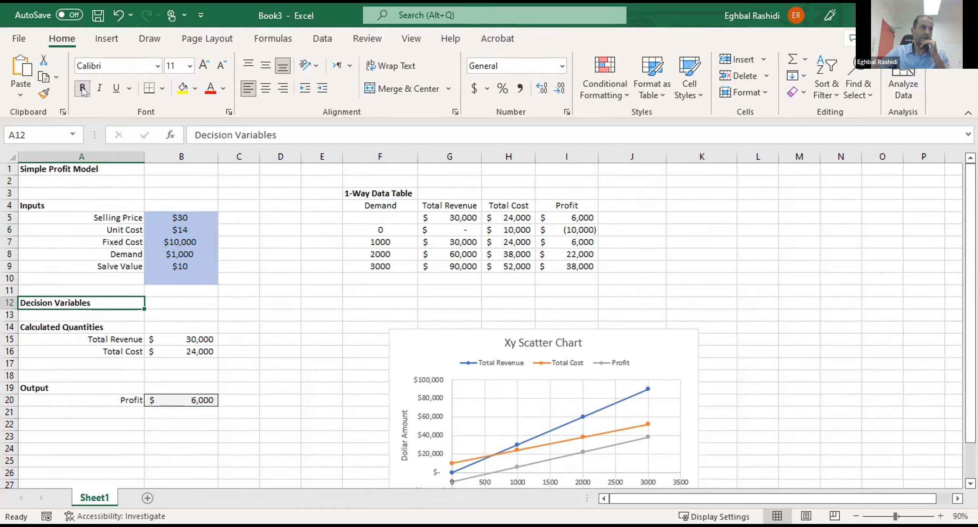
click(235, 290)
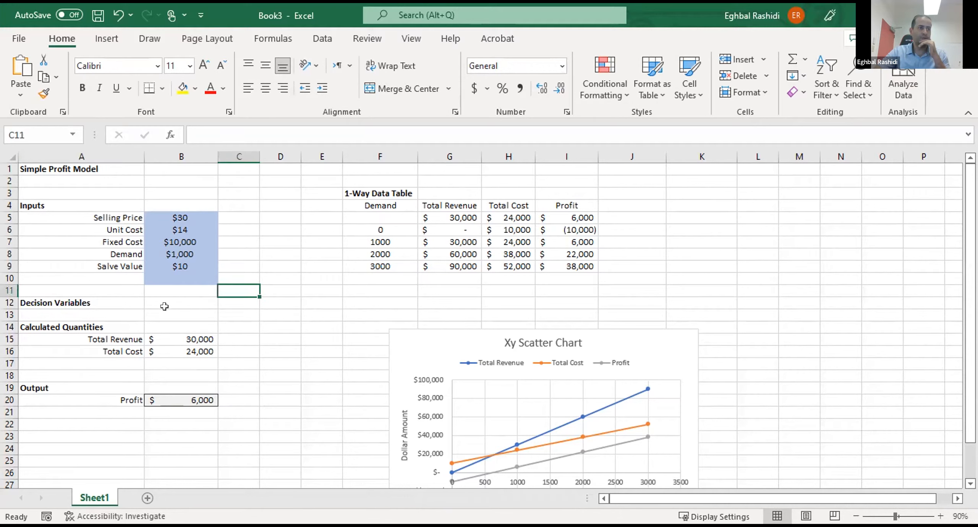
click(238, 328)
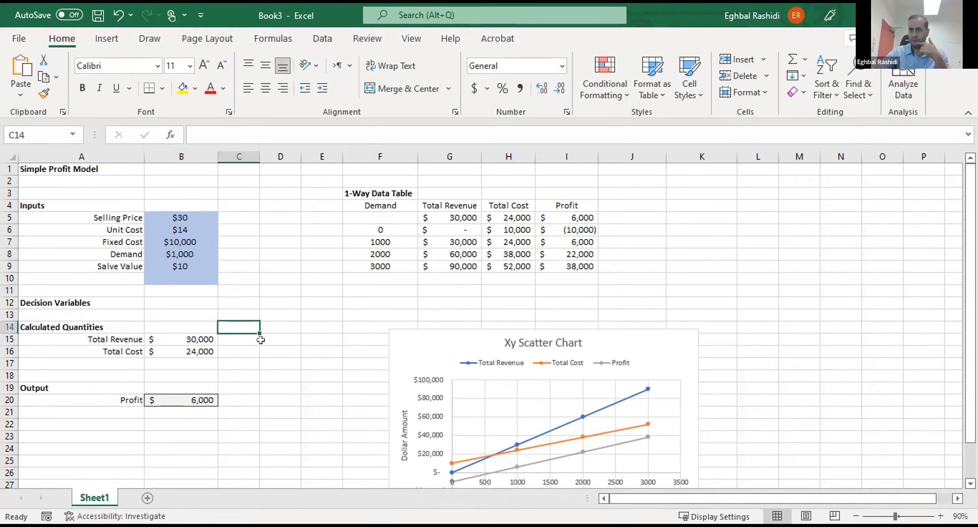
- Insert one more blank row at row 13, between the Decision Variables and Calculated Quantities headings
click(8, 315)
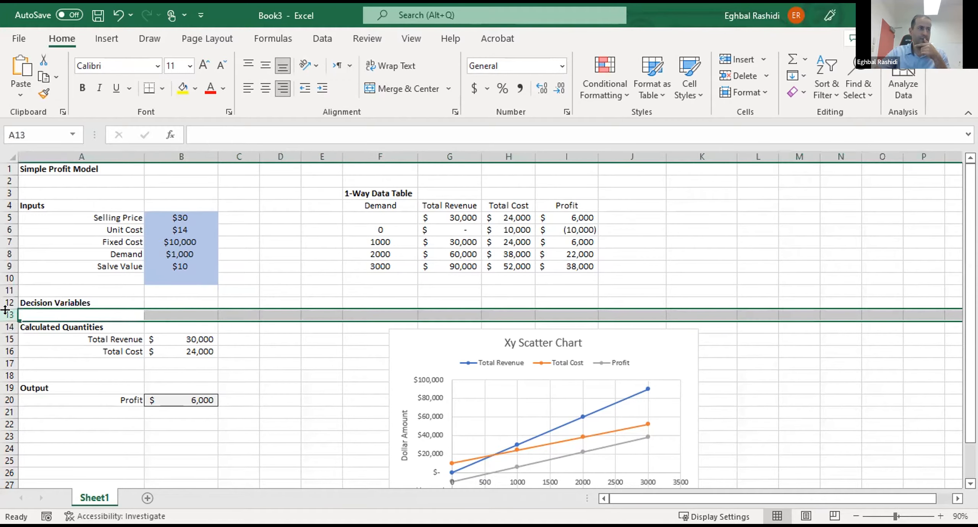
right_click(5, 310)
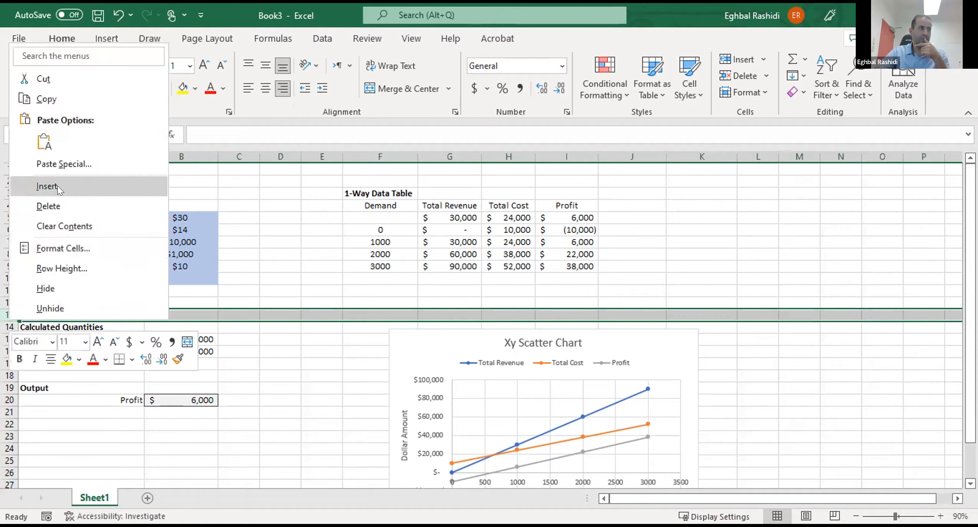
click(58, 186)
click(155, 325)
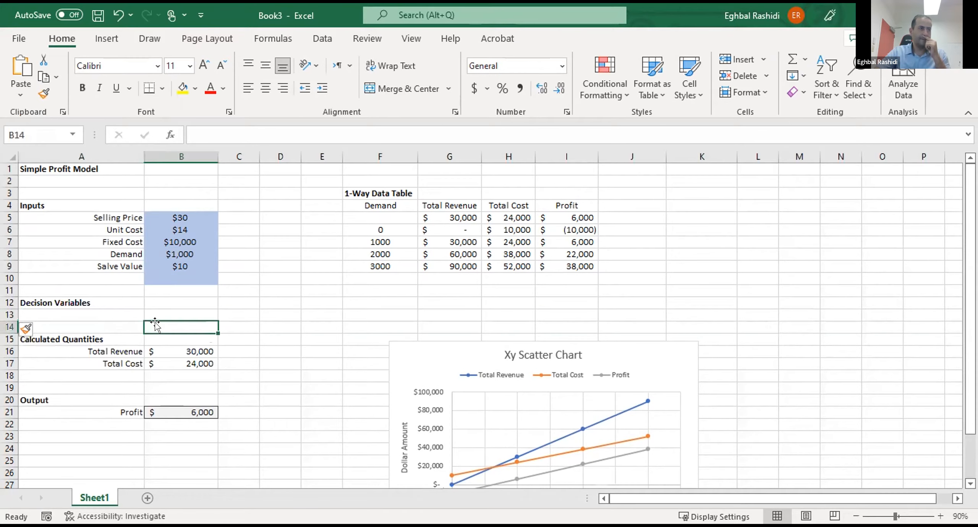
- Enter the label "Production" in A13, directly below the Decision Variables heading
click(124, 312)
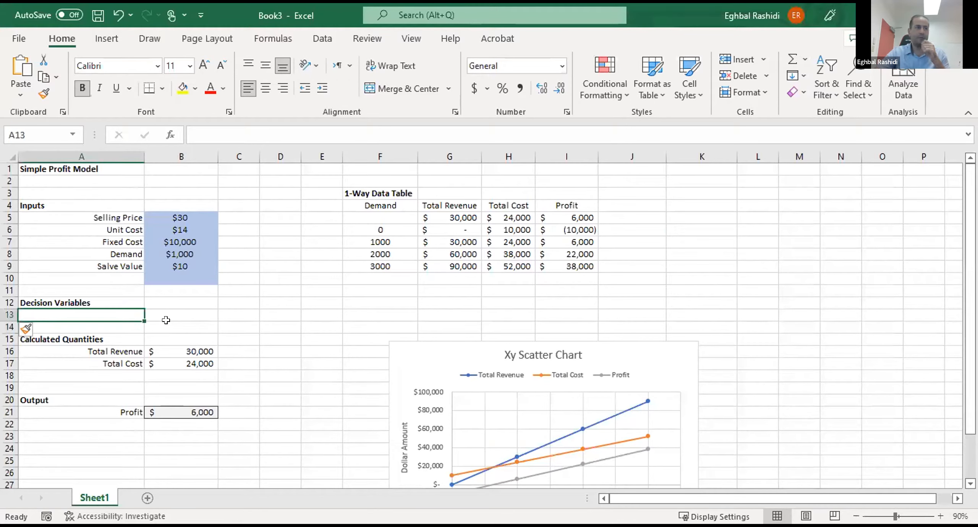
text(Produ)
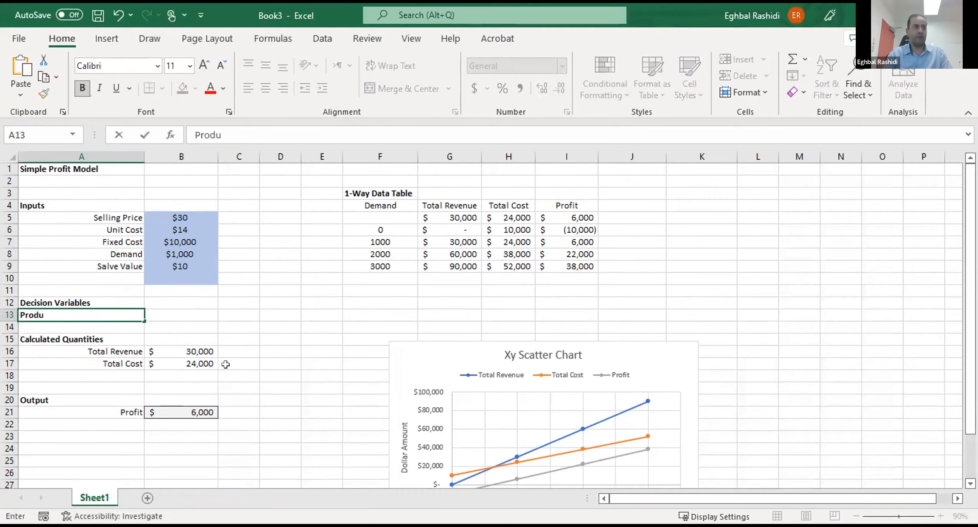
text(ction)
key(Return)
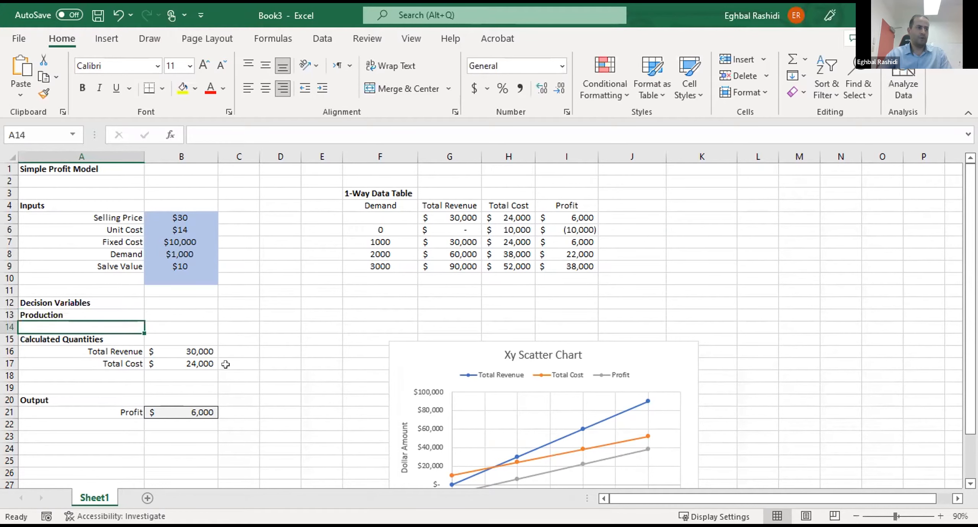
- Remove the bold from the Production label in A13 and right-align it like the other row labels
click(81, 314)
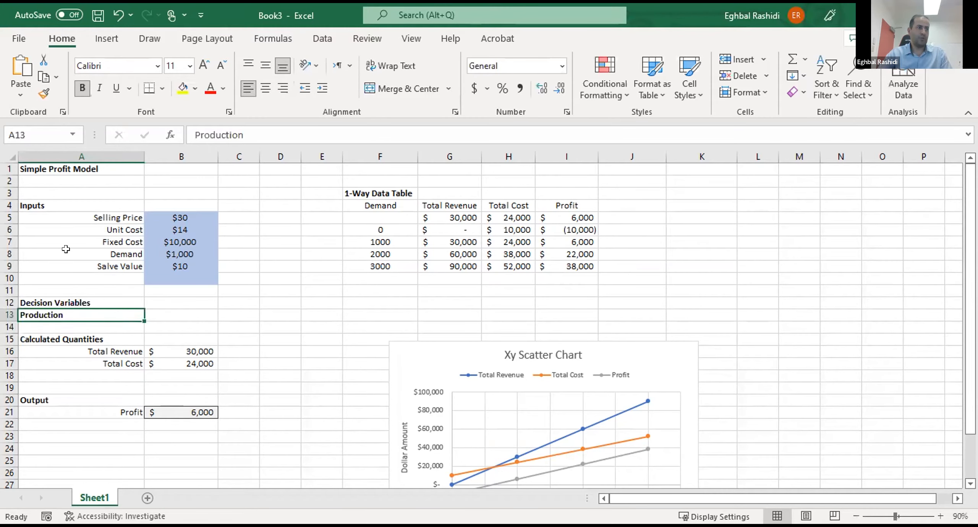
click(81, 88)
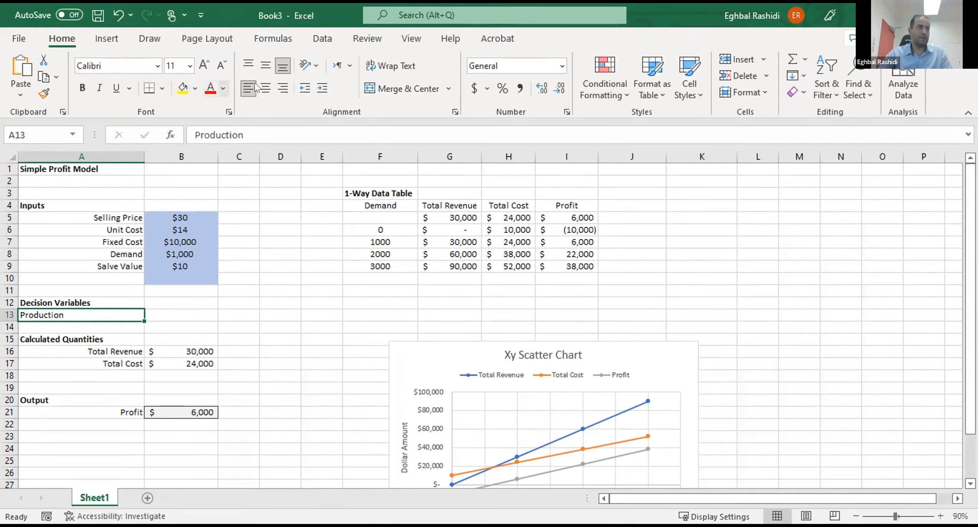
click(278, 89)
click(267, 325)
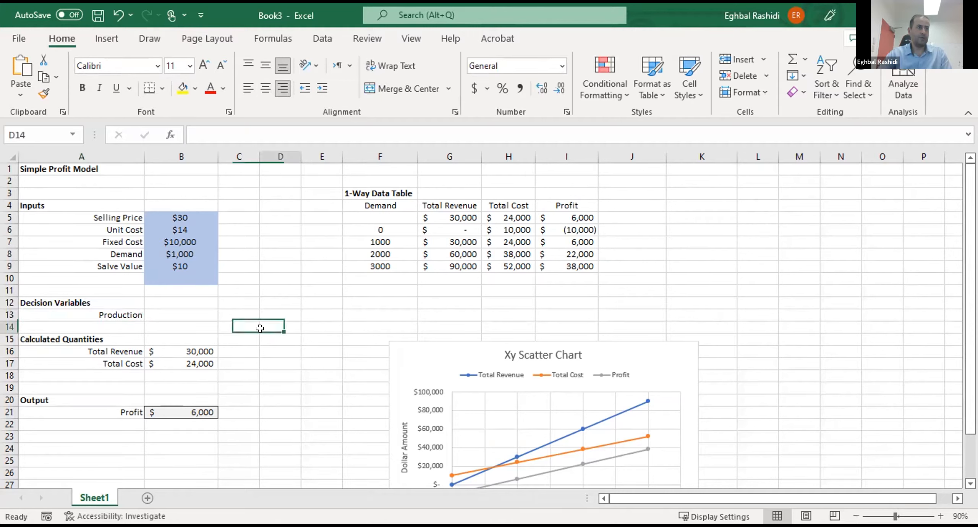
- Apply the custom pink MyDecision cell style to B13, the value cell beside Production
click(182, 324)
click(178, 309)
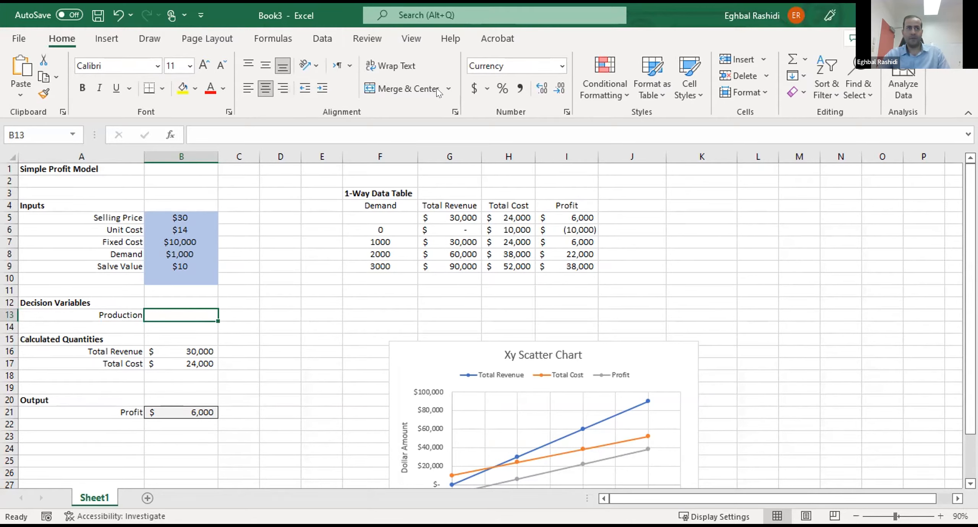
click(692, 94)
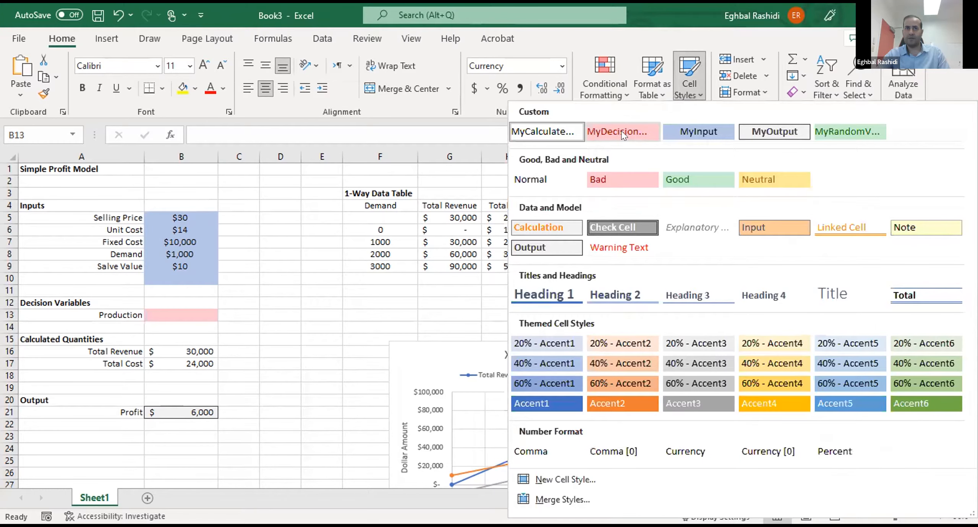
click(621, 131)
click(275, 327)
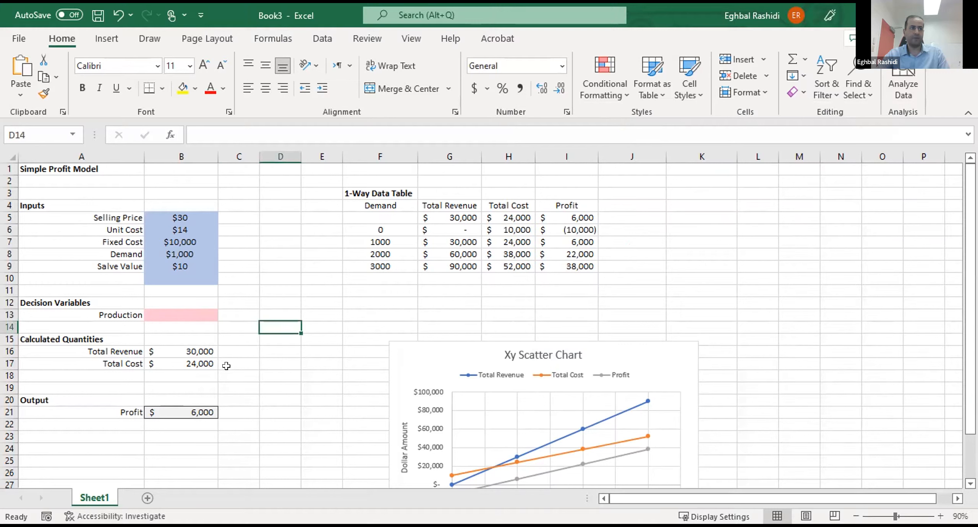
- Enter 1000 as the Production value in B13
click(186, 311)
text(1000)
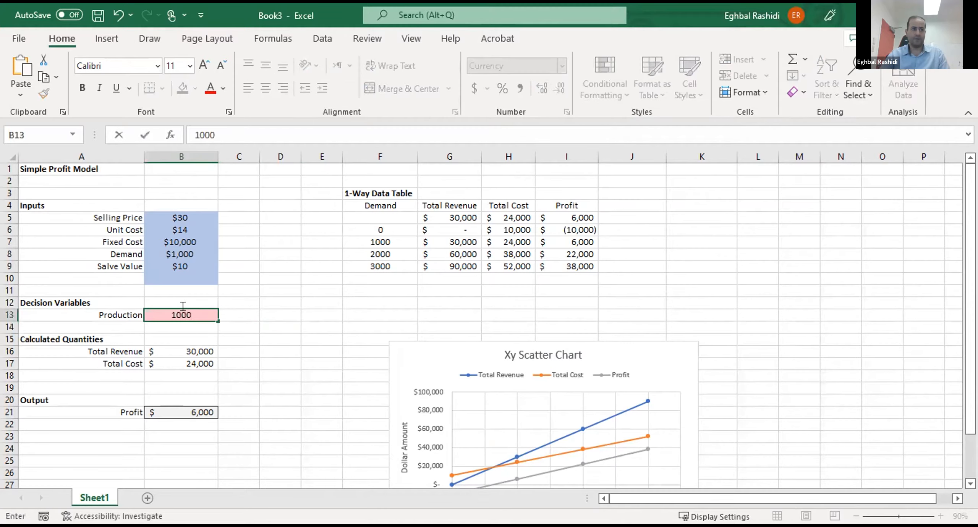
key(Return)
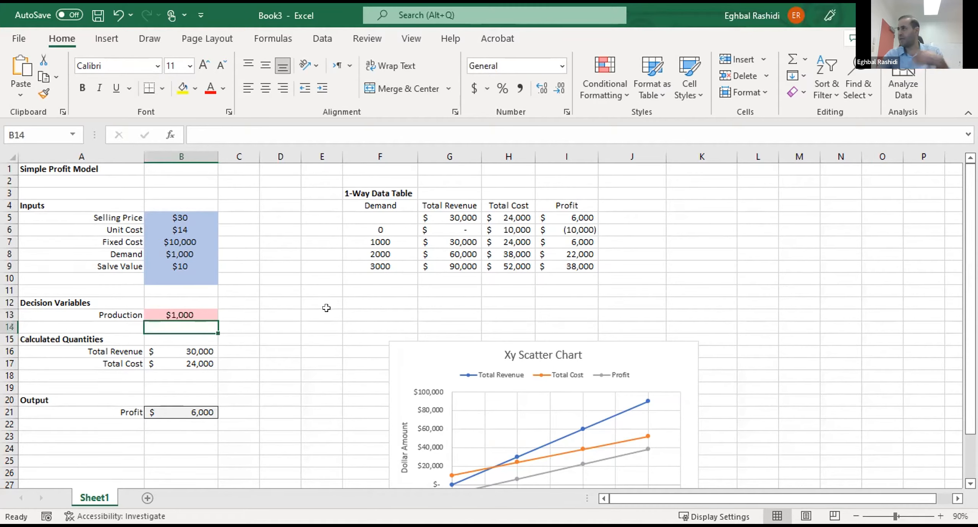
click(379, 327)
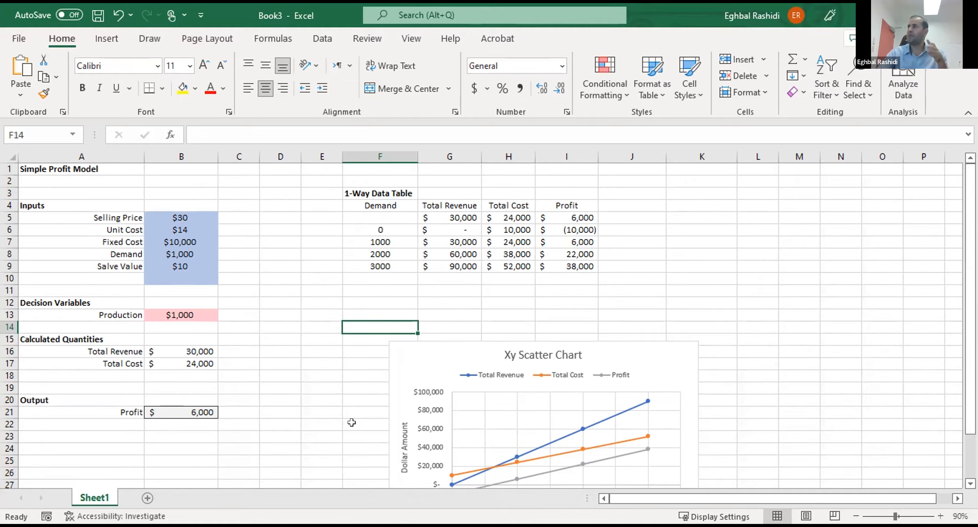
drag(73, 338, 172, 425)
drag(346, 387, 339, 385)
click(305, 325)
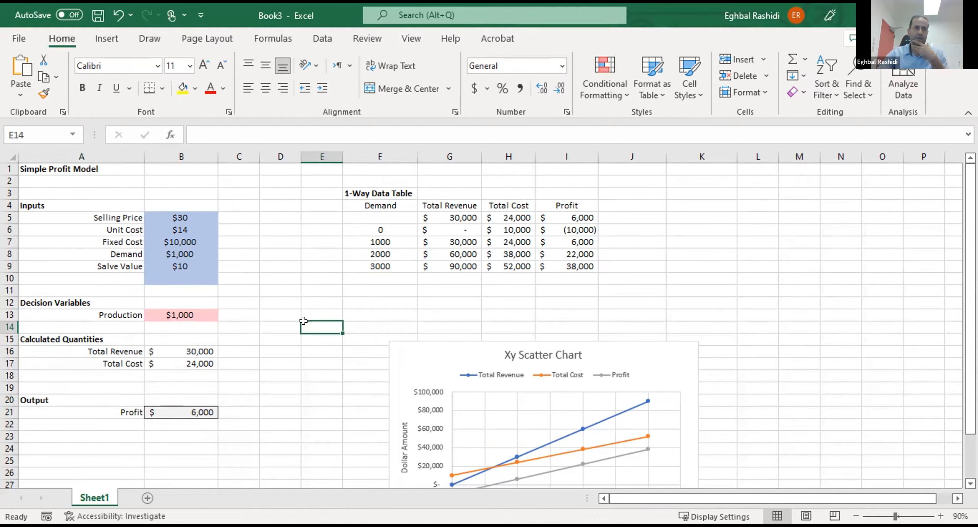
drag(353, 191, 584, 255)
click(757, 291)
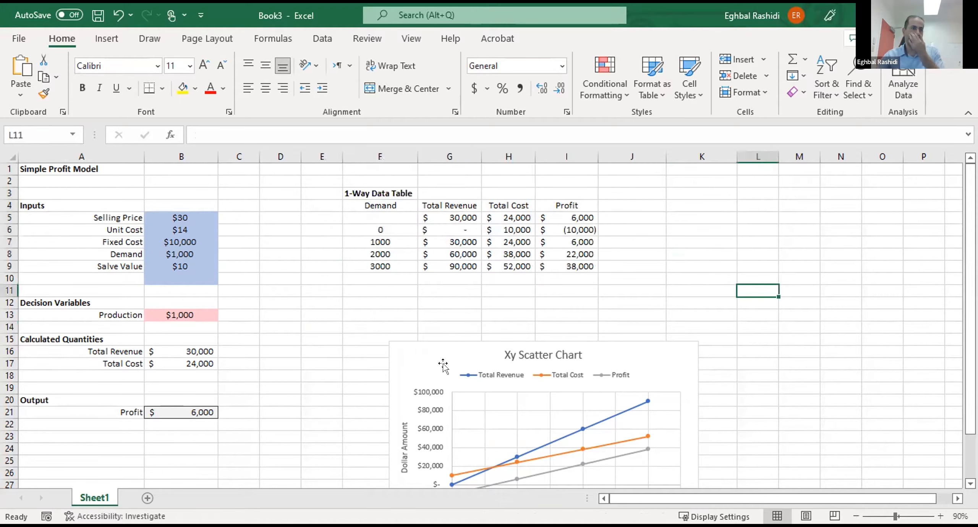
- Move the Xy Scatter Chart out of the model area, to around column P beyond the data table
click(476, 343)
drag(477, 343, 916, 195)
click(840, 242)
scroll(443, 319, down, 2)
scroll(420, 344, up, 2)
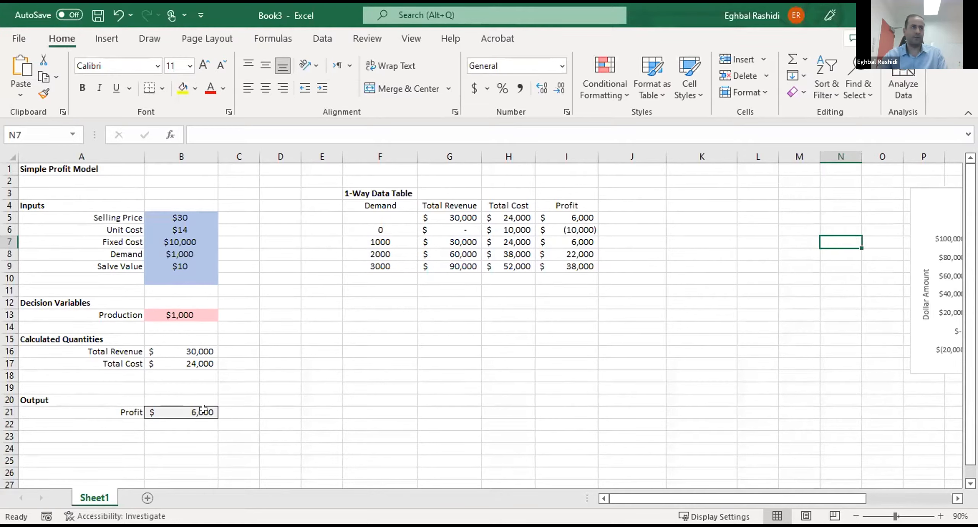
- Enter the label "Number Sold" in A18, below Total Cost in the Calculated Quantities section
click(166, 436)
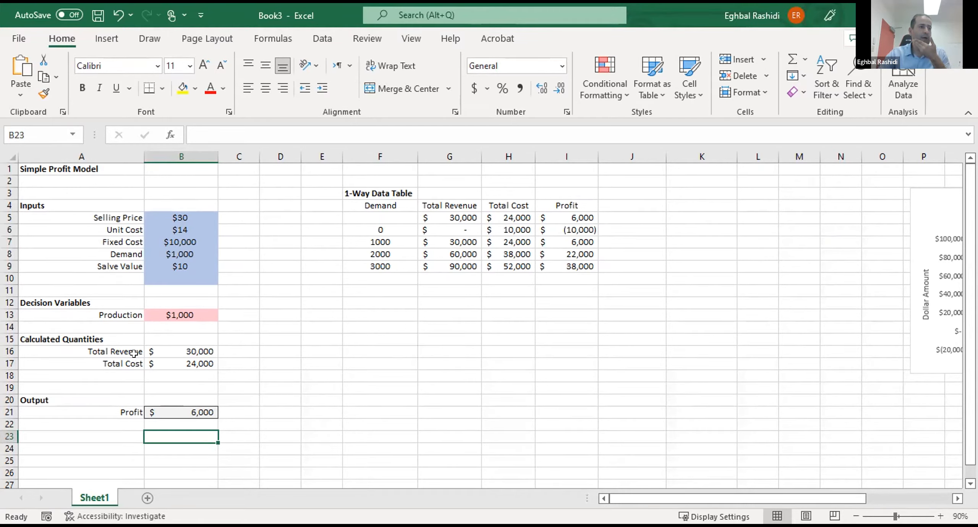
click(112, 374)
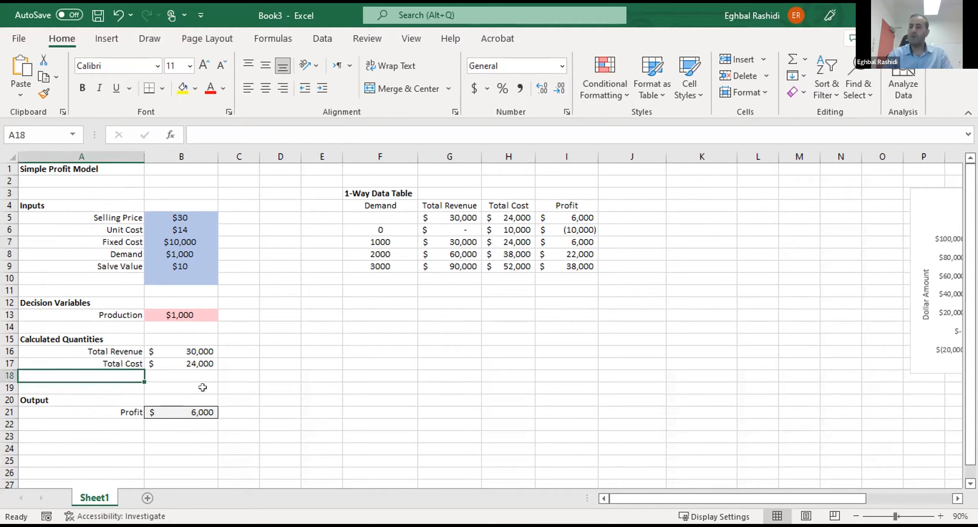
text(Num)
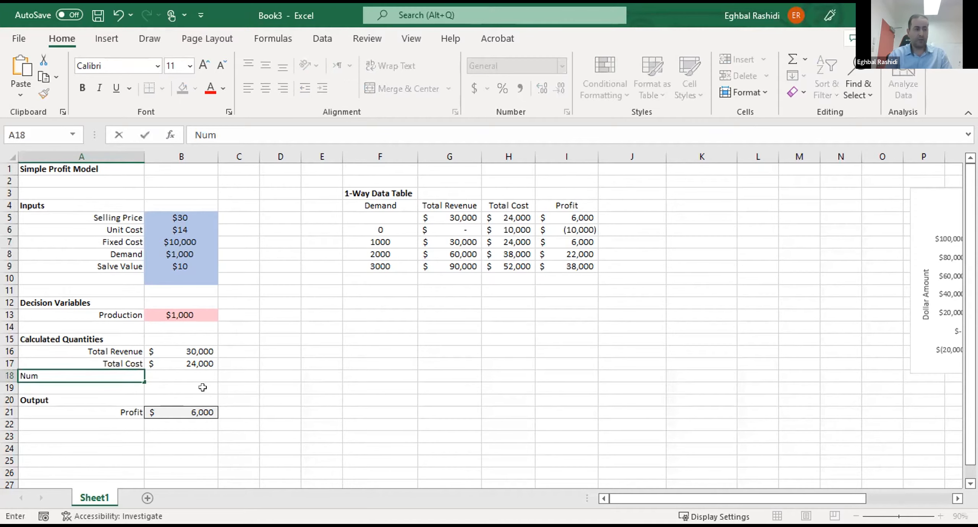
text(ber Sold)
key(Return)
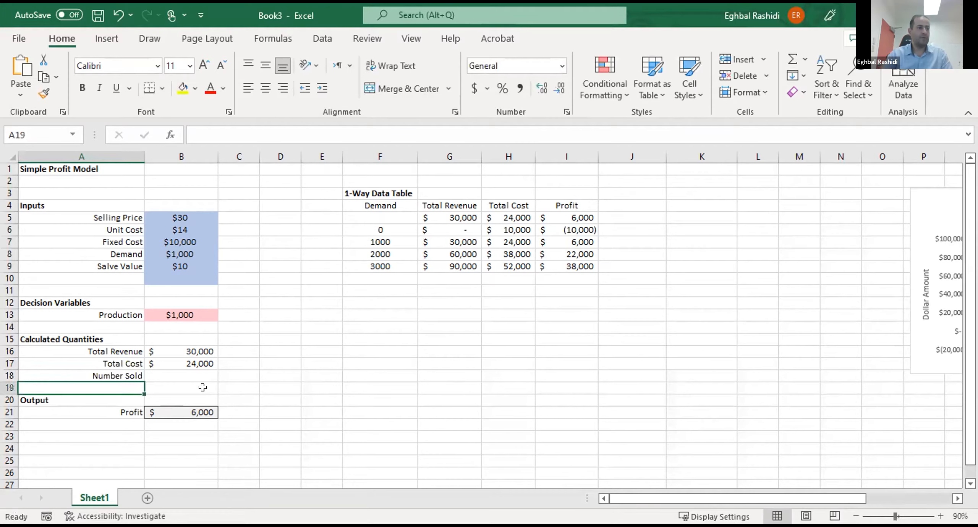
- Insert a blank row at row 19, between Number Sold and the Output section
click(8, 386)
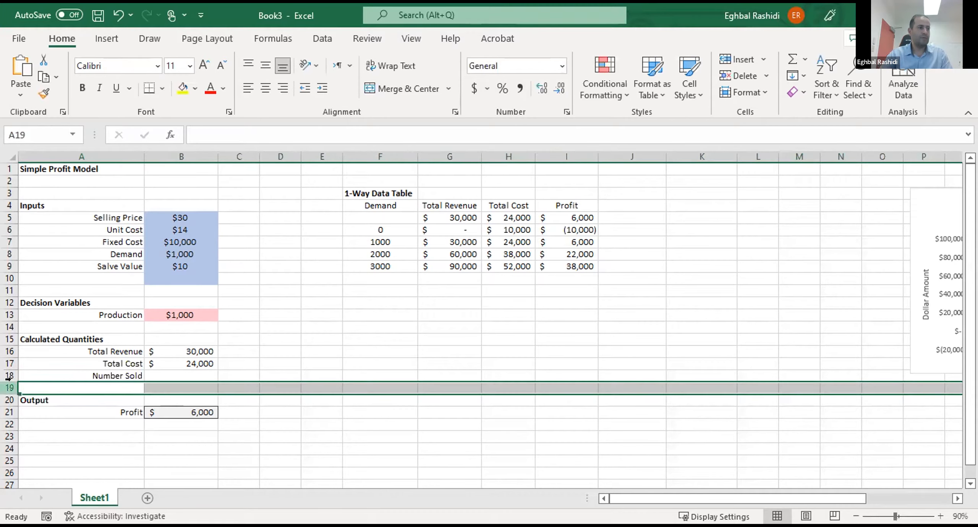
right_click(8, 378)
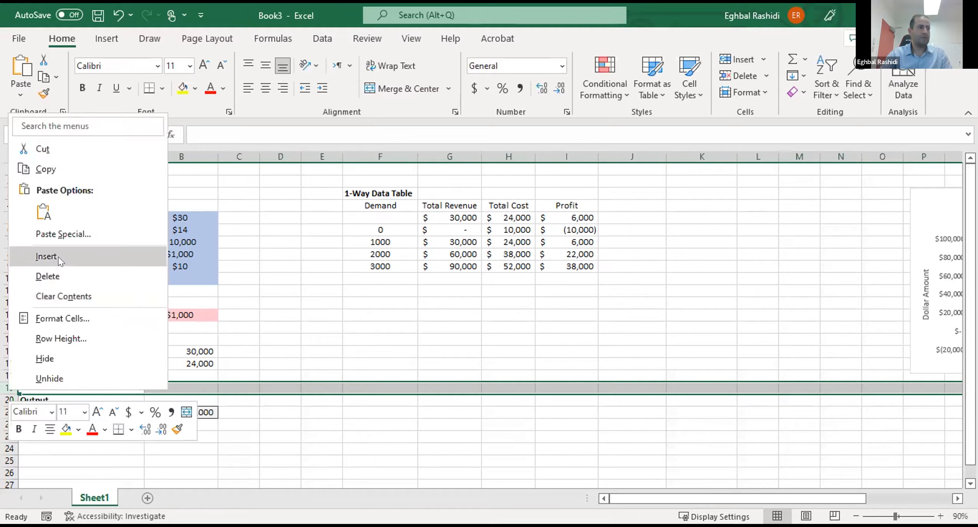
click(58, 257)
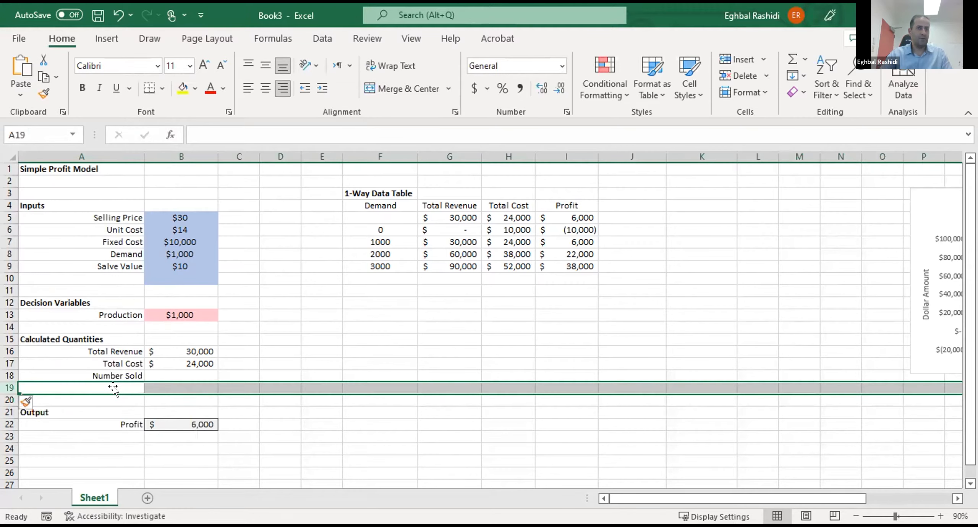
- Enter the label "Number of Left Overs" in A19, below Number Sold
click(113, 388)
text(S)
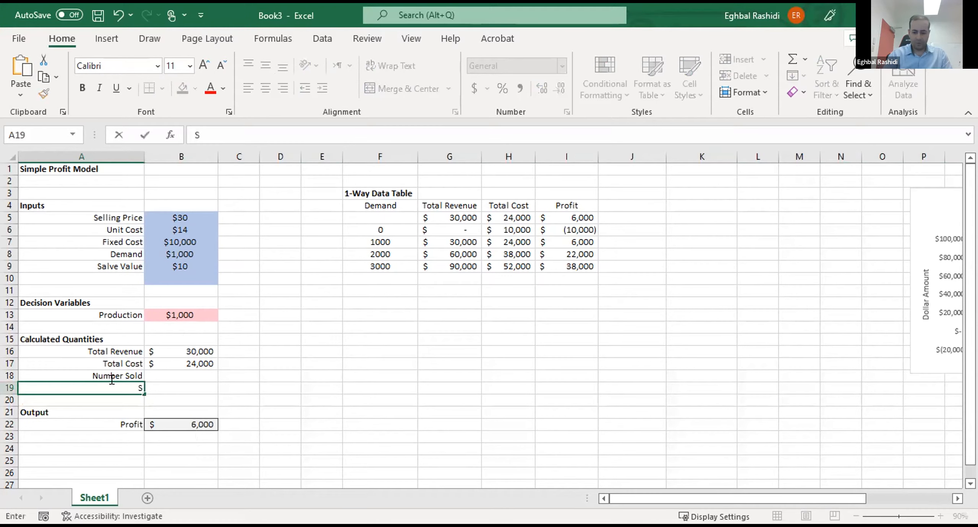
key(BackSpace)
text(Number of )
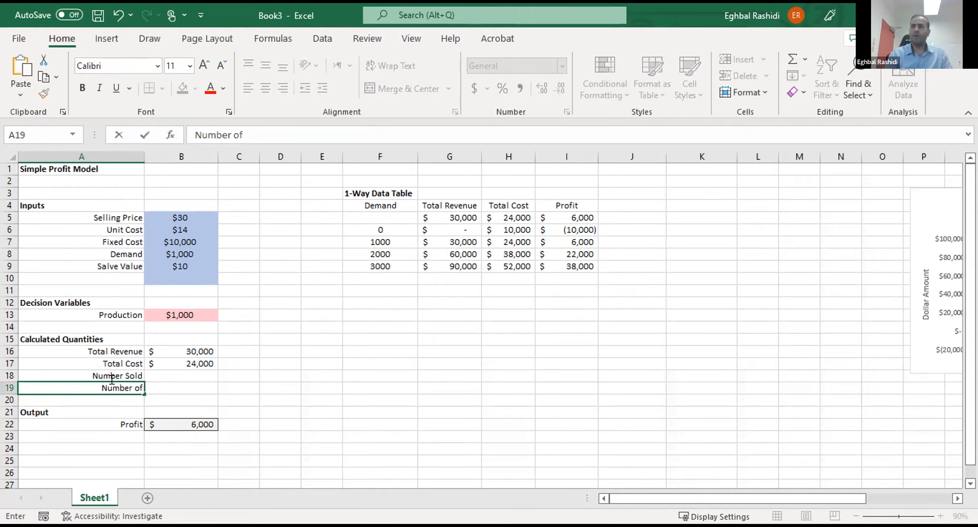
text(Left)
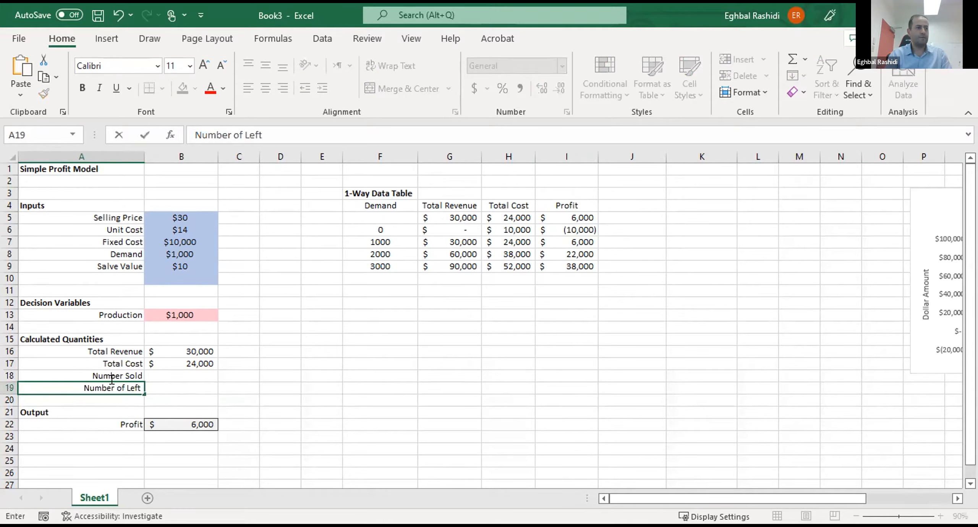
text( Overs)
key(Return)
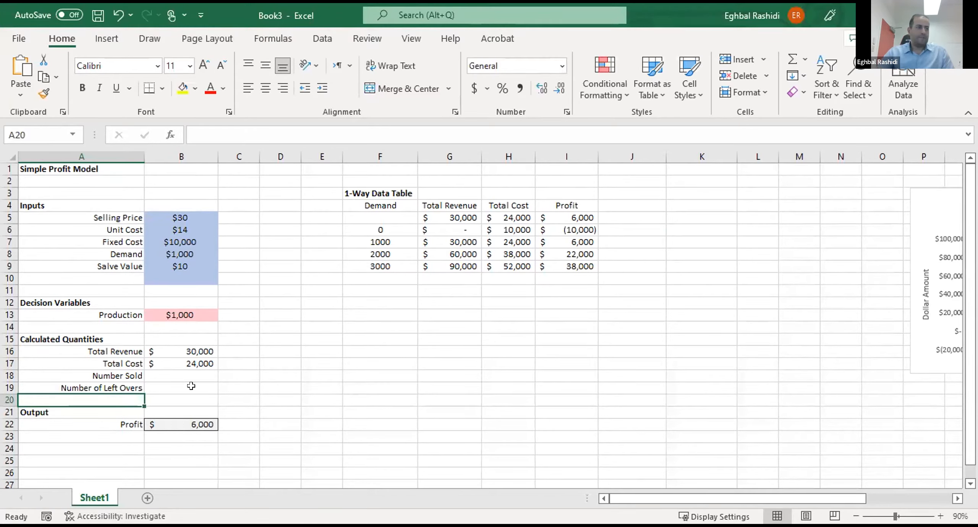
click(168, 387)
click(168, 375)
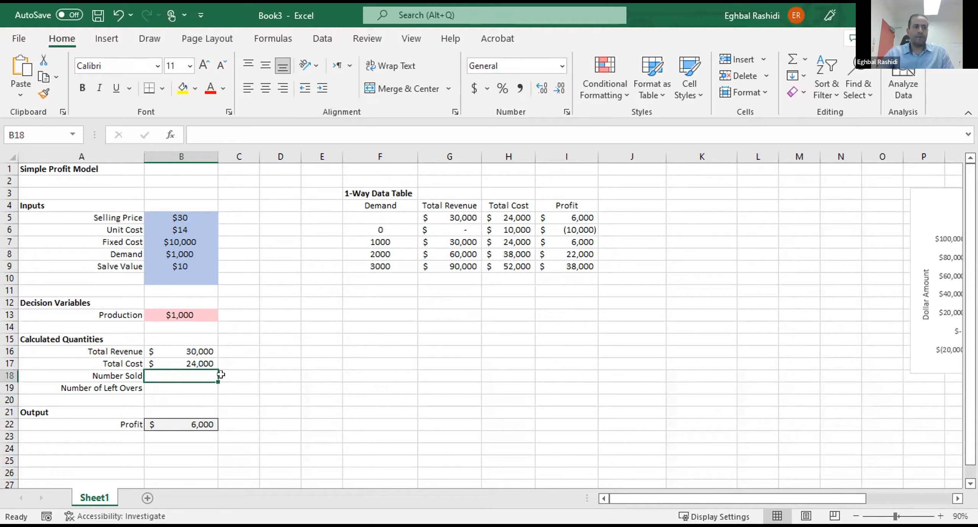
key(Return)
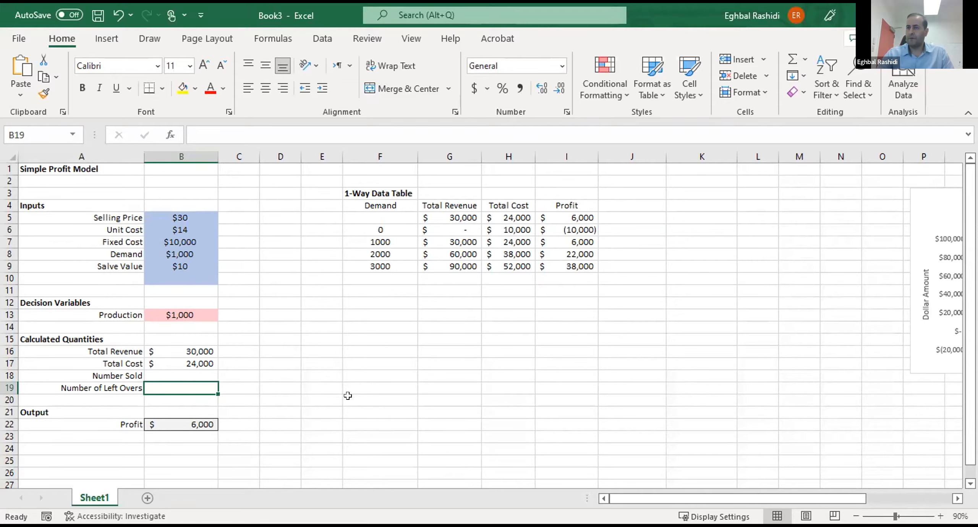
click(164, 363)
click(168, 374)
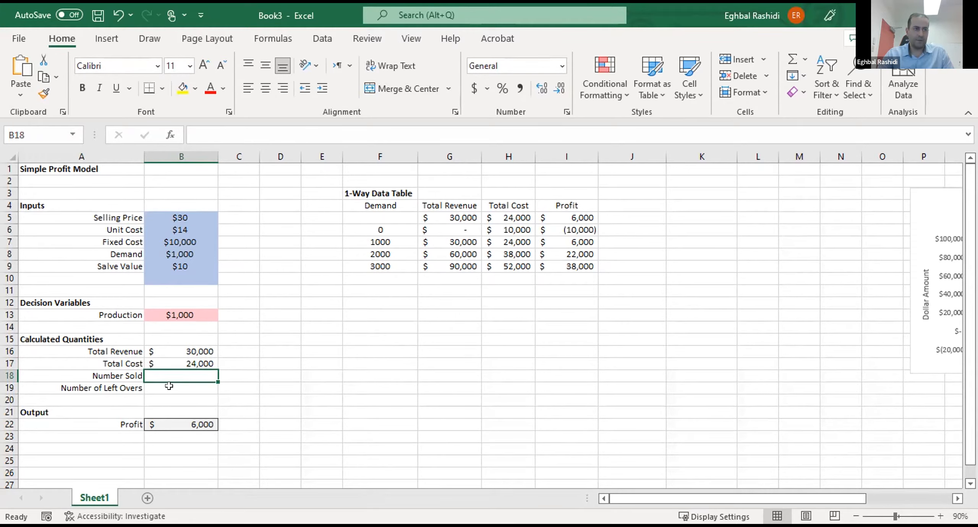
click(178, 386)
- Enter a formula in B18 that calculates Number Sold as the minimum of Demand and the Production value in B13
key(Up)
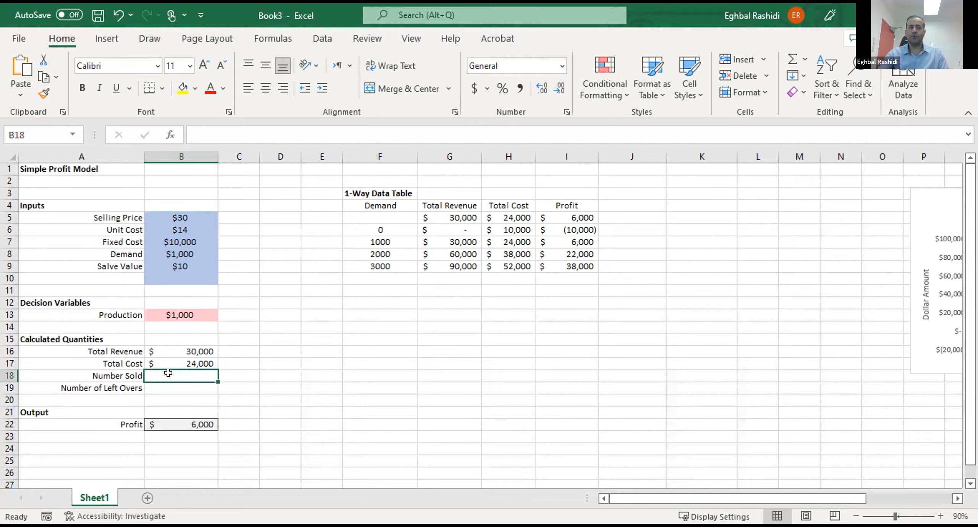
text(=)
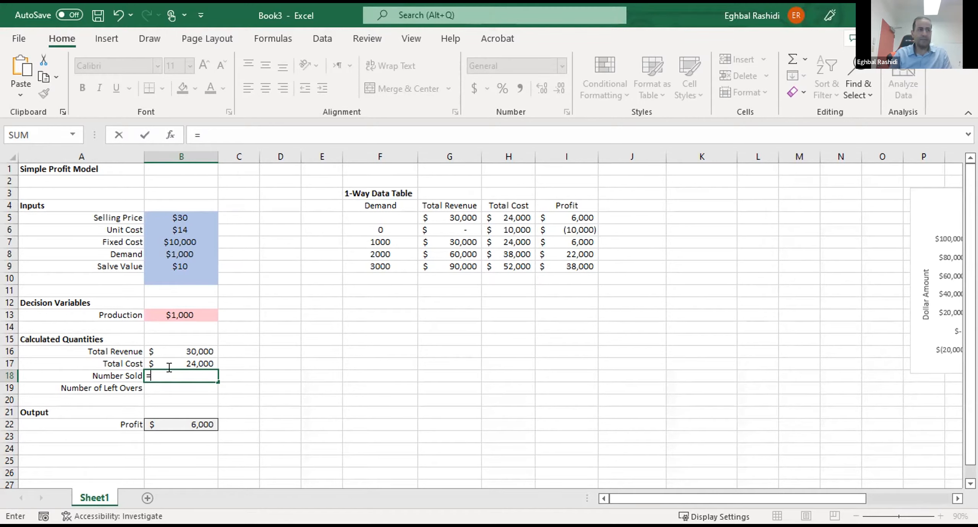
text(min()
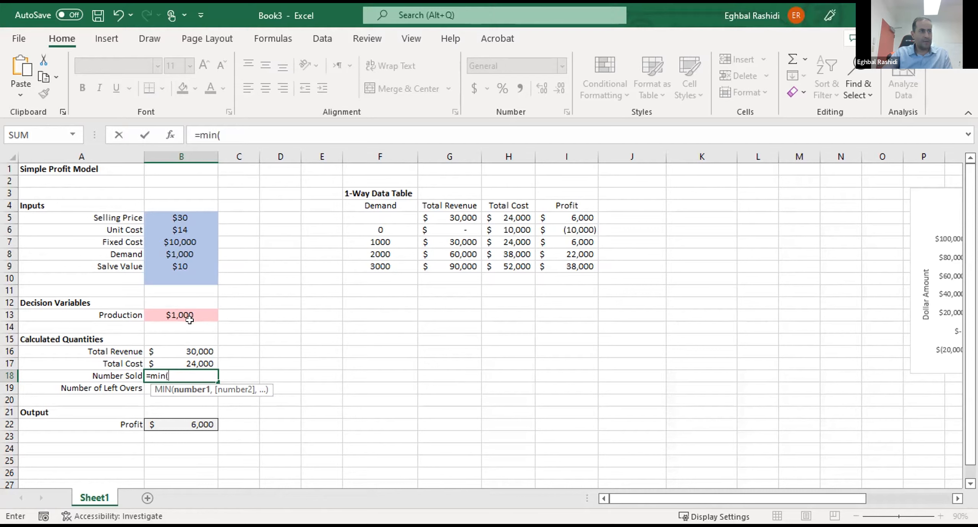
click(178, 249)
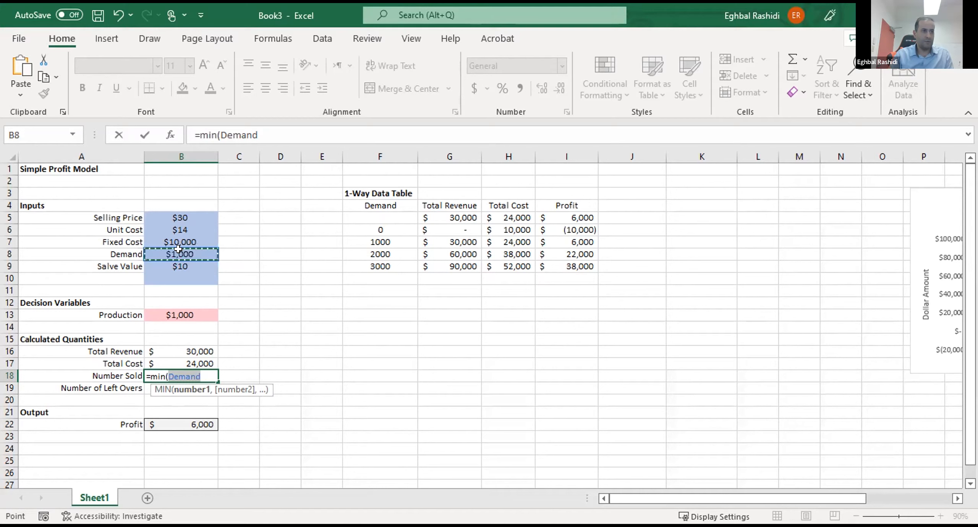
text(,)
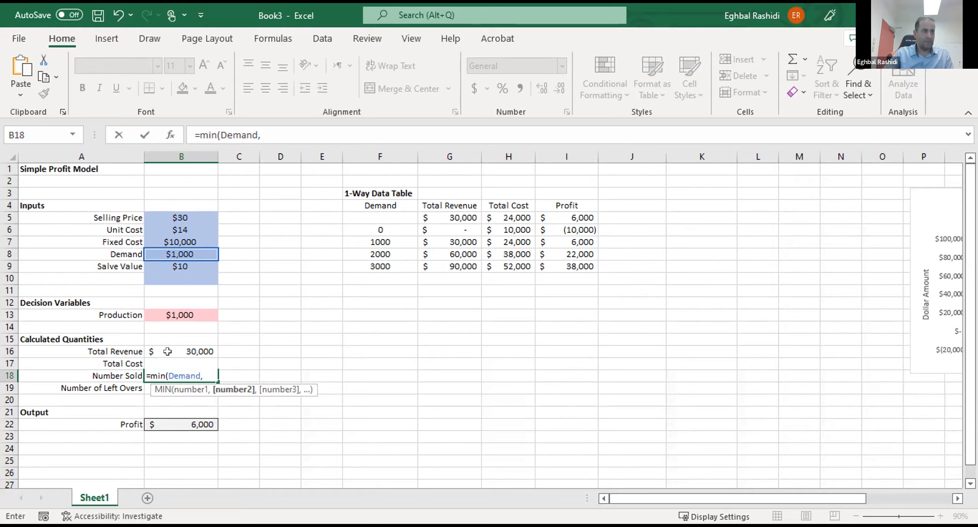
click(176, 311)
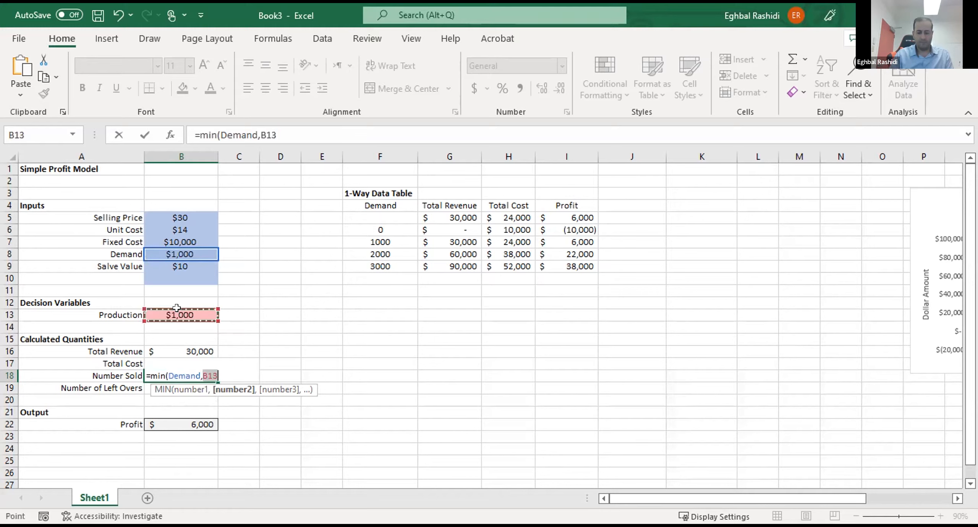
key(Return)
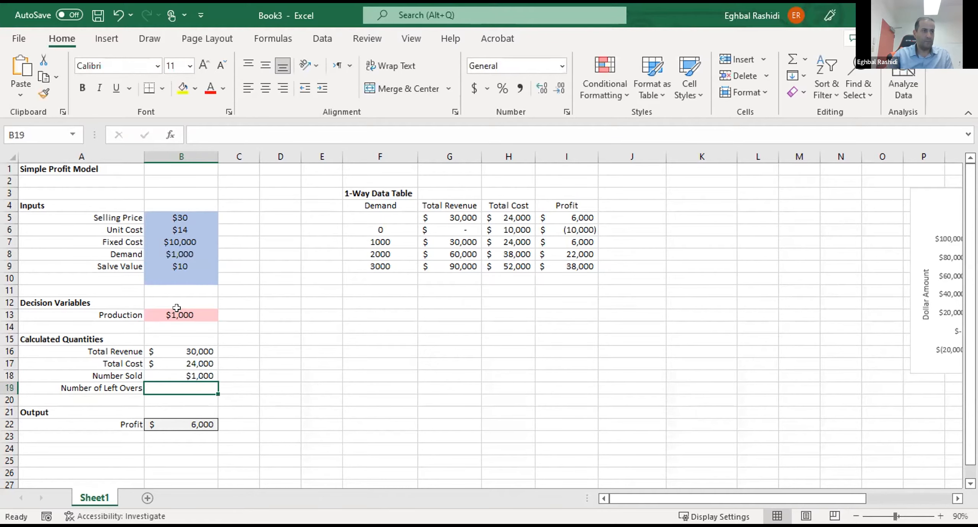
- Create a defined name for the Production value in B13 from its adjacent label in A13
drag(134, 310, 155, 307)
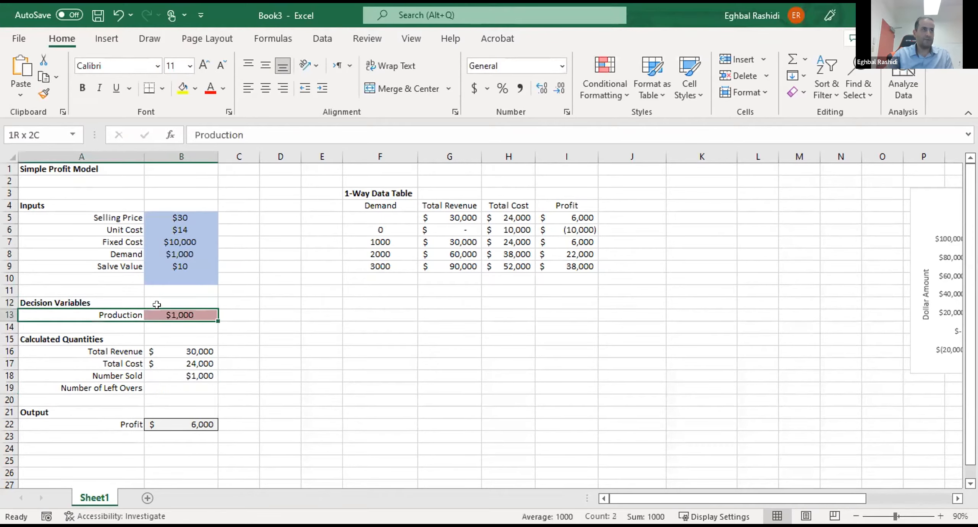
click(150, 38)
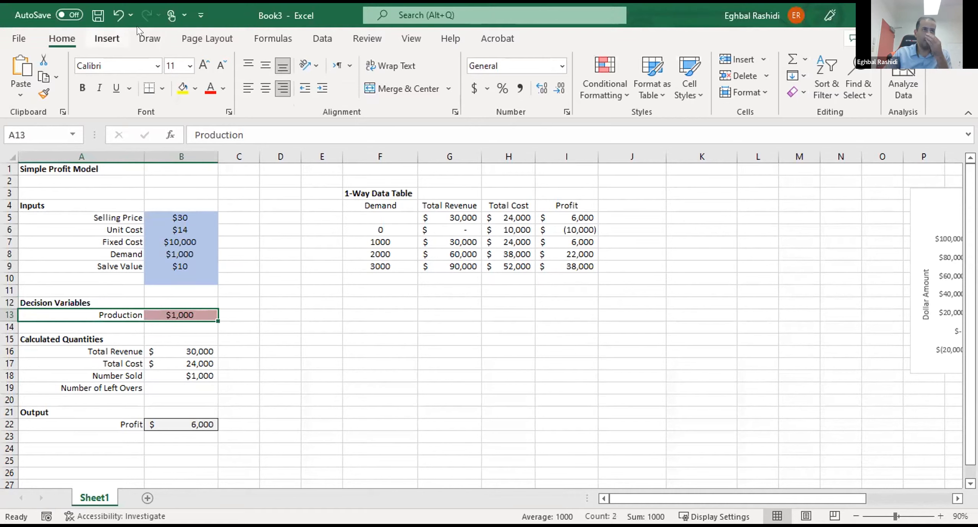
click(255, 35)
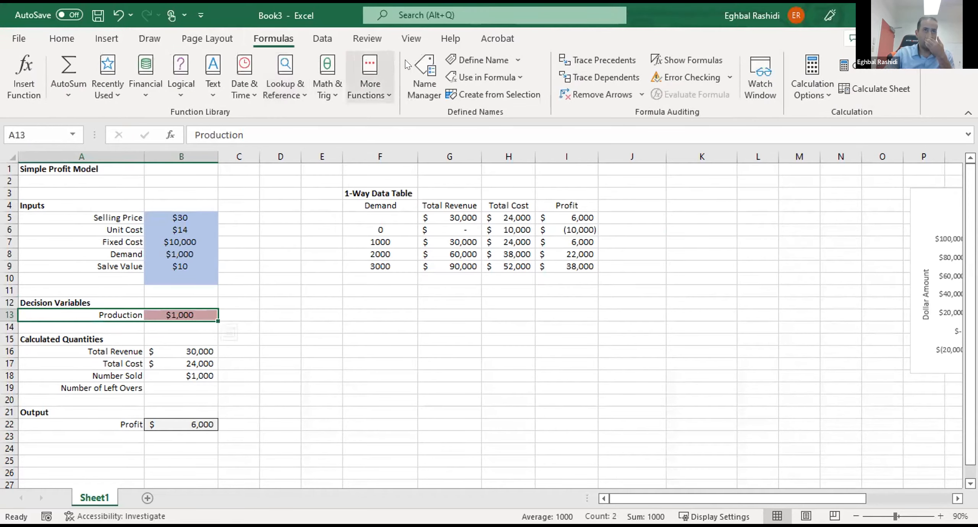
click(463, 213)
click(378, 302)
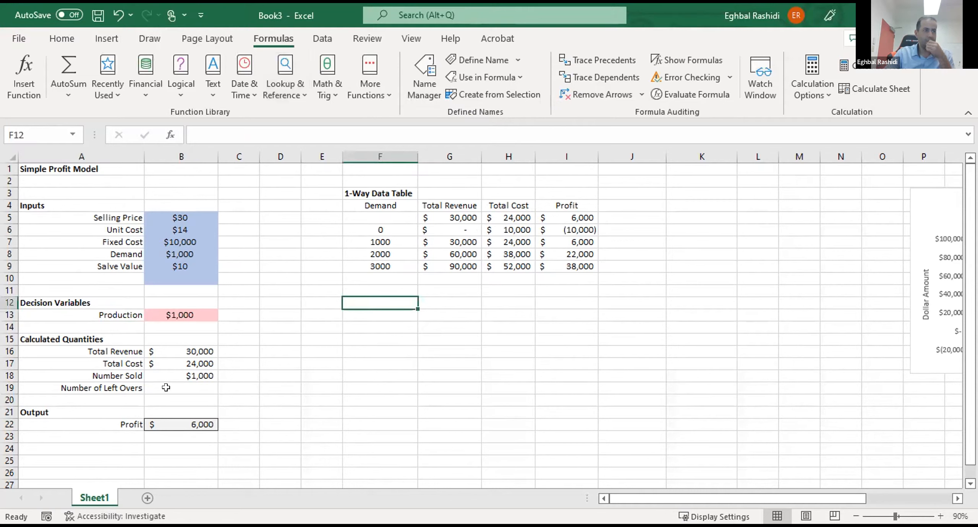
- Change the number format of the Number Sold value in B18 to General
click(182, 375)
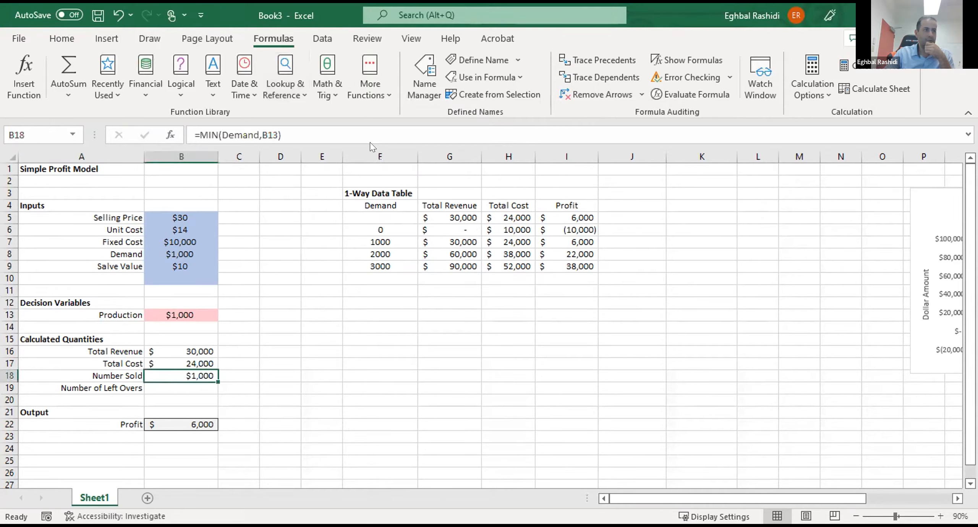
click(78, 39)
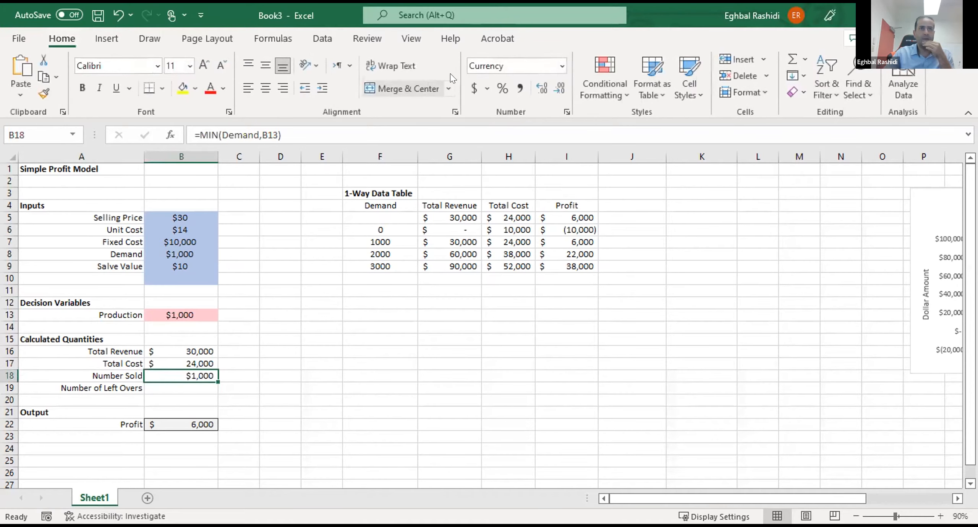
click(563, 65)
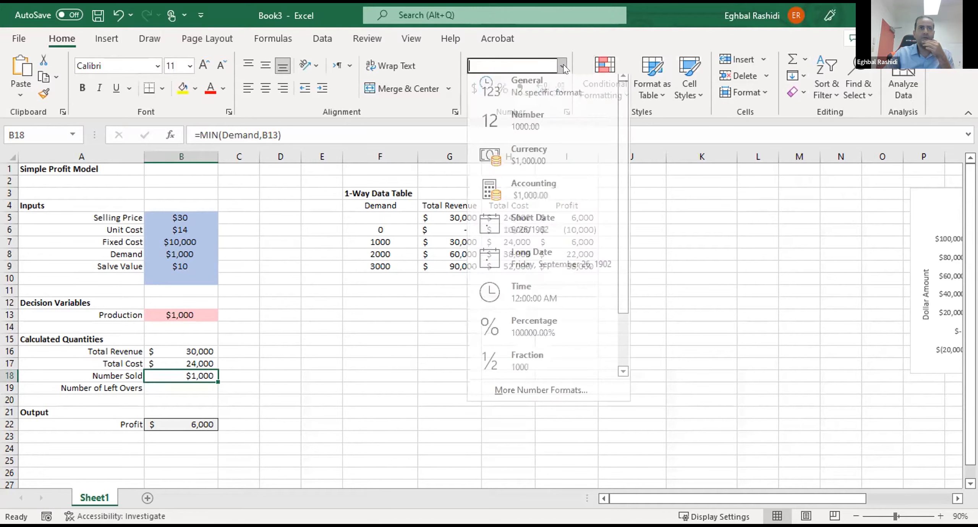
click(530, 87)
click(364, 342)
- Center the calculated quantity values in B16:B19 horizontally
drag(179, 349, 180, 387)
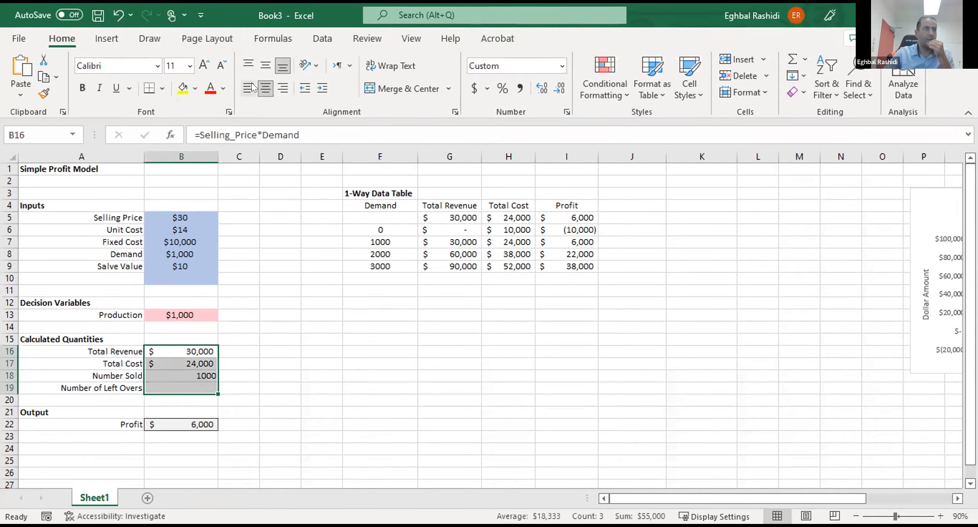
click(266, 88)
click(282, 294)
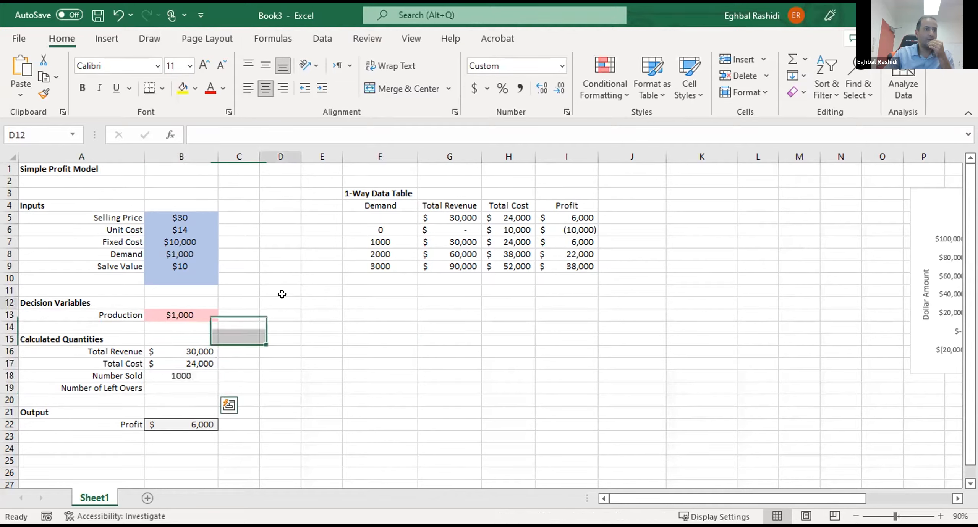
click(176, 388)
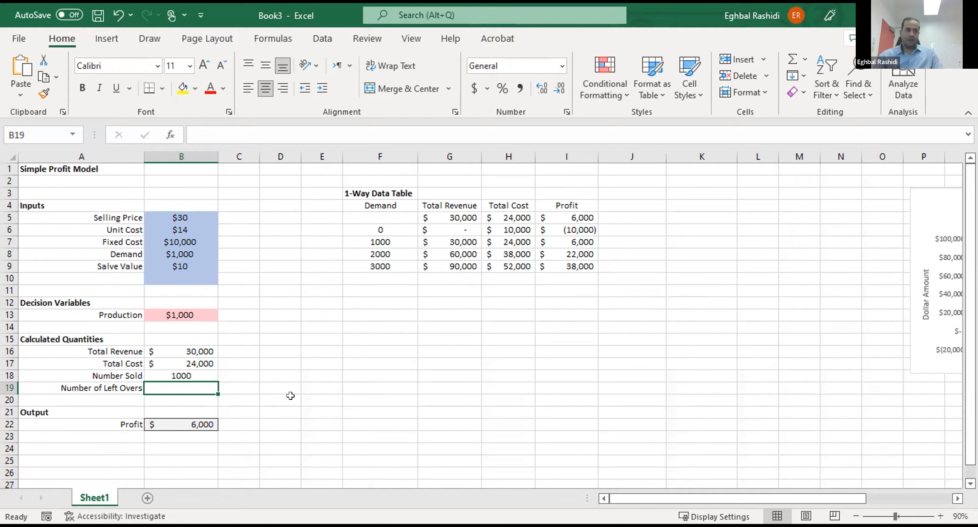
text(=)
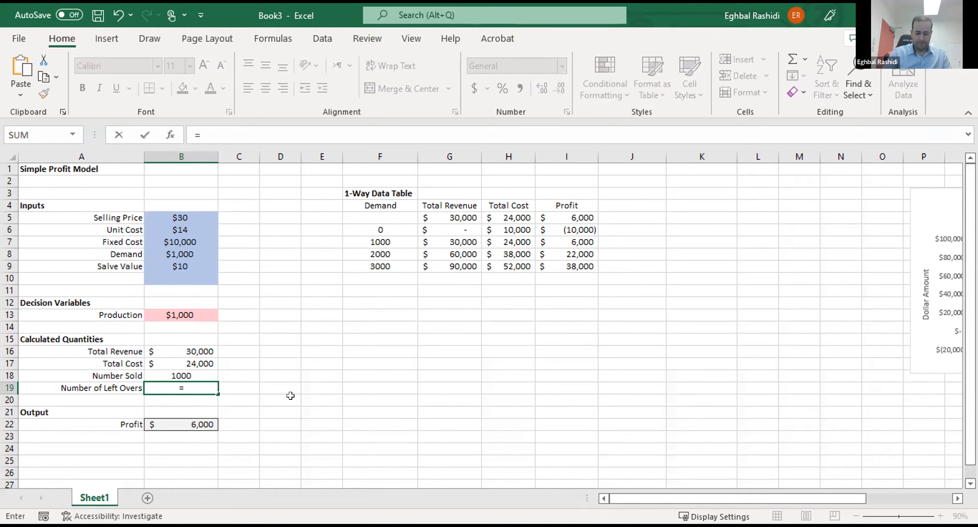
click(176, 308)
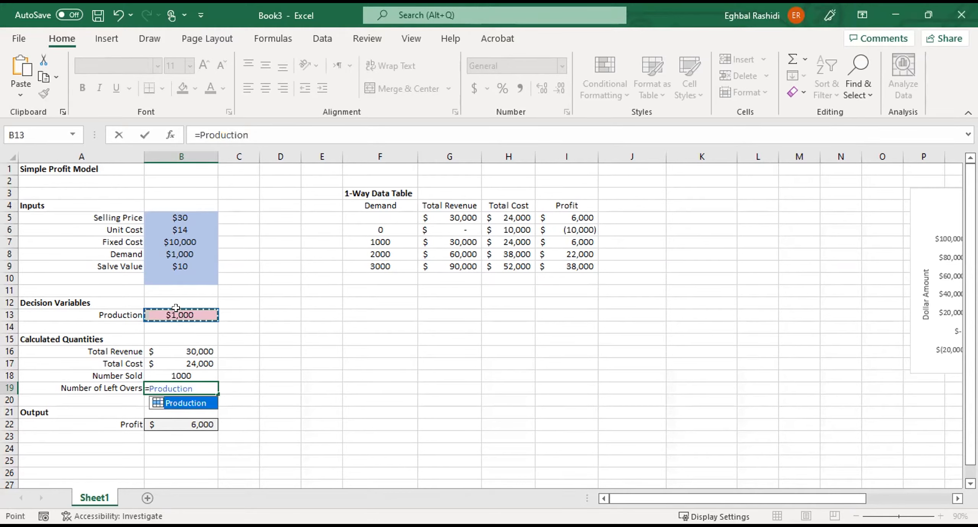
text(-)
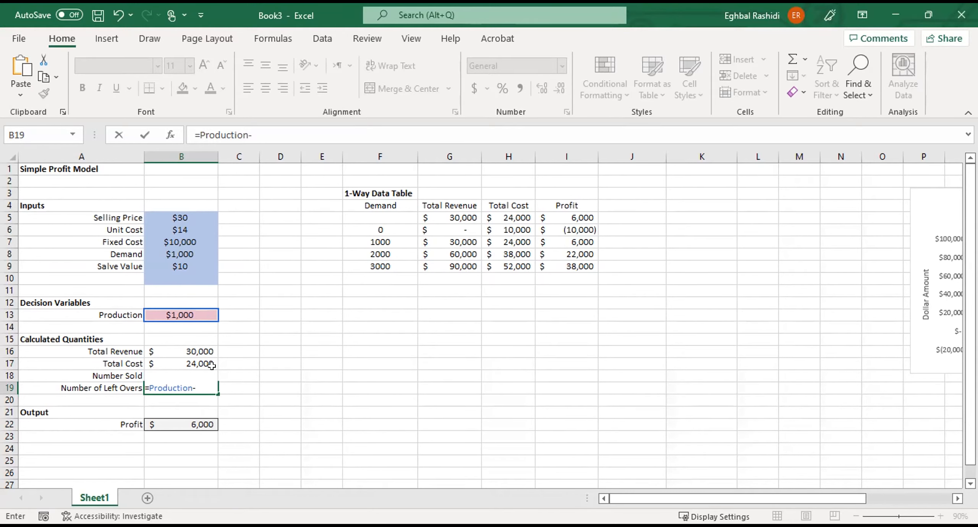
key(Escape)
- Change the number format of the Production value in B13 to General
click(169, 314)
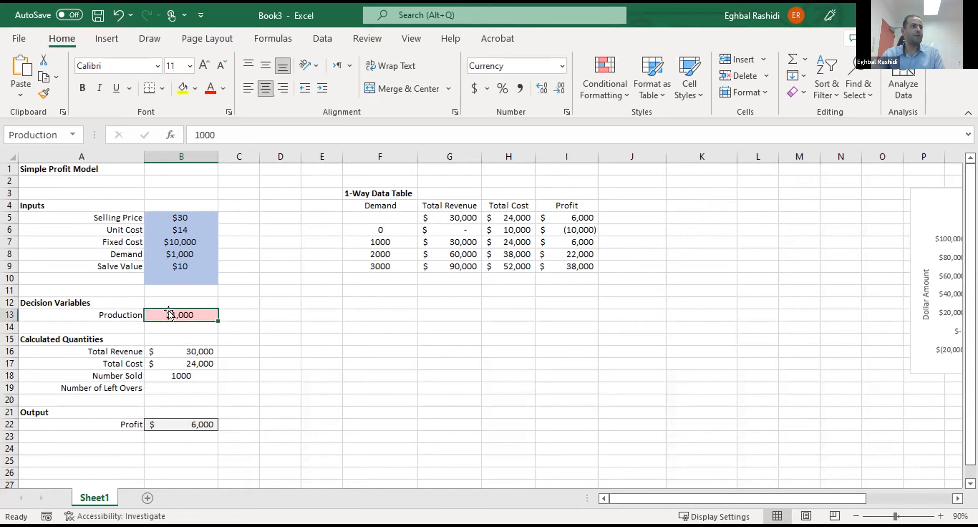
click(563, 67)
click(539, 76)
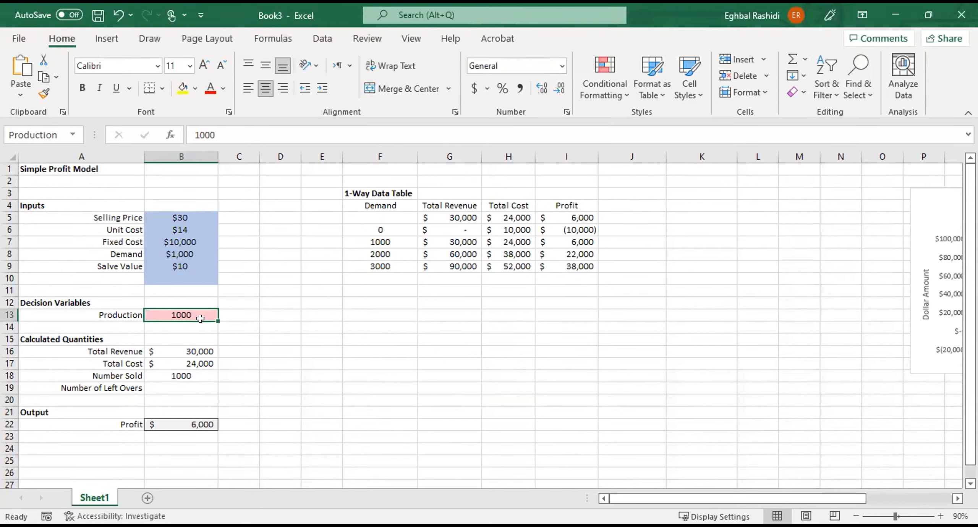
click(307, 376)
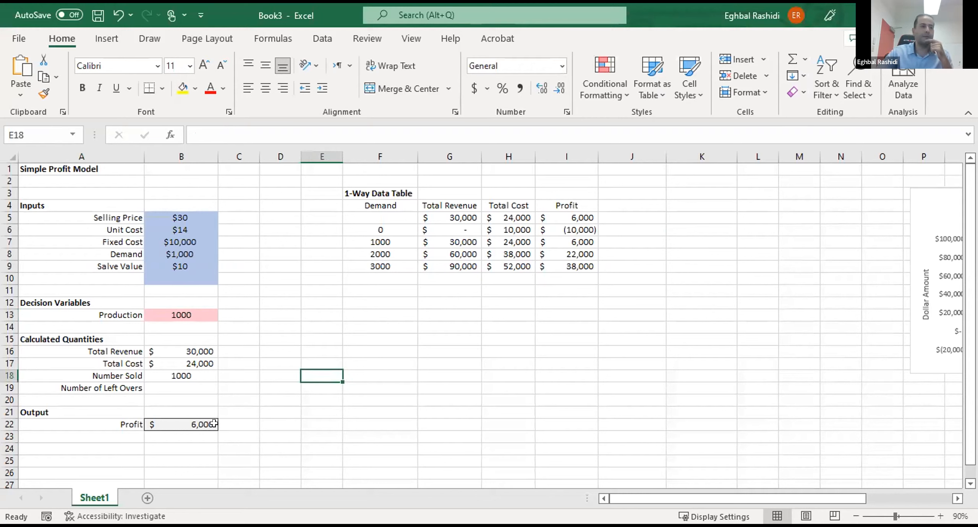
- Enter the formula =MAX(Production-Demand,0) in B19 to calculate the Number of Left Overs
click(188, 375)
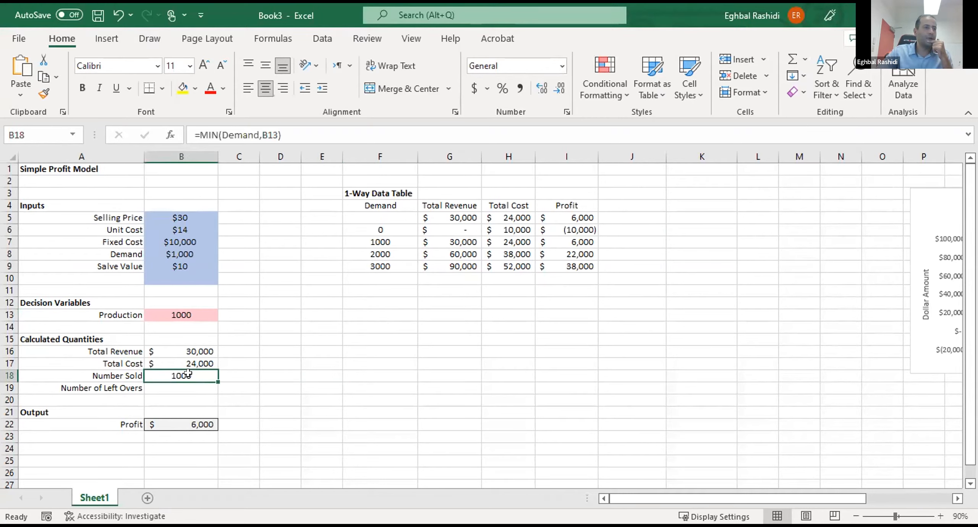
click(188, 389)
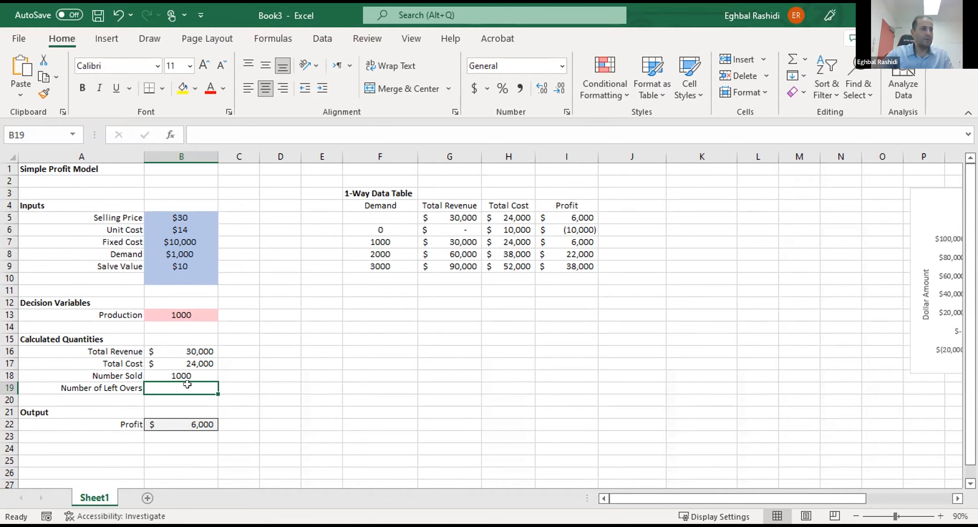
text(=)
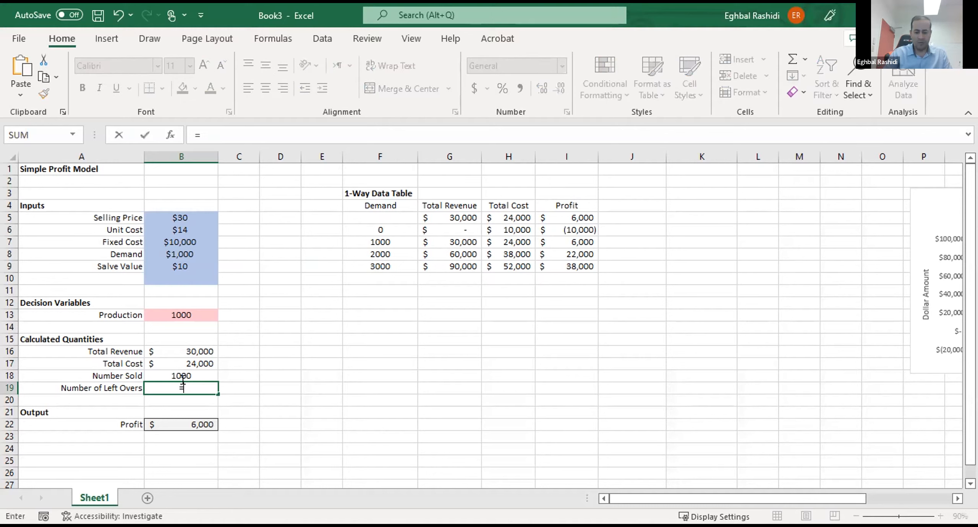
text(max()
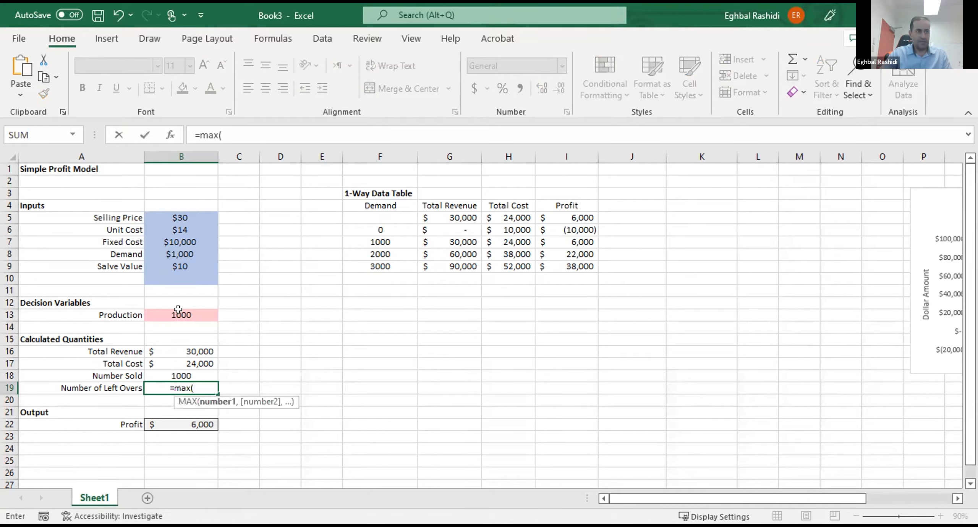
click(178, 310)
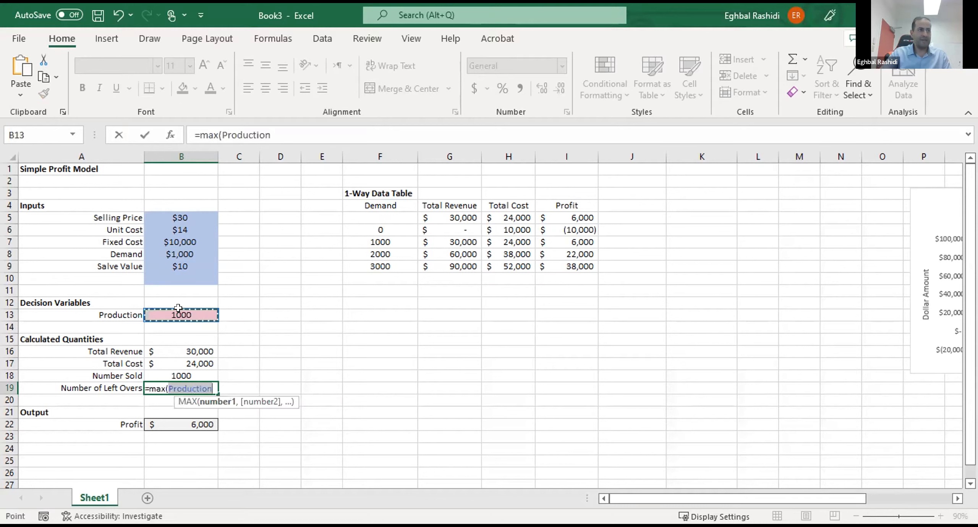
text(-Demand)
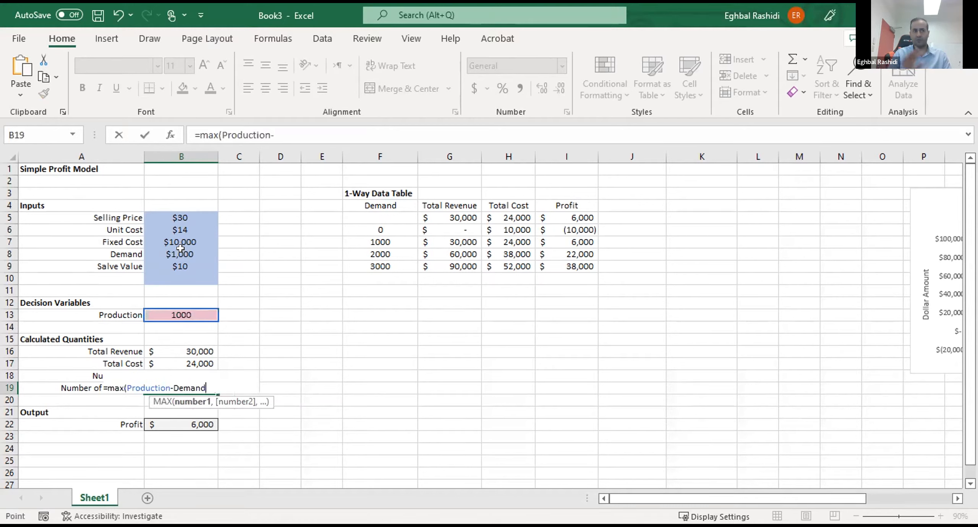
click(181, 249)
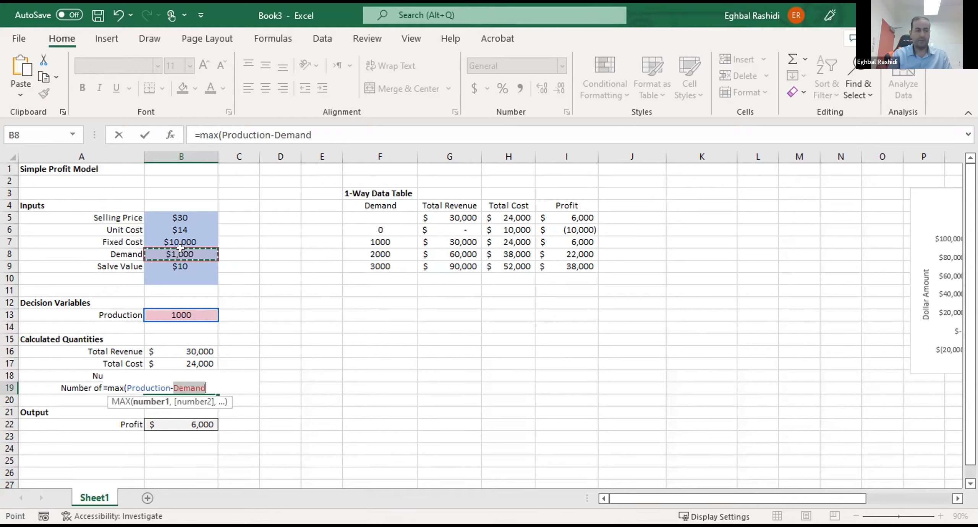
key(Return)
- Change the number format of the Demand value in B8 to General
click(181, 251)
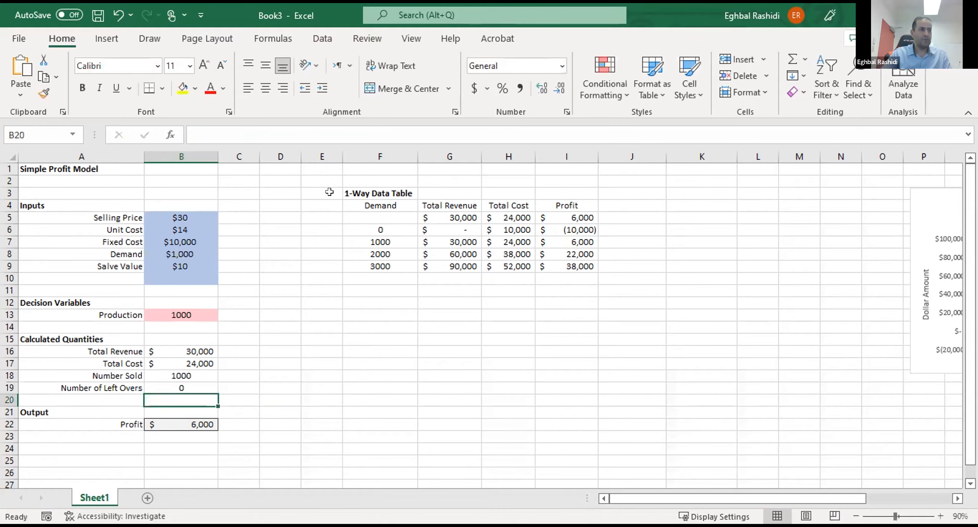
click(559, 66)
click(551, 80)
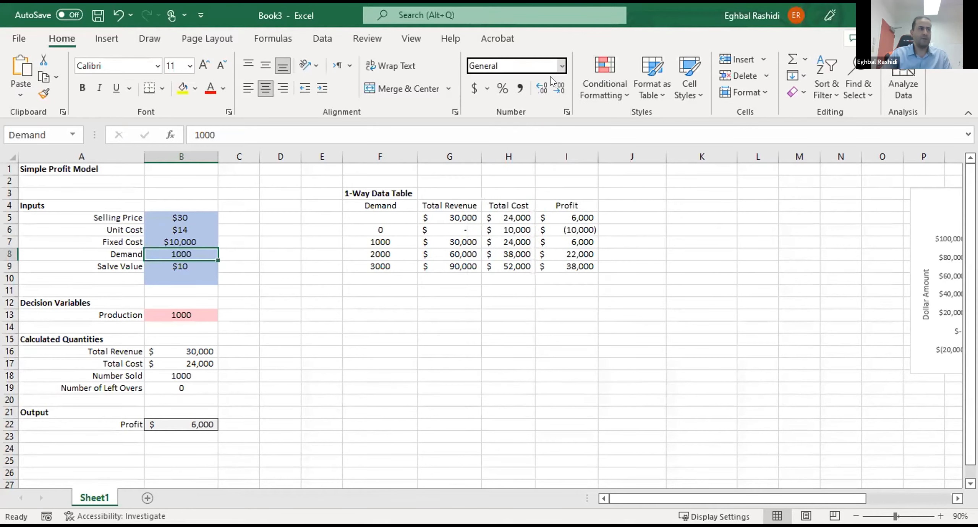
click(371, 327)
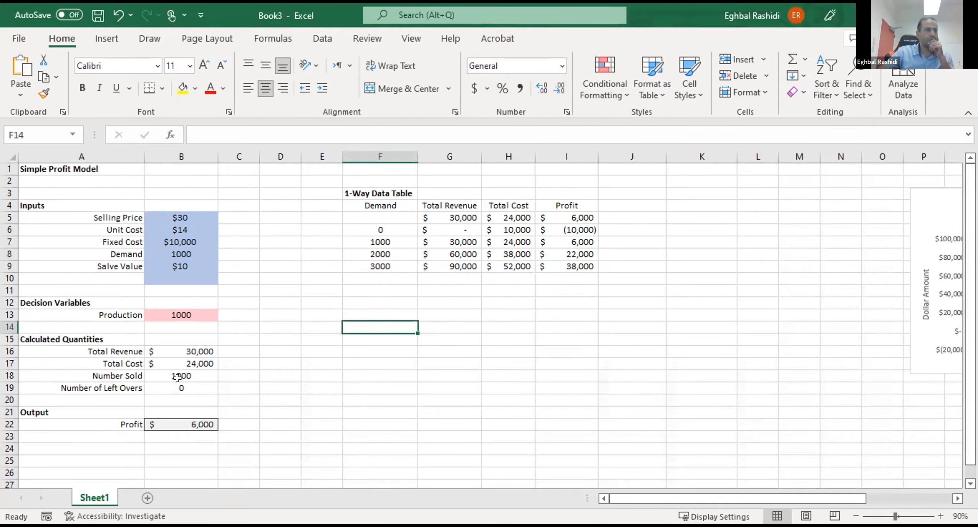
- Review the formula behind the Number of Left Overs value in B19
click(198, 390)
click(239, 398)
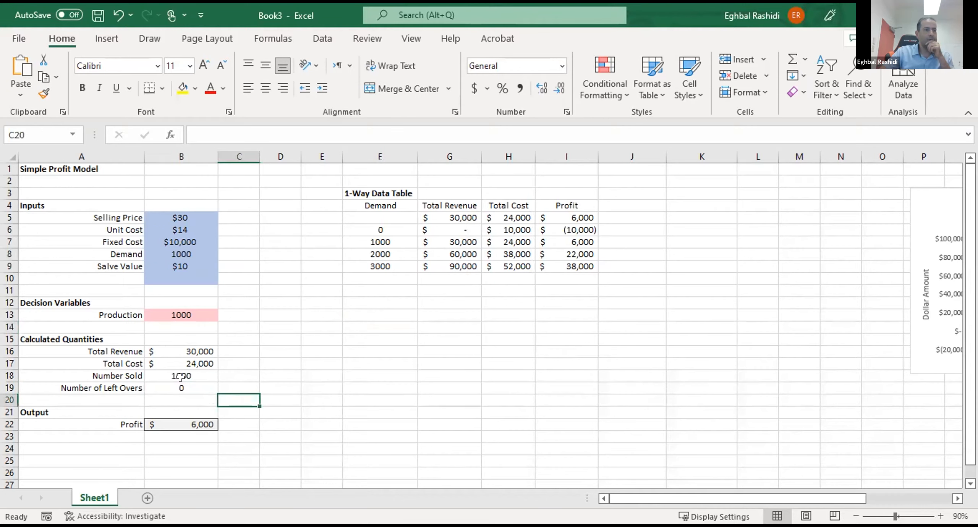
click(185, 385)
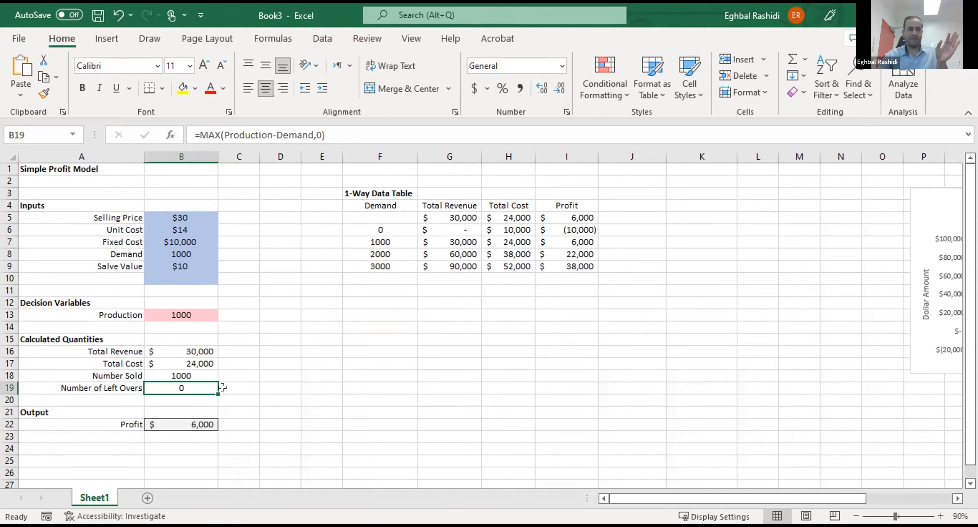
- Set the Production value in B13 to 1100 and check it against Demand, Number Sold and Number of Left Overs
click(179, 312)
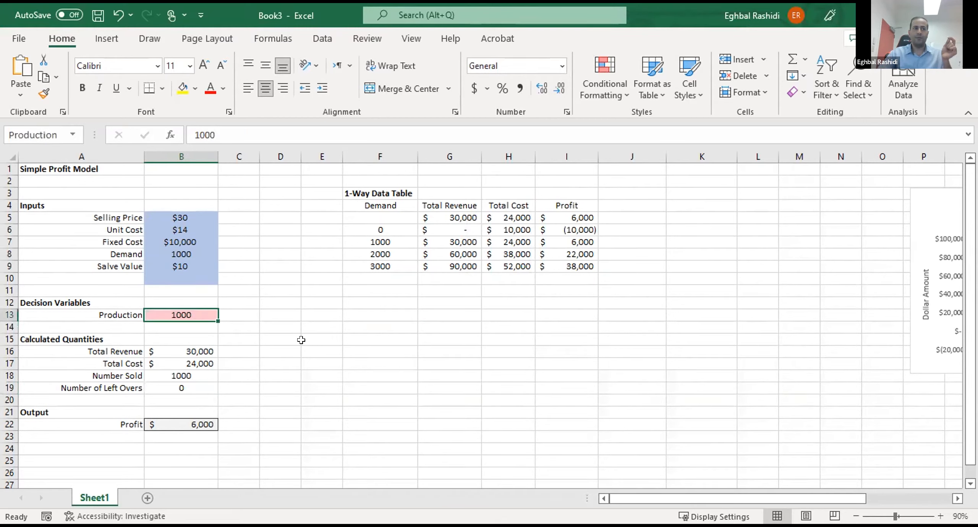
text(1100)
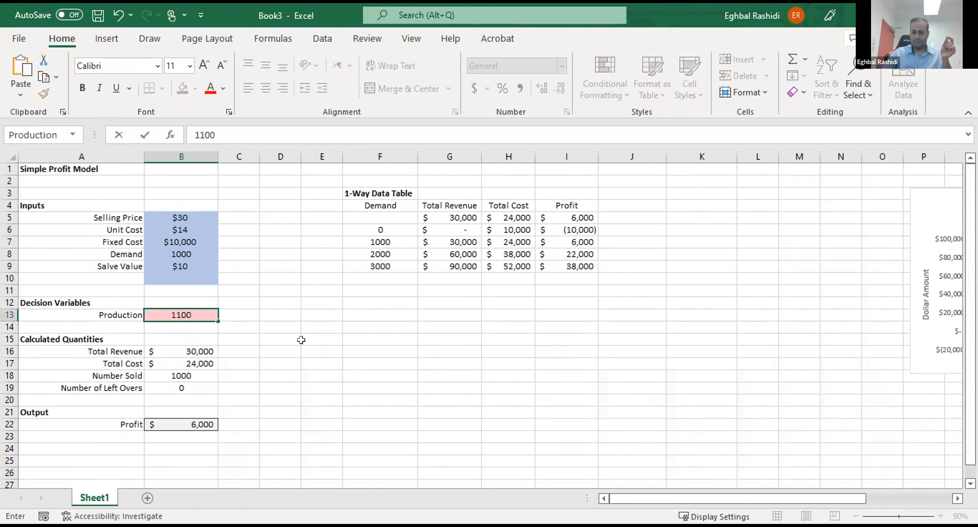
key(Return)
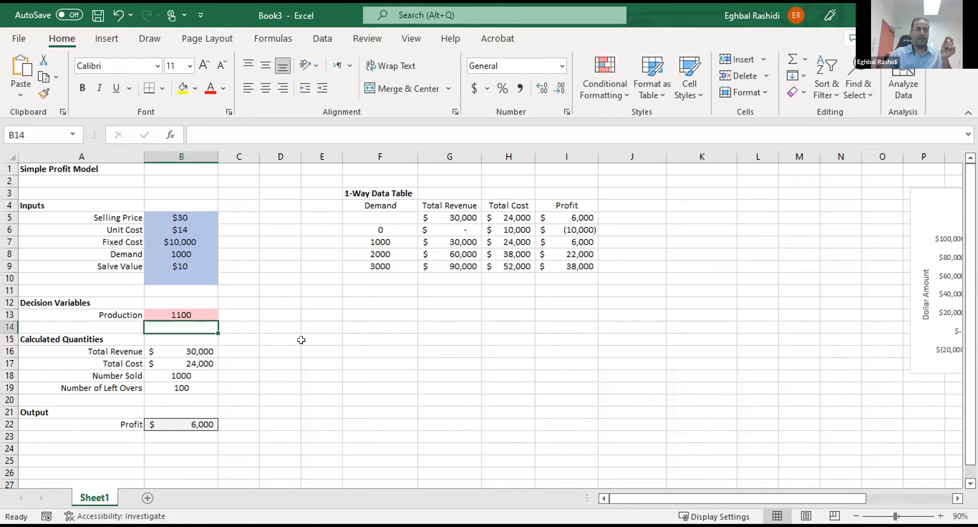
click(178, 250)
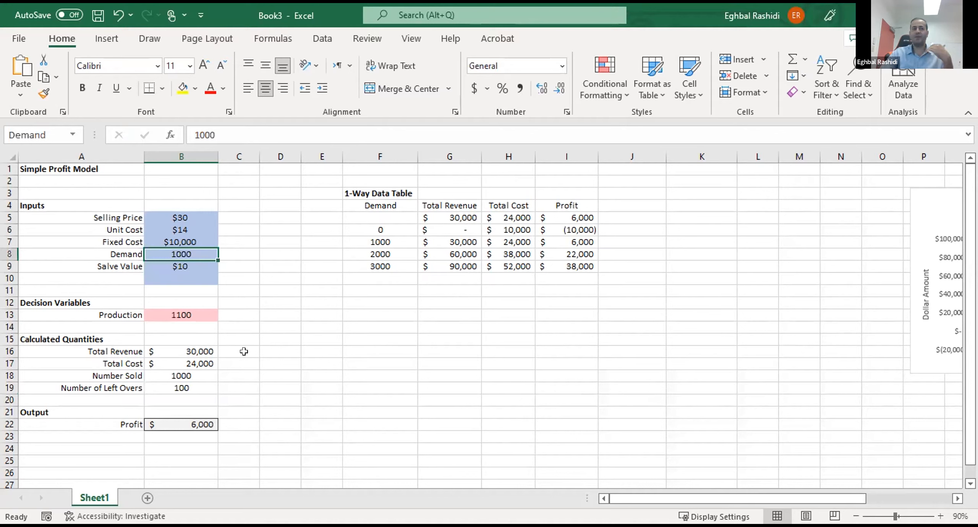
click(181, 387)
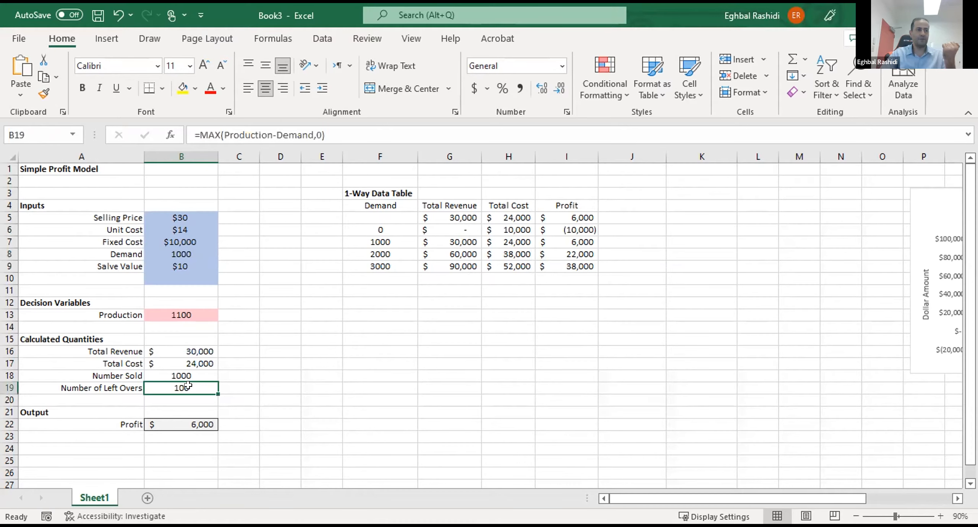
click(169, 371)
click(347, 371)
- Set the Production value in B13 to 900 to test production below demand
click(187, 314)
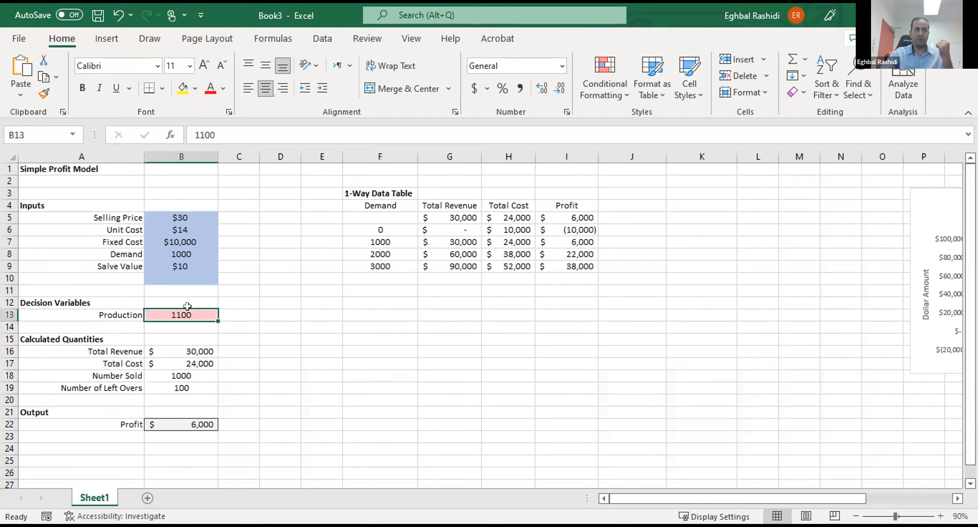
text(900)
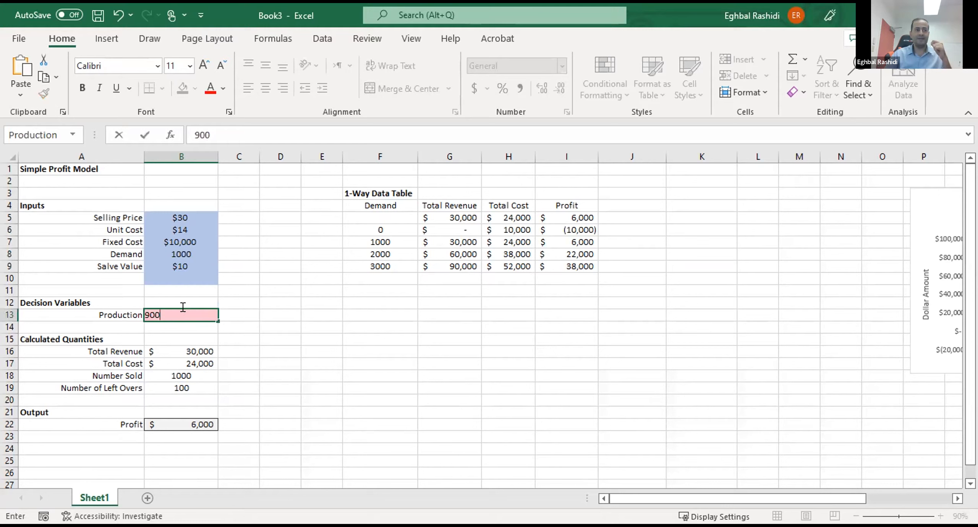
key(Return)
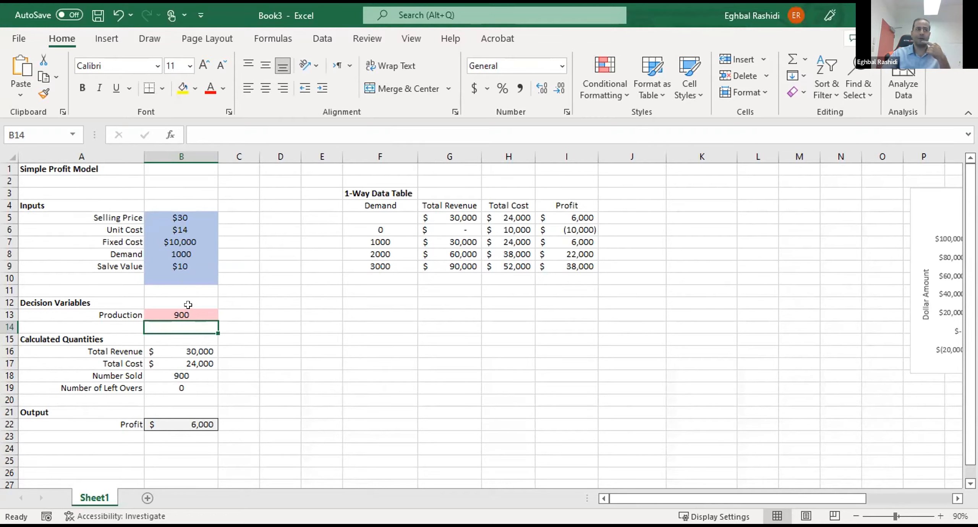
click(281, 339)
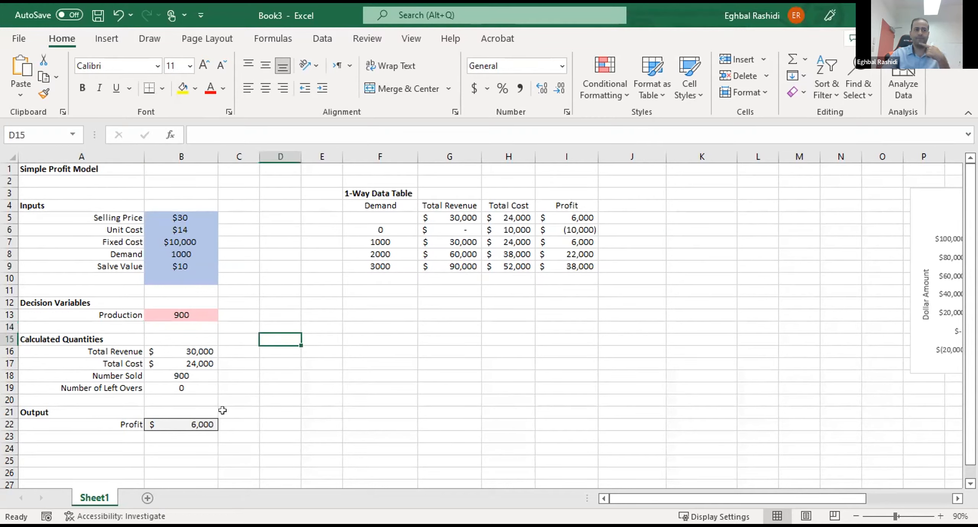
- Review the formula behind the Profit value in B22
click(199, 419)
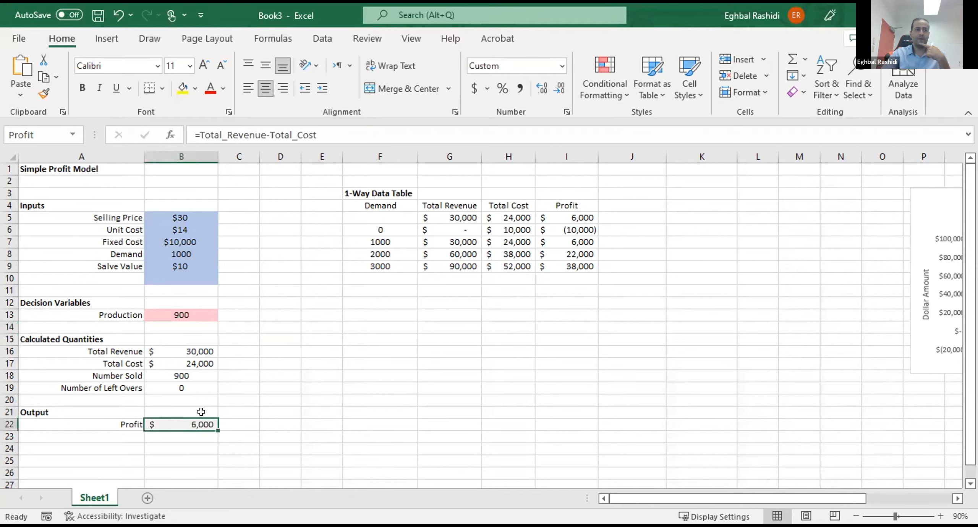
click(366, 127)
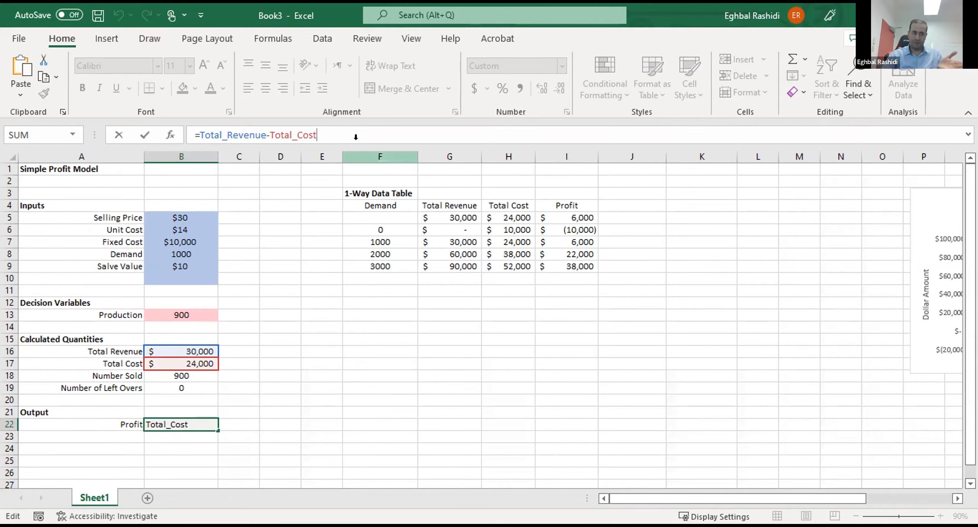
key(Return)
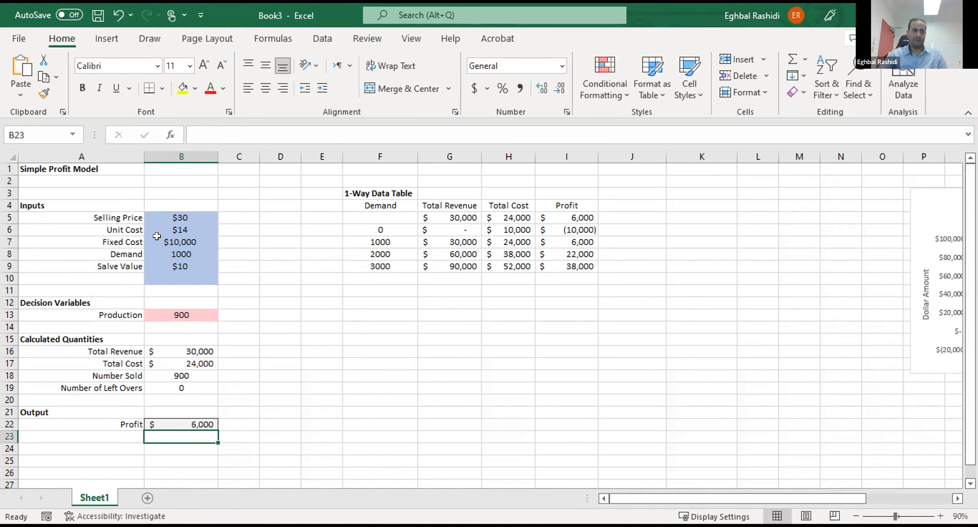
click(266, 351)
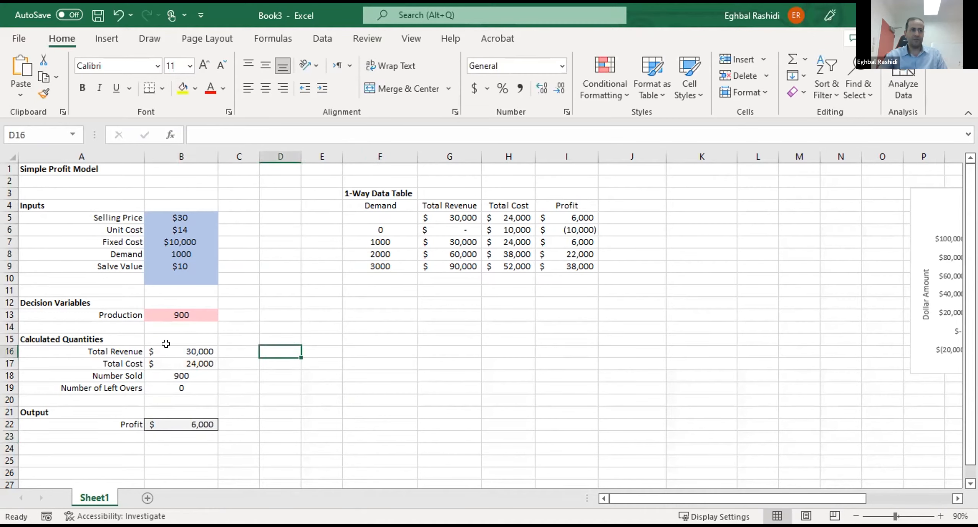
- Replace Demand in the Total Revenue formula in B16 with a reference to the Number Sold cell, giving =Selling_Price*B18
click(191, 352)
click(201, 358)
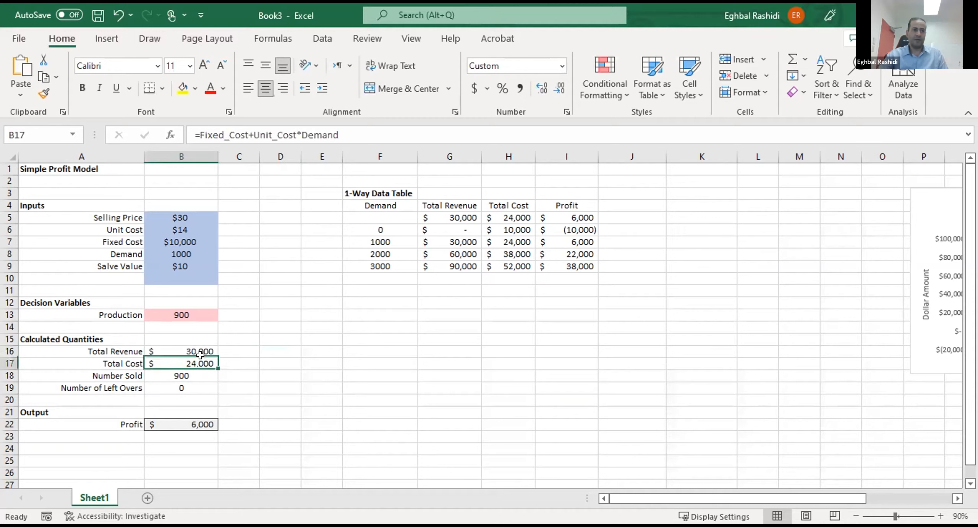
click(201, 348)
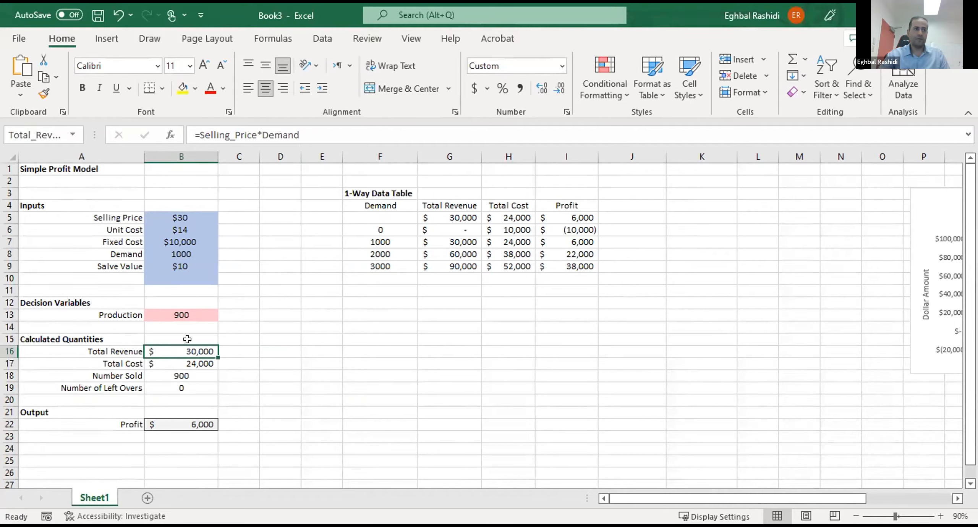
click(342, 127)
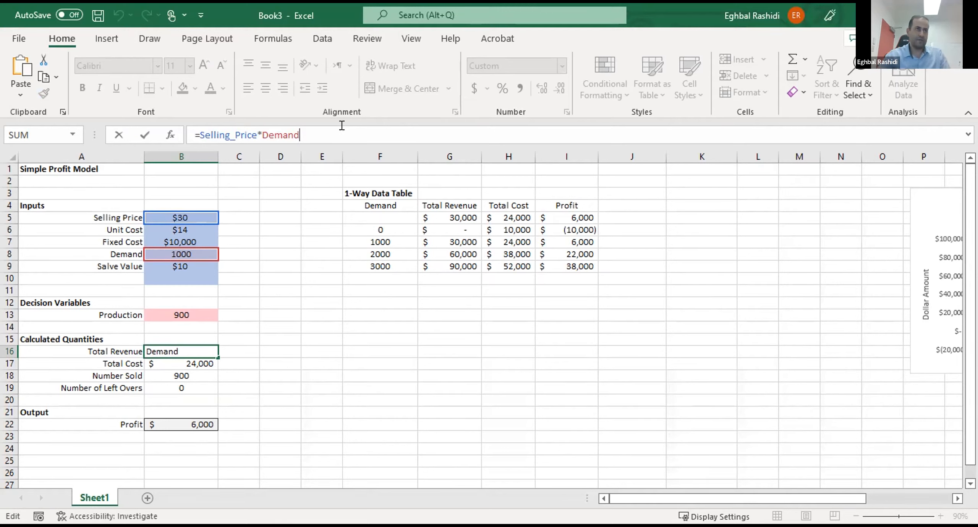
drag(308, 135, 257, 129)
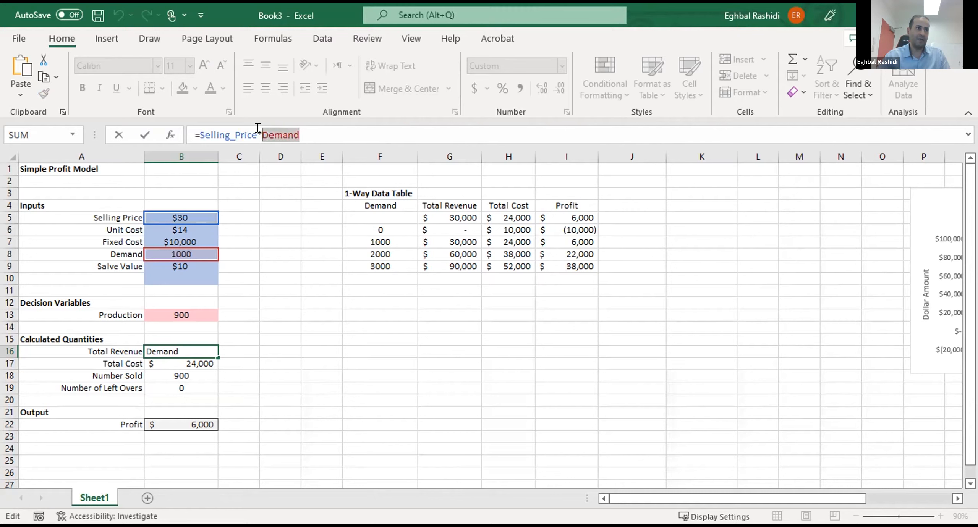
click(166, 373)
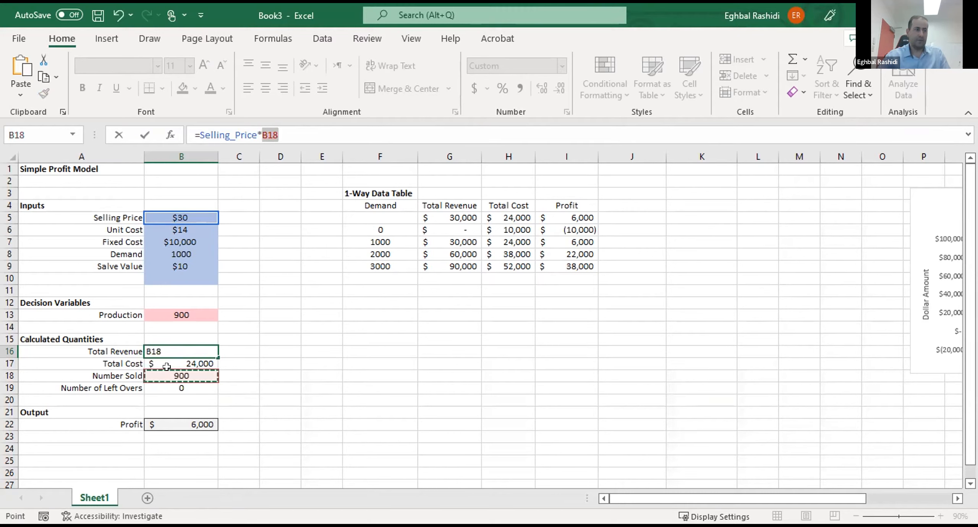
key(Return)
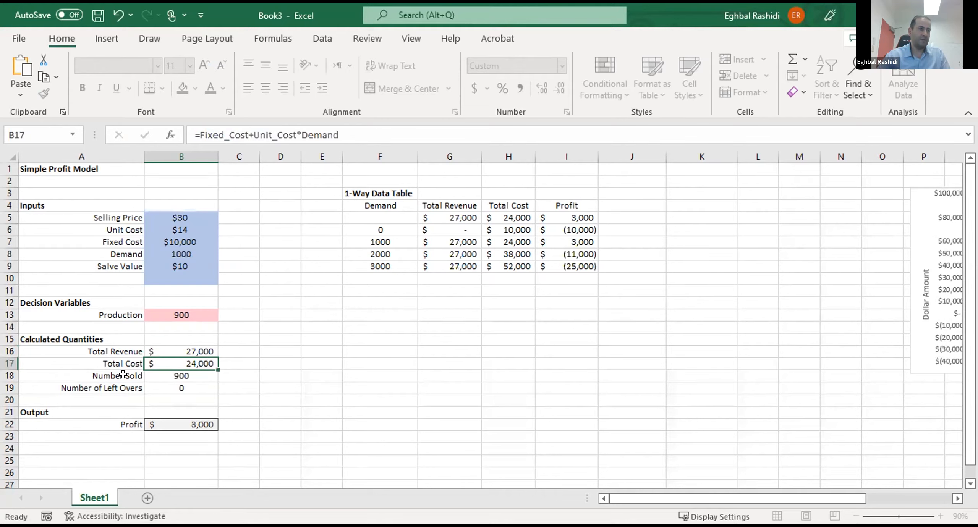
- Create defined names for the Number Sold and Number of Left Overs values from their labels in A18:B19
drag(123, 374, 180, 389)
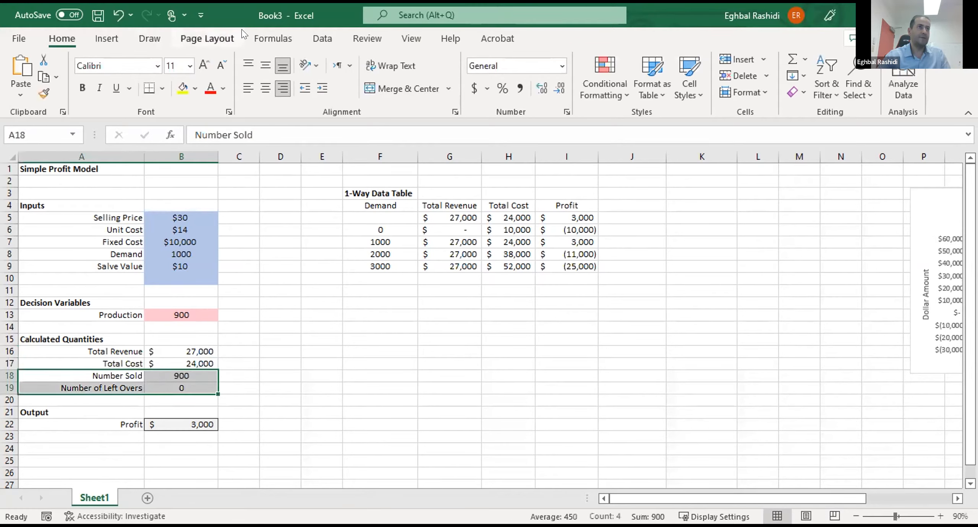
click(267, 39)
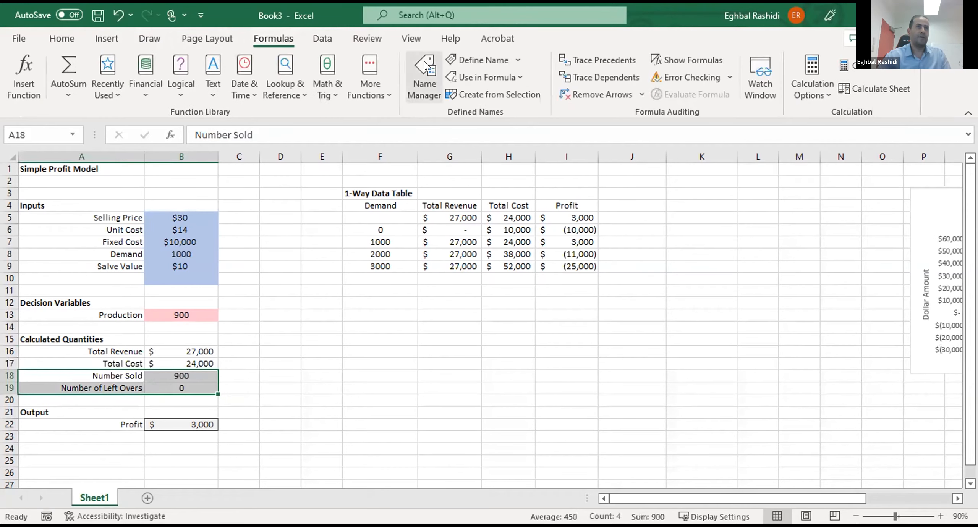
click(492, 87)
click(463, 219)
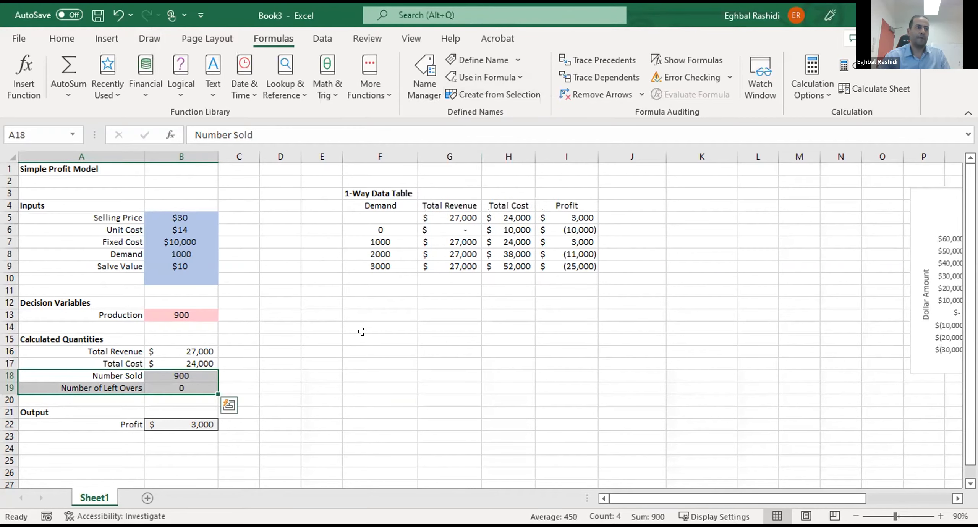
- Change the Total Revenue formula in B16 to =Selling_Price*Number_Sold
click(182, 376)
click(291, 336)
click(180, 350)
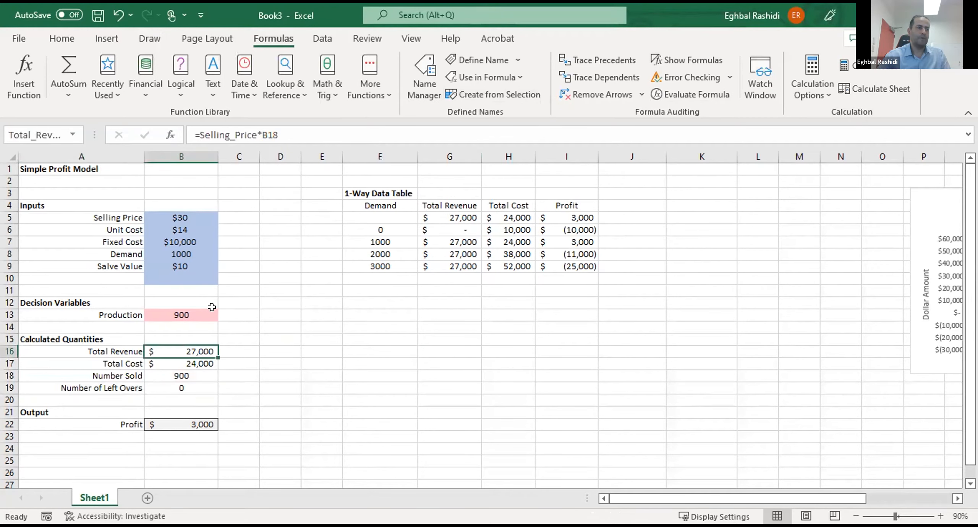
click(327, 129)
drag(312, 126, 259, 125)
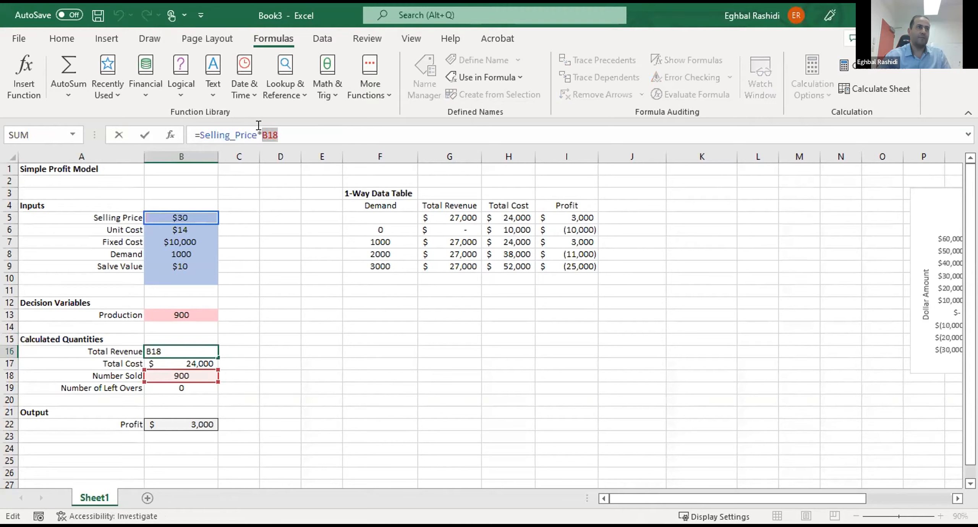
click(188, 374)
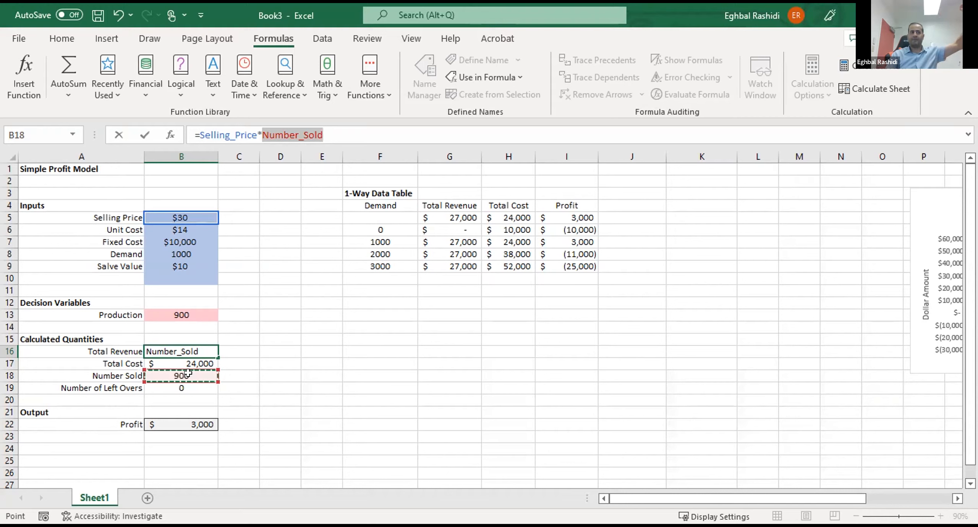
key(Return)
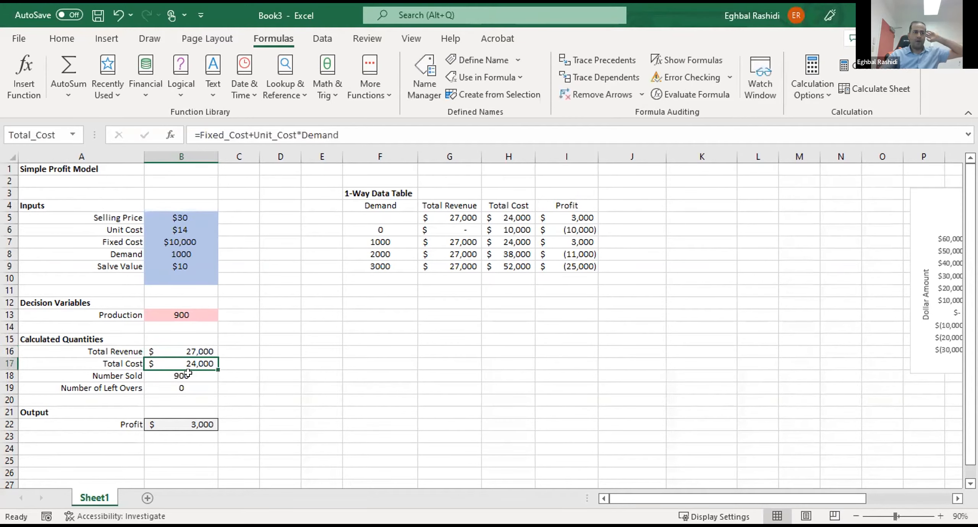
- Replace Demand in the Total Cost formula in B17 so that it reads =Fixed_Cost+Unit_Cost*Production
click(363, 129)
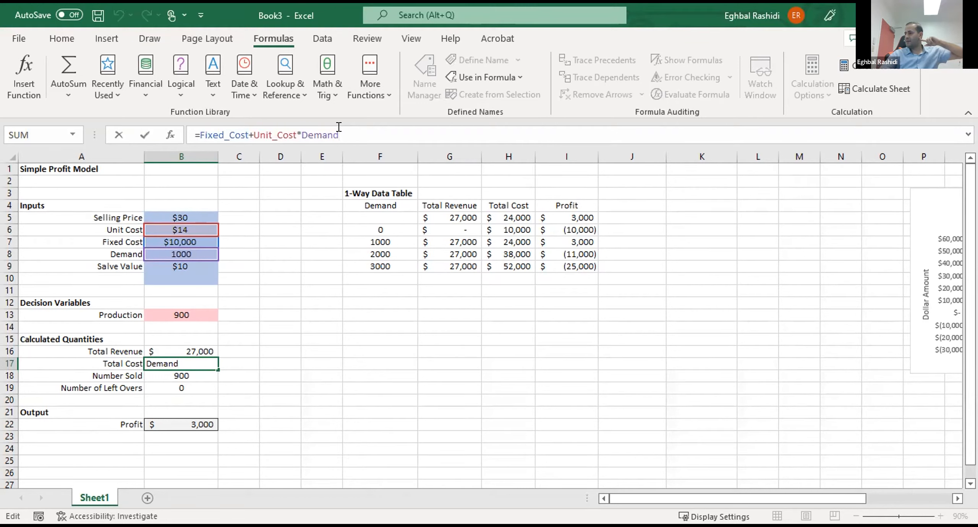
key(shift+Left)
key(shift+Left)
key(shift+Left)
key(shift+Left)
key(shift+Left)
key(shift+Left)
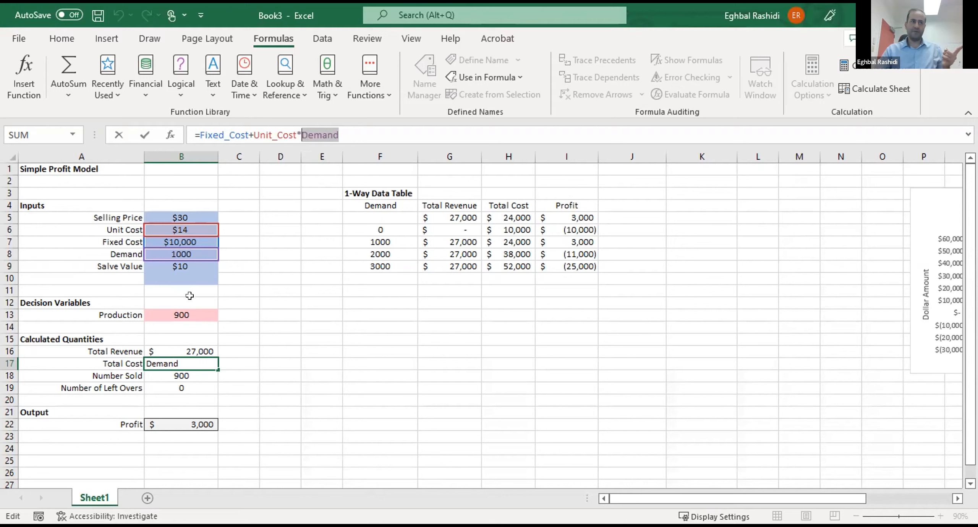
click(180, 311)
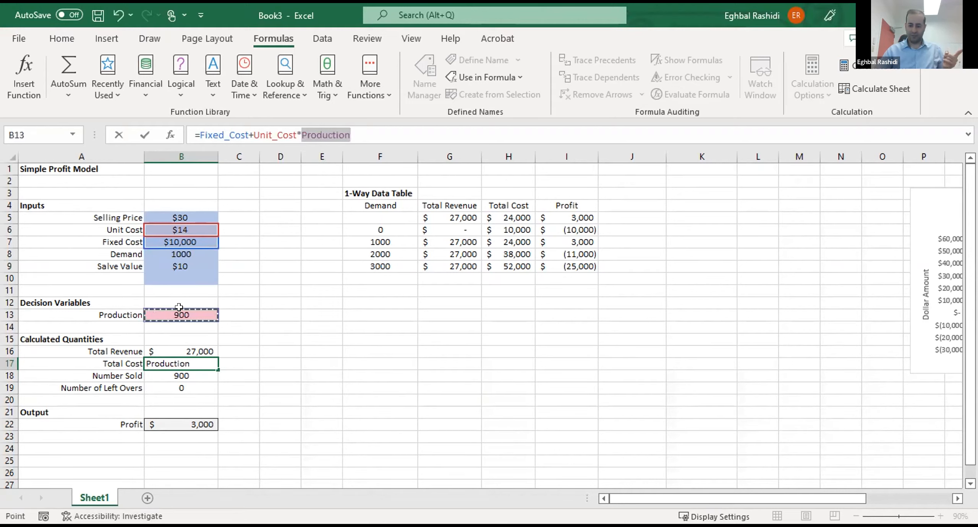
key(Return)
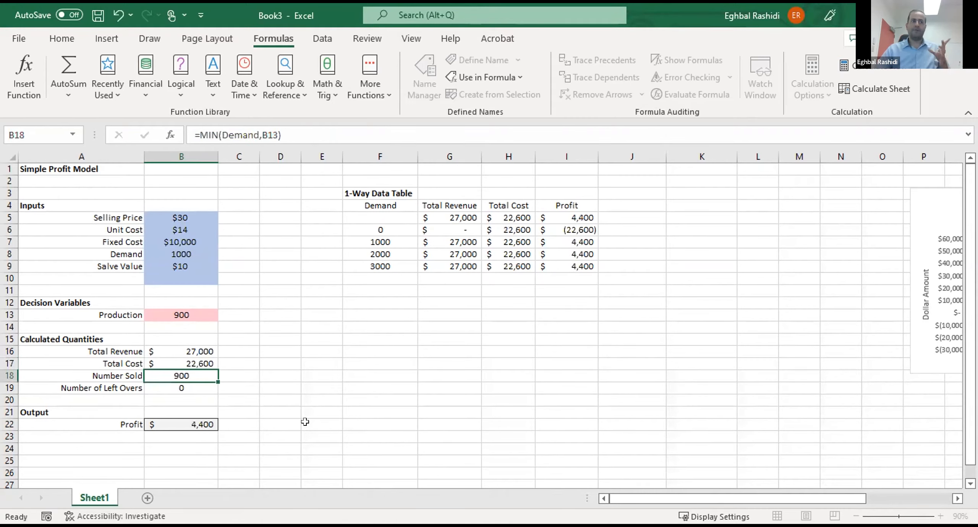
- Recheck which cells the Profit formula in B22 refers to, leaving the formula as it is
click(372, 425)
click(199, 423)
click(396, 125)
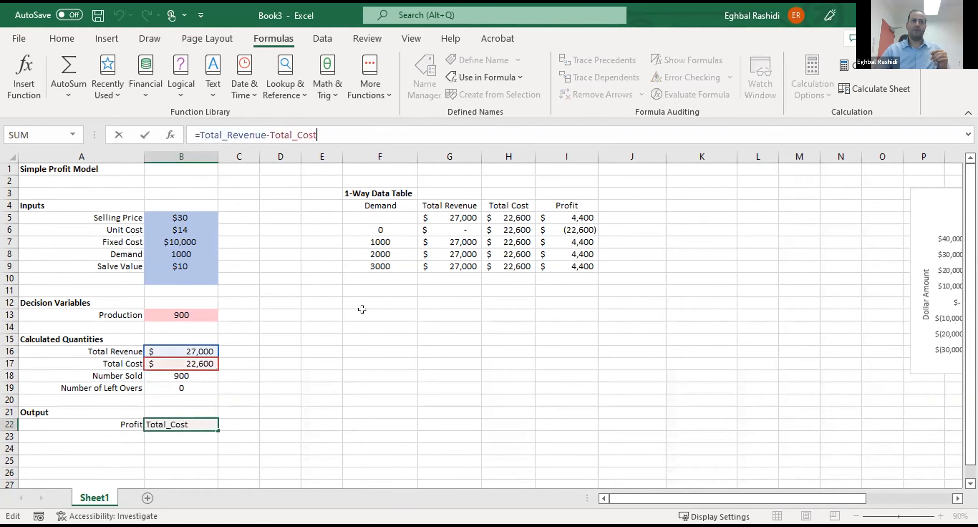
click(363, 317)
click(363, 376)
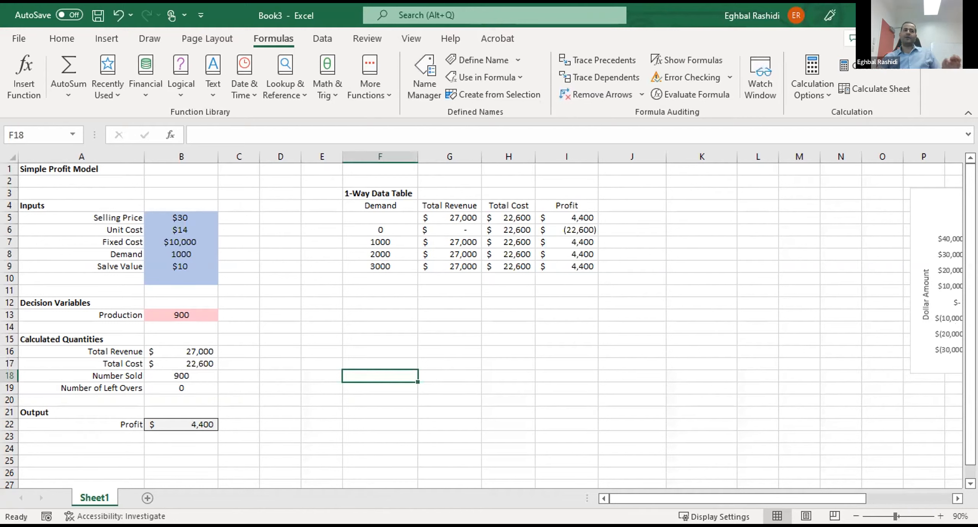
- Compare the Production value in B13 with the Demand value in B8
click(172, 315)
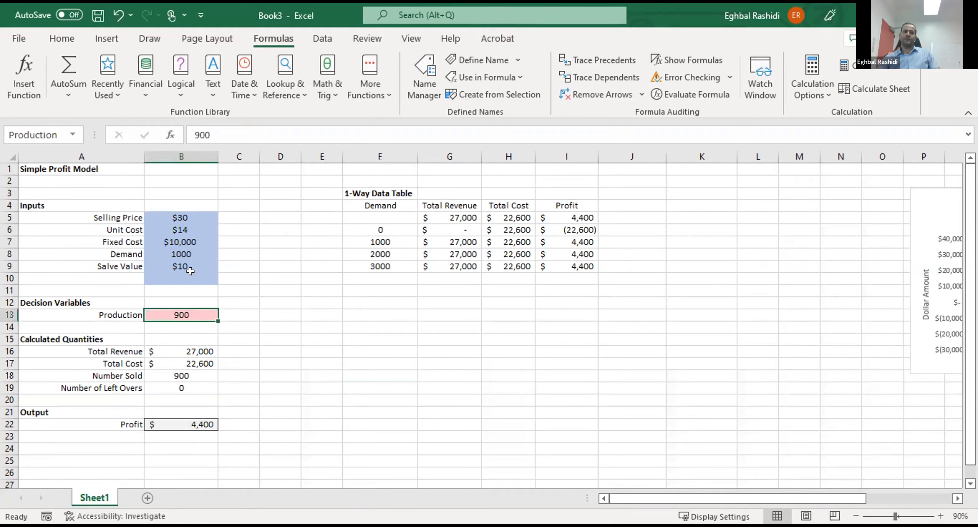
click(180, 250)
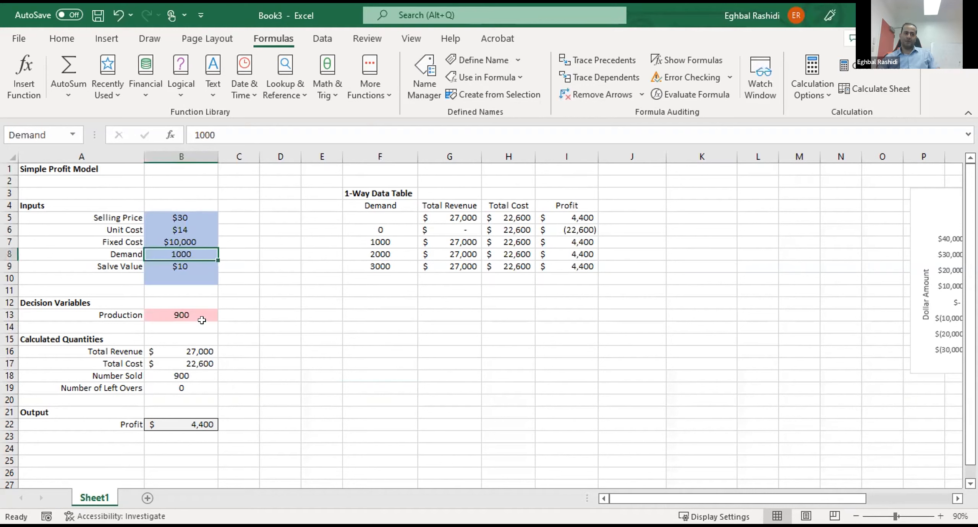
click(187, 311)
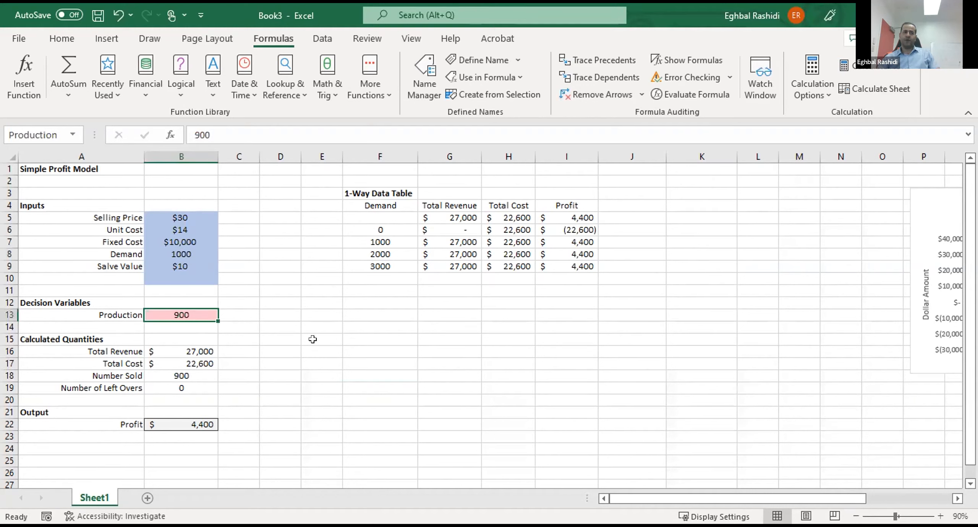
- Test the profit model with a Production value of 800 in B13, followed by 500
click(303, 365)
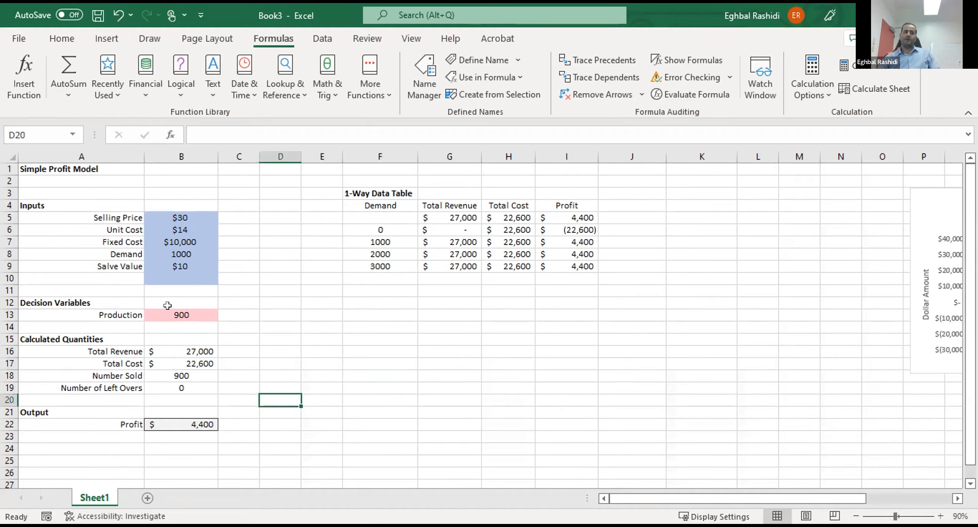
click(186, 310)
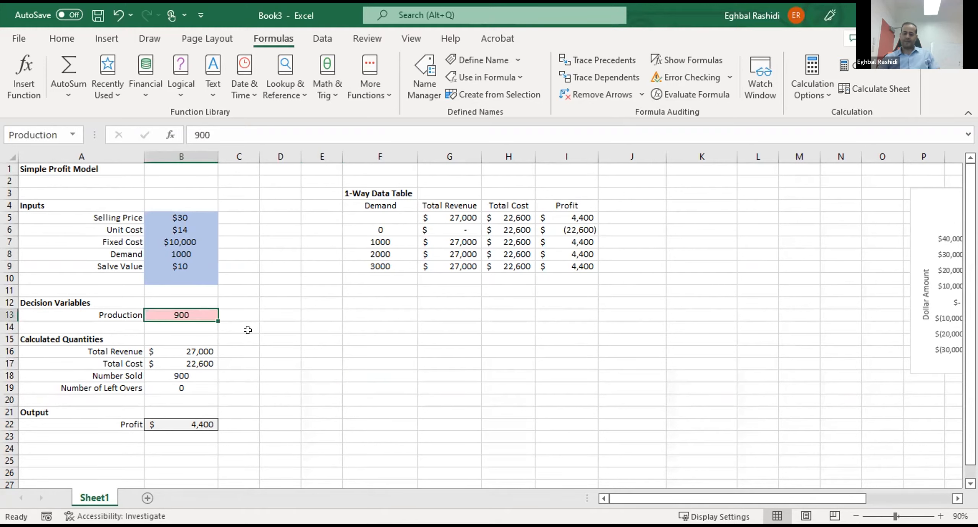
text(800)
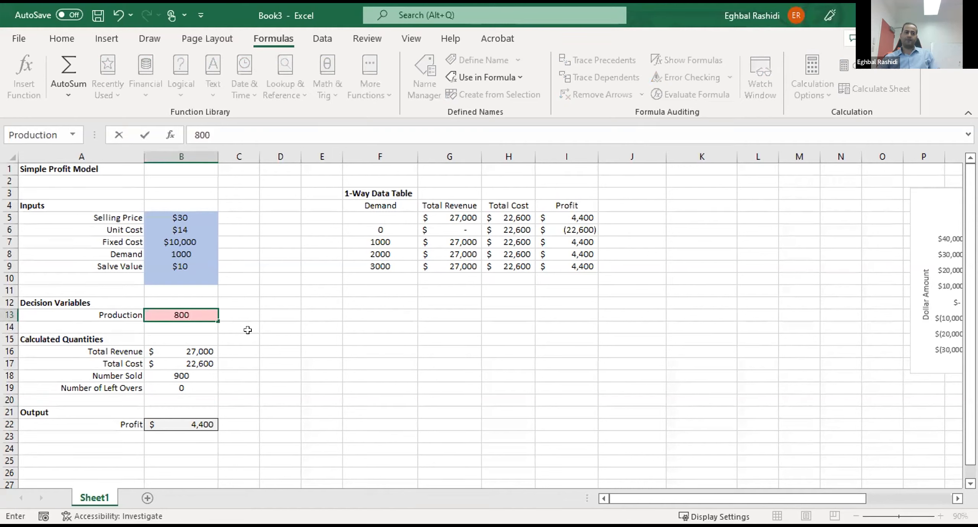
key(Return)
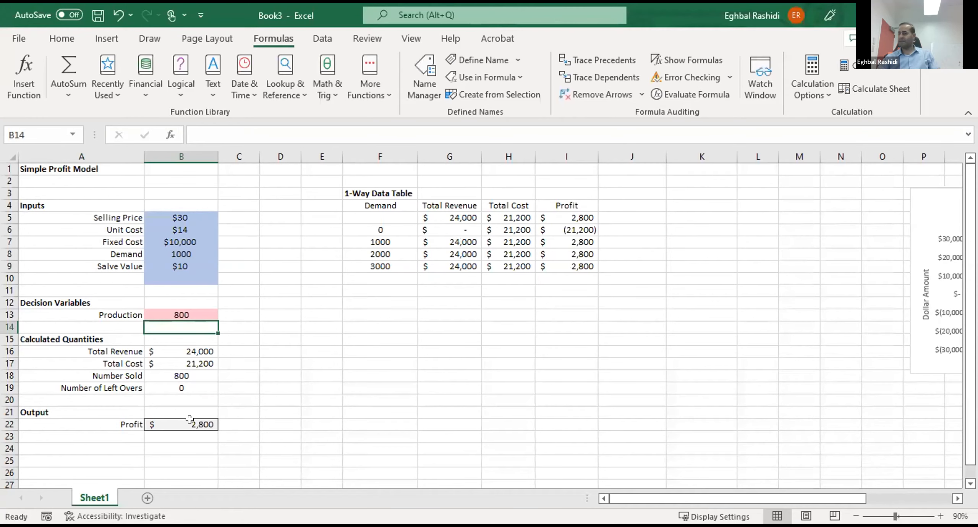
click(188, 314)
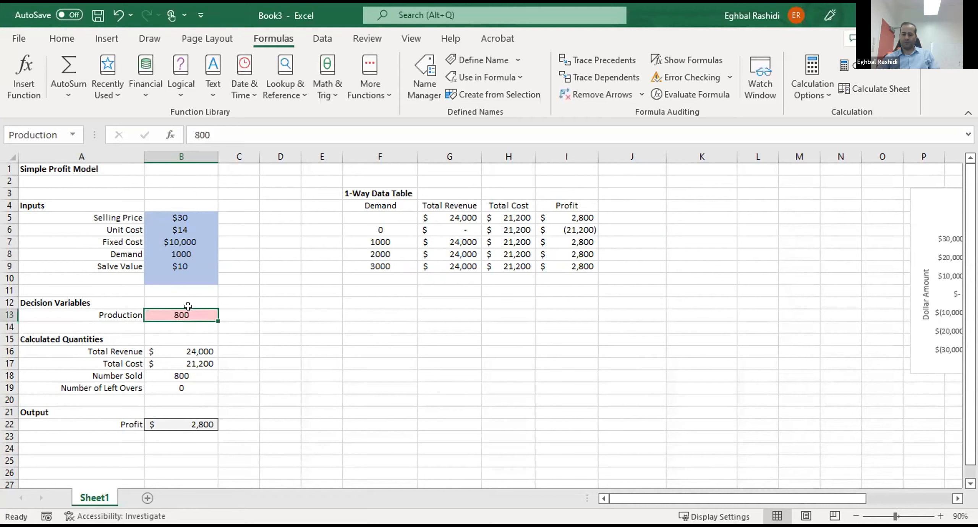
text(500)
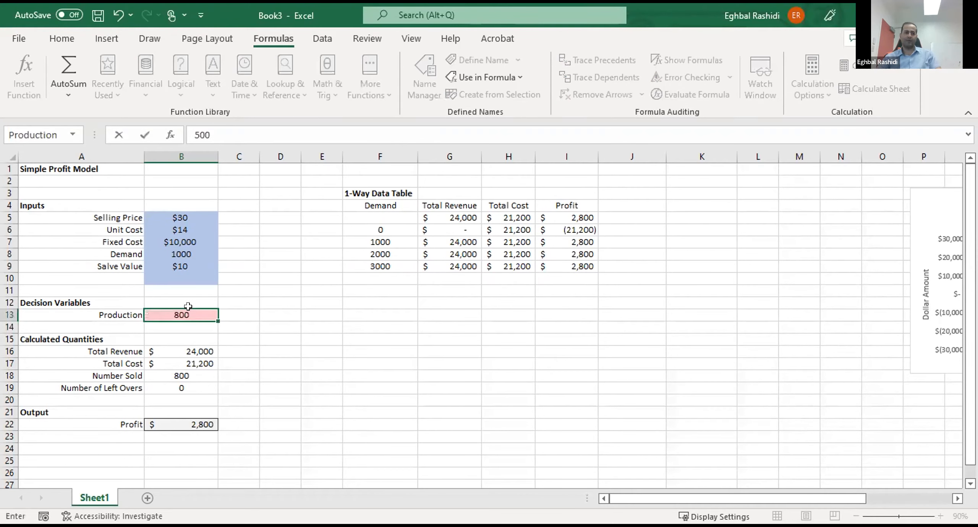
key(Return)
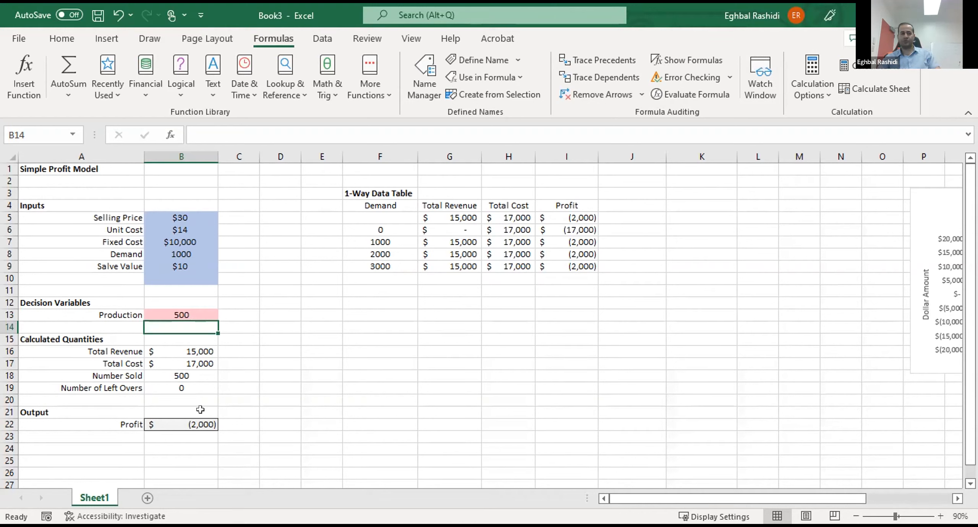
- Test the profit model with a Production value of 600 in B13, followed by 650
click(178, 306)
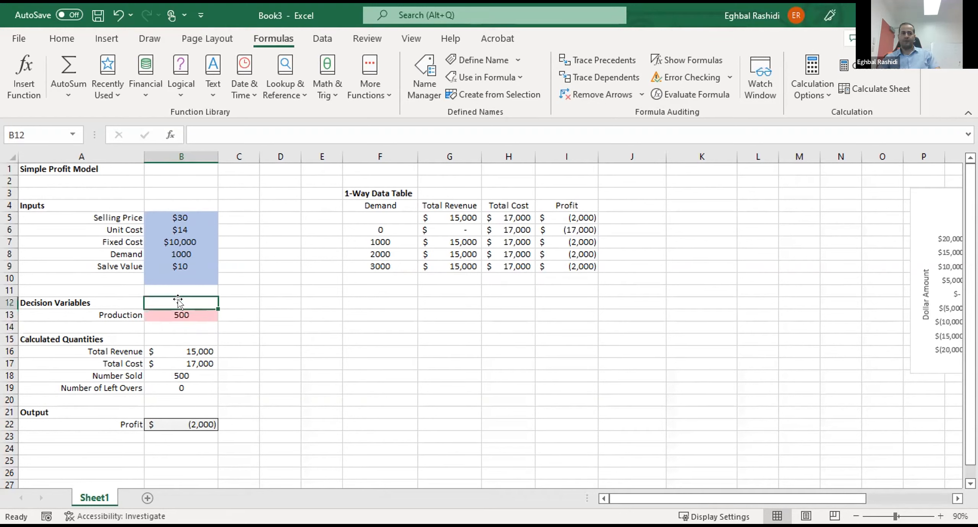
key(Down)
text(600)
key(Return)
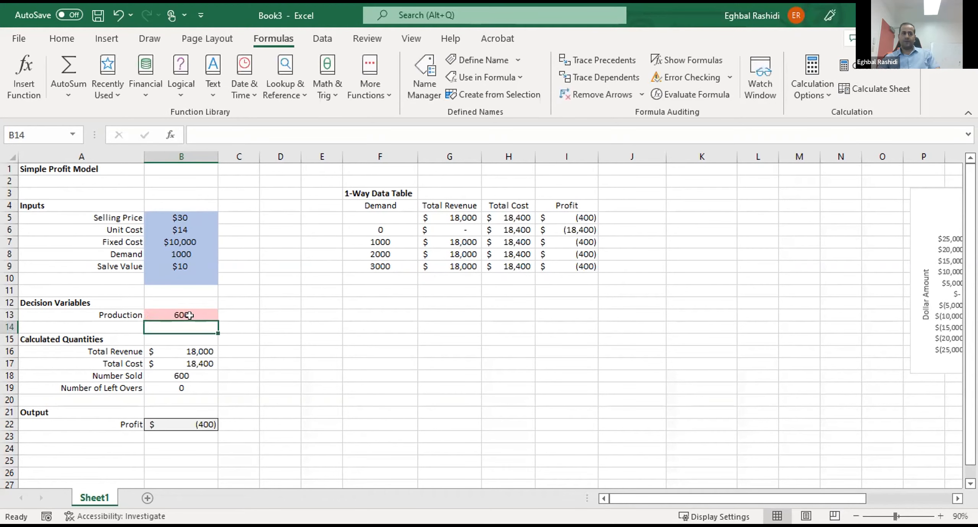
click(189, 311)
text(650)
key(Return)
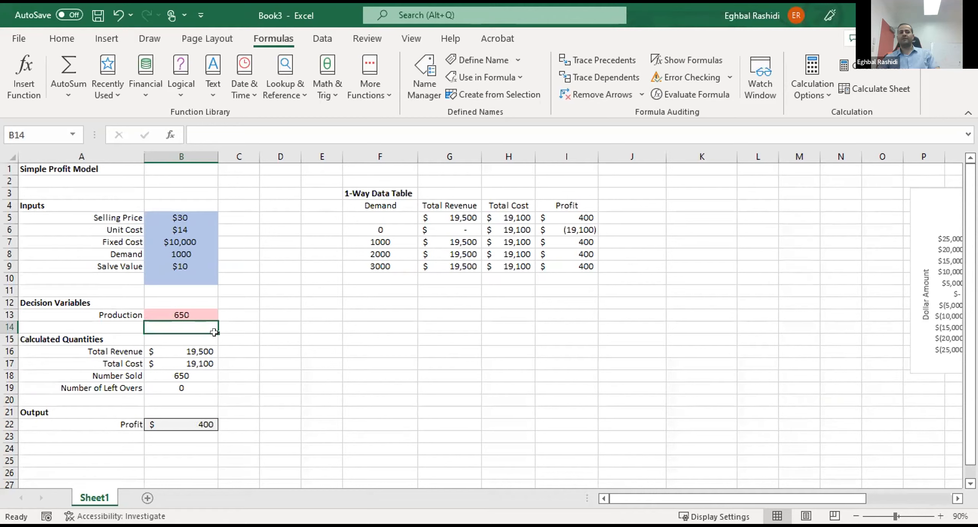
- Set the Production value in B13 to 1100 so that it exceeds Demand
click(180, 310)
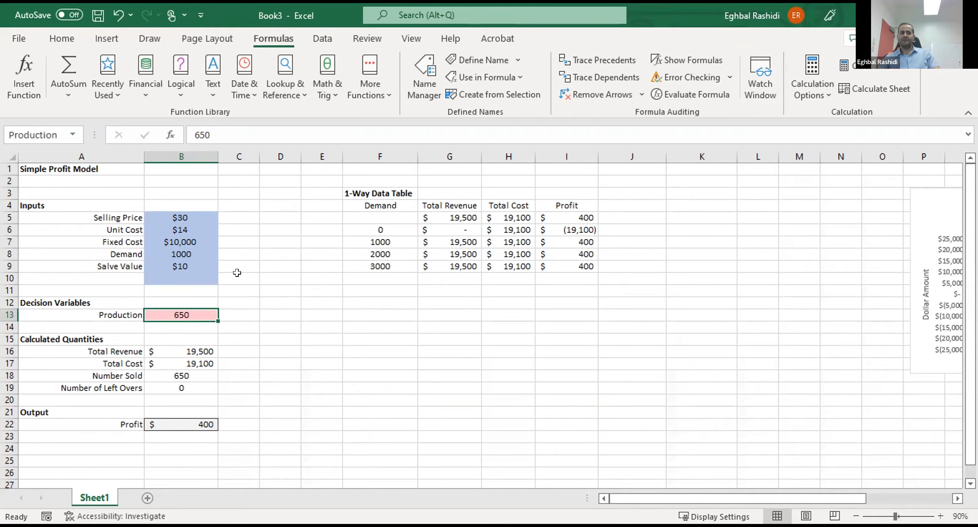
text(1100)
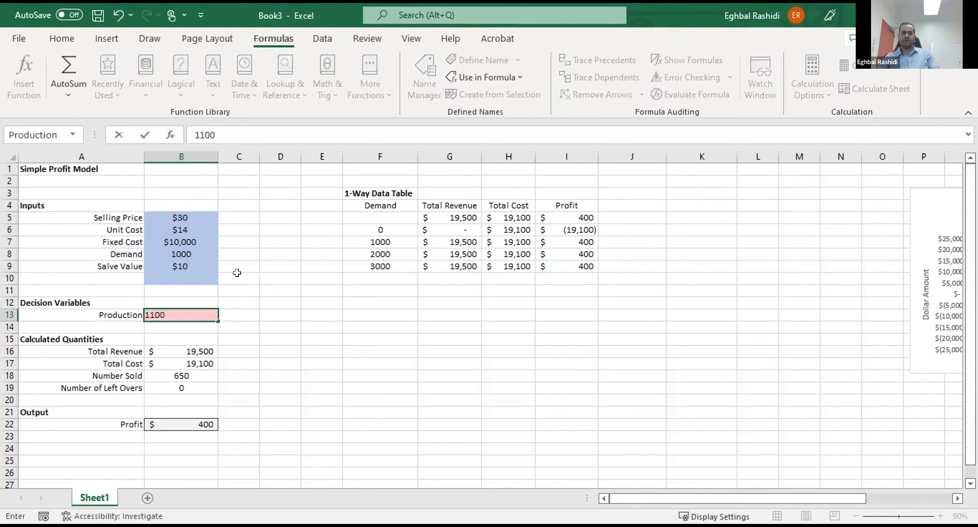
key(Return)
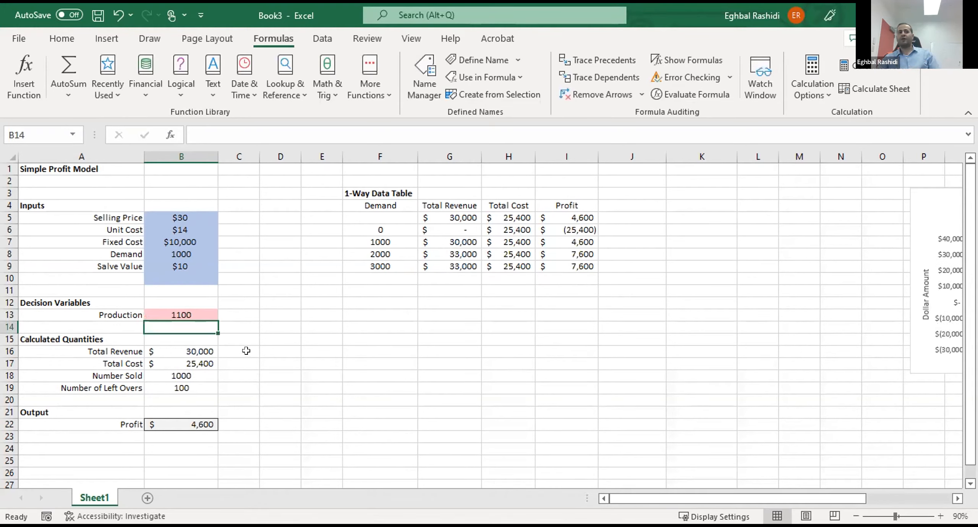
- Compare the Salve Value in B9 with the Selling Price in B5 and the Unit Cost in B6
click(177, 264)
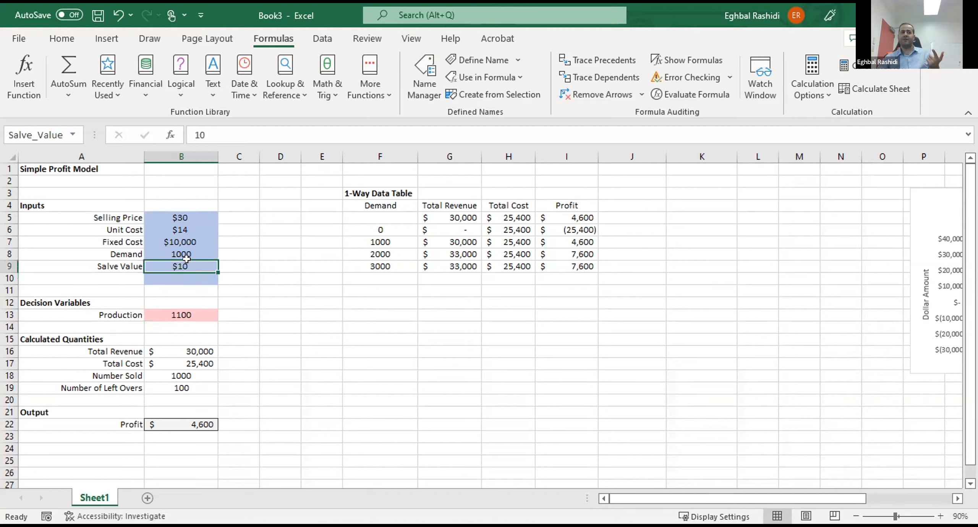
click(193, 216)
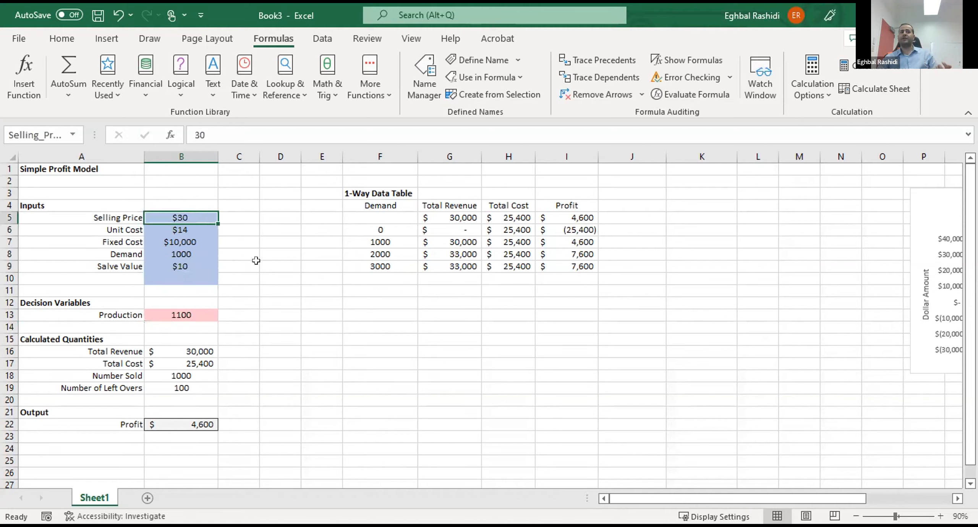
click(279, 314)
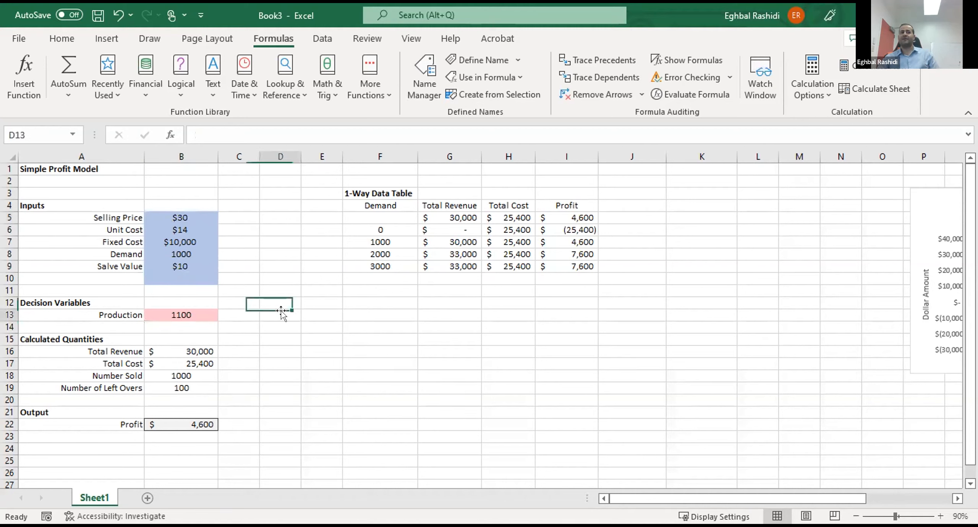
click(178, 225)
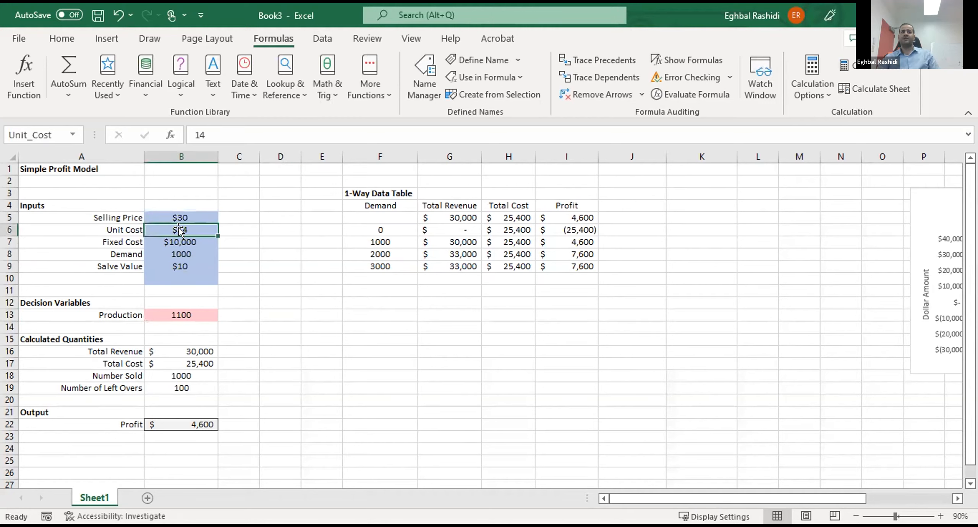
click(175, 260)
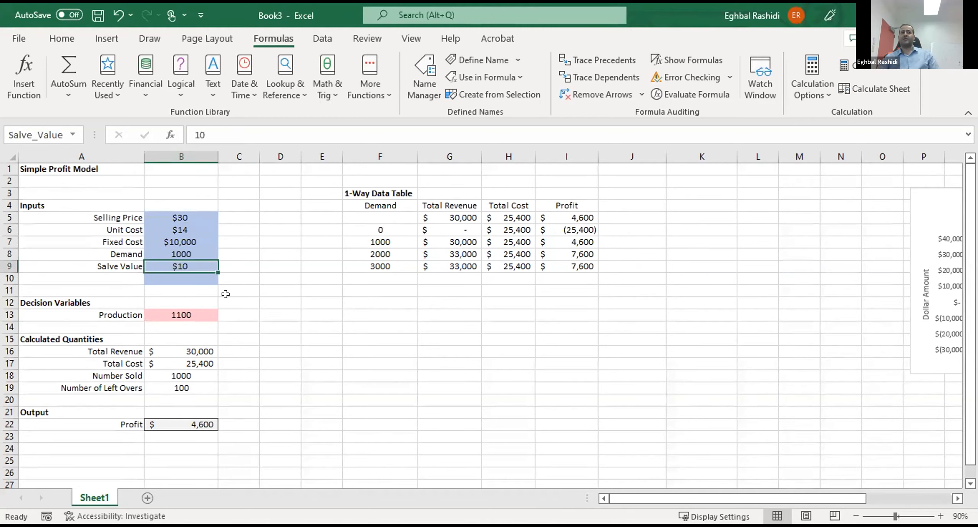
click(244, 302)
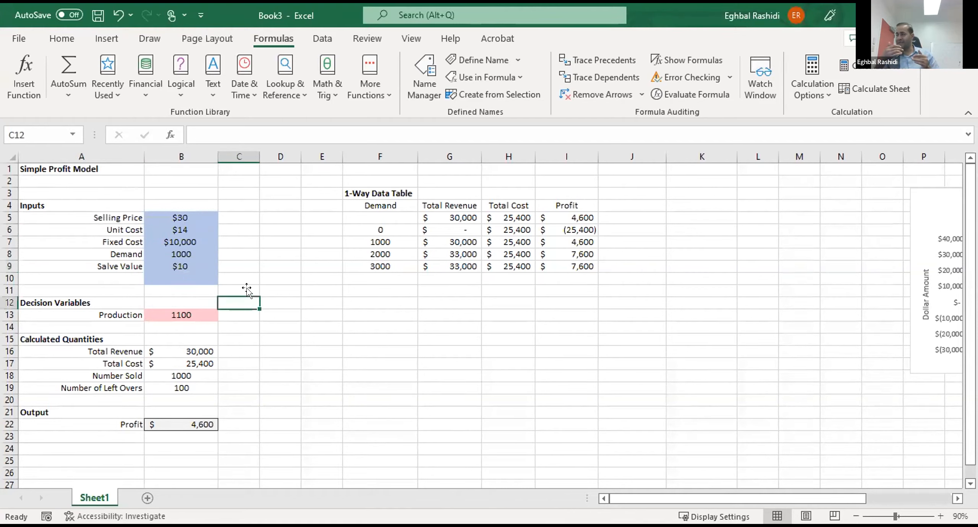